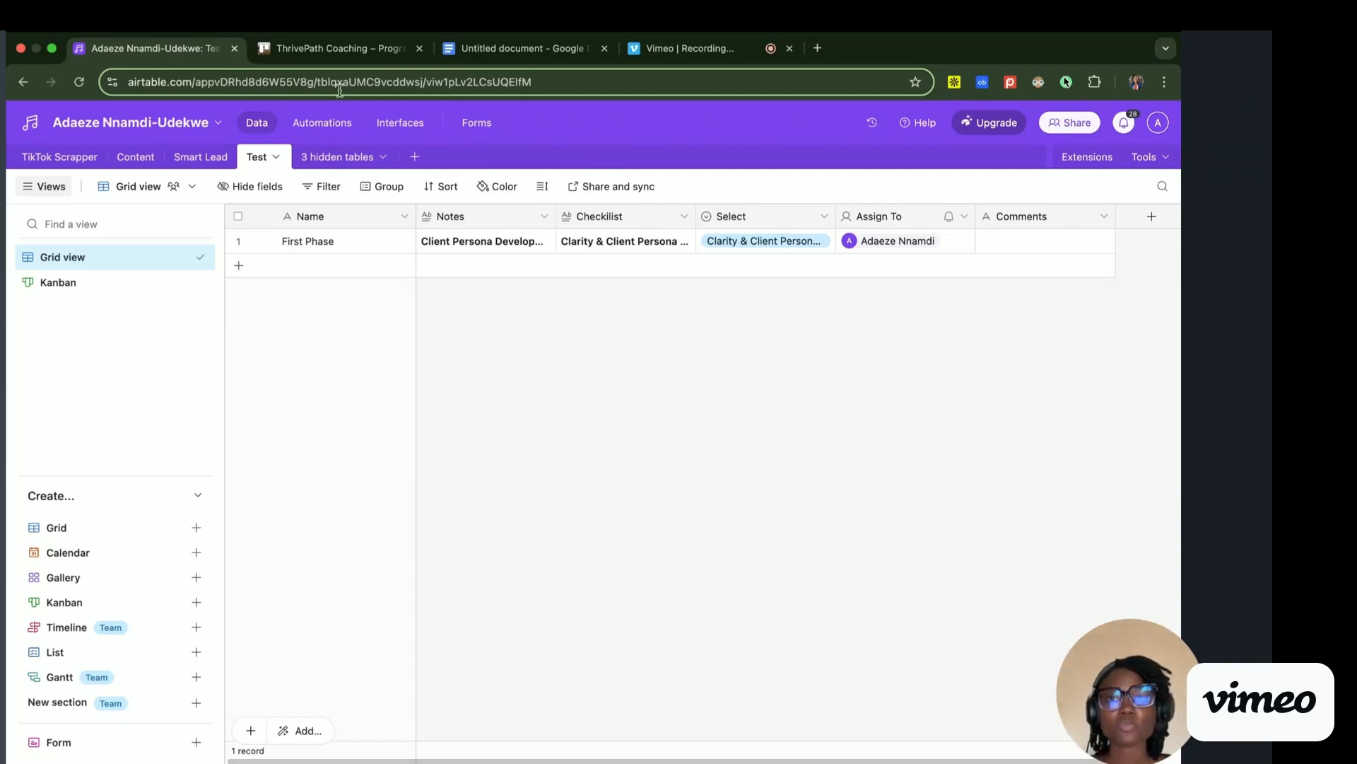
- Switch to the ThrivePath Coaching board in Trello and open the First Phase card in the Ready To Do list
{"action": "left_click", "coordinate": [334, 51]}
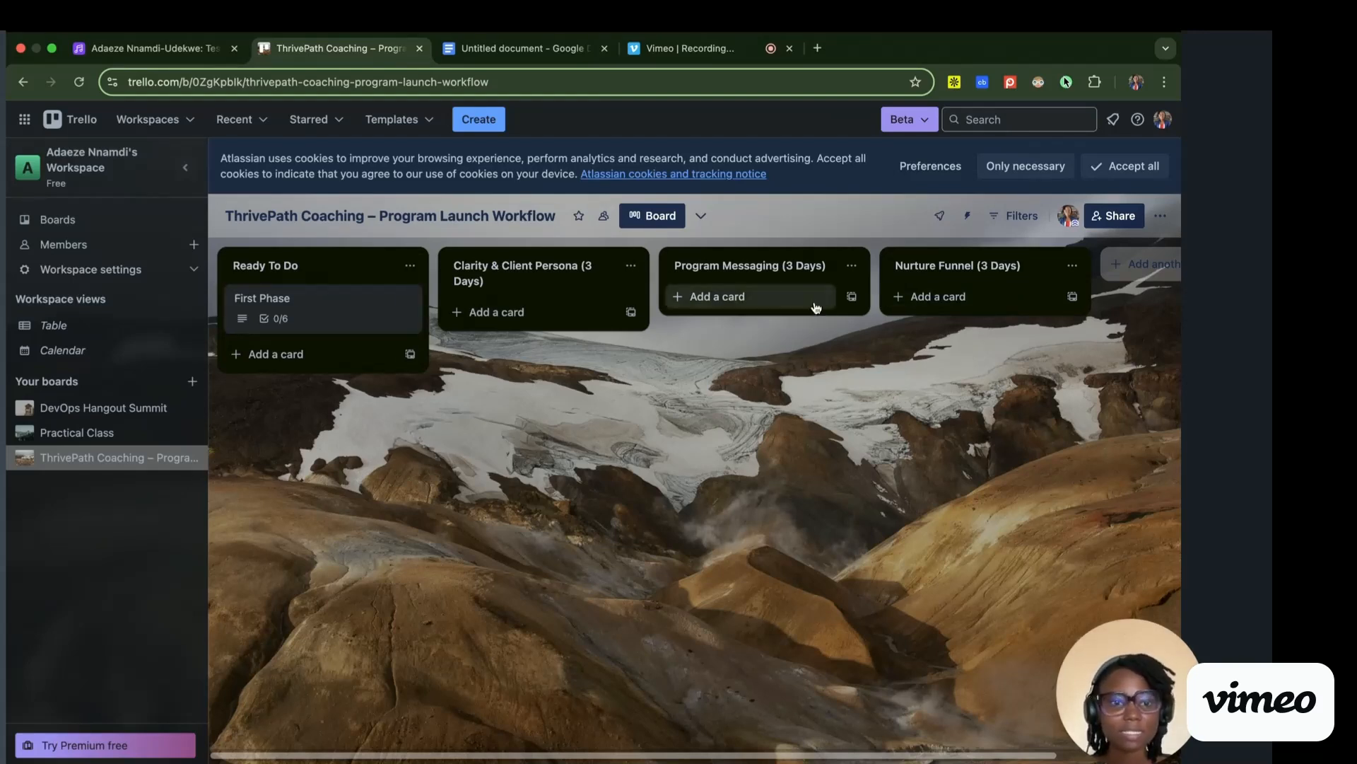
{"action": "left_click", "coordinate": [309, 361]}
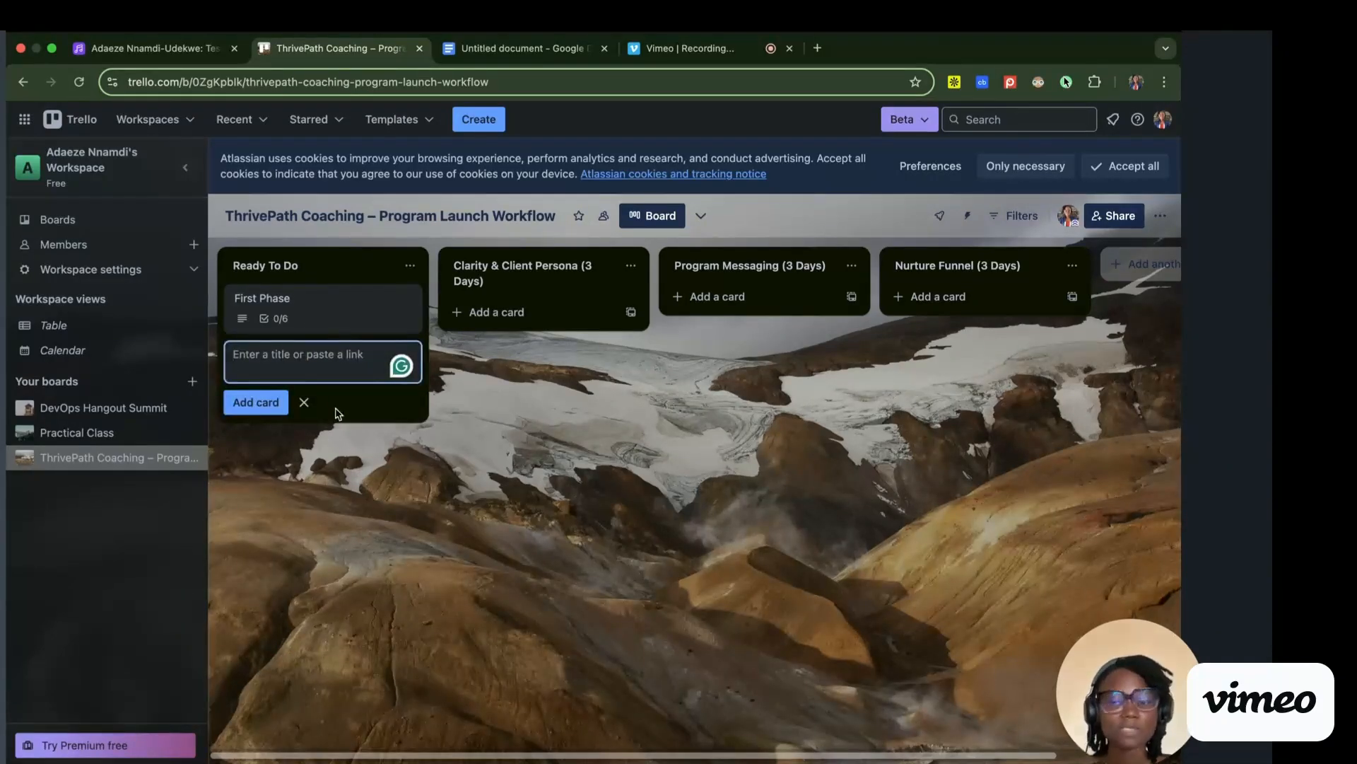
{"action": "left_click", "coordinate": [304, 401]}
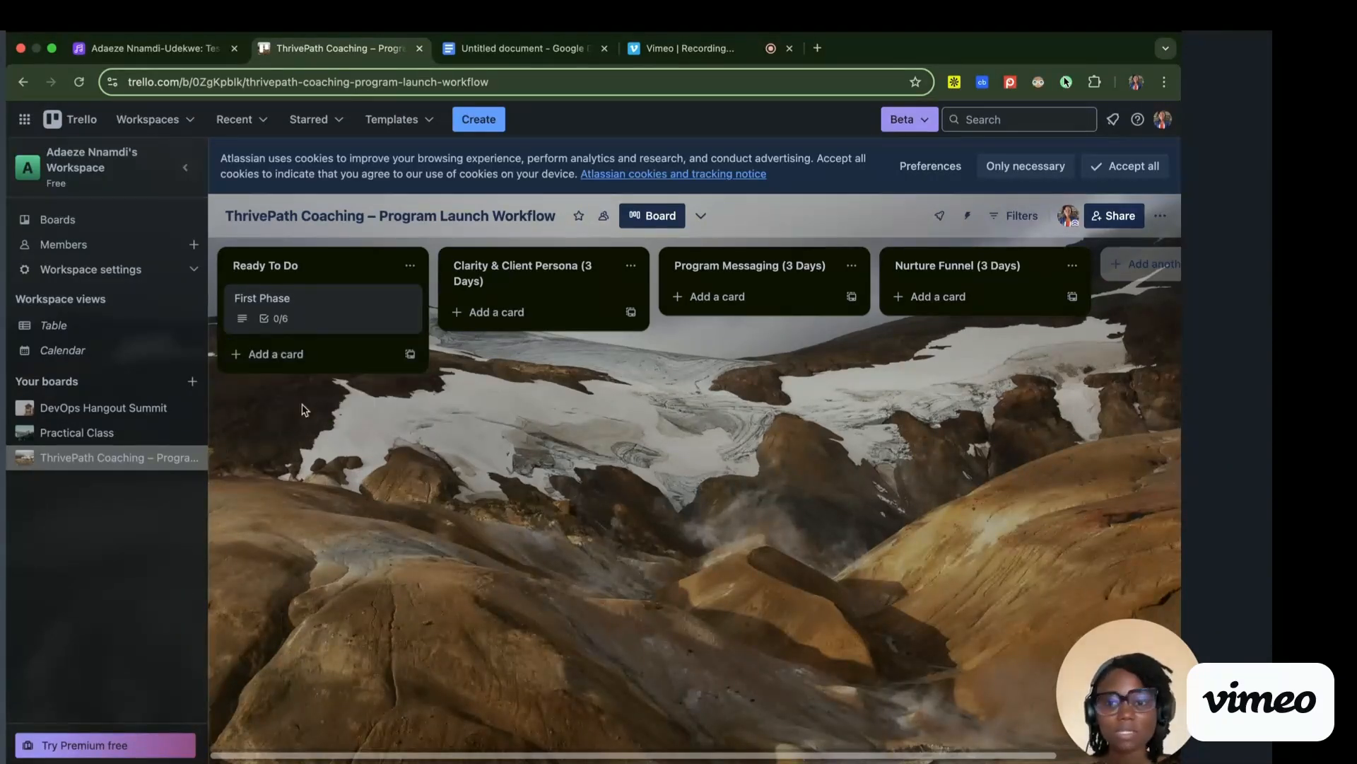
{"action": "left_click", "coordinate": [335, 315]}
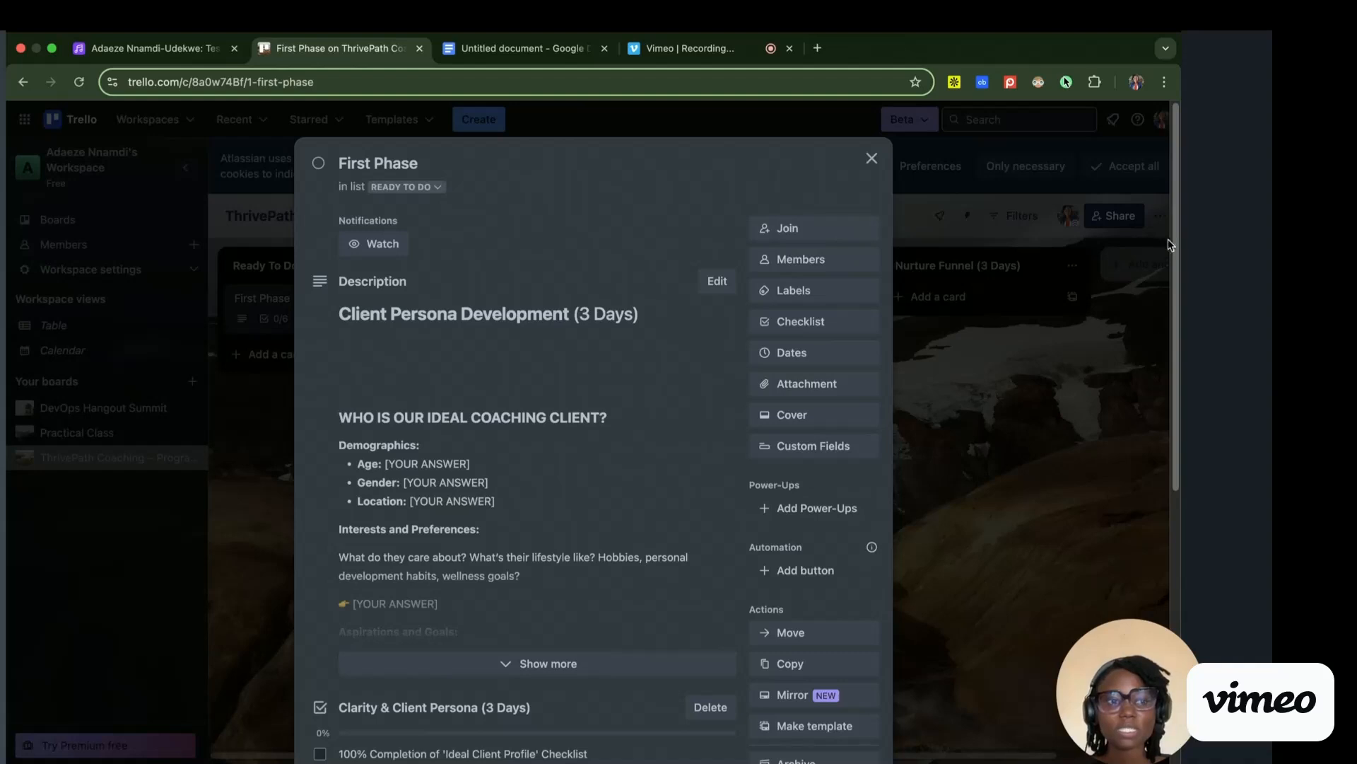
- Examine the First Phase card's title, list placement, description and its two checklists
{"action": "mouse_move", "coordinate": [1176, 246]}
{"action": "left_mouse_down"}
{"action": "mouse_move", "coordinate": [1177, 278]}
{"action": "mouse_move", "coordinate": [1176, 240]}
{"action": "left_mouse_up"}
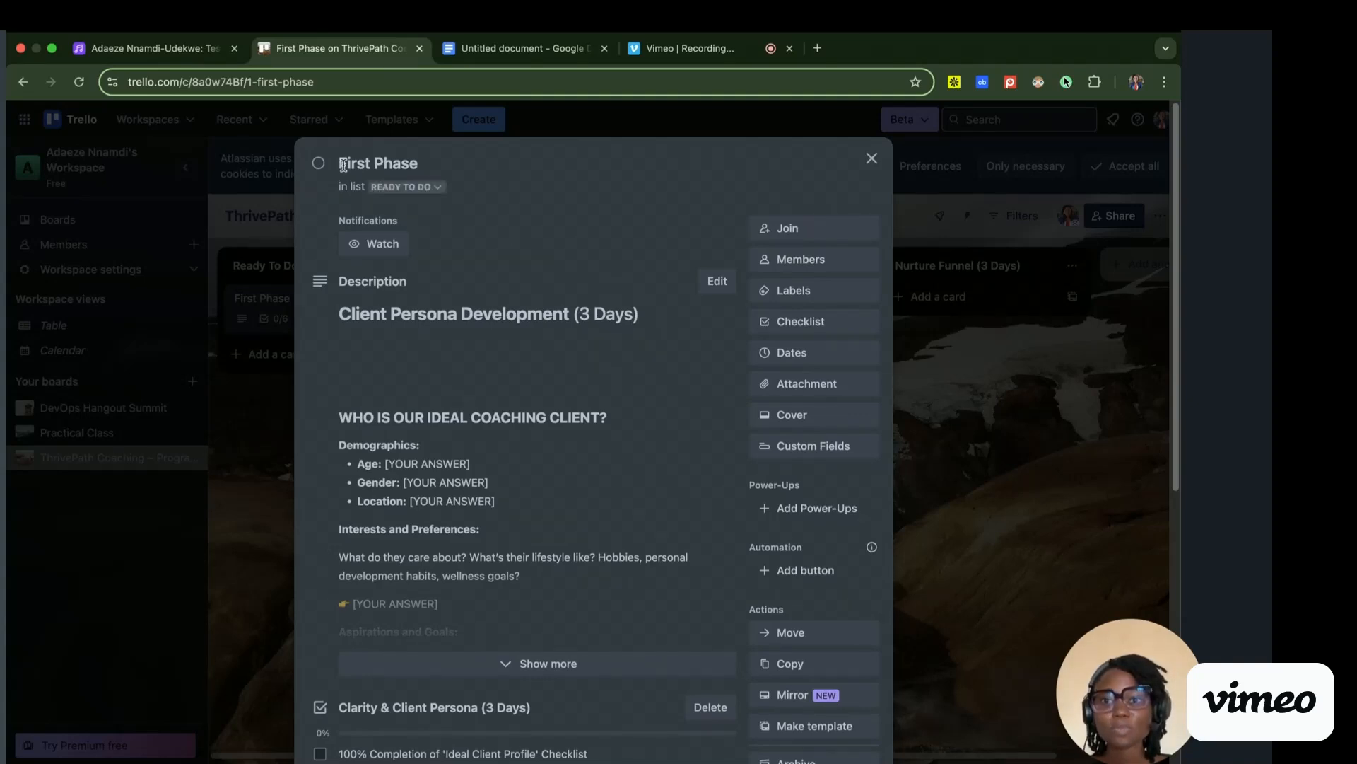
{"action": "left_click_drag", "start_coordinate": [342, 163], "coordinate": [415, 167]}
{"action": "left_click", "coordinate": [522, 221]}
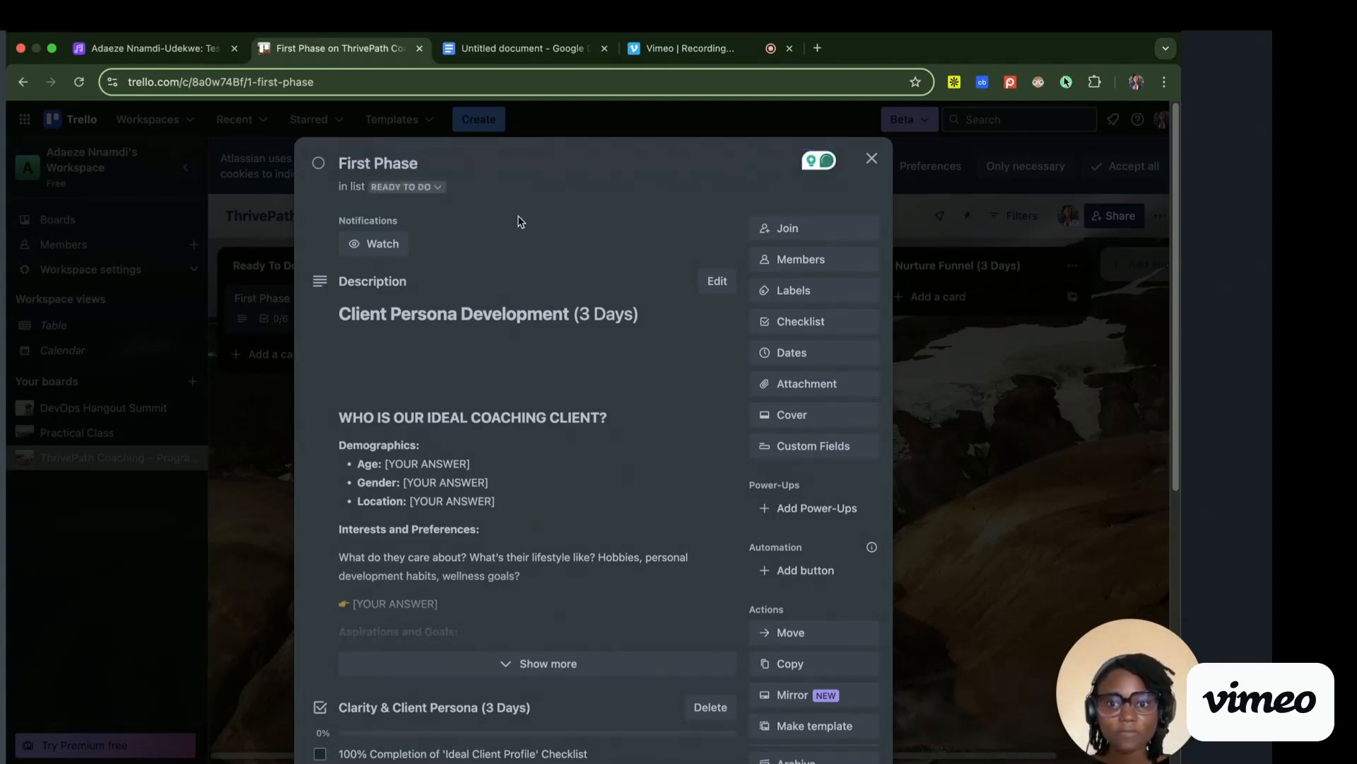
{"action": "left_click", "coordinate": [407, 187]}
{"action": "left_click", "coordinate": [601, 155]}
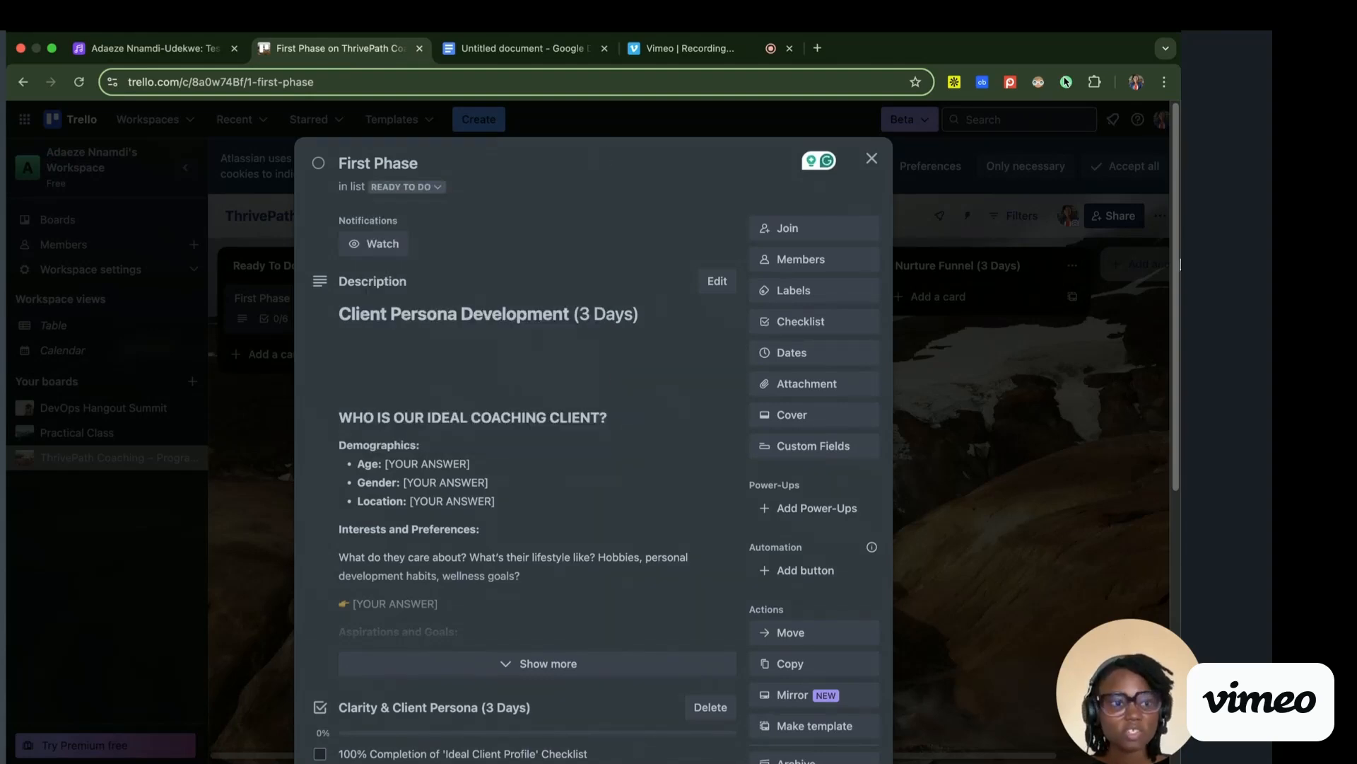
{"action": "scroll", "coordinate": [1178, 278], "scroll_direction": "down", "scroll_amount": 1}
{"action": "scroll", "coordinate": [1177, 278], "scroll_direction": "down", "scroll_amount": 6}
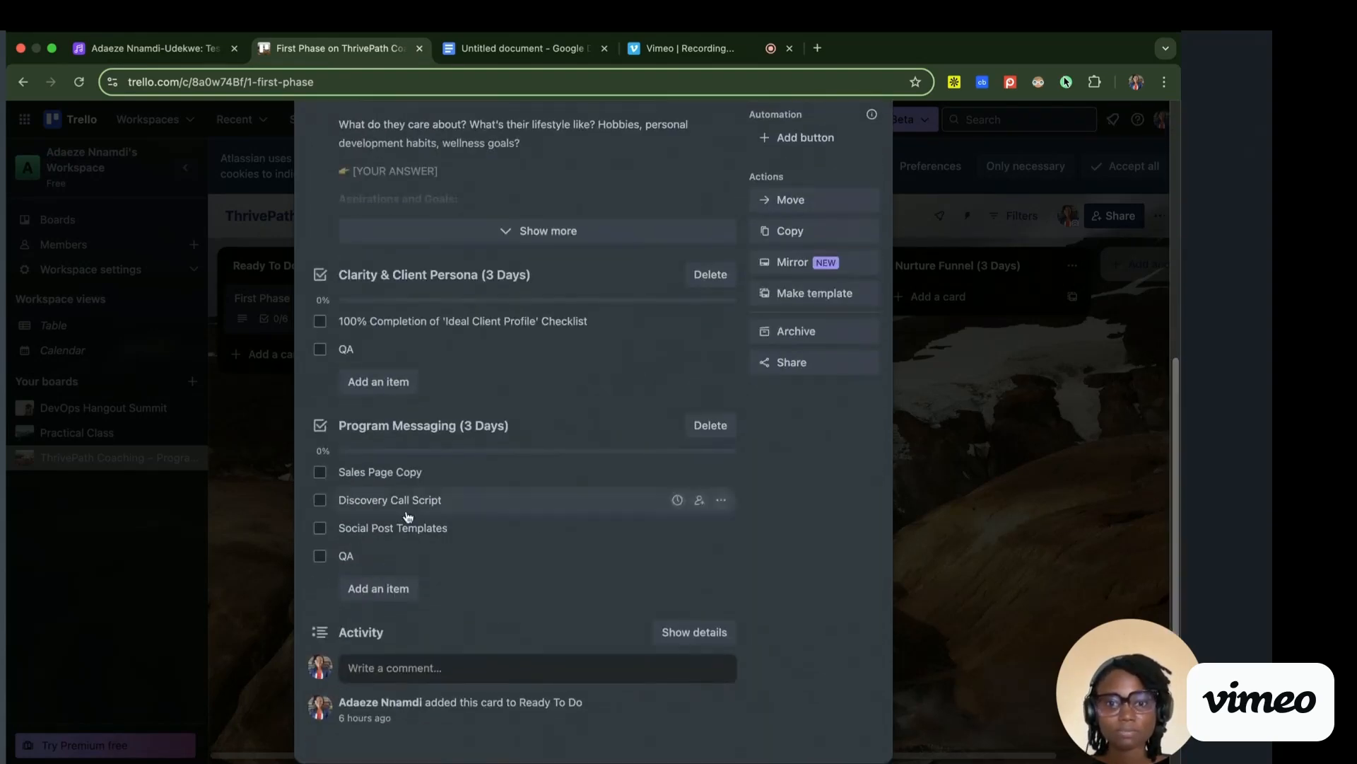
- Switch to the Airtable base, show the Test table's Kanban view and open the First Phase record
{"action": "left_click", "coordinate": [177, 50]}
{"action": "left_click", "coordinate": [125, 284]}
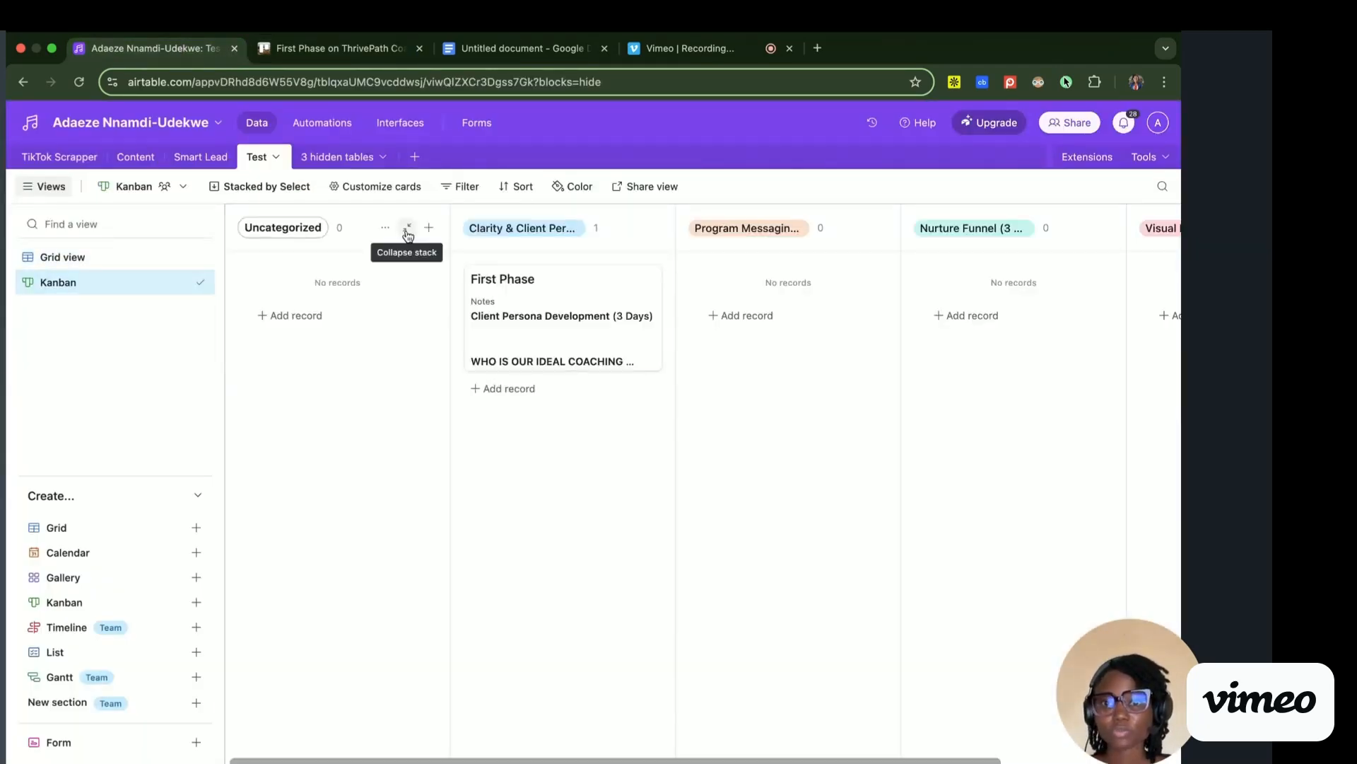
{"action": "left_click", "coordinate": [407, 228]}
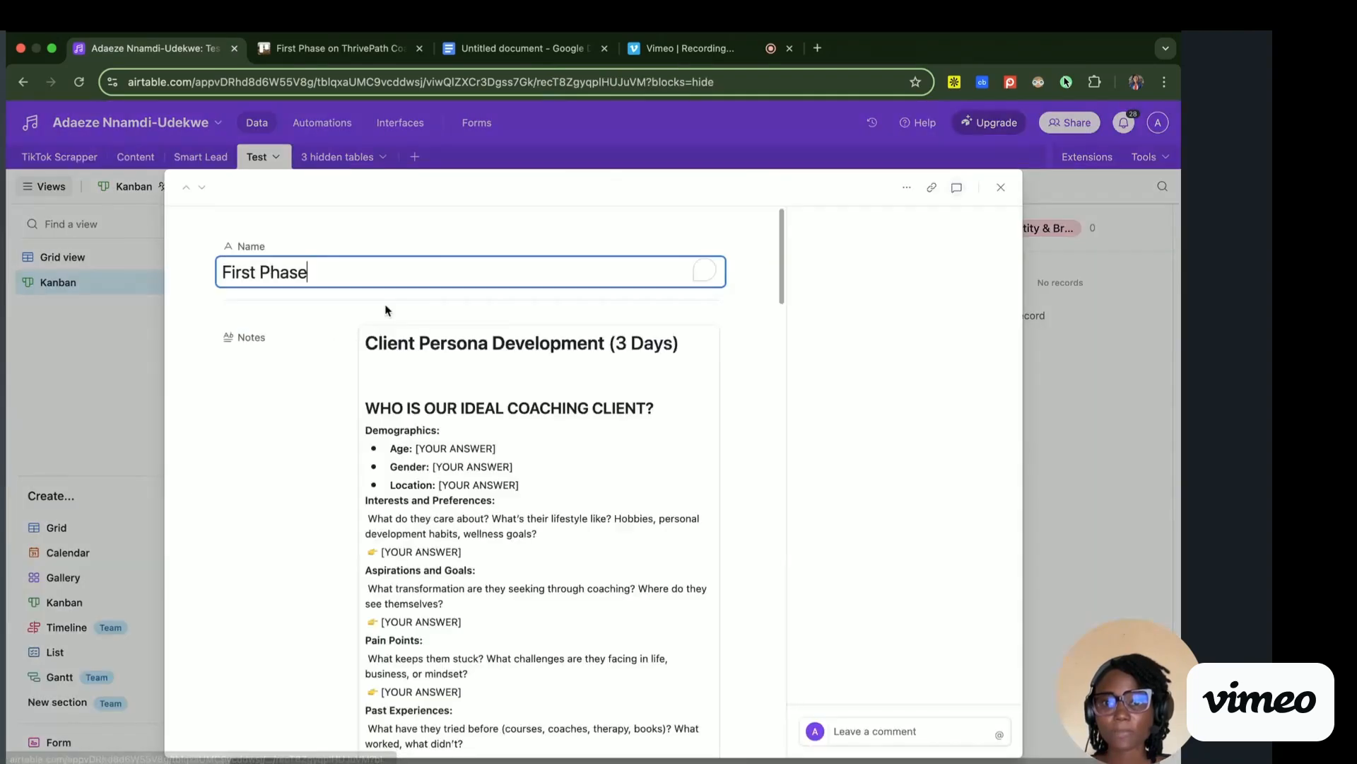
{"action": "left_click", "coordinate": [385, 308]}
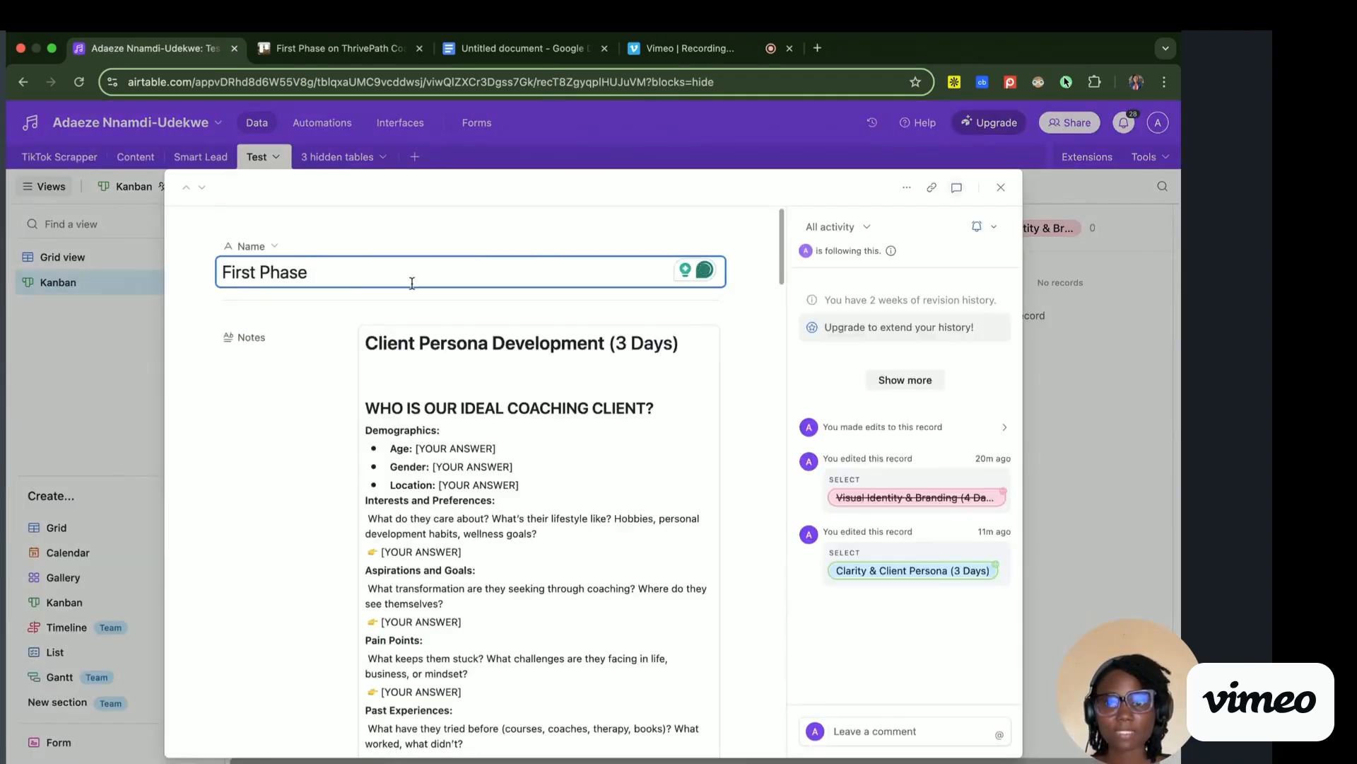
- Compare the title of the First Phase card in Trello with the record's Name field in Airtable
{"action": "left_click", "coordinate": [358, 48]}
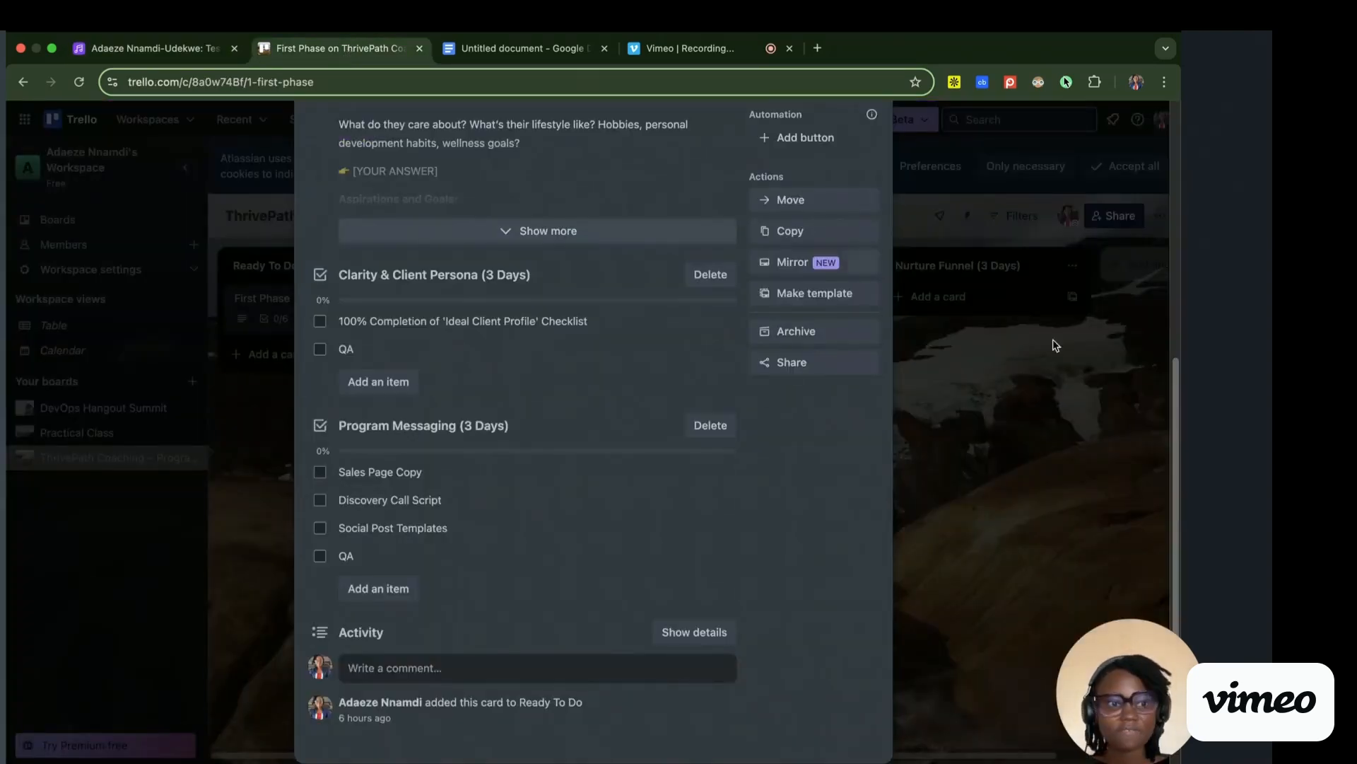
{"action": "scroll", "coordinate": [477, 203], "scroll_direction": "up", "scroll_amount": 10}
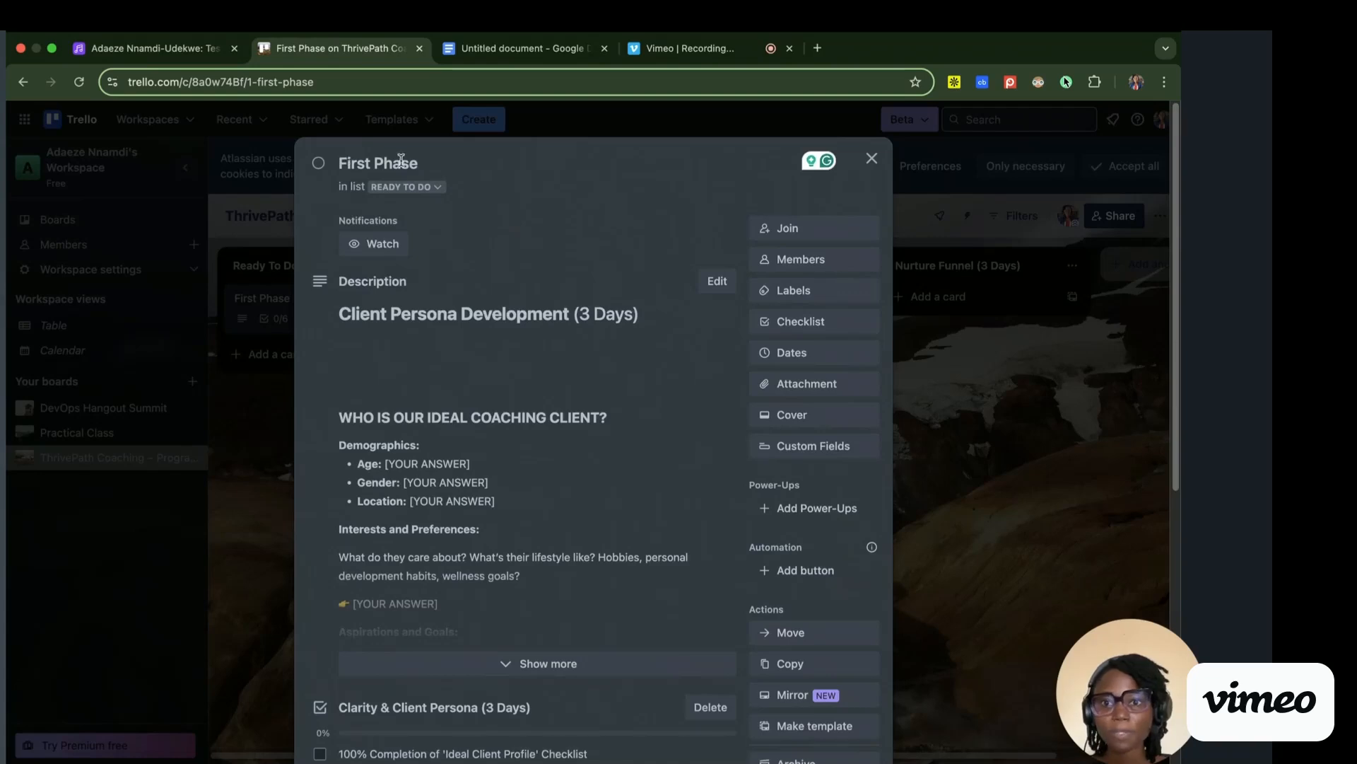
{"action": "left_click", "coordinate": [203, 49]}
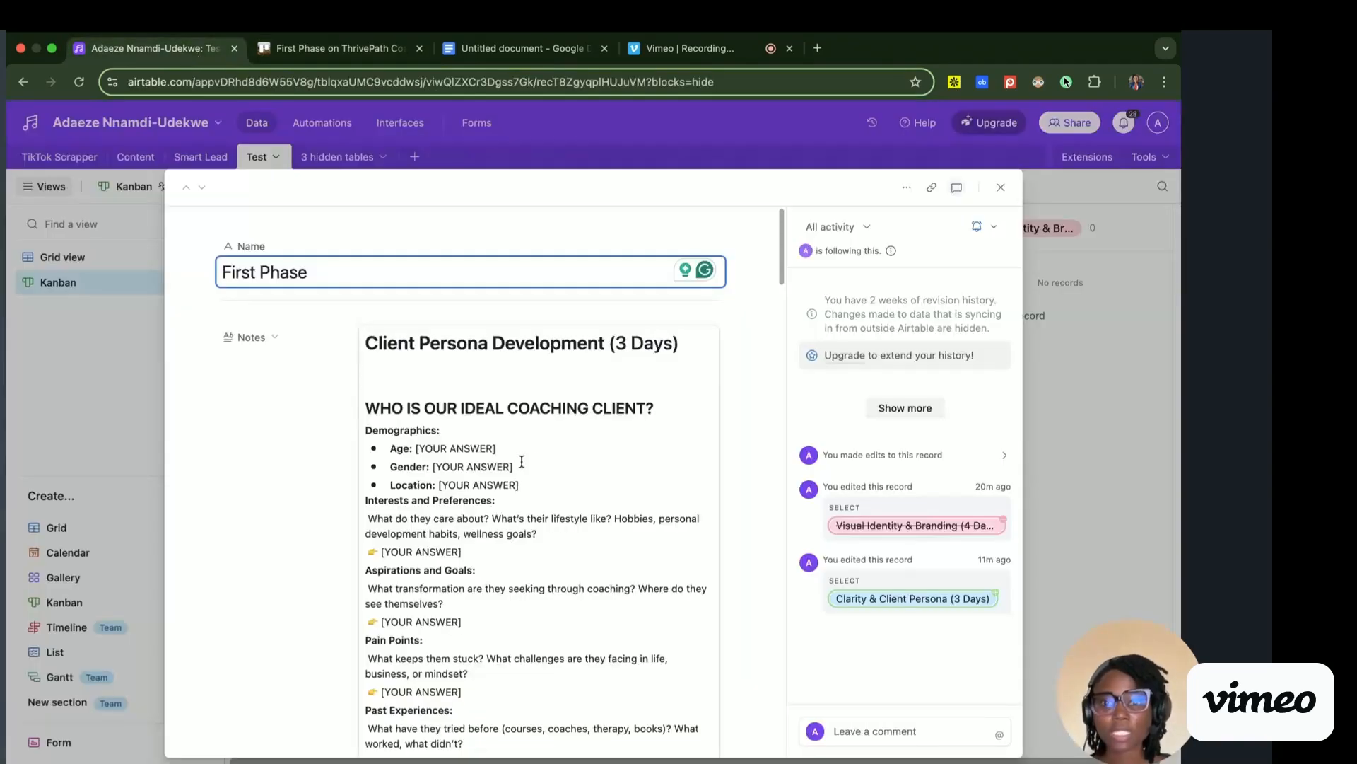
- Examine the Select field's stage options at the end of the Airtable record and compare them with the Trello card
{"action": "left_click", "coordinate": [779, 267]}
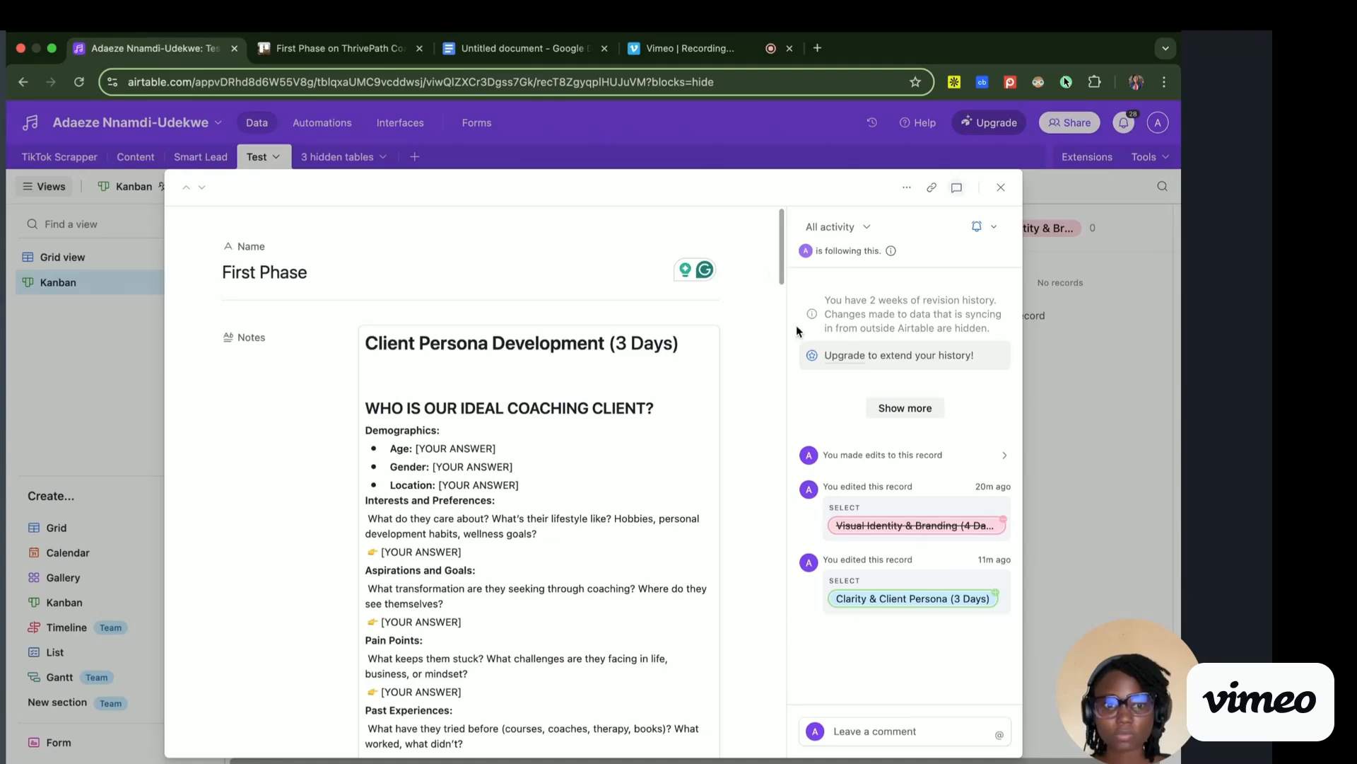
{"action": "left_click_drag", "start_coordinate": [778, 257], "coordinate": [787, 717]}
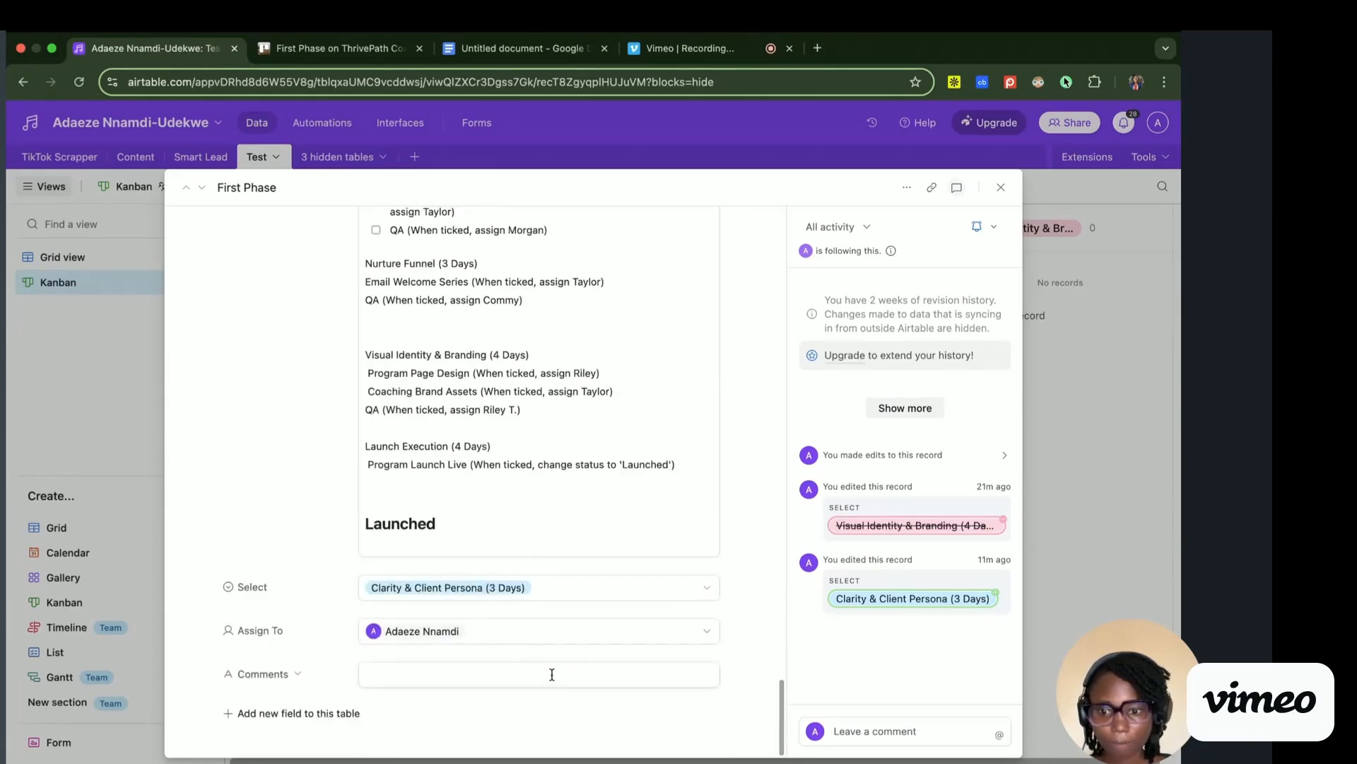
{"action": "left_click", "coordinate": [576, 587]}
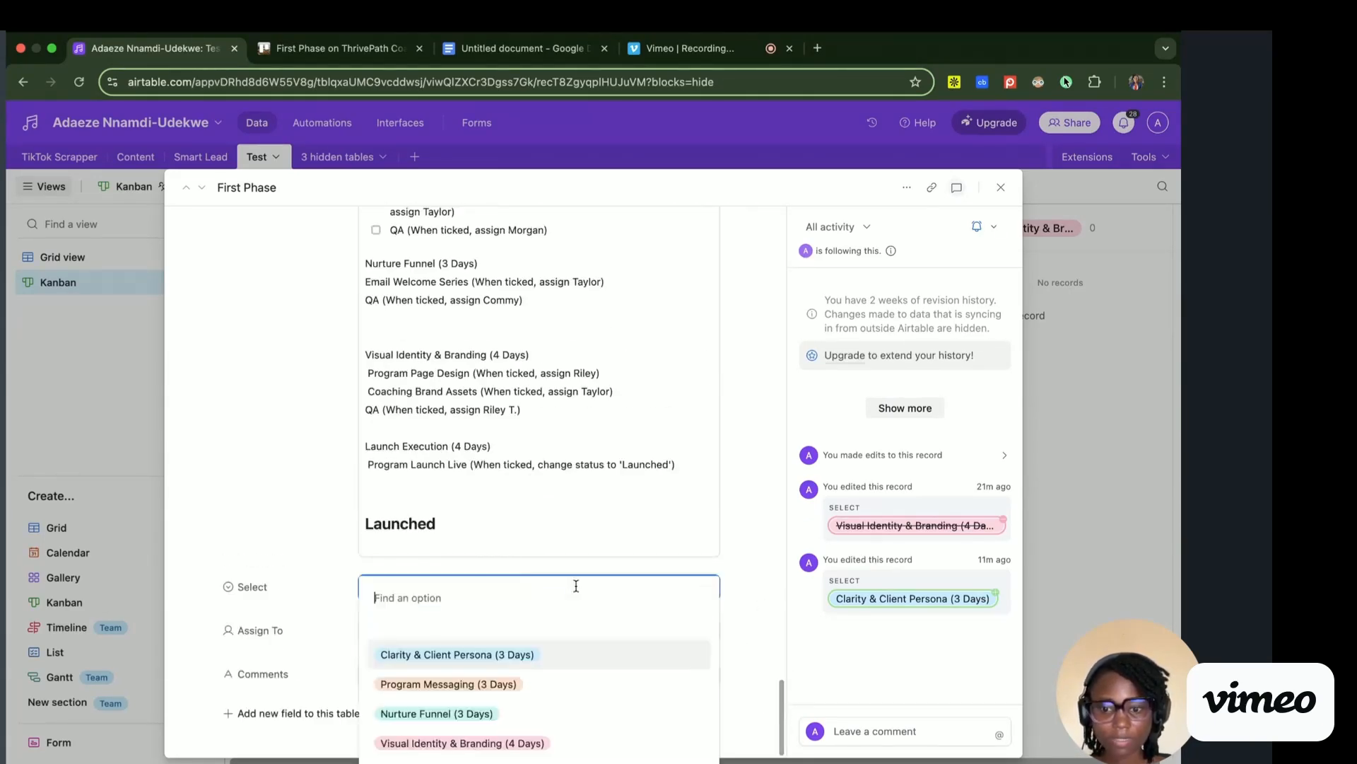
{"action": "left_click", "coordinate": [809, 622]}
{"action": "left_click", "coordinate": [325, 48]}
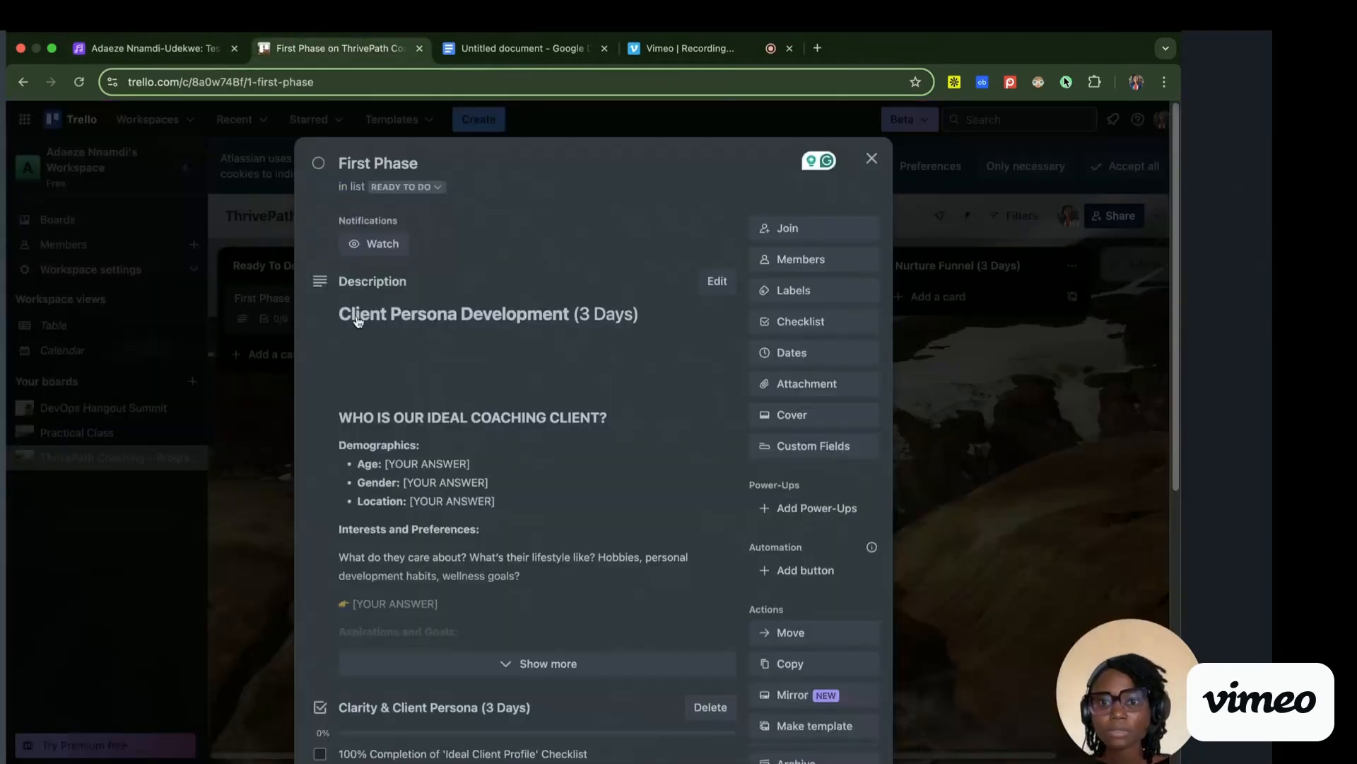
{"action": "left_click", "coordinate": [191, 51]}
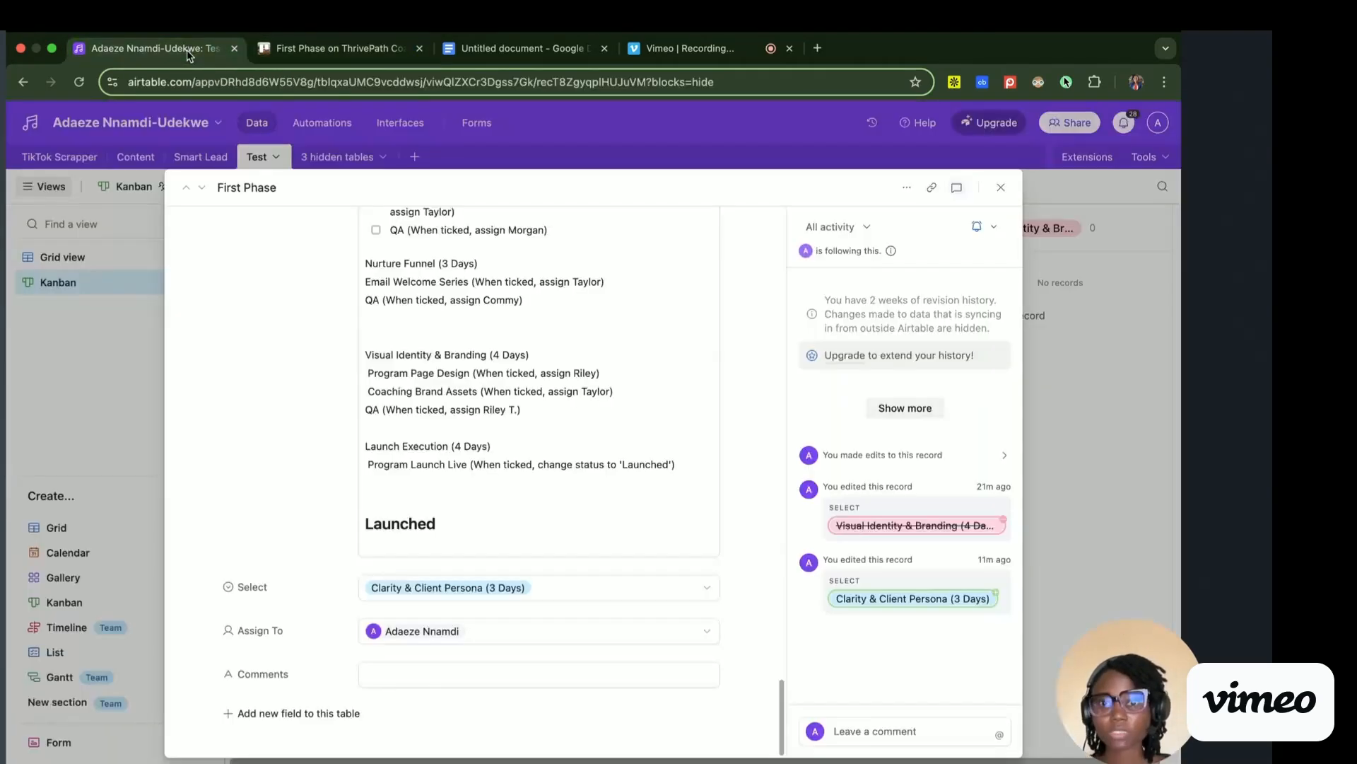
- Review the Airtable record's Notes field from the Client Persona Development heading through to the Checklist field
{"action": "right_click", "coordinate": [780, 707]}
{"action": "left_click", "coordinate": [776, 580]}
{"action": "left_click_drag", "start_coordinate": [780, 700], "coordinate": [739, 236]}
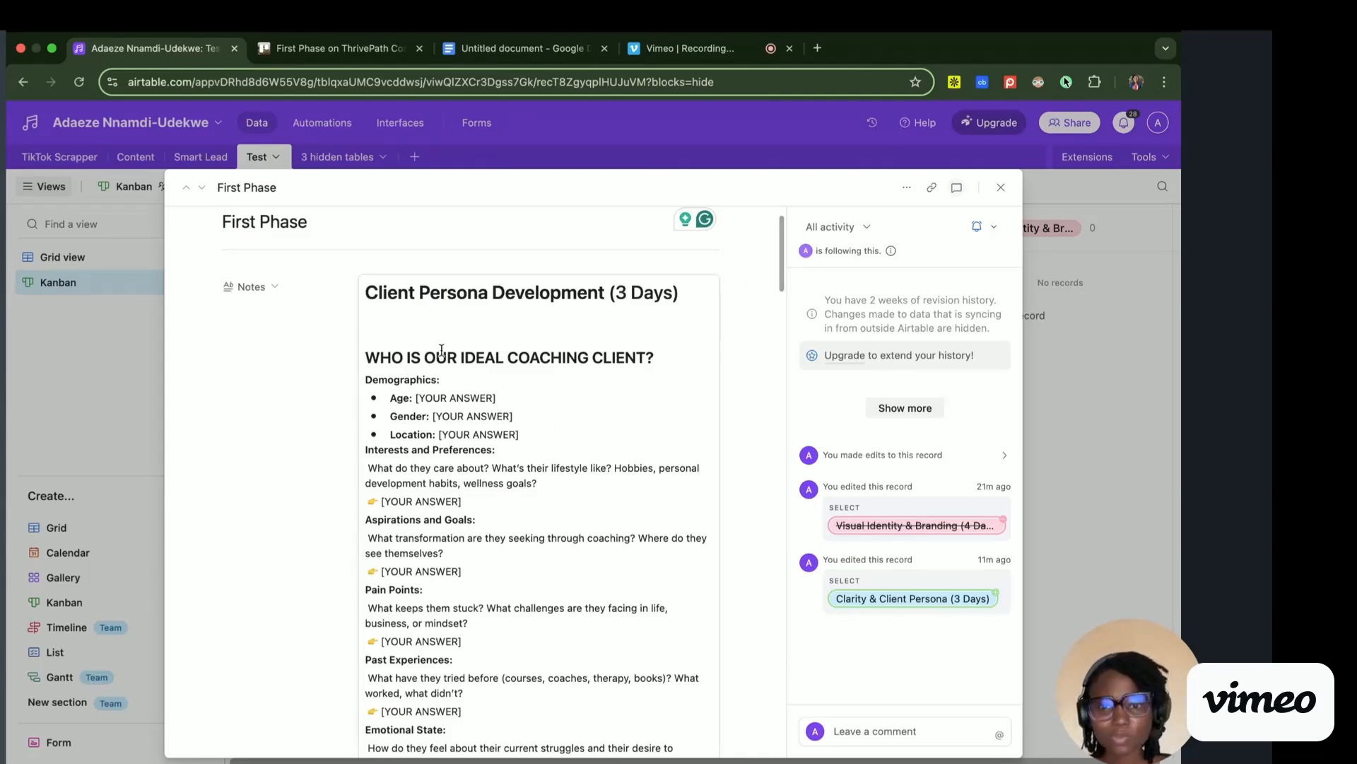
{"action": "left_click_drag", "start_coordinate": [366, 292], "coordinate": [603, 293]}
{"action": "left_click", "coordinate": [504, 416]}
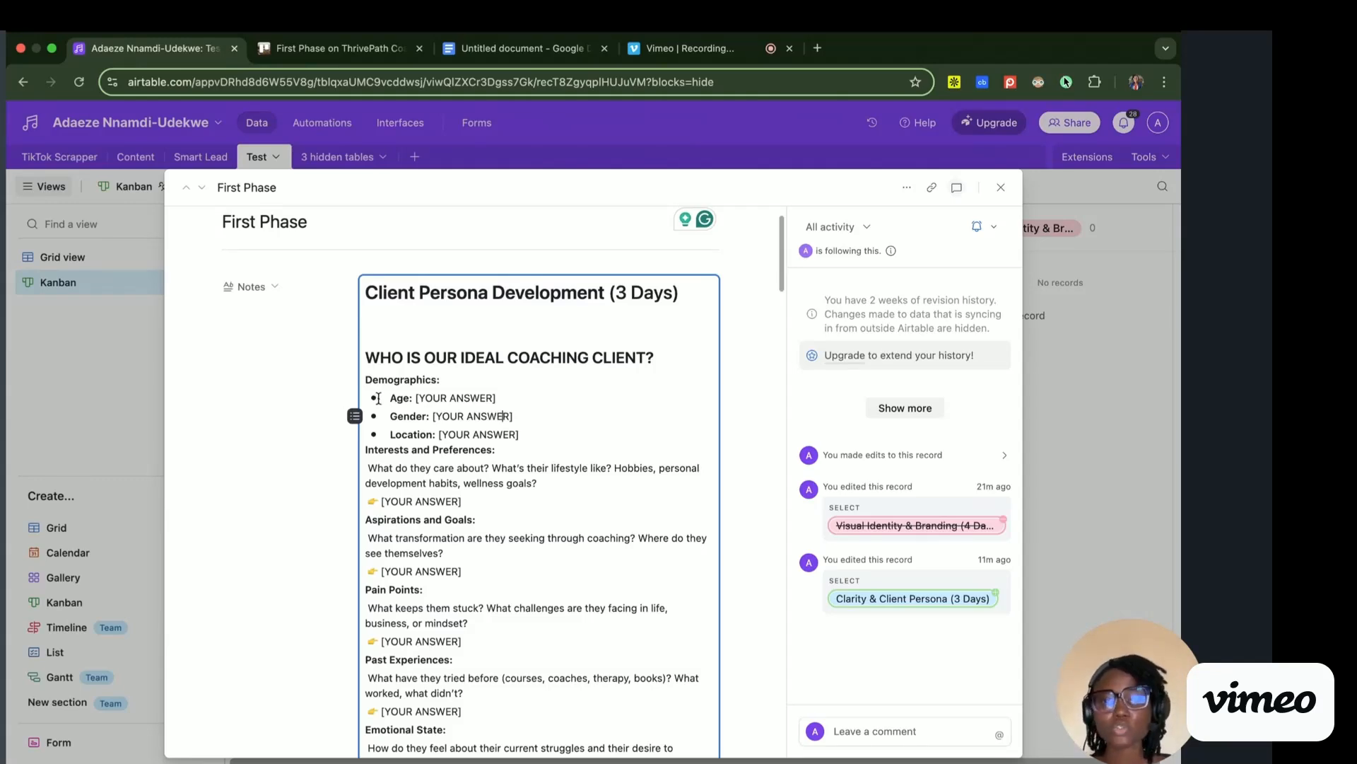
{"action": "scroll", "coordinate": [779, 282], "scroll_direction": "down", "scroll_amount": 3}
{"action": "left_click_drag", "start_coordinate": [778, 282], "coordinate": [772, 652]}
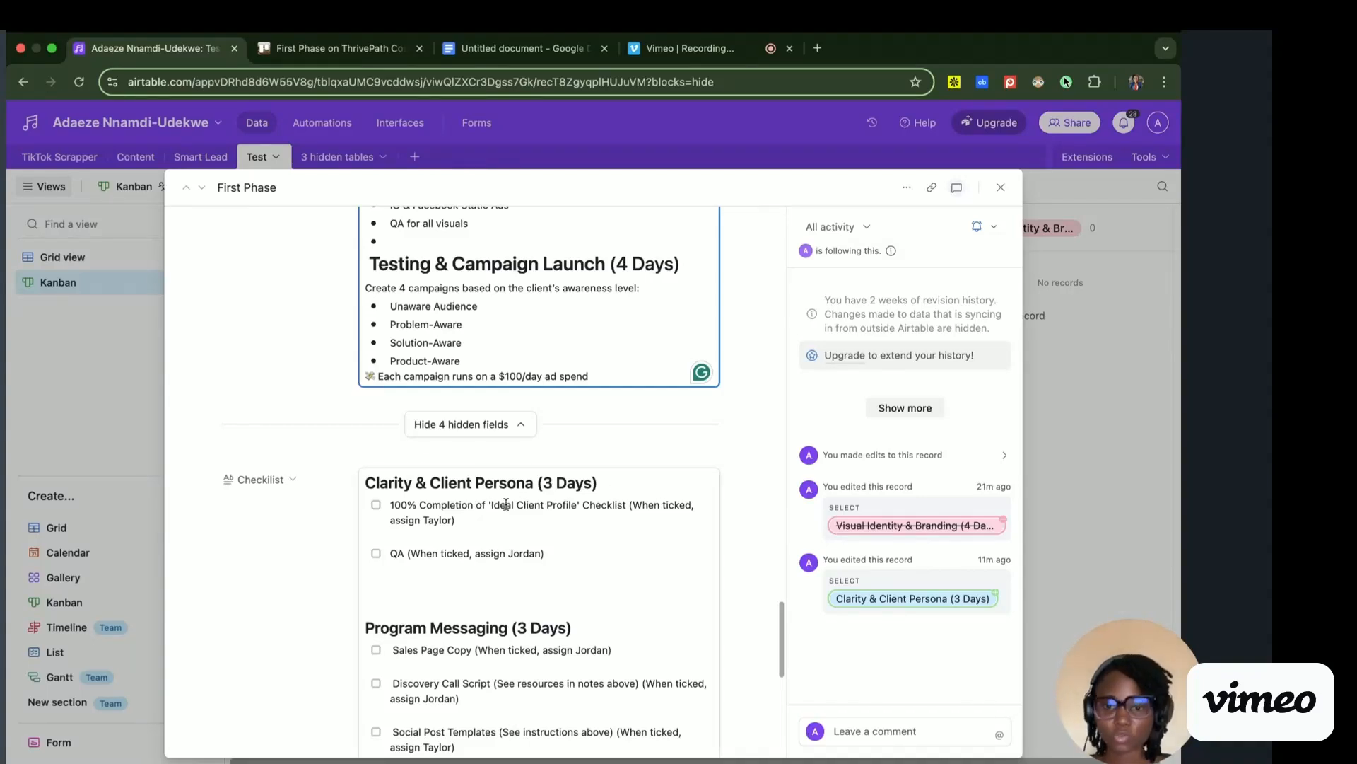
- Examine the First Phase card's checklists in Trello and its form for adding a checklist, without adding one
{"action": "left_click", "coordinate": [340, 48]}
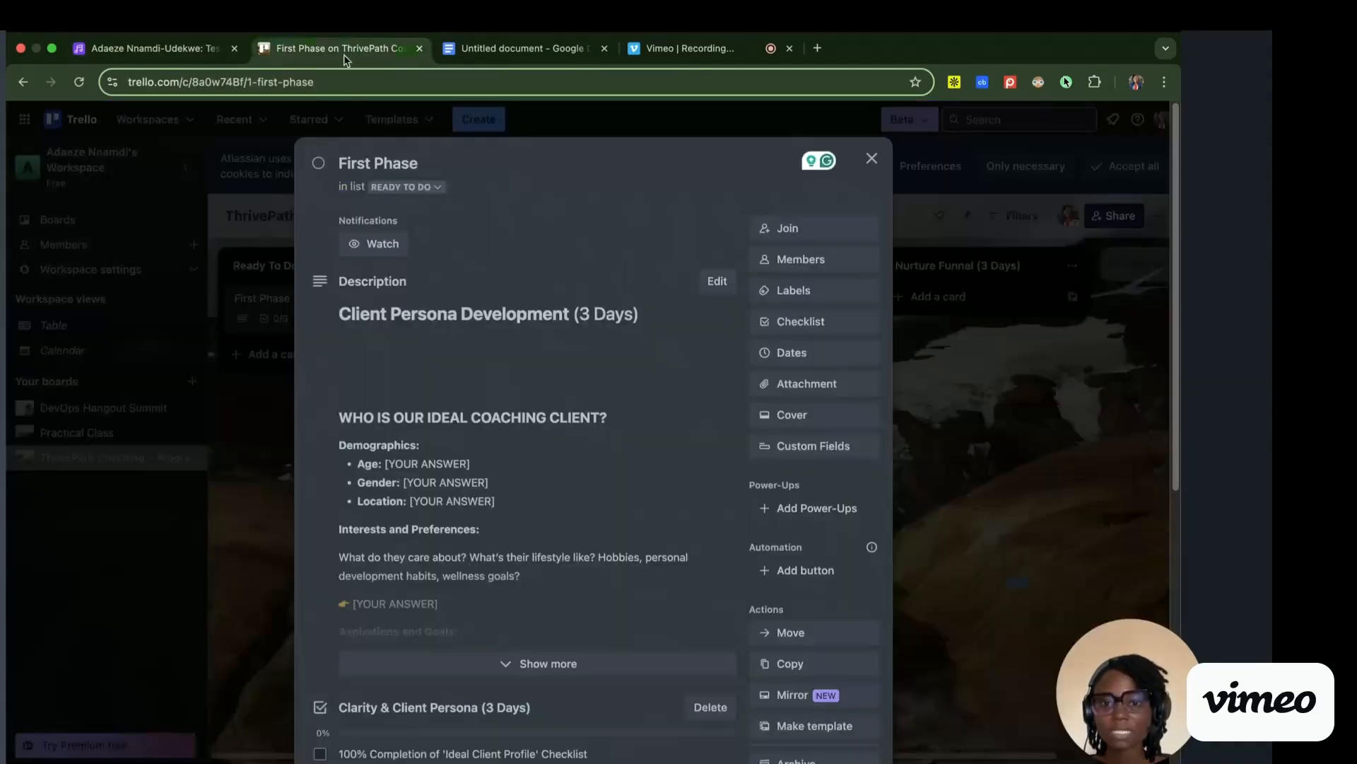
{"action": "scroll", "coordinate": [1179, 439], "scroll_direction": "down", "scroll_amount": 2}
{"action": "scroll", "coordinate": [1178, 439], "scroll_direction": "down", "scroll_amount": 4}
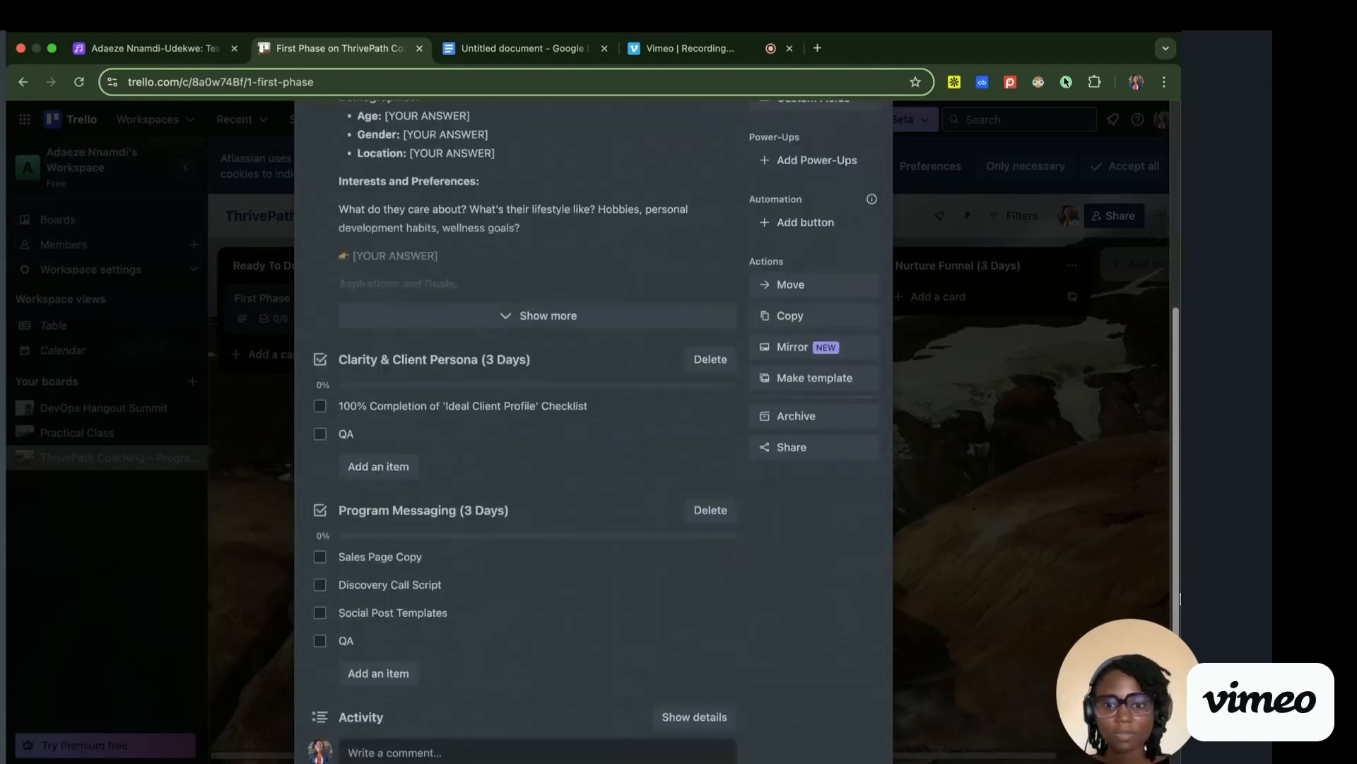
{"action": "scroll", "coordinate": [1177, 464], "scroll_direction": "up", "scroll_amount": 4}
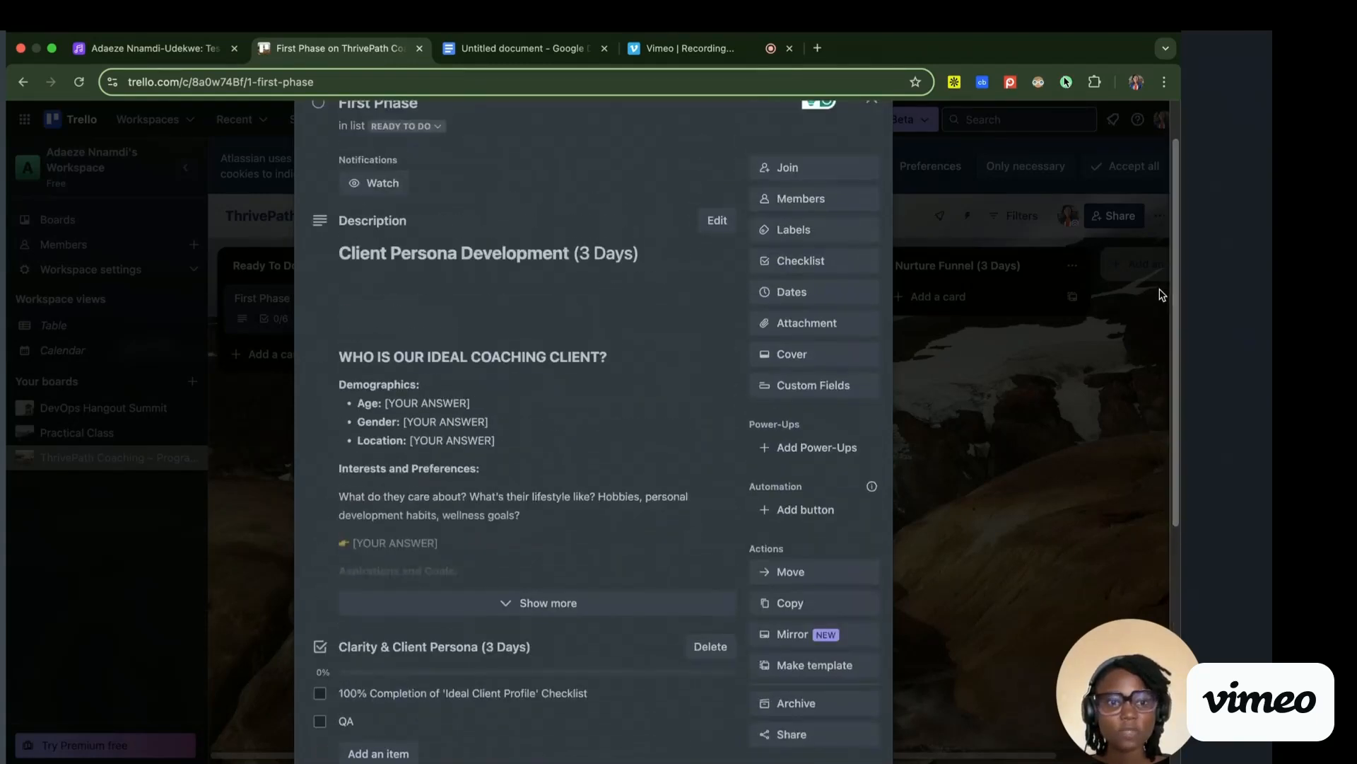
{"action": "left_click", "coordinate": [810, 263]}
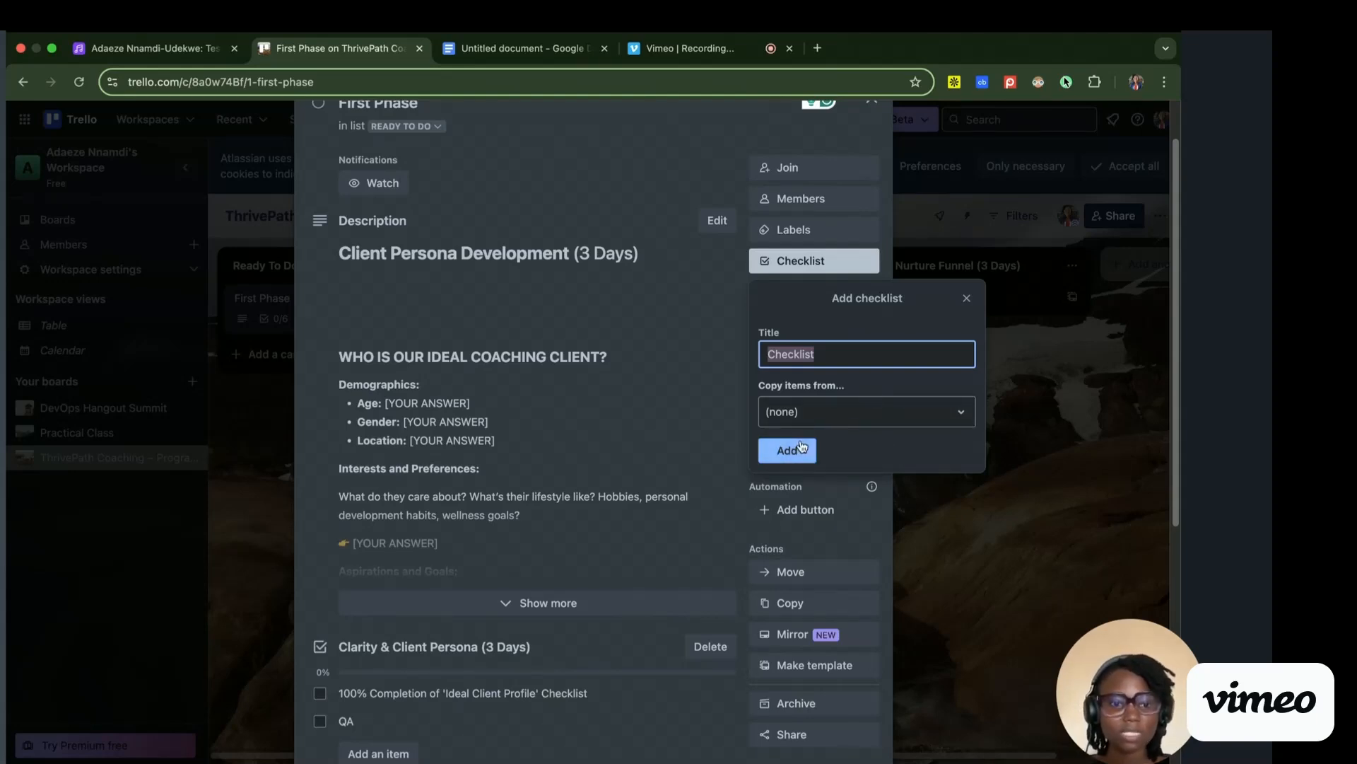
{"action": "left_click", "coordinate": [966, 297]}
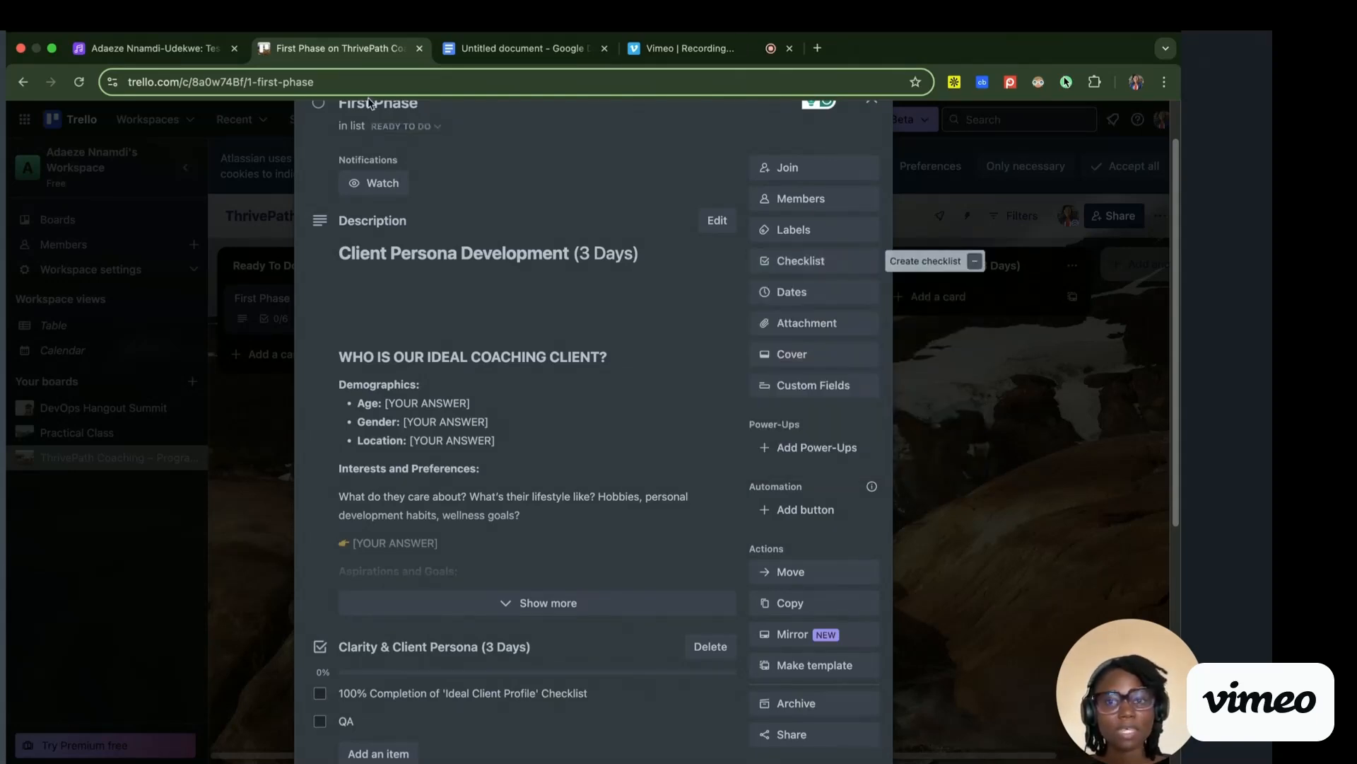
- Compare the Clarity & Client Persona checklist in the Airtable record with the same checklist on the Trello card
{"action": "left_click", "coordinate": [176, 48]}
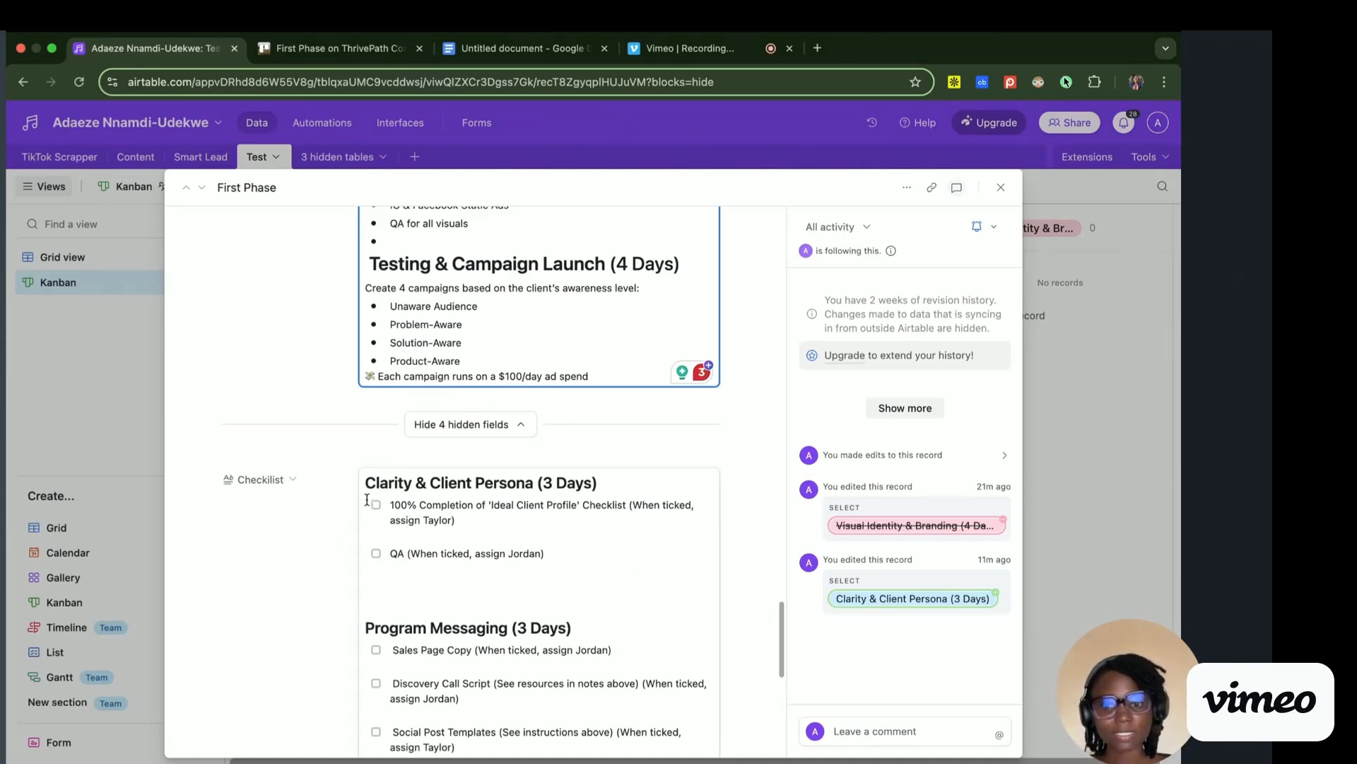
{"action": "left_click_drag", "start_coordinate": [363, 482], "coordinate": [562, 482]}
{"action": "left_click", "coordinate": [500, 586]}
{"action": "left_click_drag", "start_coordinate": [560, 578], "coordinate": [403, 500]}
{"action": "left_click", "coordinate": [405, 518]}
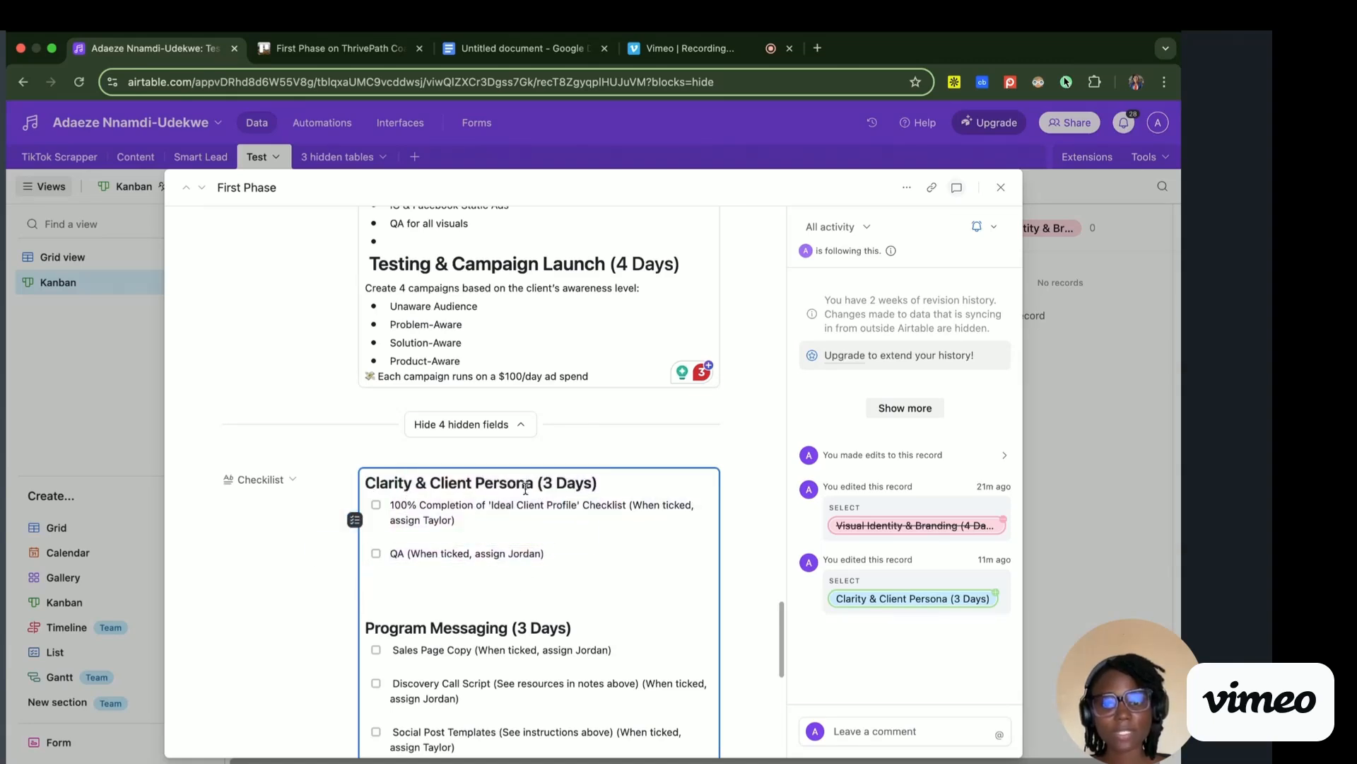
{"action": "left_click", "coordinate": [338, 48]}
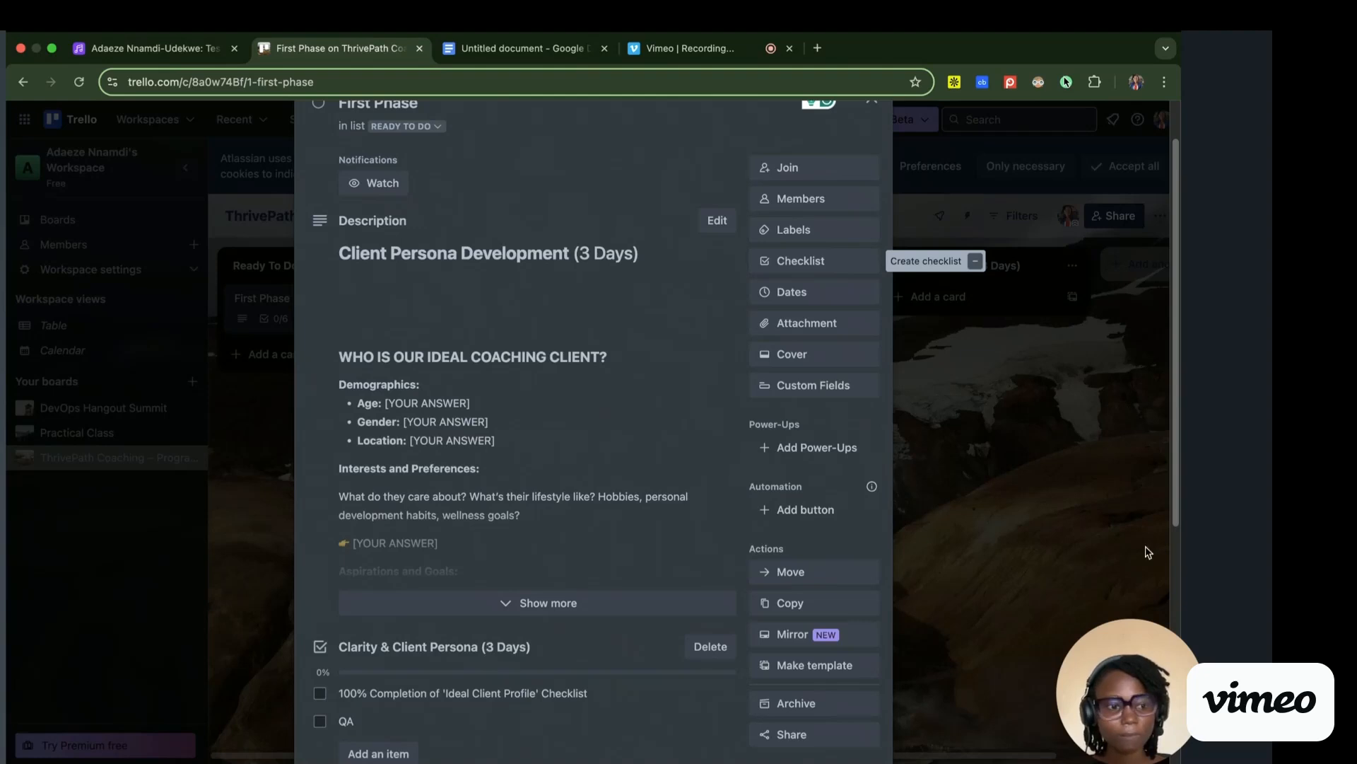
{"action": "scroll", "coordinate": [1174, 510], "scroll_direction": "down", "scroll_amount": 3}
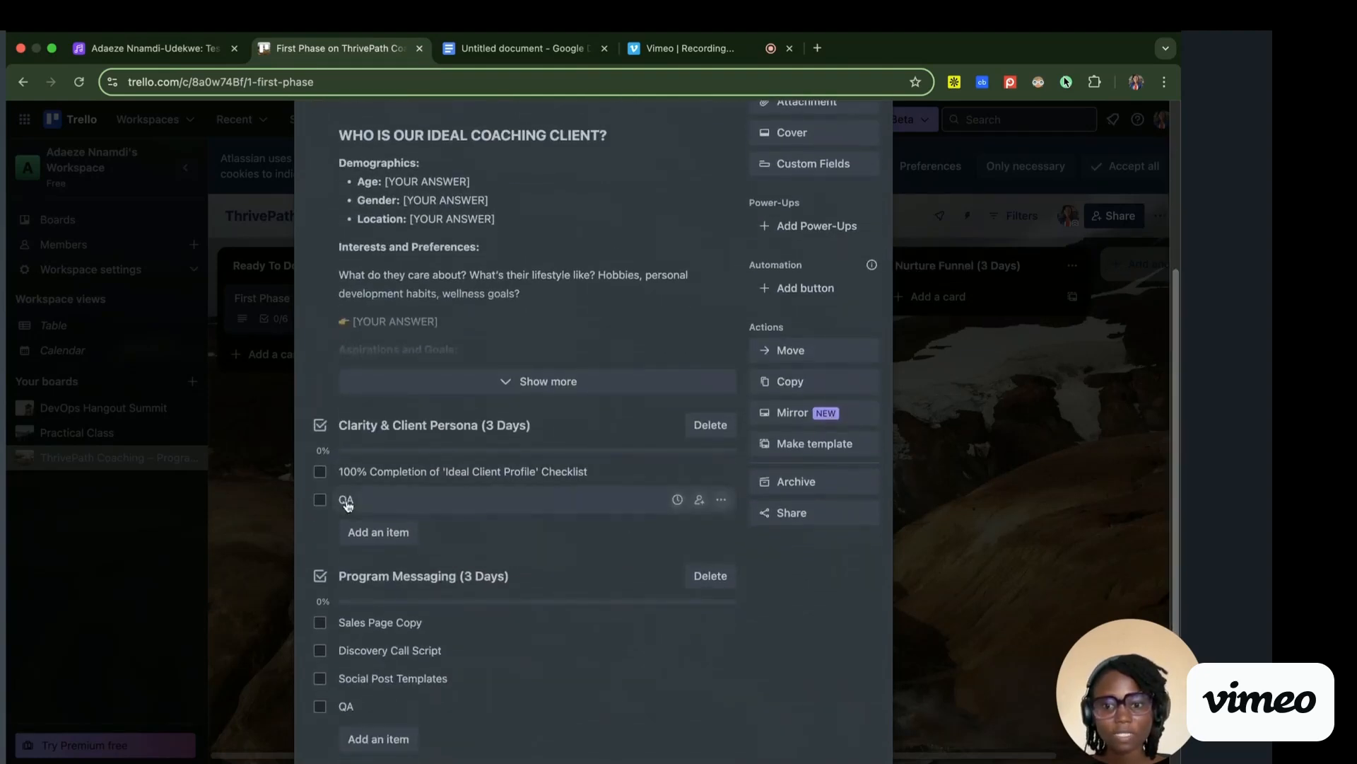
- Examine the Airtable record's Program Messaging checklist and its closing fields, and compare them with the Trello card
{"action": "left_click", "coordinate": [185, 51]}
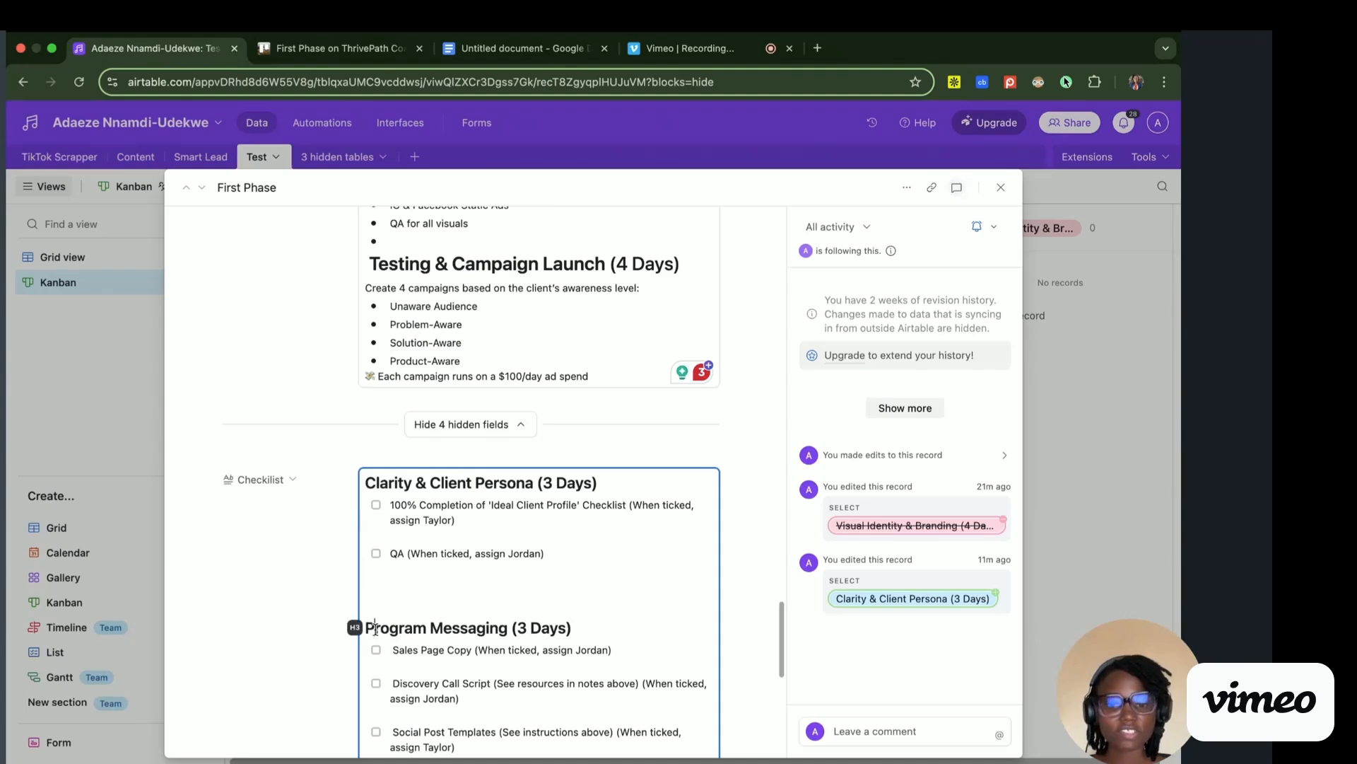
{"action": "left_click", "coordinate": [606, 632]}
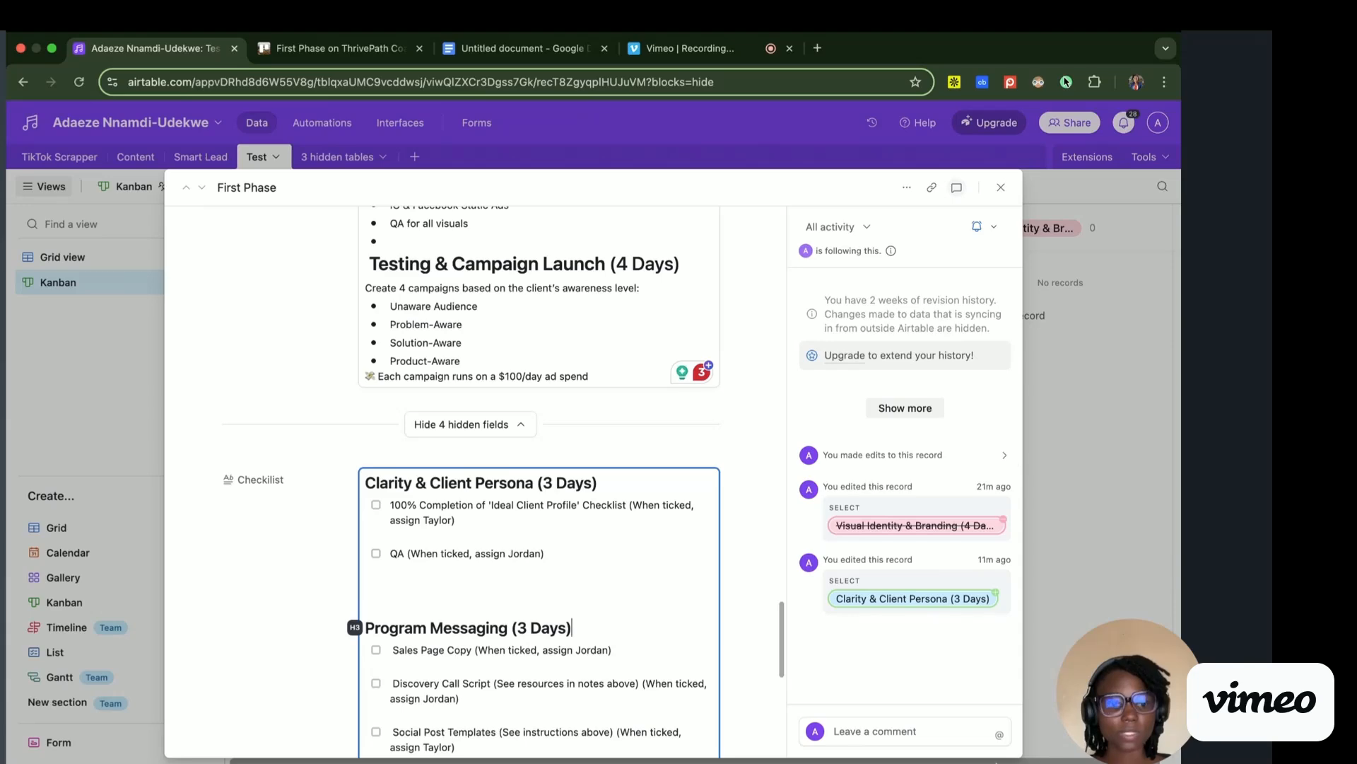
{"action": "left_click_drag", "start_coordinate": [781, 649], "coordinate": [781, 729]}
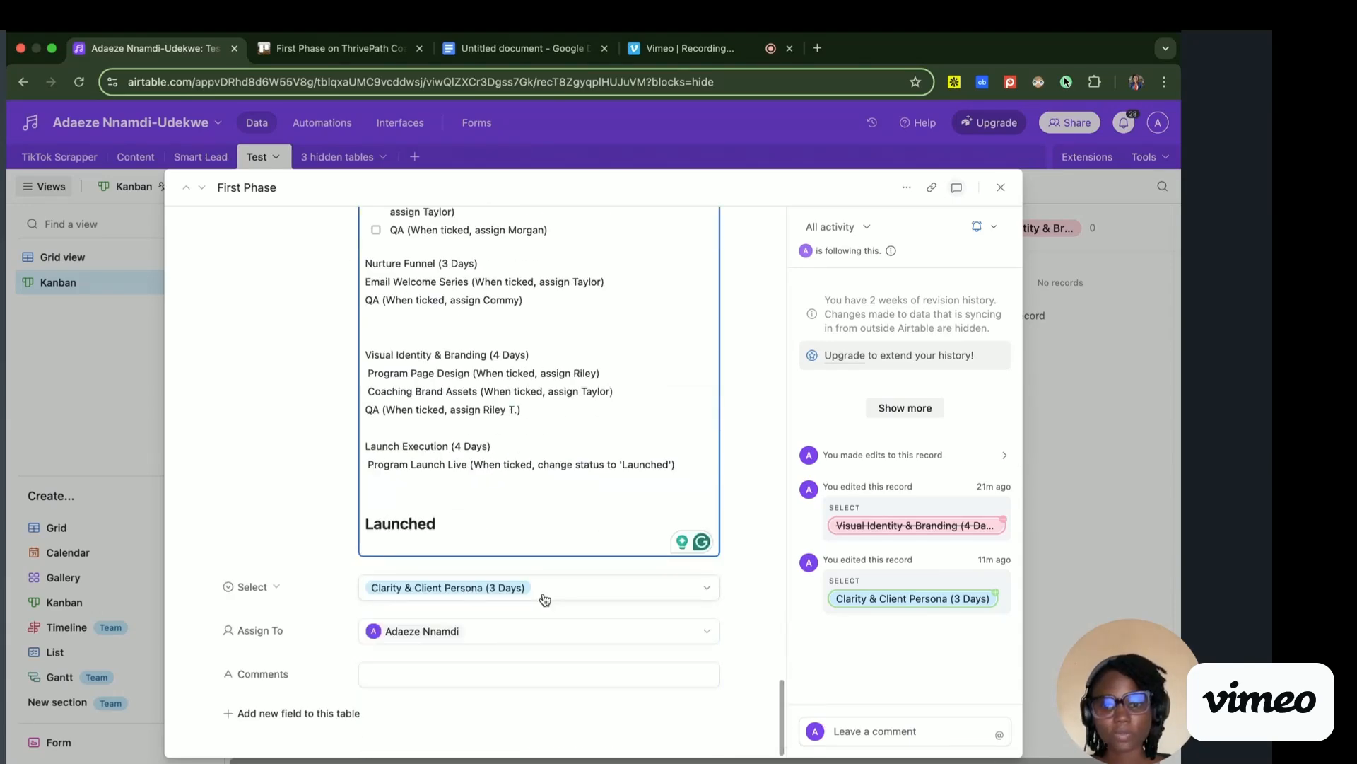
{"action": "left_click", "coordinate": [341, 50]}
{"action": "mouse_move", "coordinate": [683, 475]}
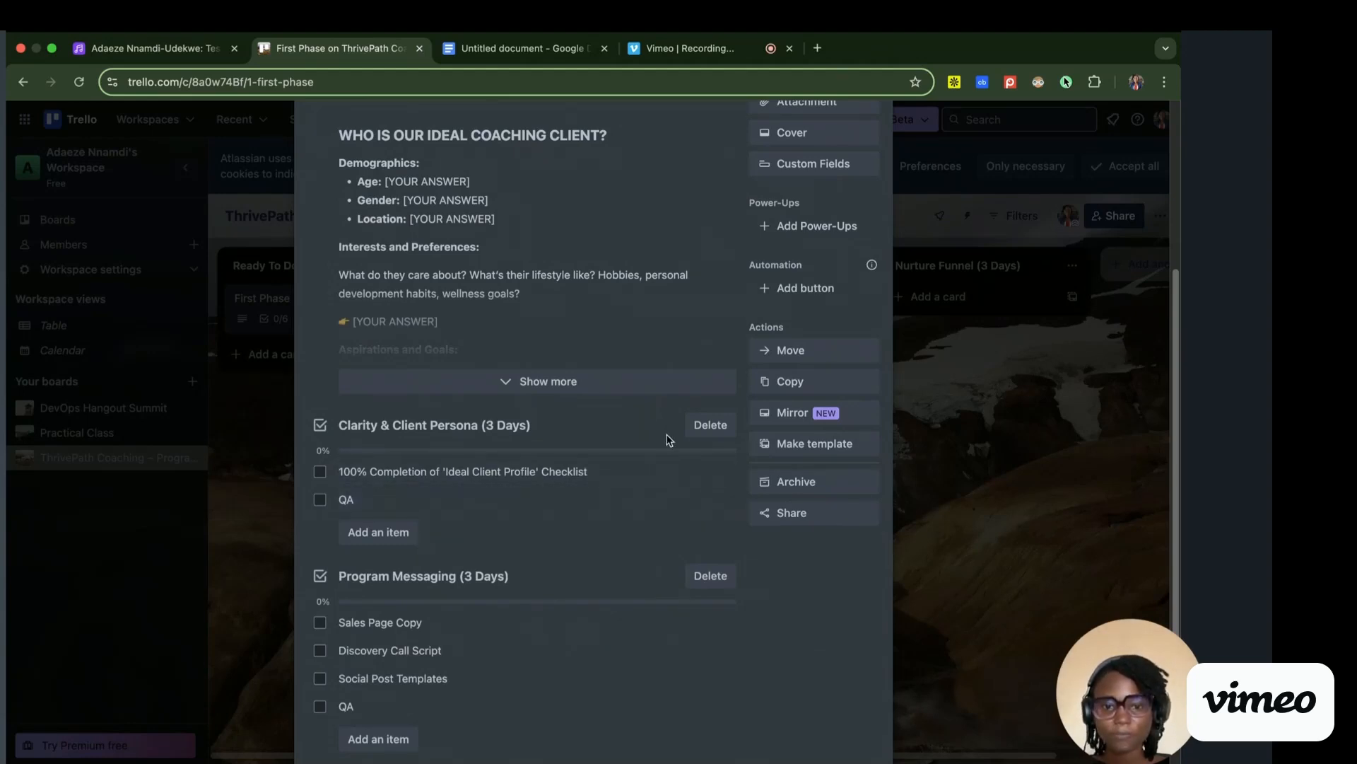
- Compare the First Phase record's Comments field with its activity comment box in Airtable, without entering anything
{"action": "left_click", "coordinate": [149, 48]}
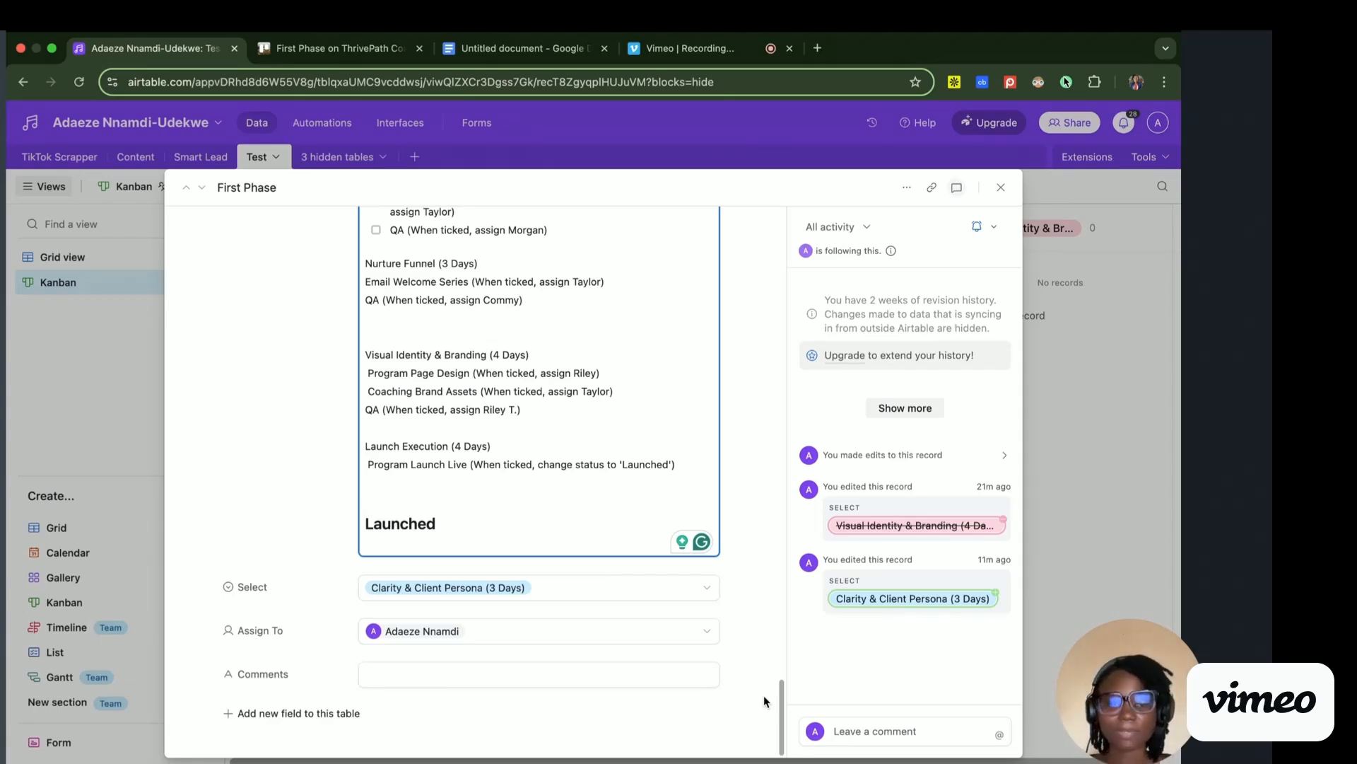
{"action": "left_click", "coordinate": [491, 668]}
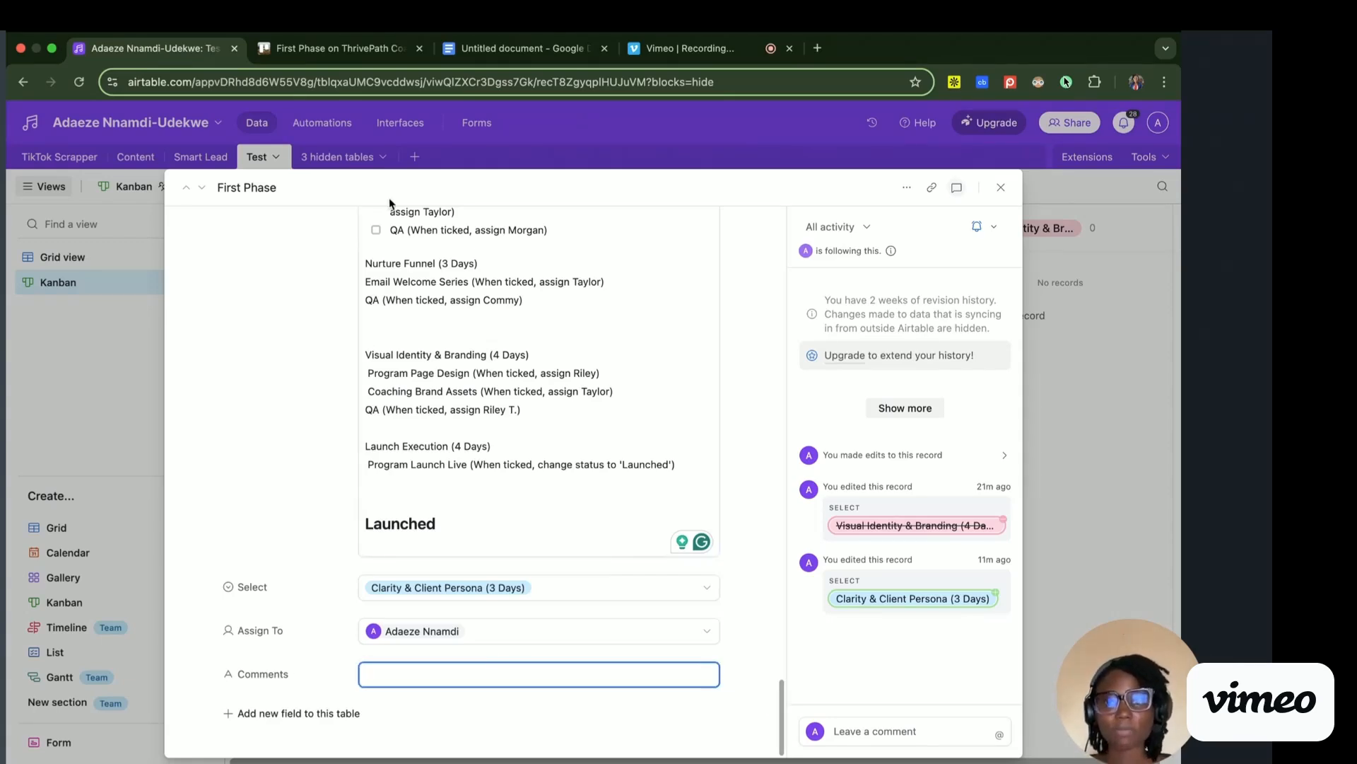
{"action": "left_click", "coordinate": [914, 730]}
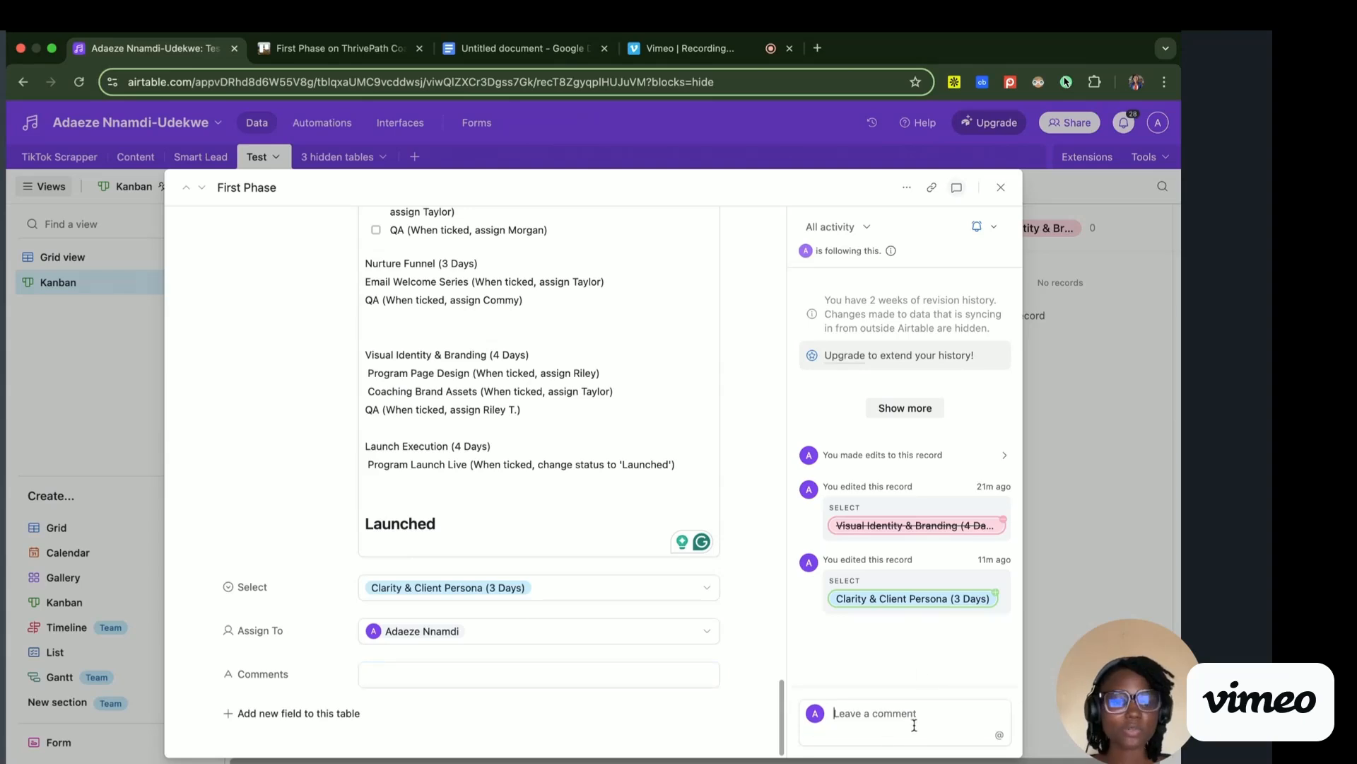
{"action": "left_click", "coordinate": [496, 678]}
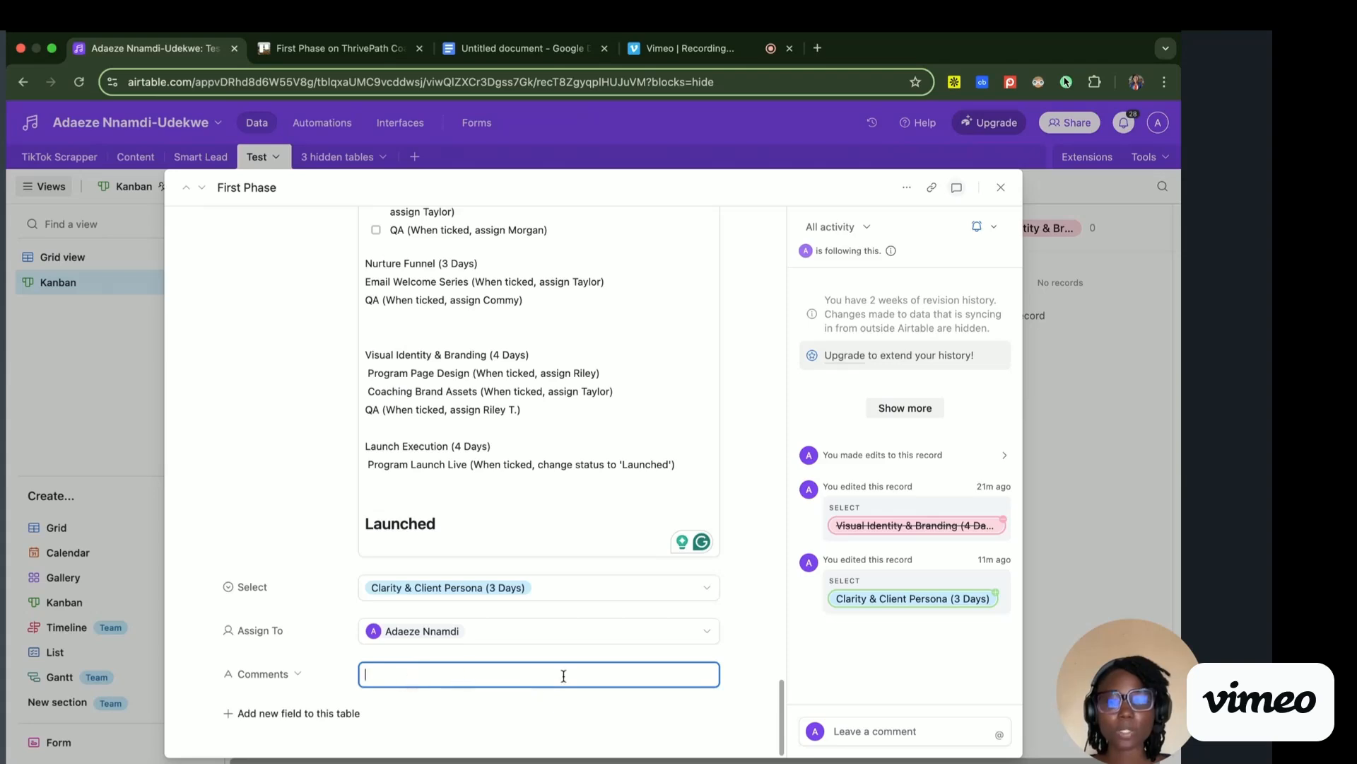
- Switch to the Trello card and post two separate activity comments, "jsjjk" and "bchBKJ"
{"action": "left_click", "coordinate": [332, 49]}
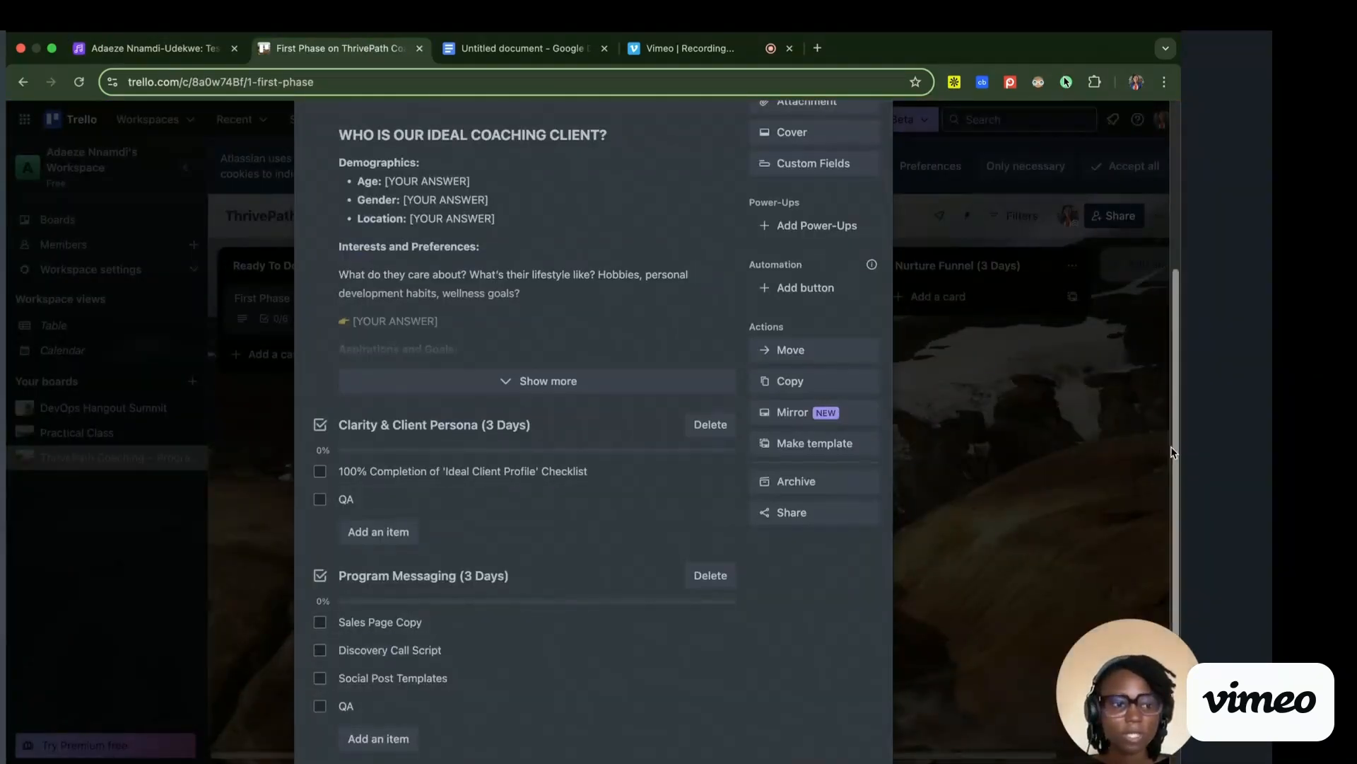
{"action": "scroll", "coordinate": [1117, 509], "scroll_direction": "down", "scroll_amount": 5}
{"action": "left_click", "coordinate": [444, 652]}
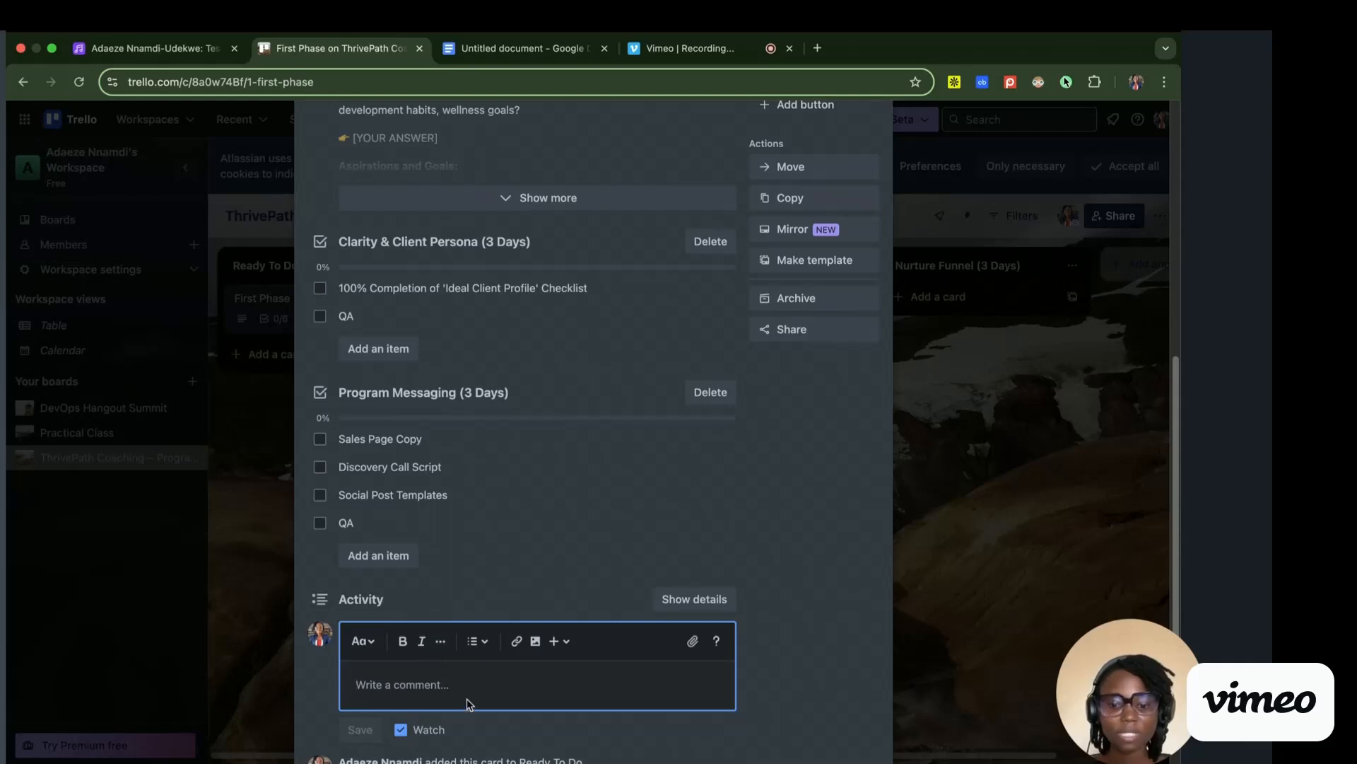
{"action": "type", "text": "jsjjk"}
{"action": "left_click", "coordinate": [360, 729]}
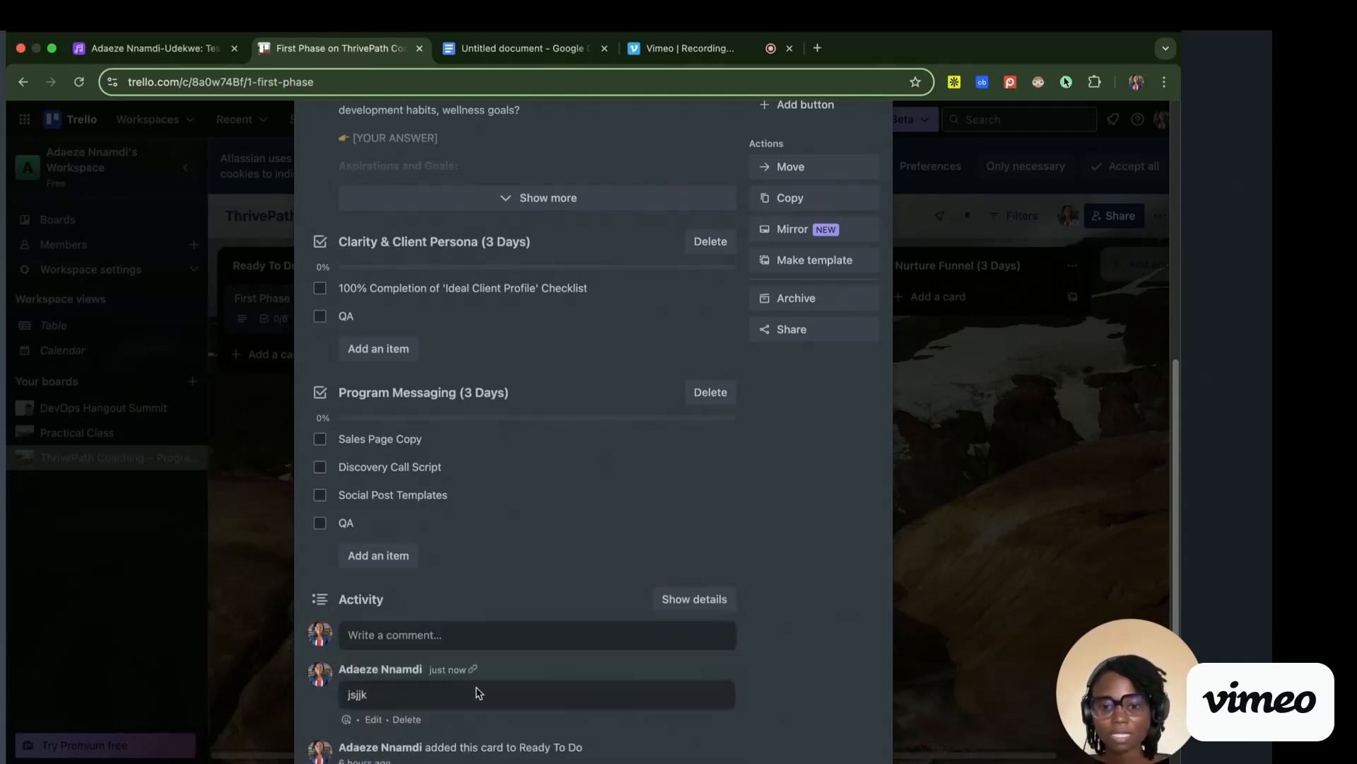
{"action": "type", "text": "bchBKJ"}
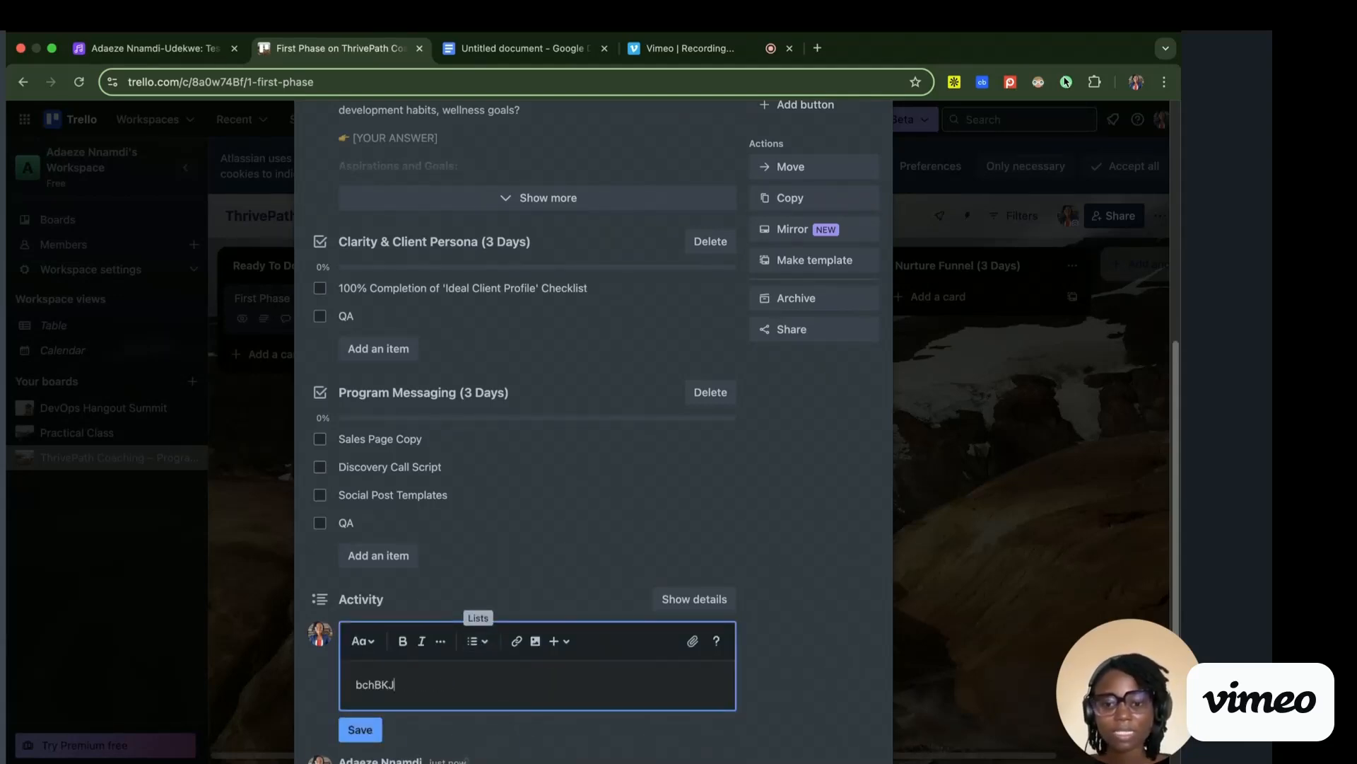
{"action": "left_click", "coordinate": [360, 729]}
- In the Airtable record, enter "fgiuajkavjn" in the Comments field and post "diuhaoifal" and "fuhanlv" as separate activity comments
{"action": "left_click", "coordinate": [193, 43]}
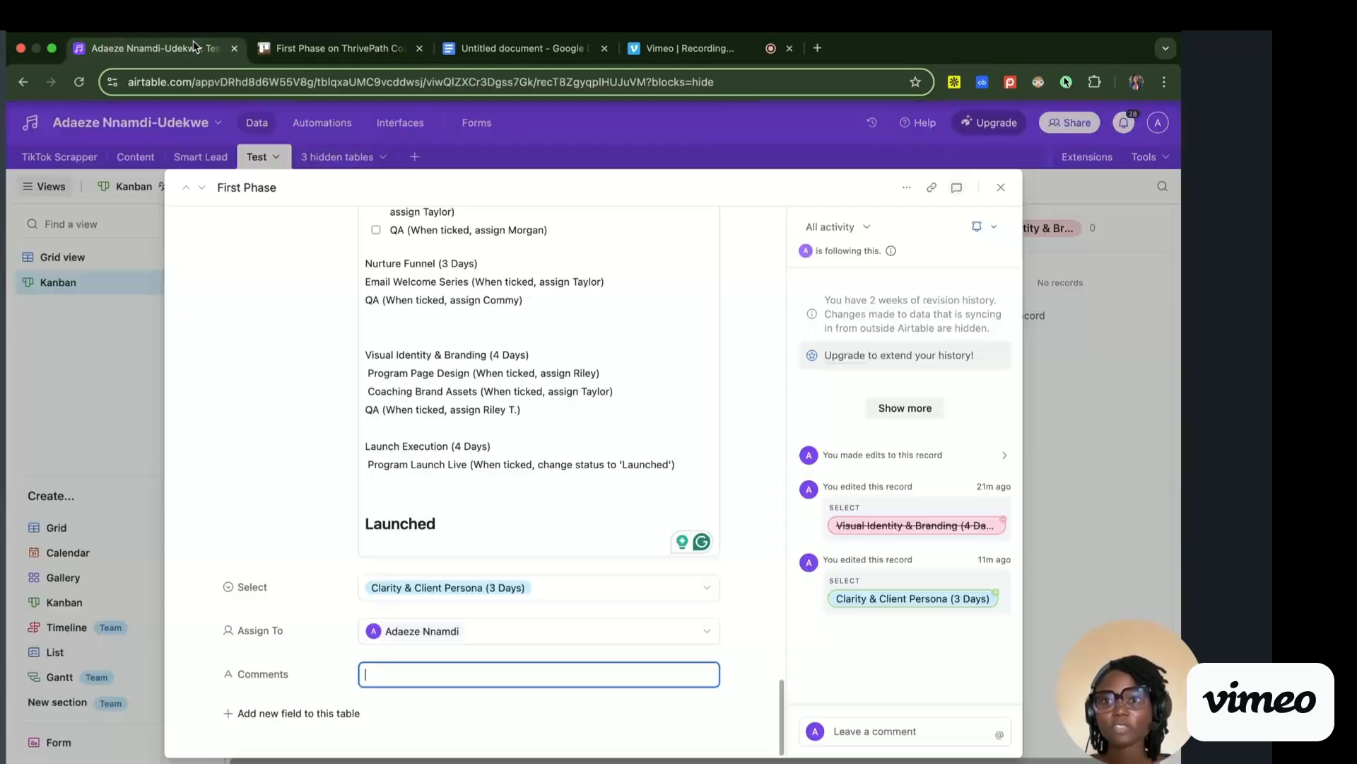
{"action": "type", "text": "fgiuajkavjn"}
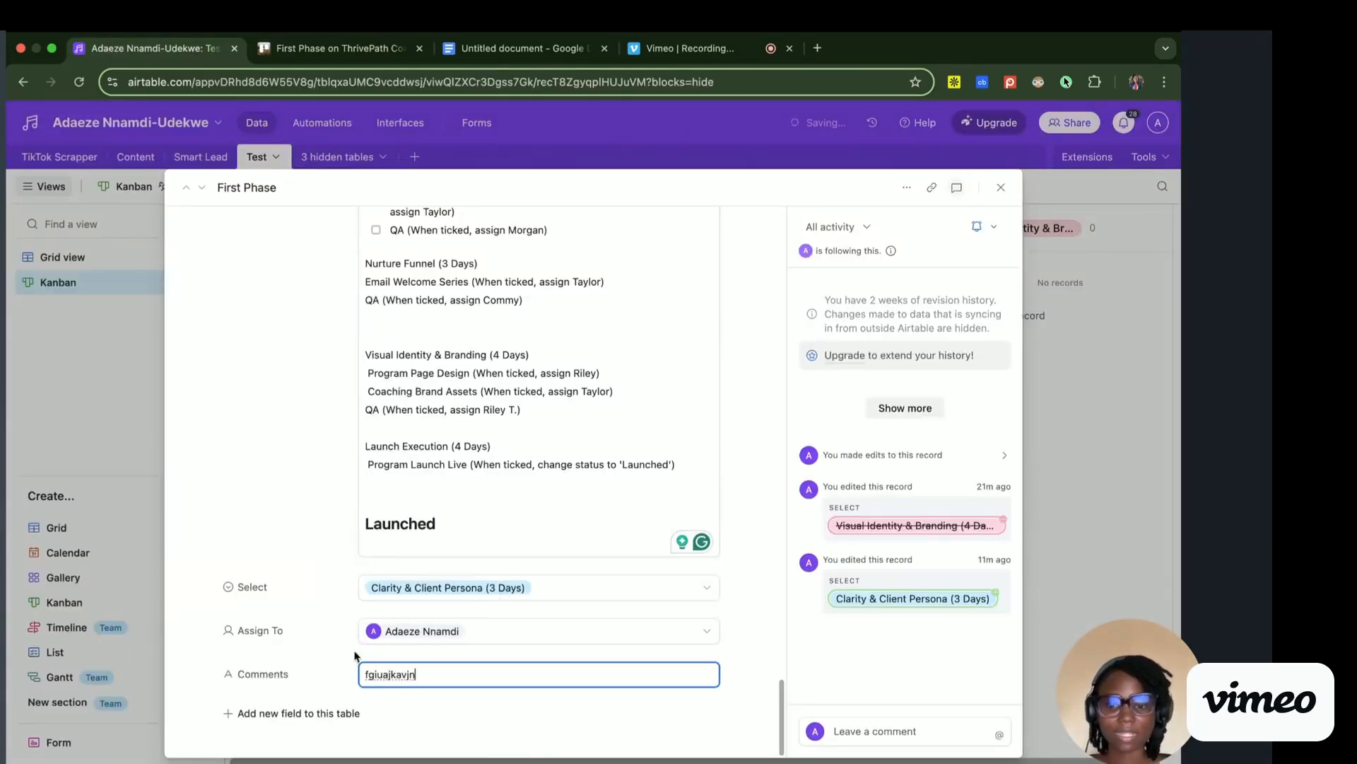
{"action": "left_click", "coordinate": [888, 734]}
{"action": "type", "text": "diuhaoifal"}
{"action": "key", "text": "Return"}
{"action": "type", "text": "fuhanlv"}
{"action": "key", "text": "Return"}
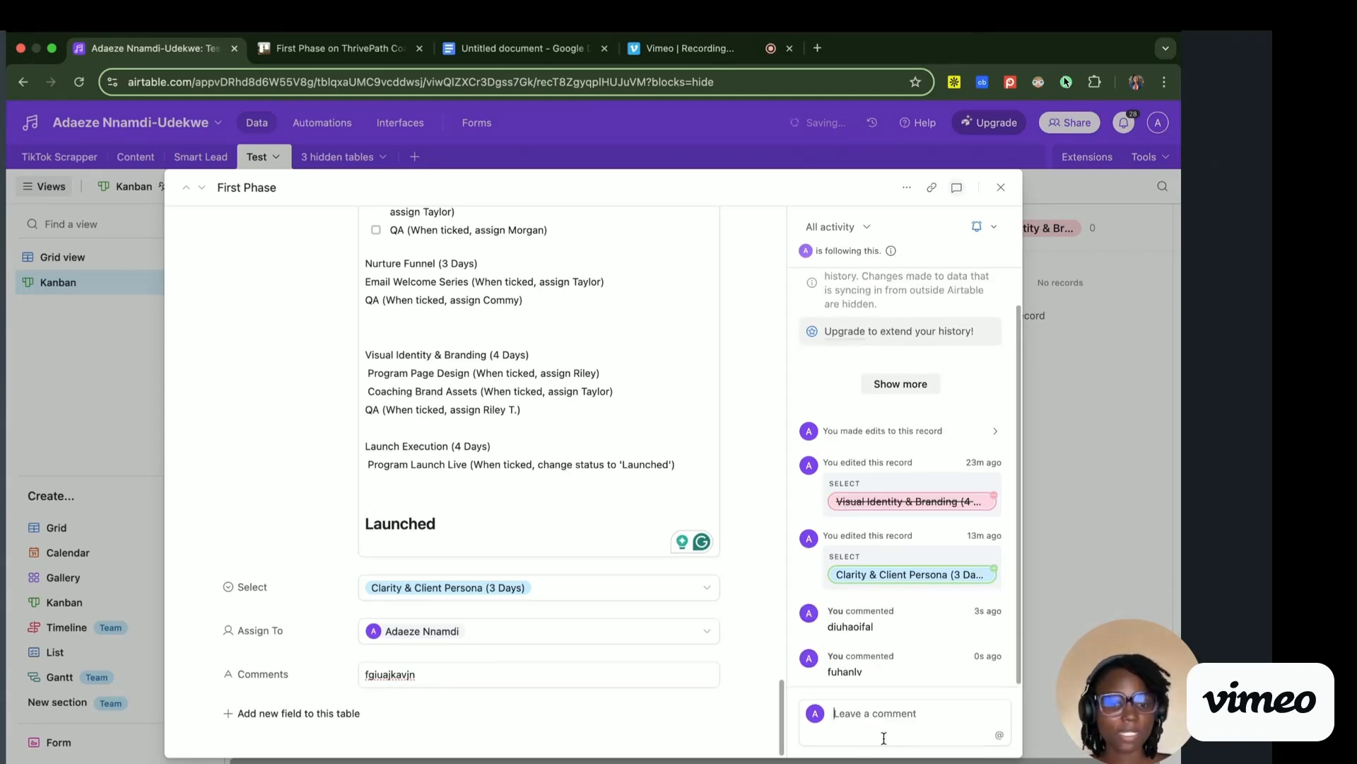
- Clear the record's Comments field and return to the activity comment box
{"action": "left_click_drag", "start_coordinate": [451, 684], "coordinate": [359, 678]}
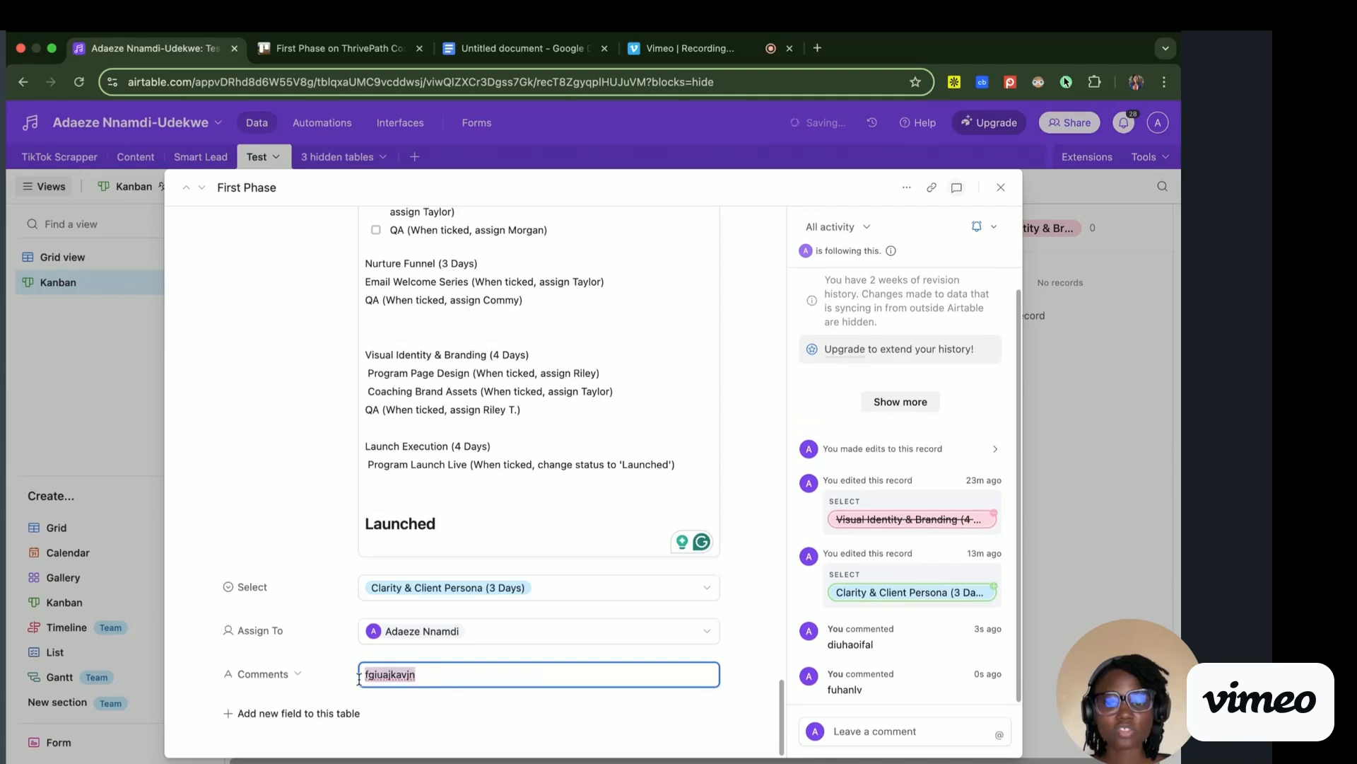
{"action": "key", "text": "BackSpace"}
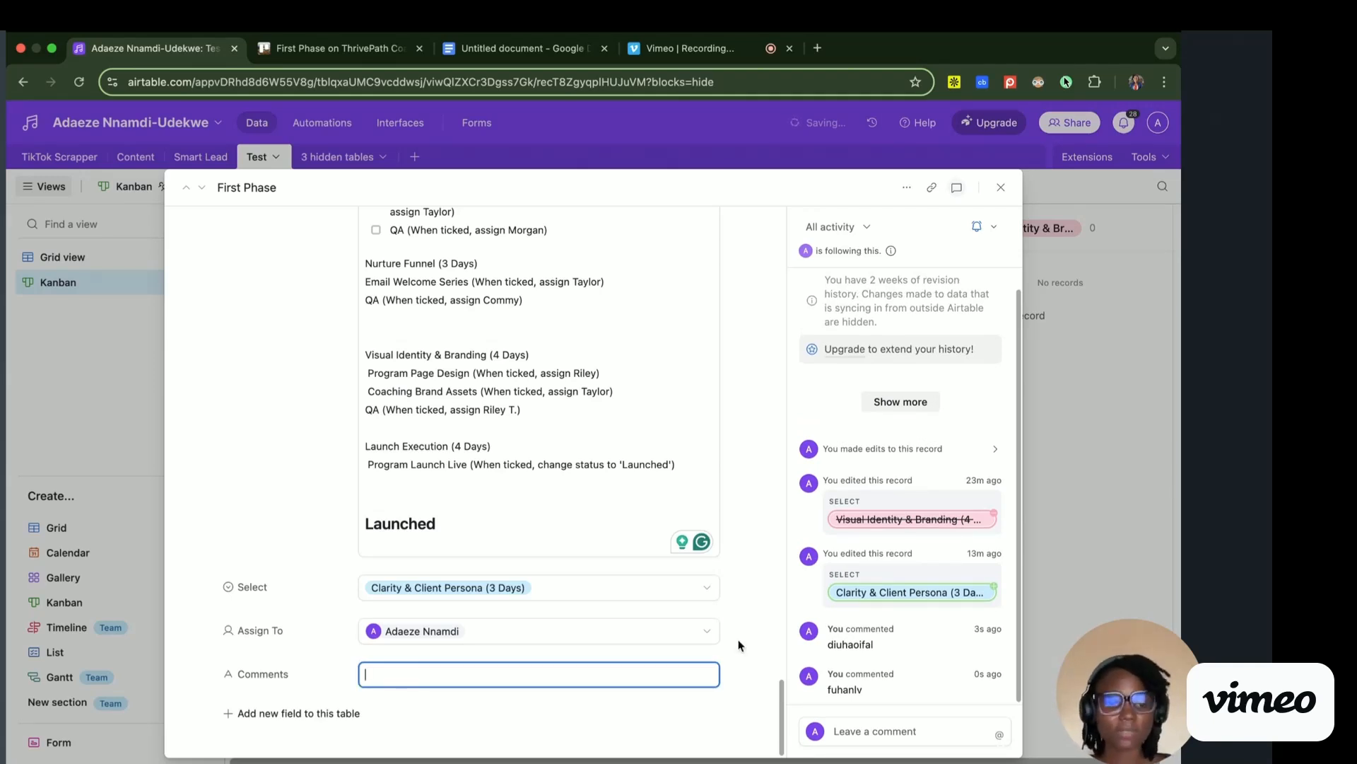
{"action": "mouse_move", "coordinate": [943, 622]}
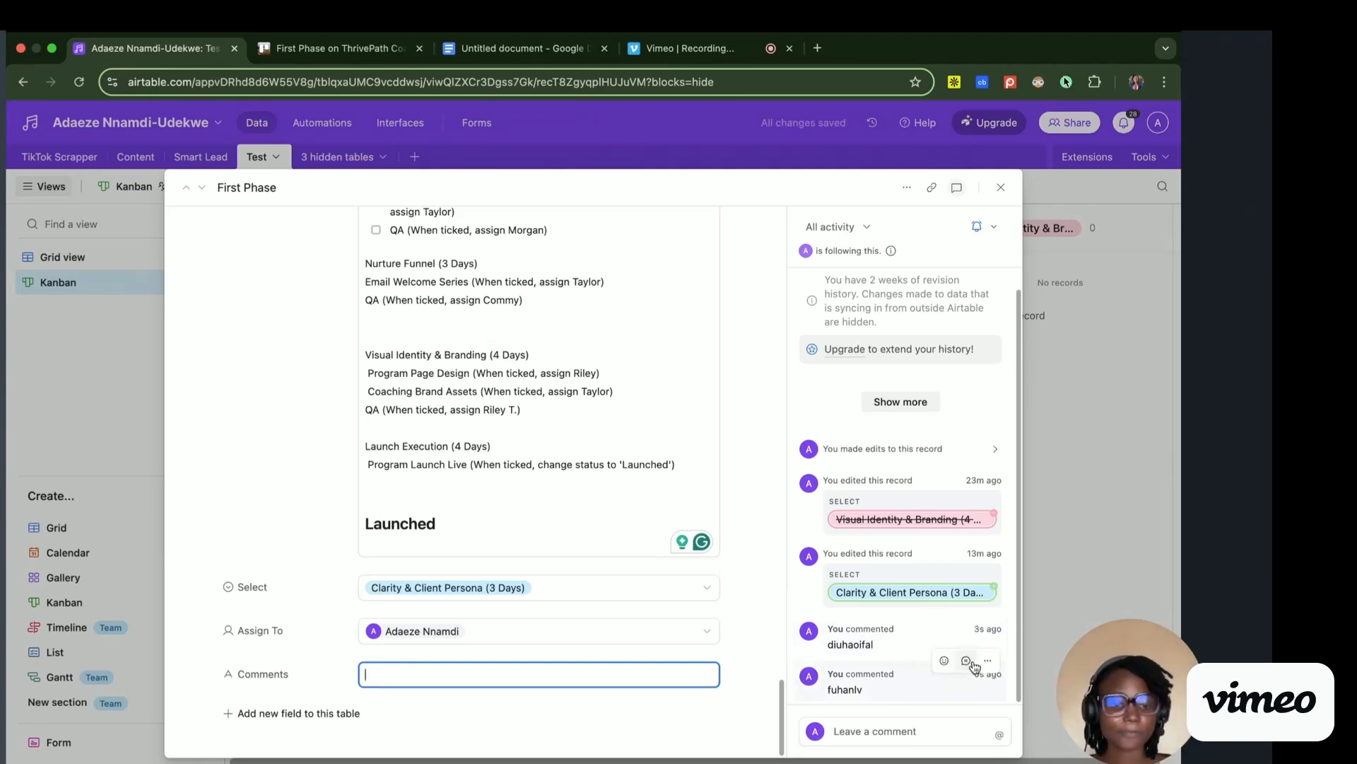
{"action": "left_click", "coordinate": [892, 729]}
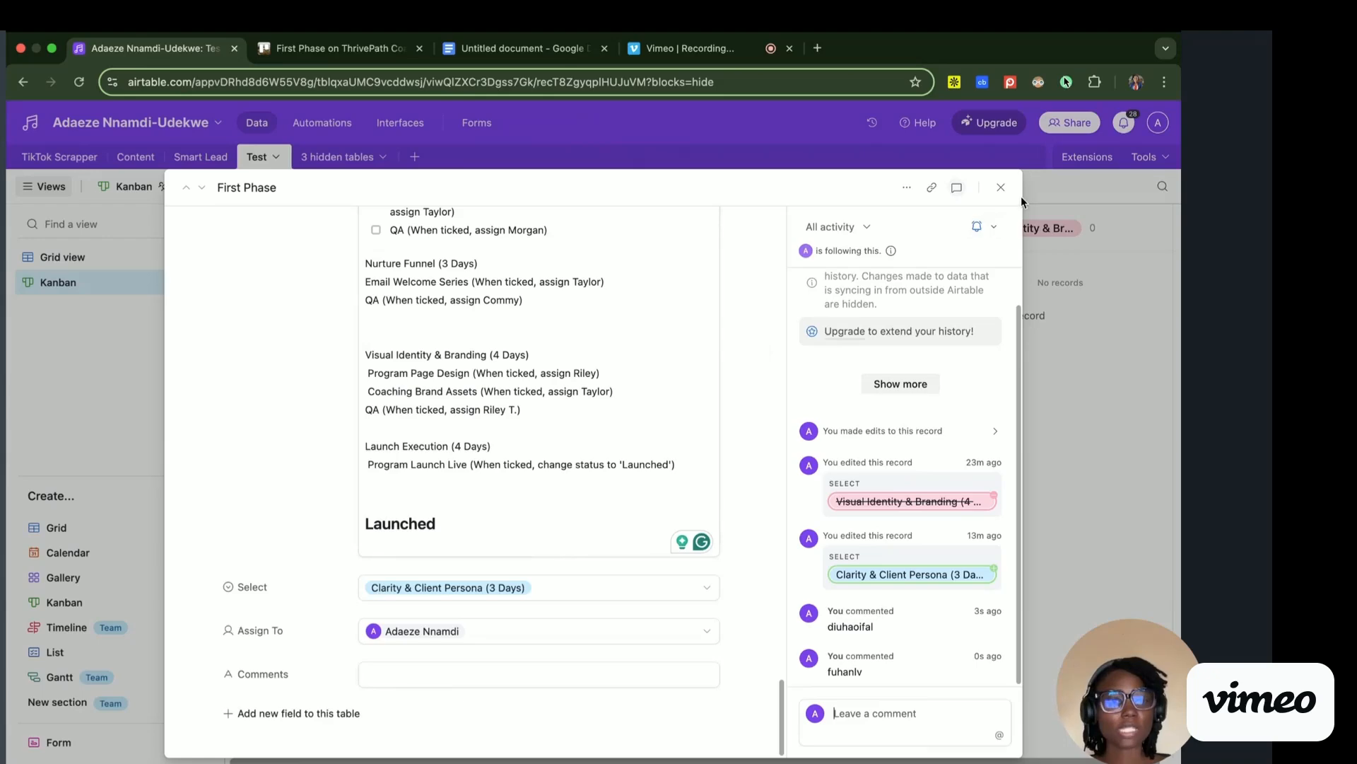
- Close the First Phase record and examine the Test table's fields in Grid view
{"action": "left_click_drag", "start_coordinate": [780, 702], "coordinate": [772, 473]}
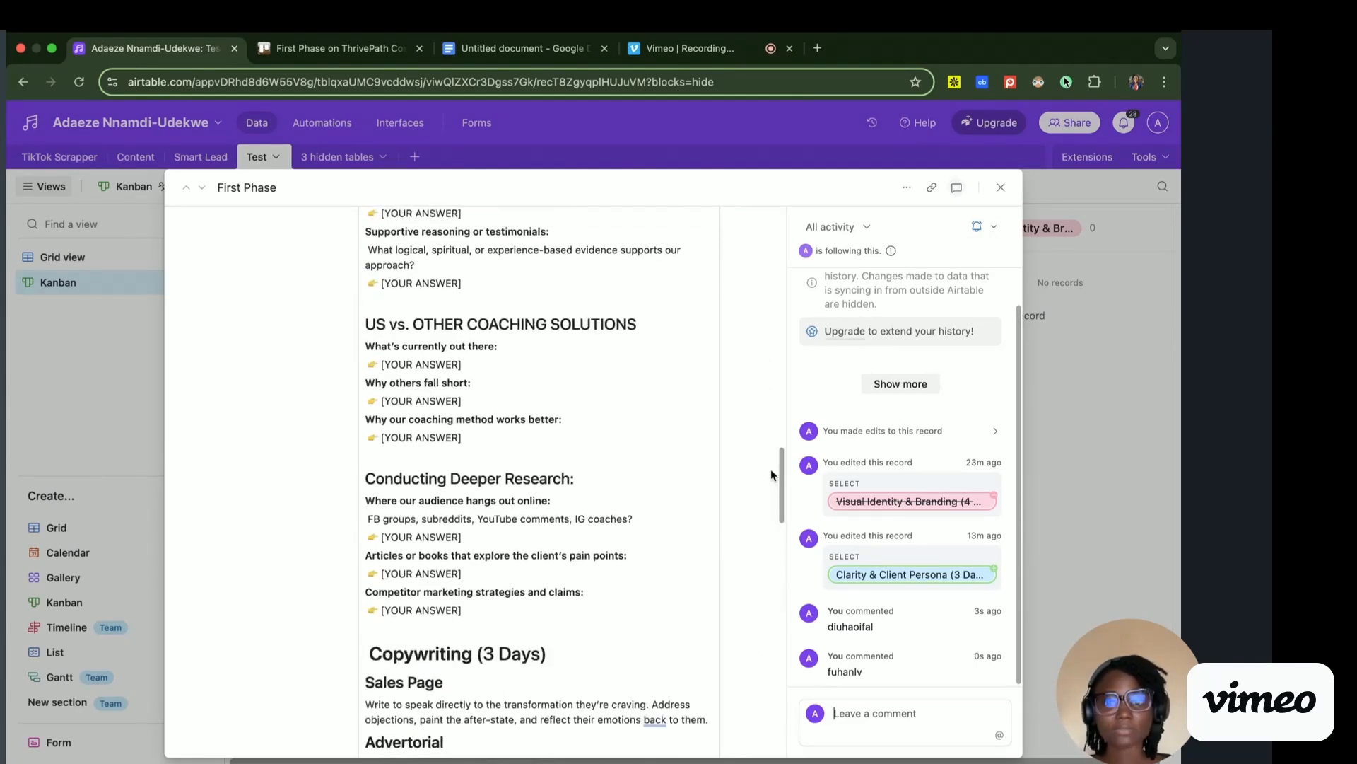
{"action": "left_click", "coordinate": [1000, 188]}
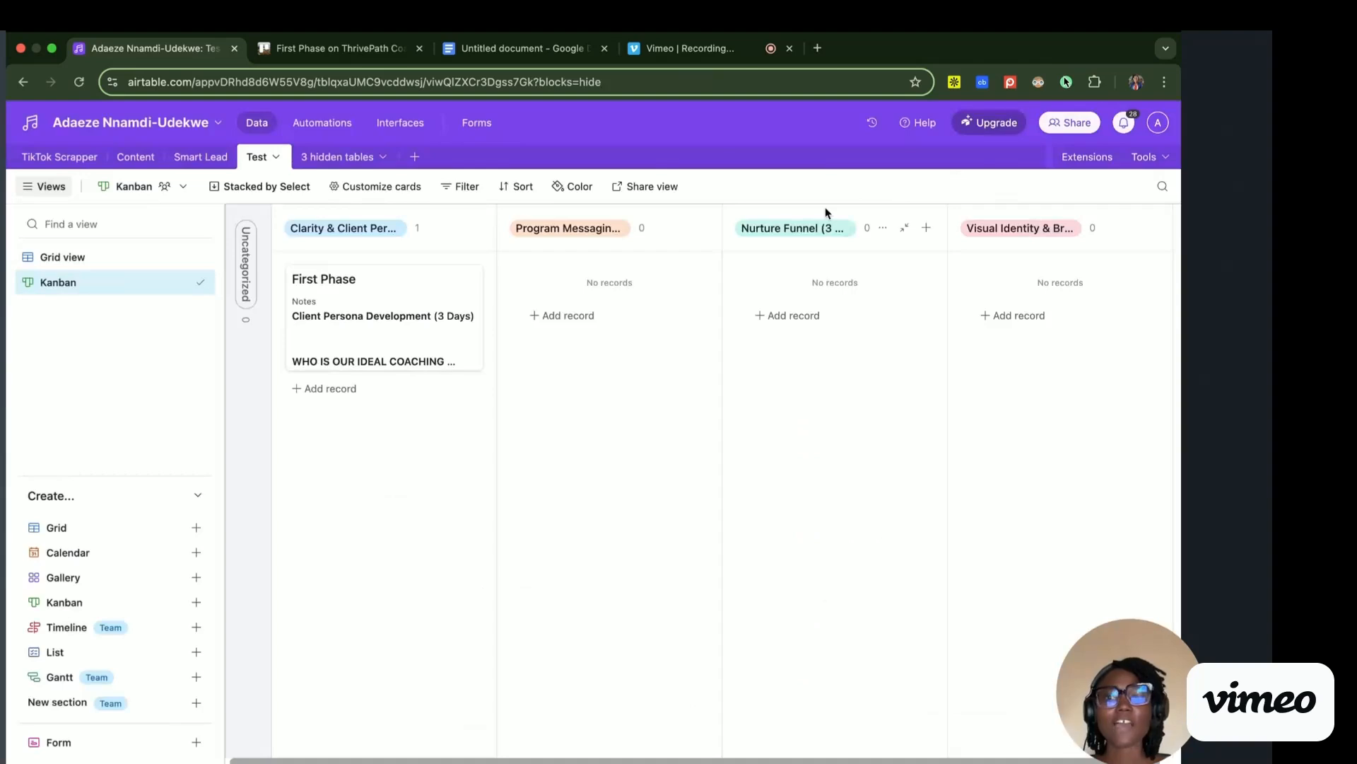
{"action": "left_click", "coordinate": [144, 257]}
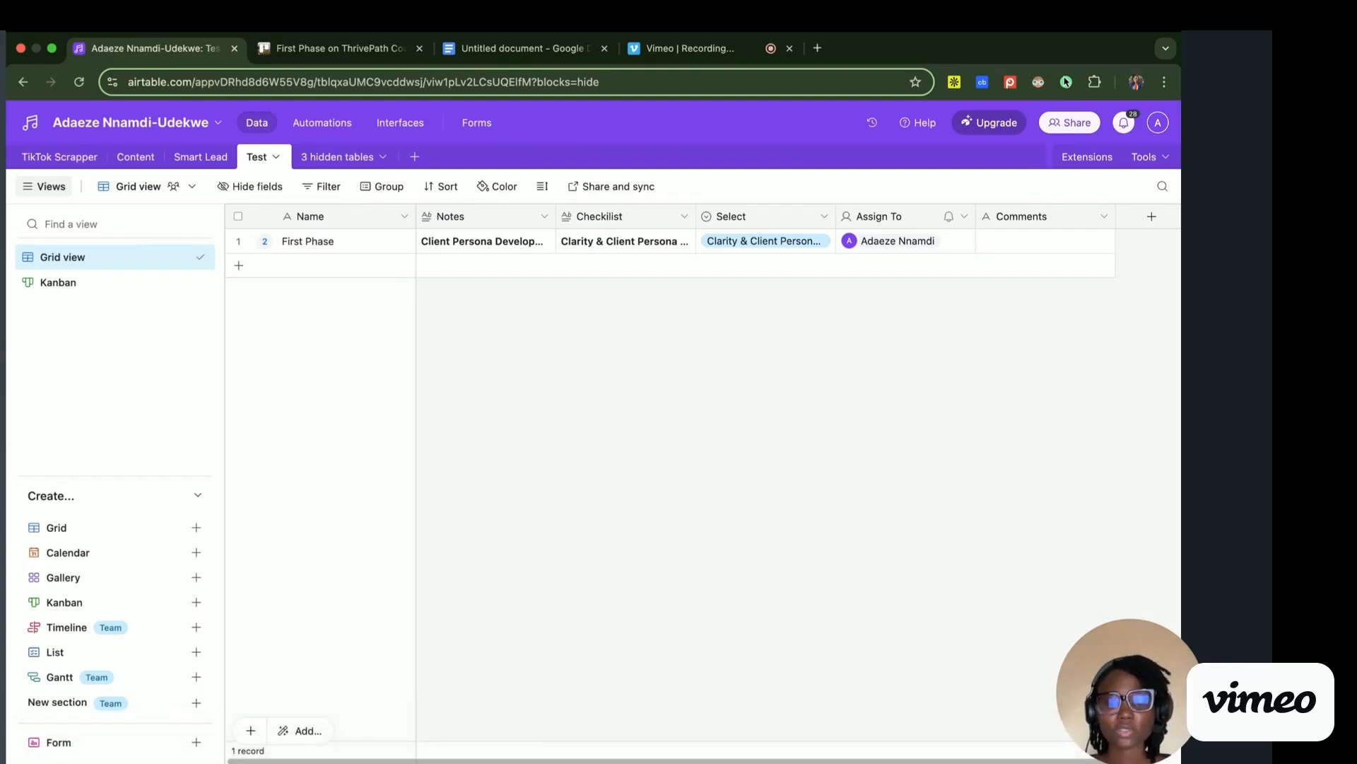
{"action": "scroll", "coordinate": [1165, 265], "scroll_direction": "right", "scroll_amount": 2}
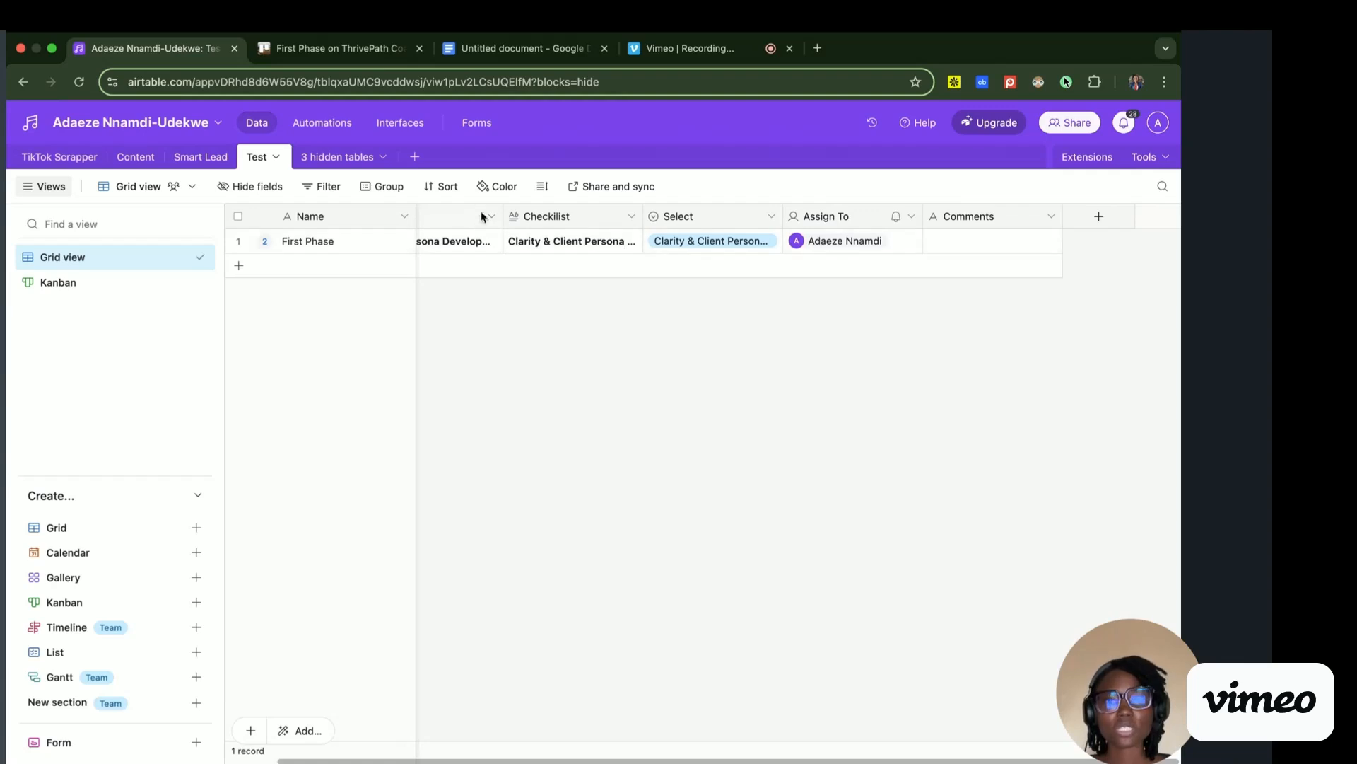
{"action": "scroll", "coordinate": [771, 746], "scroll_direction": "left", "scroll_amount": 2}
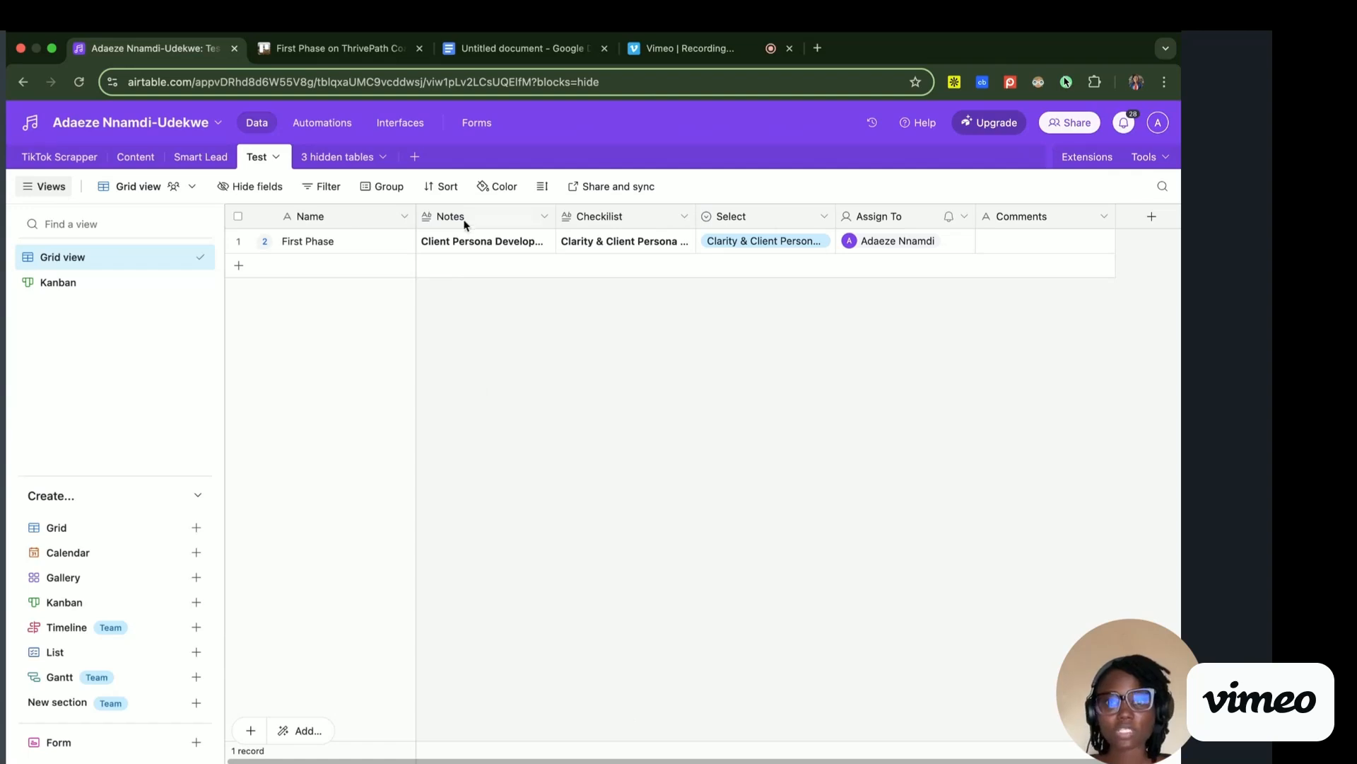
- Create a Long text field named Notes2 in the Test table
{"action": "left_click", "coordinate": [1150, 217]}
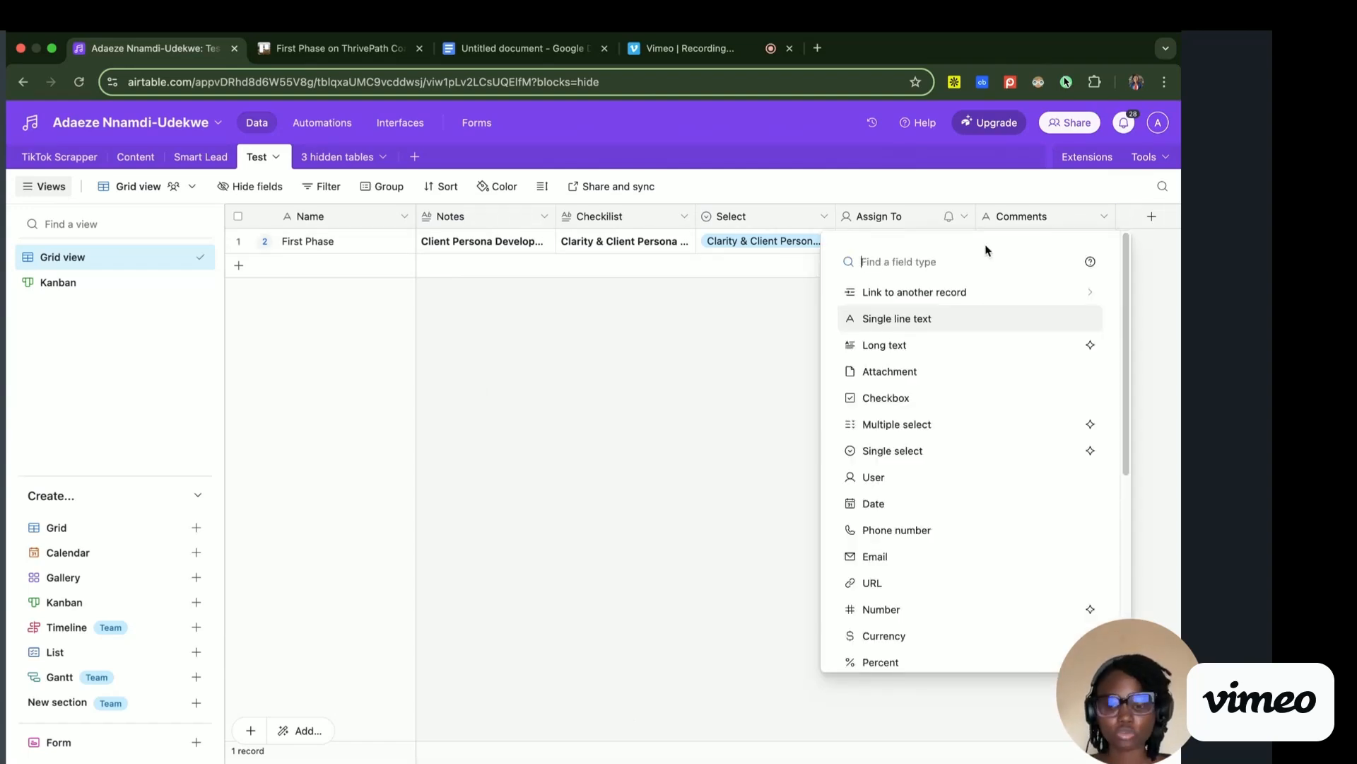
{"action": "left_click", "coordinate": [913, 345]}
{"action": "type", "text": "Notes2"}
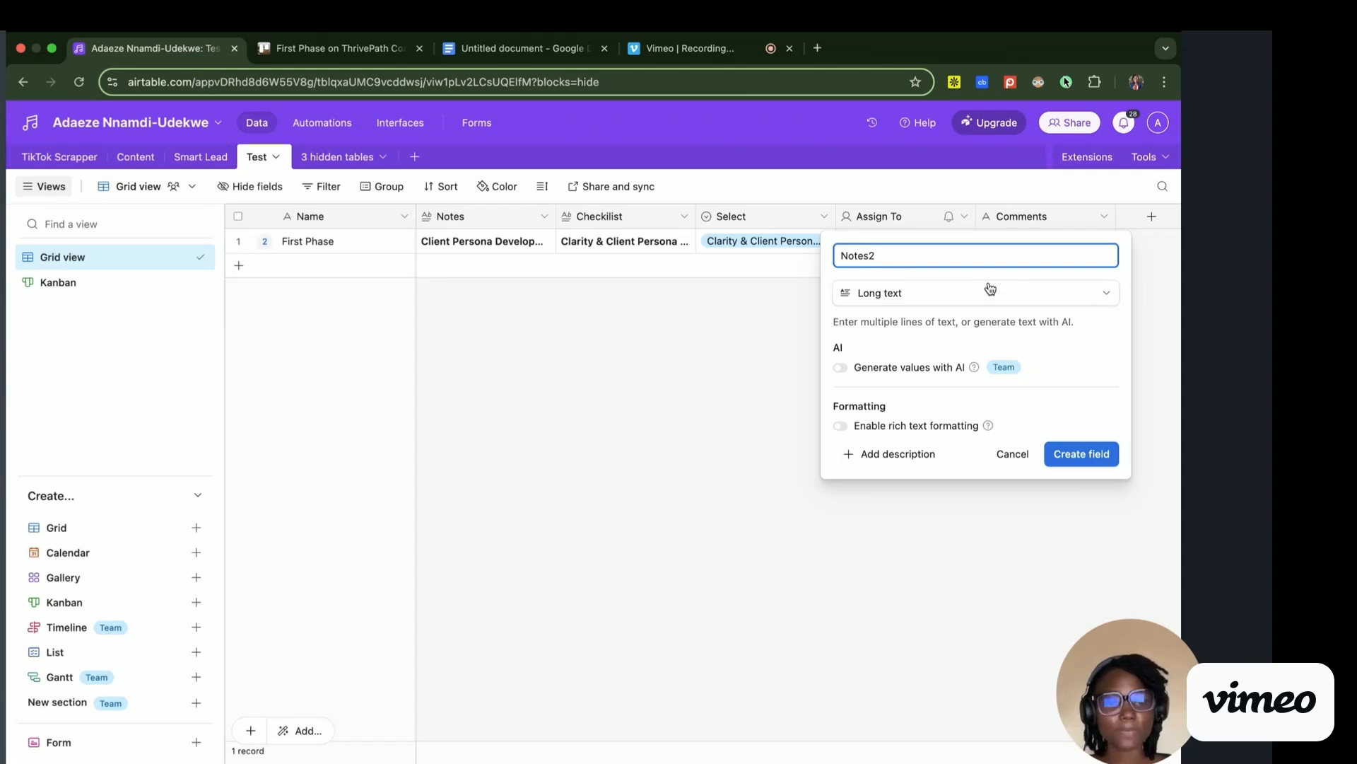
{"action": "left_click", "coordinate": [1067, 453]}
- Enter three lines, "cbajbsknvjx", "jcbjck m" and "jbj", in the First Phase record's Notes2 cell
{"action": "double_click", "coordinate": [1087, 238]}
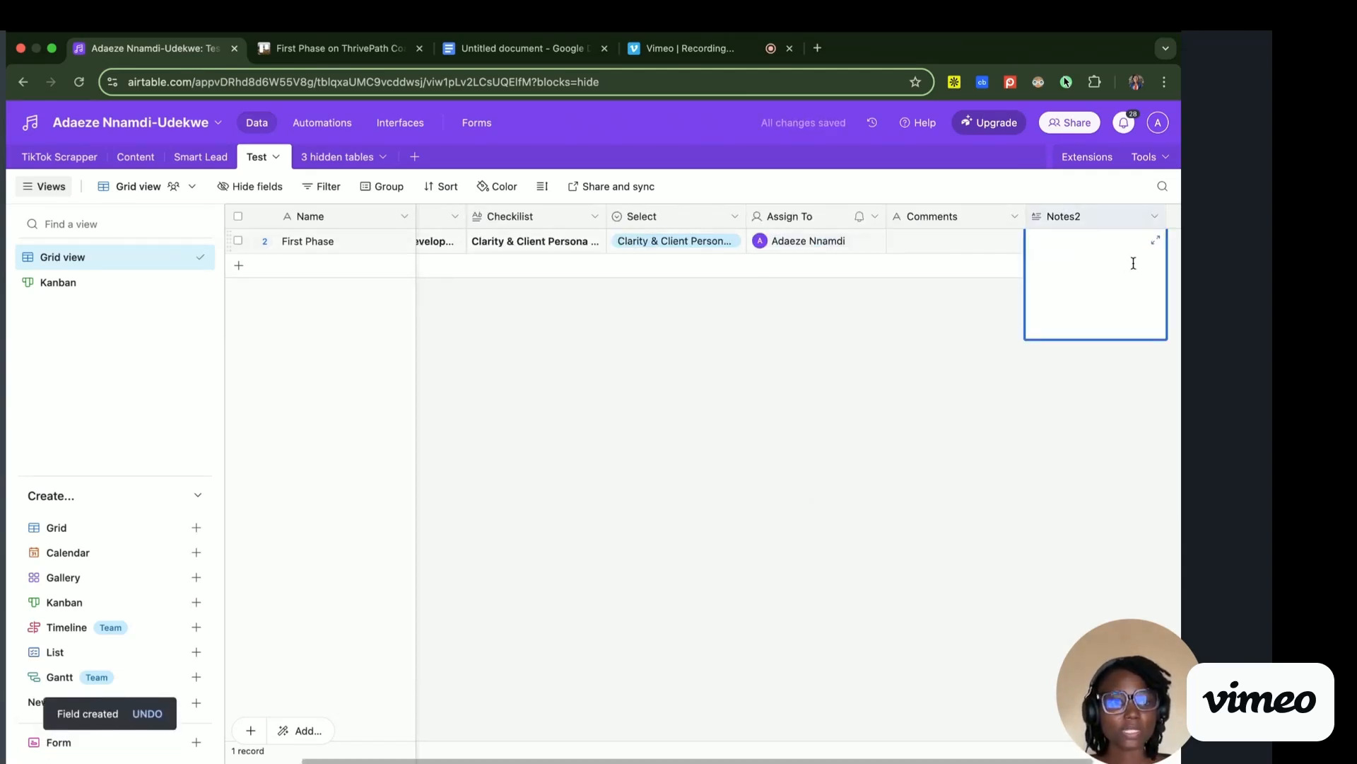
{"action": "type", "text": "cbajbsknvjx "}
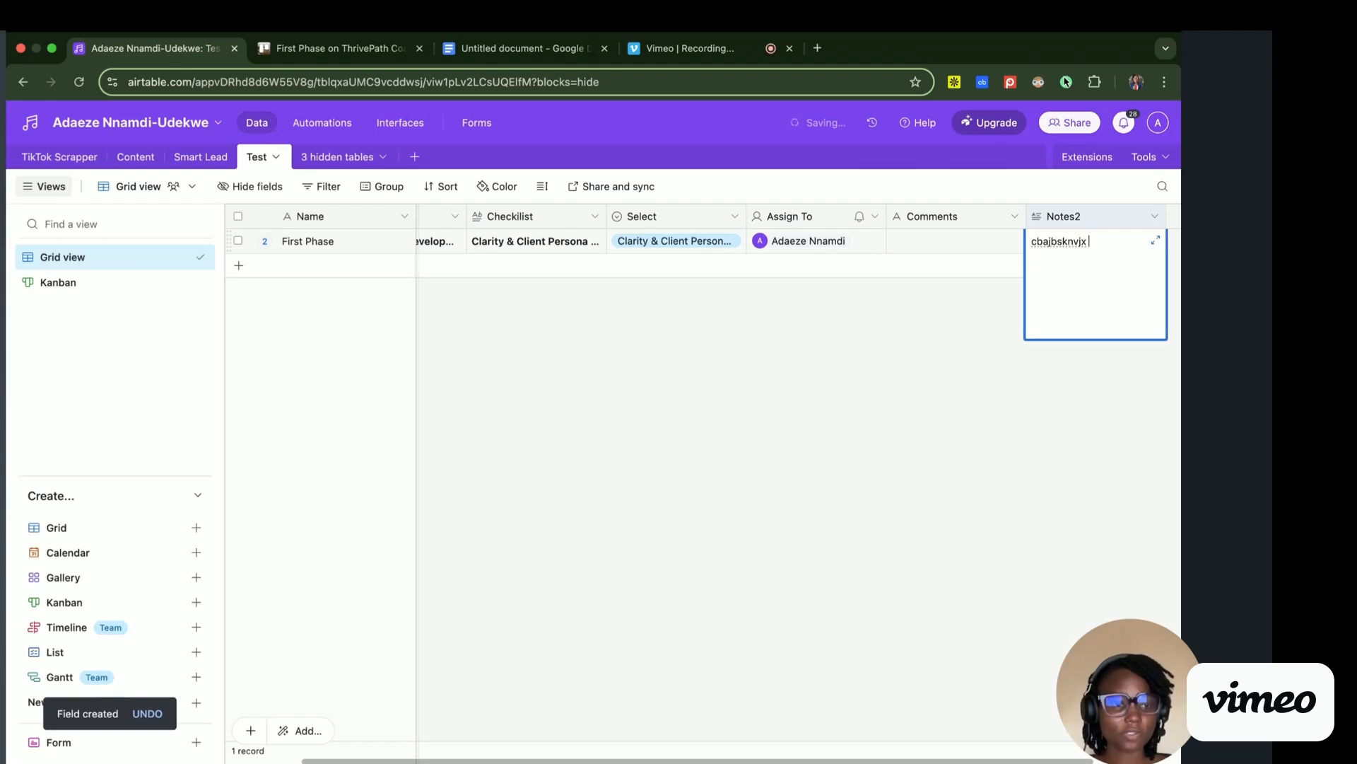
{"action": "type", "text": "jcbjck m"}
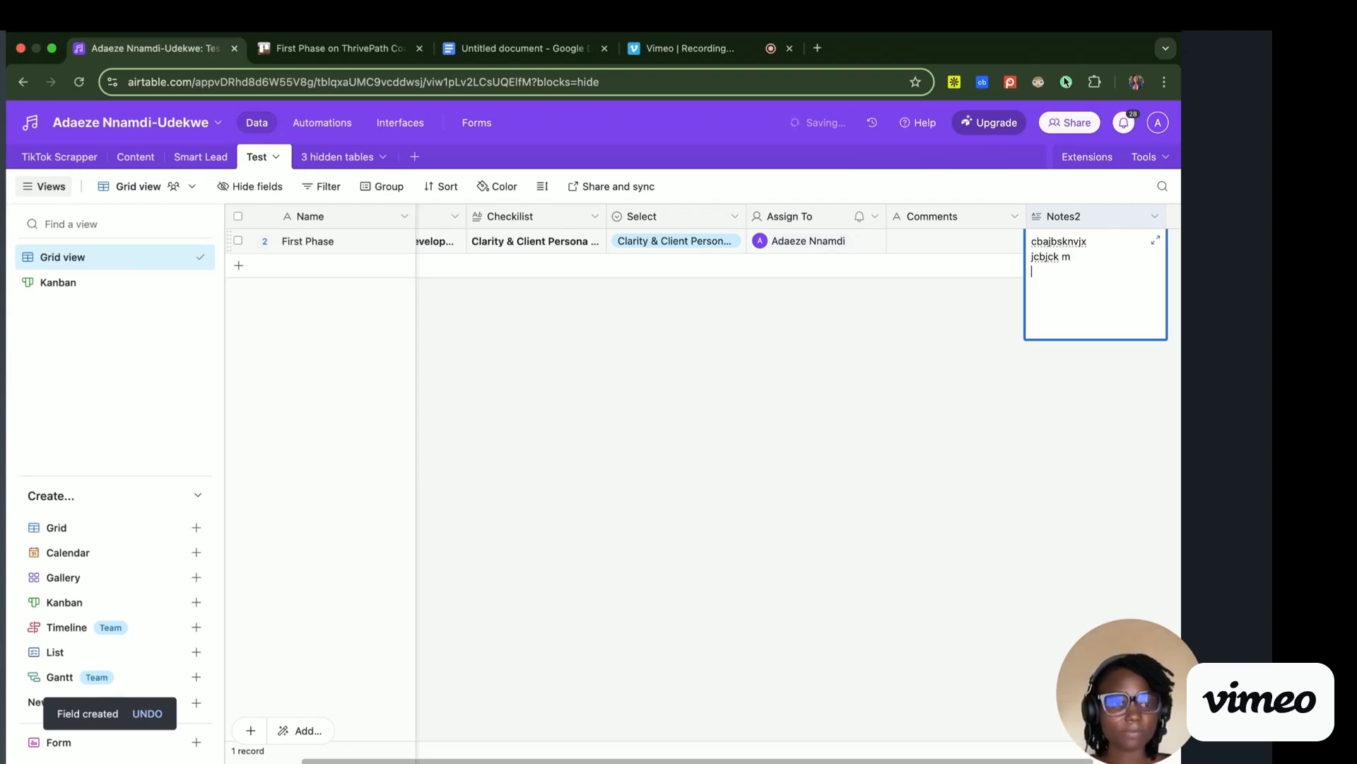
{"action": "left_click_drag", "start_coordinate": [1072, 256], "coordinate": [1031, 256]}
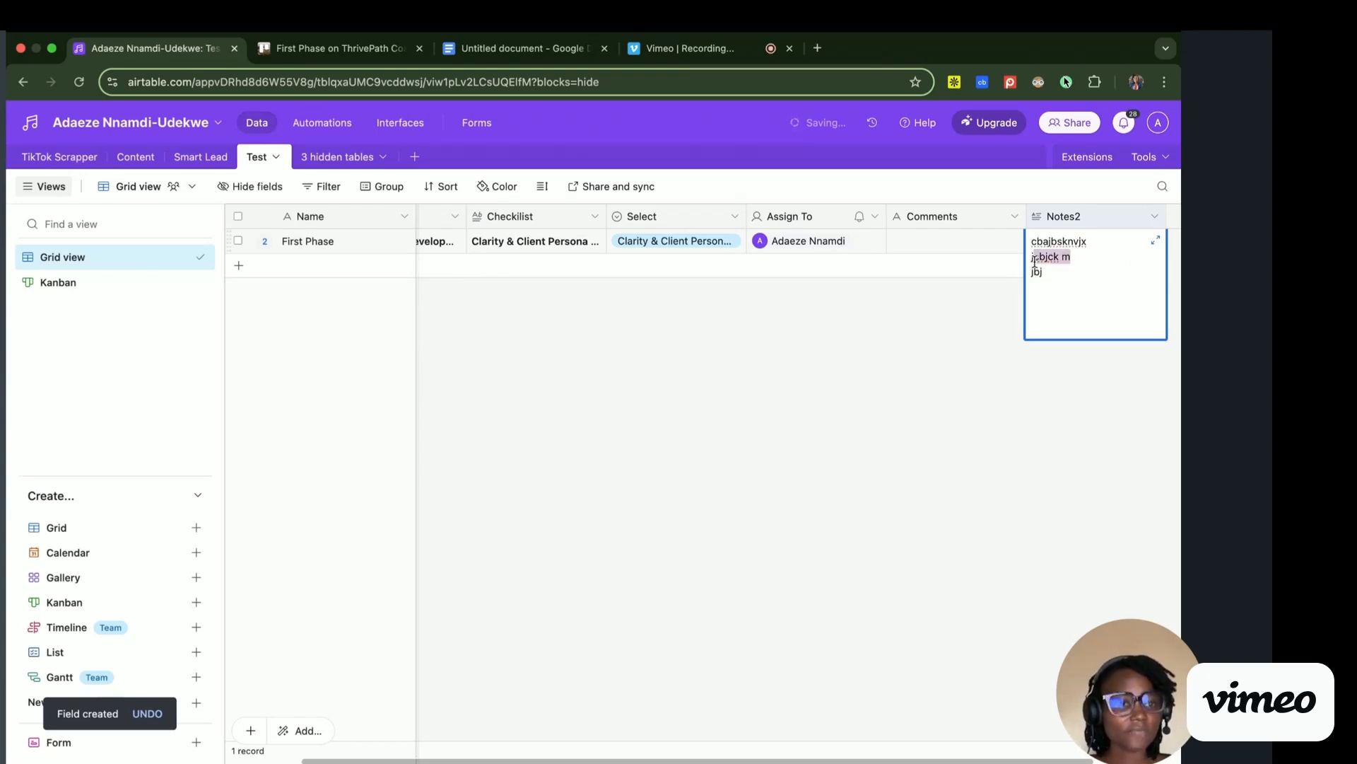
{"action": "left_click", "coordinate": [1049, 283]}
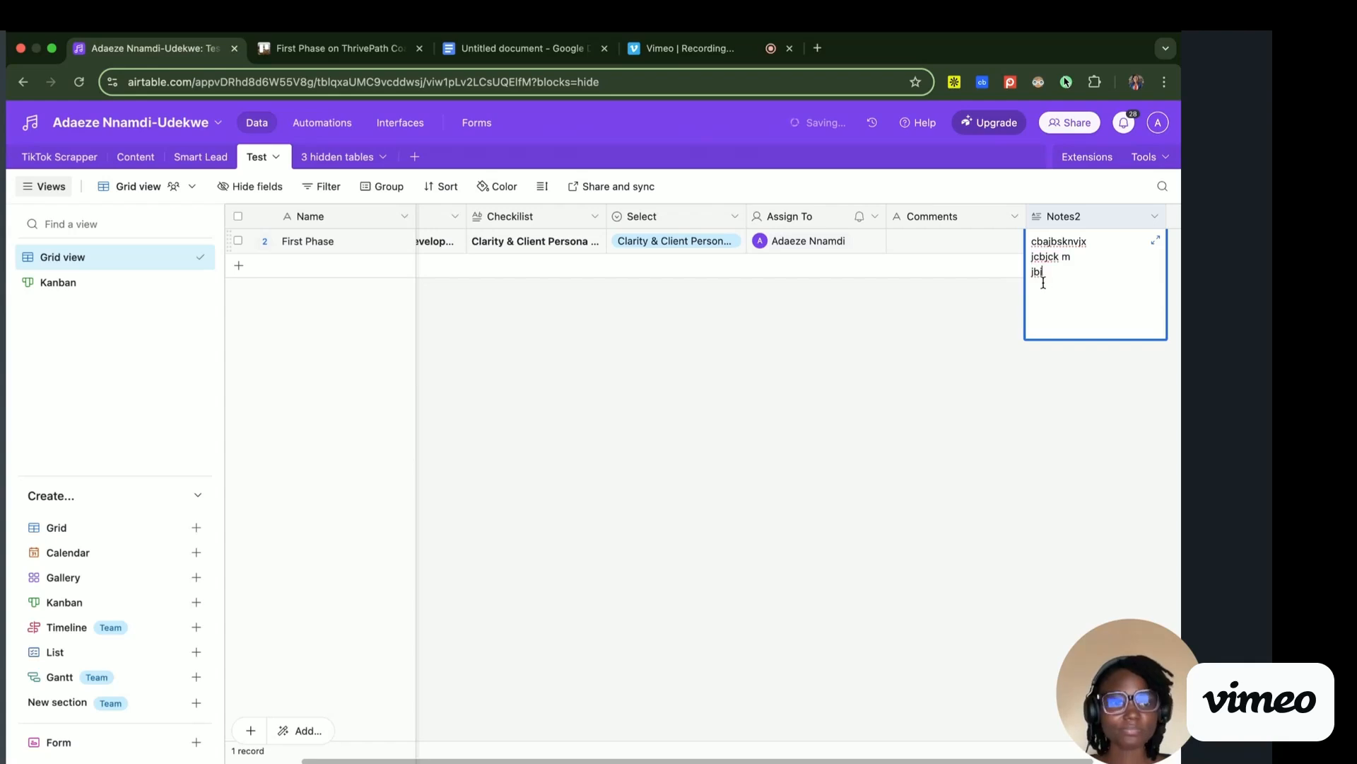
- Expand the Notes2 cell, check its text for formatting options, and close the expanded editor
{"action": "left_click", "coordinate": [1155, 241]}
{"action": "left_click_drag", "start_coordinate": [746, 268], "coordinate": [659, 246]}
{"action": "left_click", "coordinate": [682, 263]}
{"action": "left_click", "coordinate": [673, 276]}
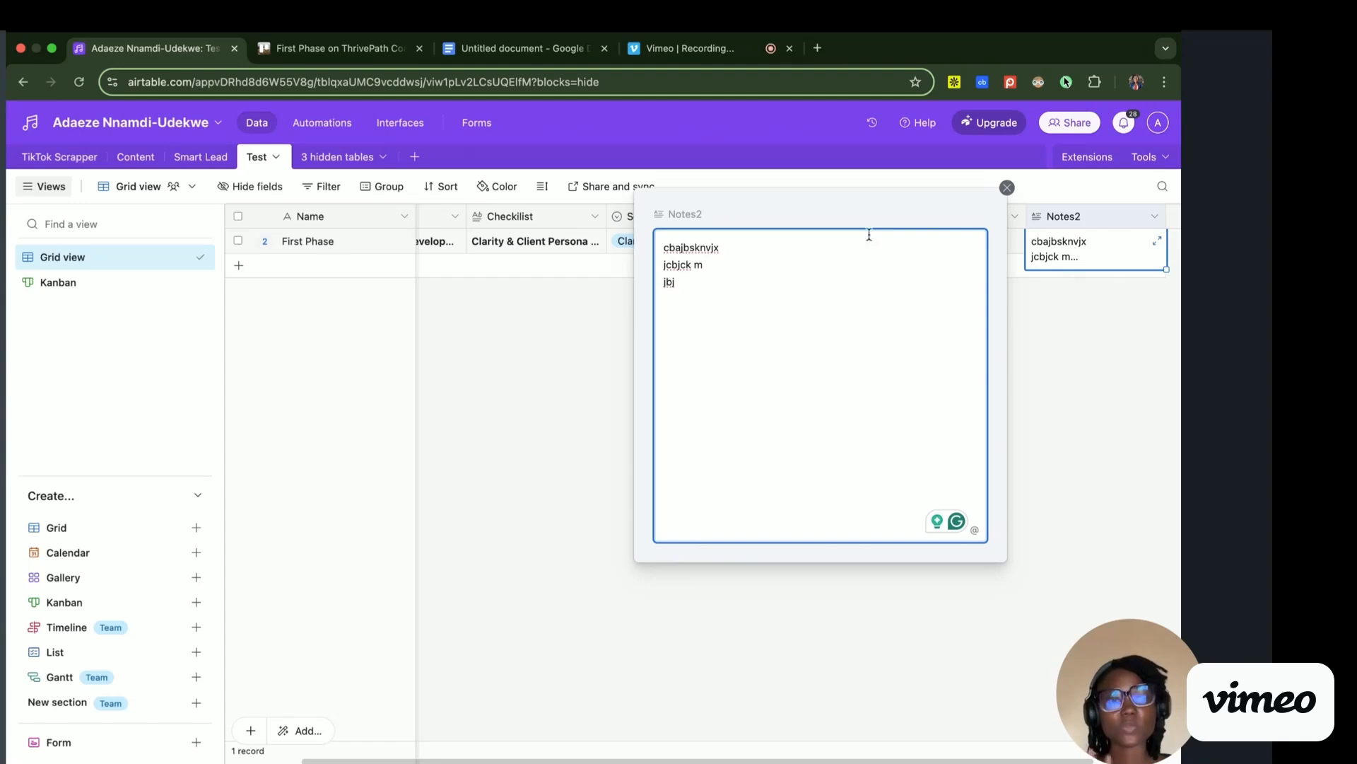
{"action": "left_click", "coordinate": [1008, 187]}
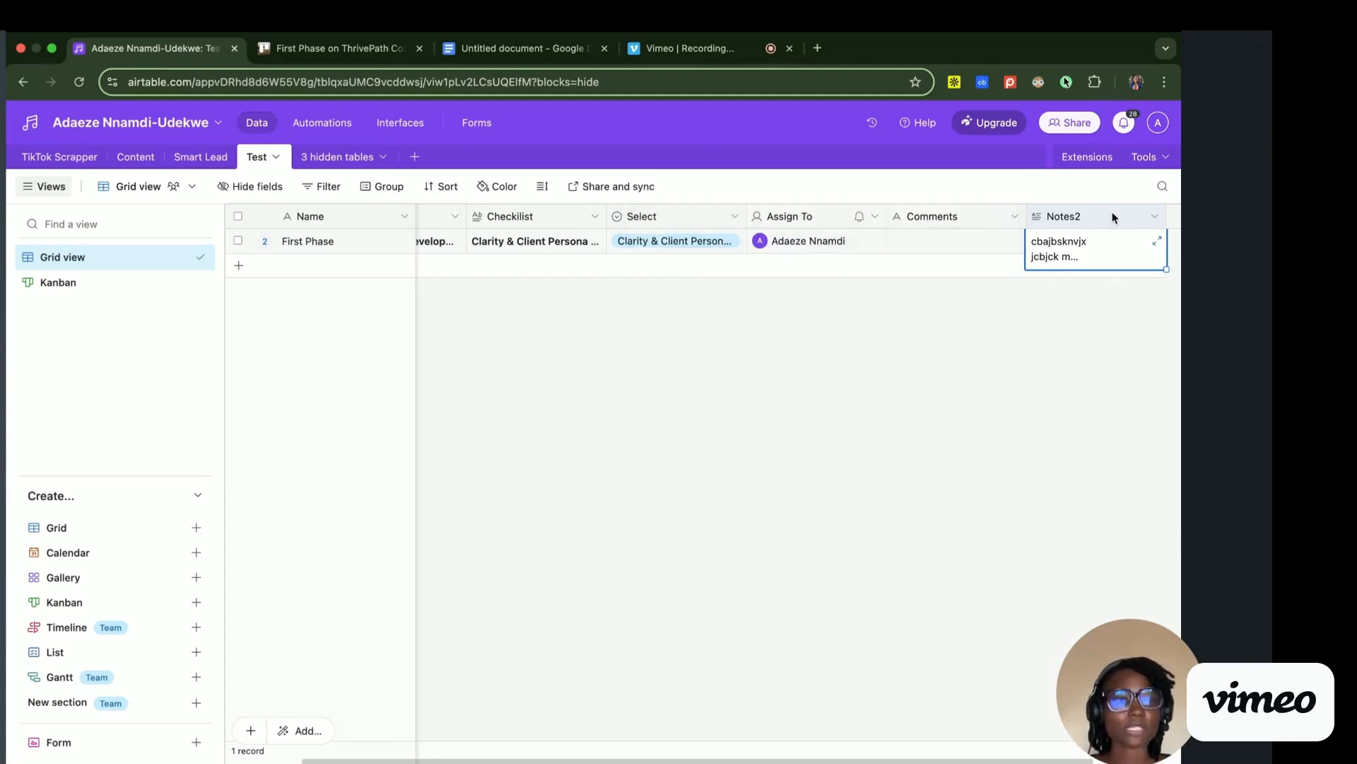
- Edit the Notes2 field to enable rich text formatting and save the change
{"action": "left_click", "coordinate": [1156, 218]}
{"action": "left_click", "coordinate": [1054, 259]}
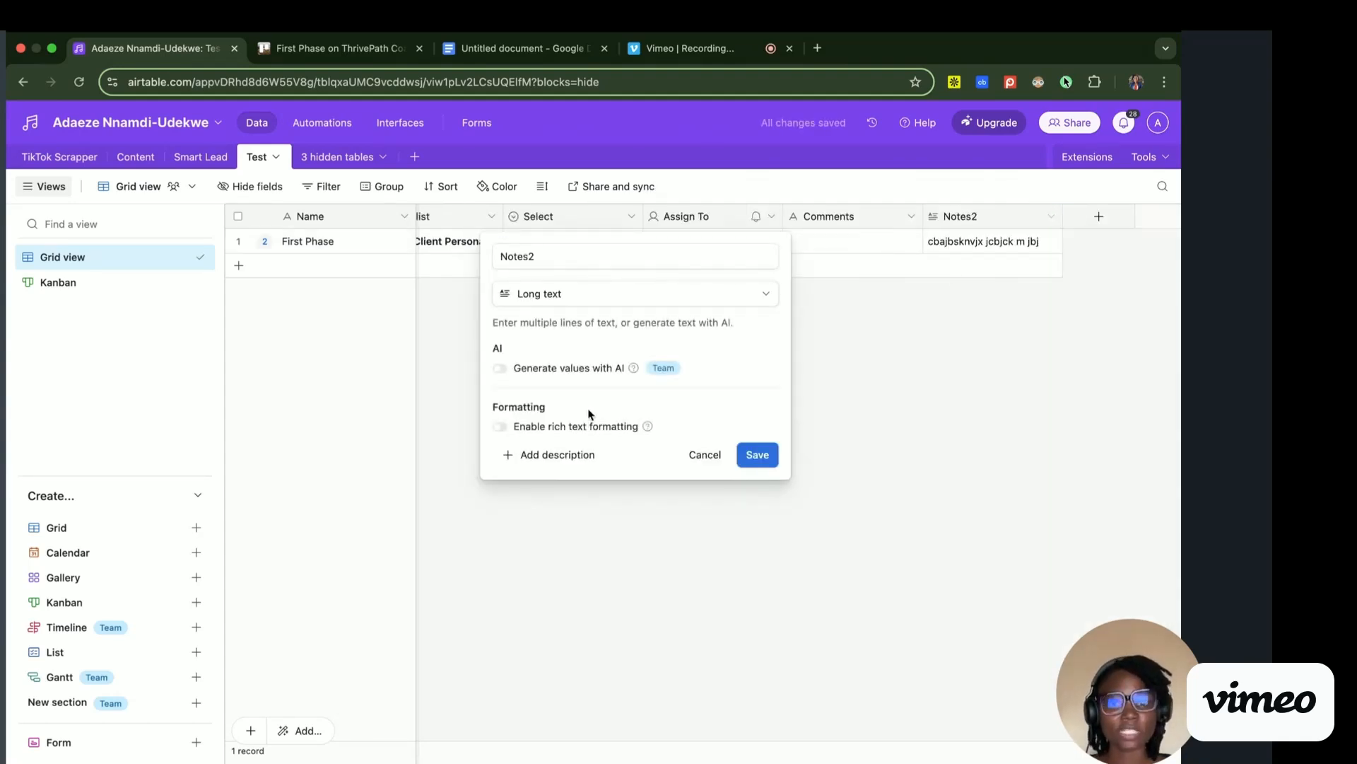
{"action": "left_click", "coordinate": [500, 427]}
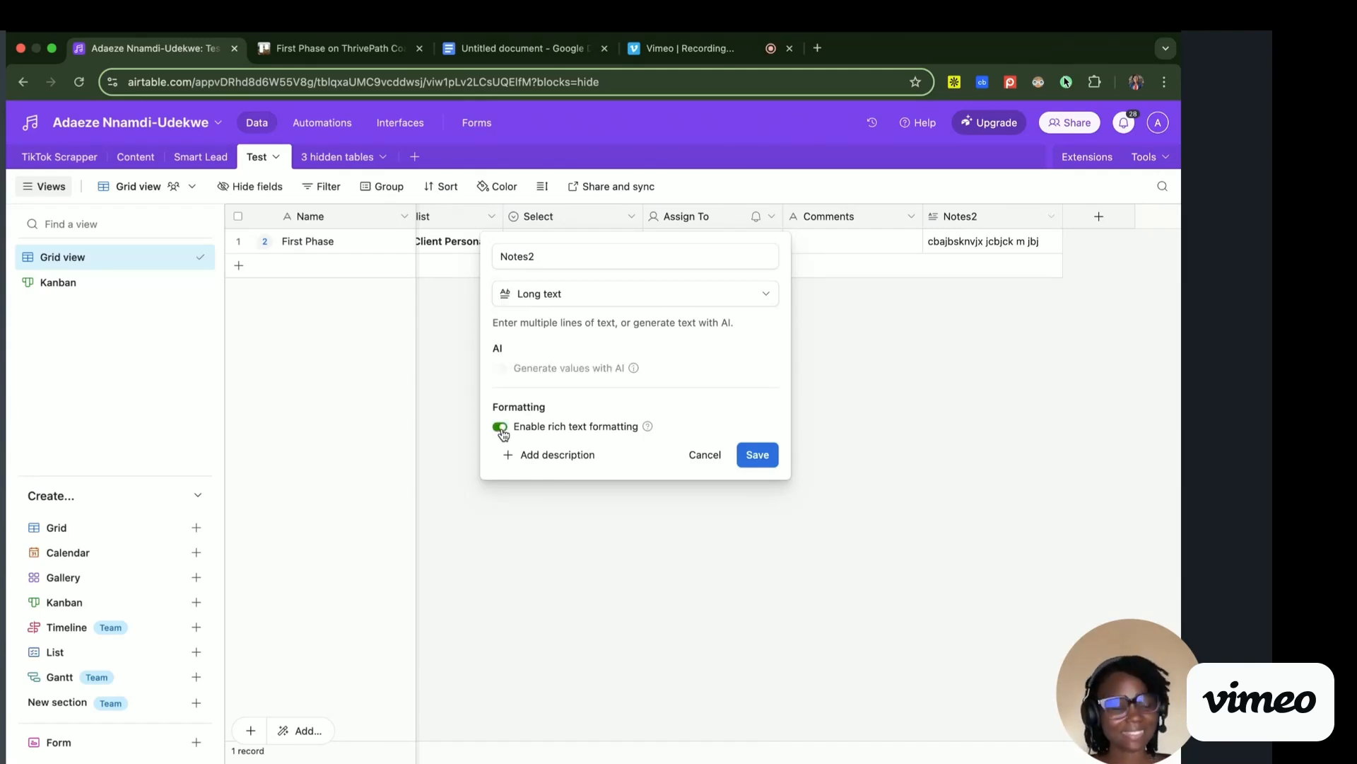
{"action": "left_click", "coordinate": [759, 455]}
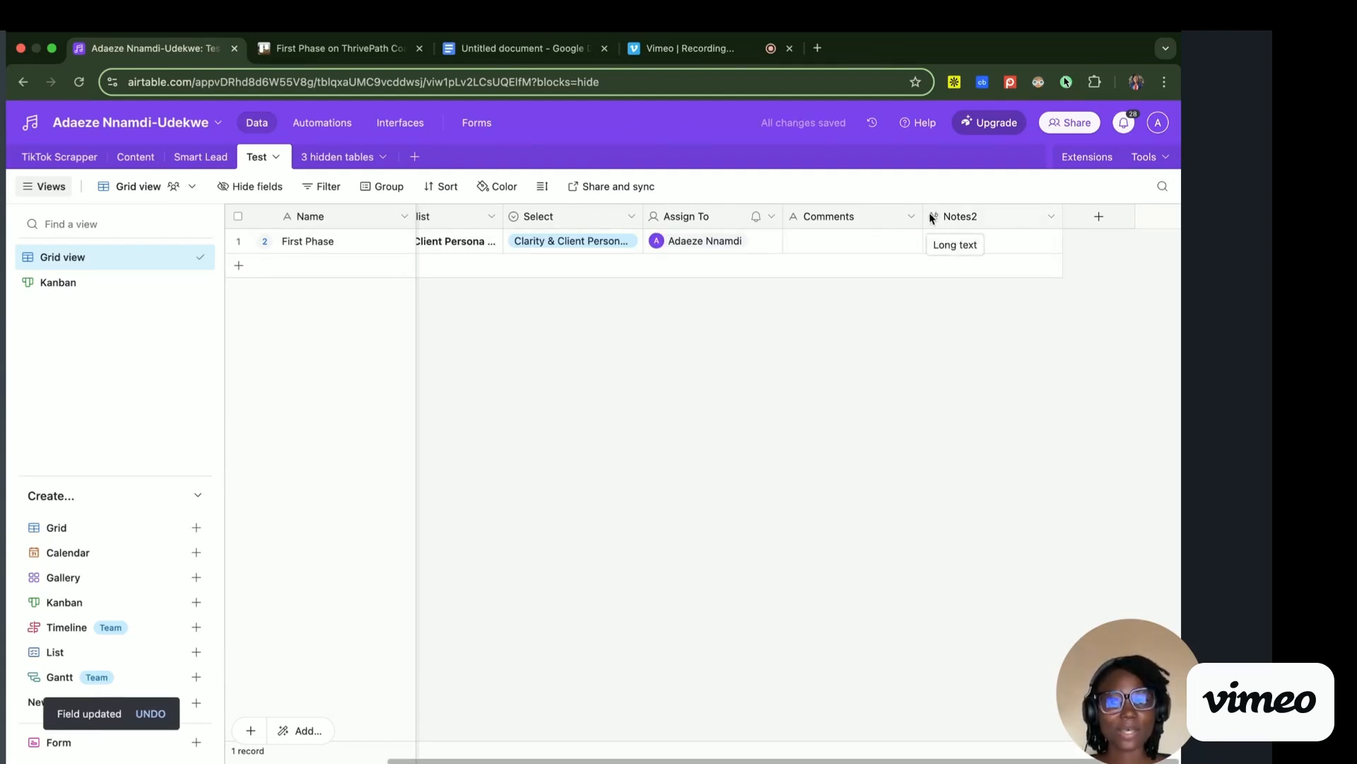
- Expand the Notes2 cell, show its paragraph formatting options, and make the first line "cbajbsknvjx" bold and italic
{"action": "left_click", "coordinate": [1026, 244]}
{"action": "left_click", "coordinate": [1053, 243]}
{"action": "left_click", "coordinate": [618, 249]}
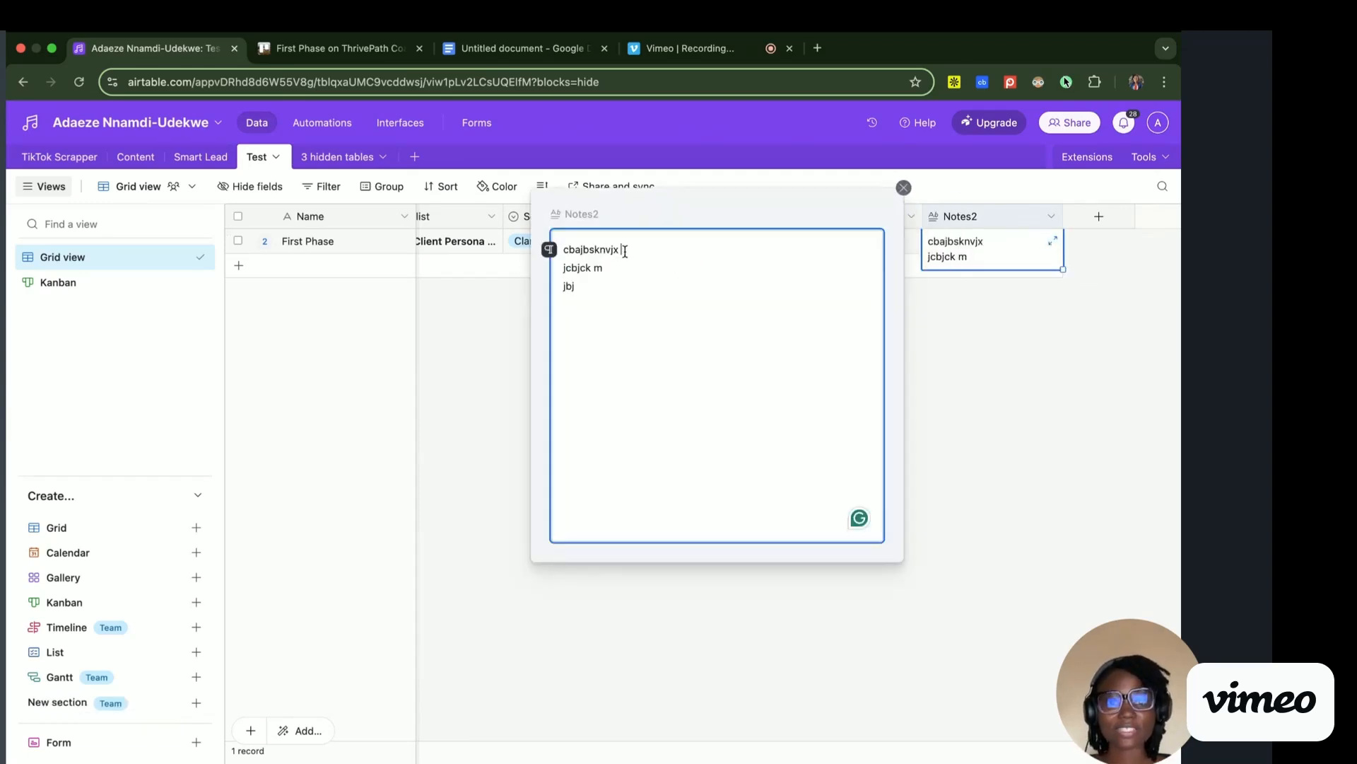
{"action": "left_click", "coordinate": [548, 251]}
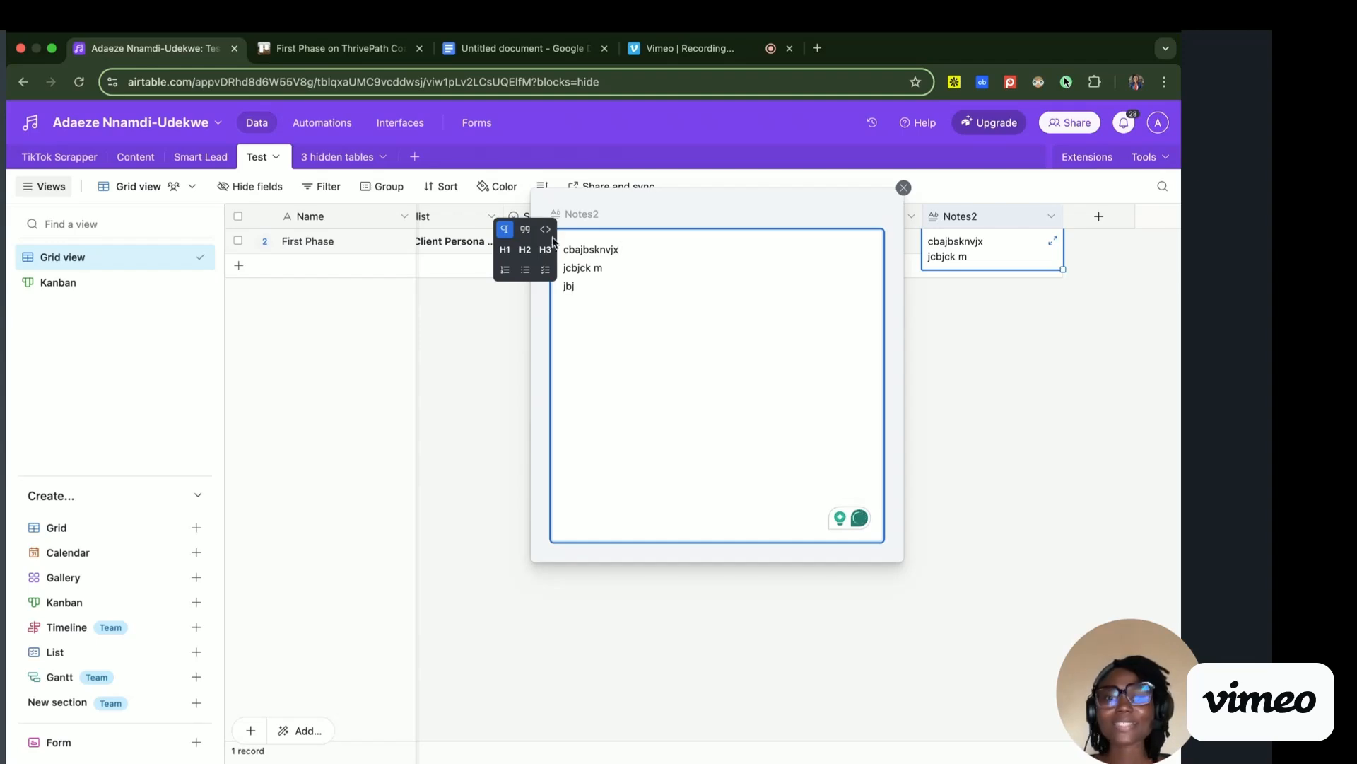
{"action": "left_click_drag", "start_coordinate": [625, 250], "coordinate": [563, 252]}
{"action": "left_click", "coordinate": [551, 230]}
{"action": "left_click", "coordinate": [572, 230]}
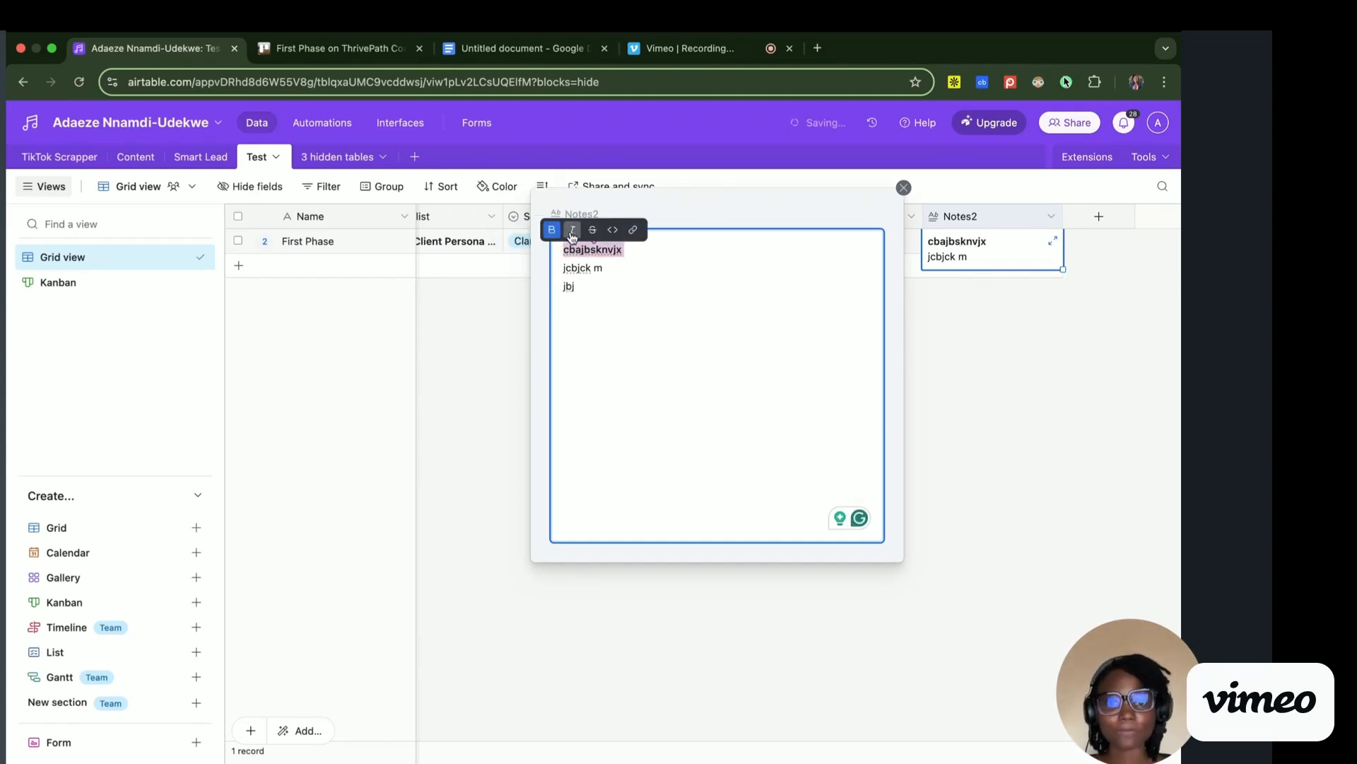
- Apply strikethrough and inline code to the first line "cbajbsknvjx", and show its link URL entry without adding a link
{"action": "left_click", "coordinate": [592, 230]}
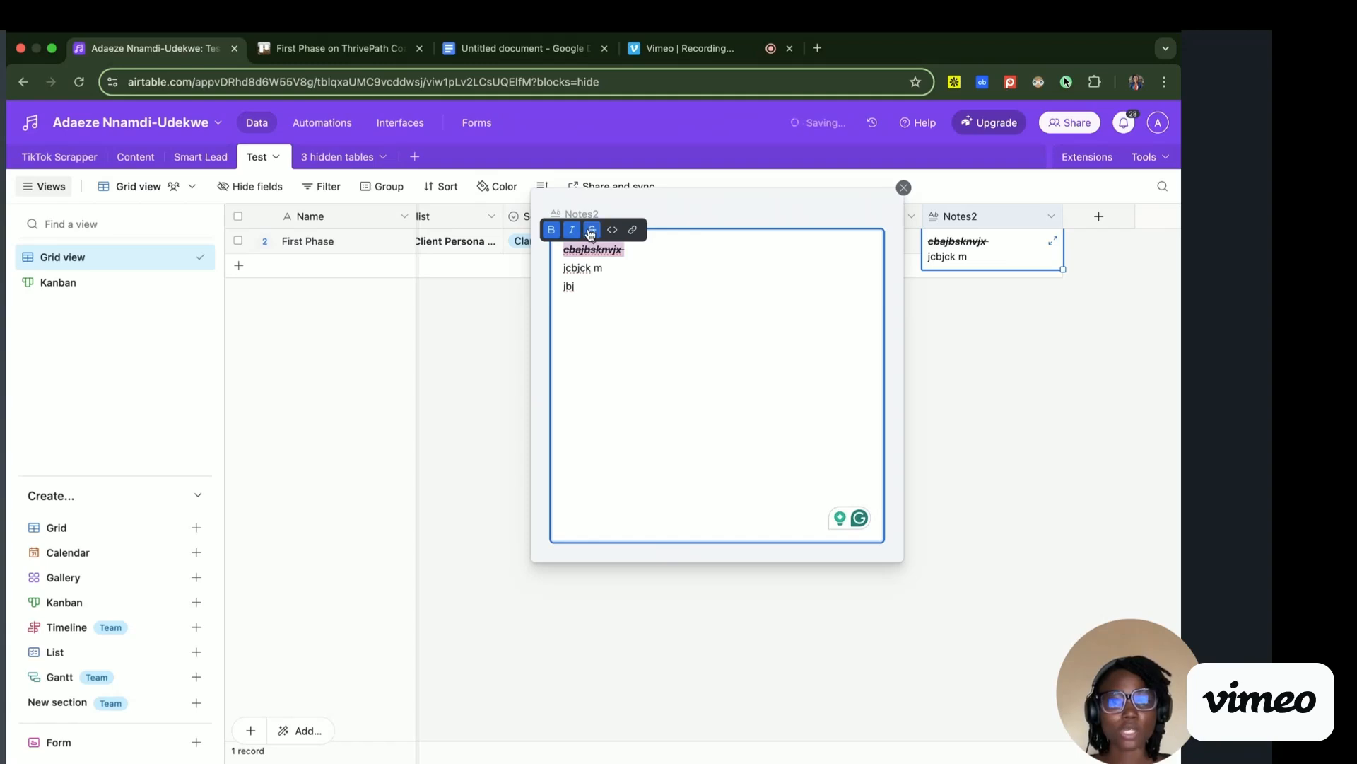
{"action": "left_click", "coordinate": [608, 235]}
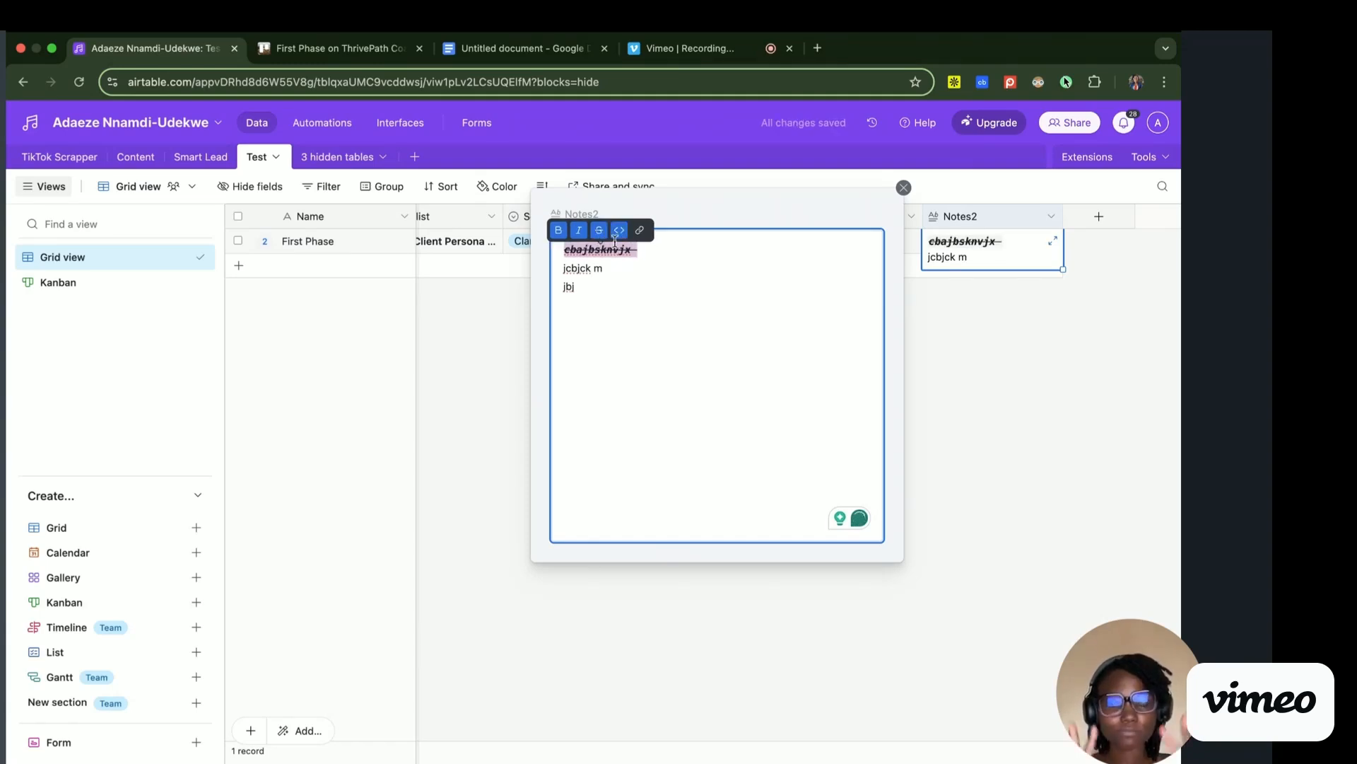
{"action": "left_click", "coordinate": [647, 236]}
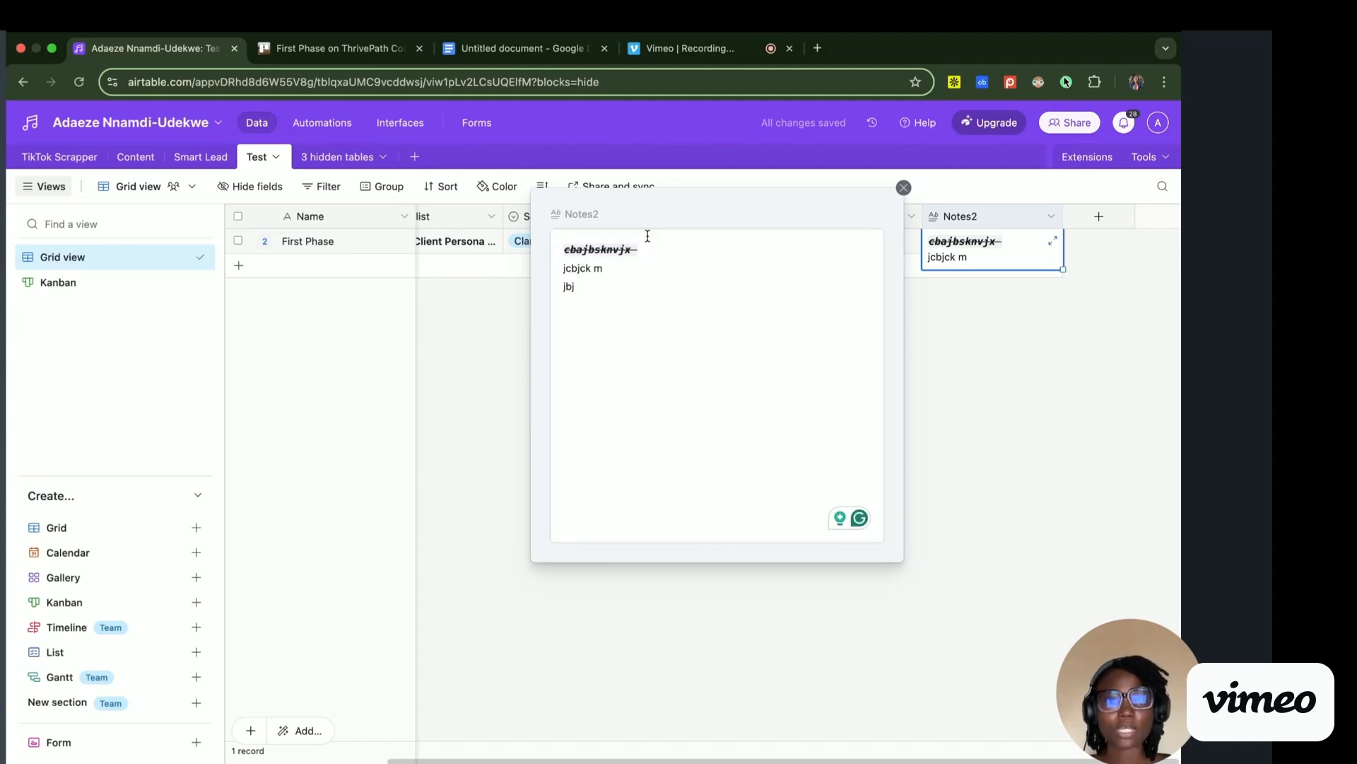
{"action": "left_click_drag", "start_coordinate": [643, 255], "coordinate": [566, 253]}
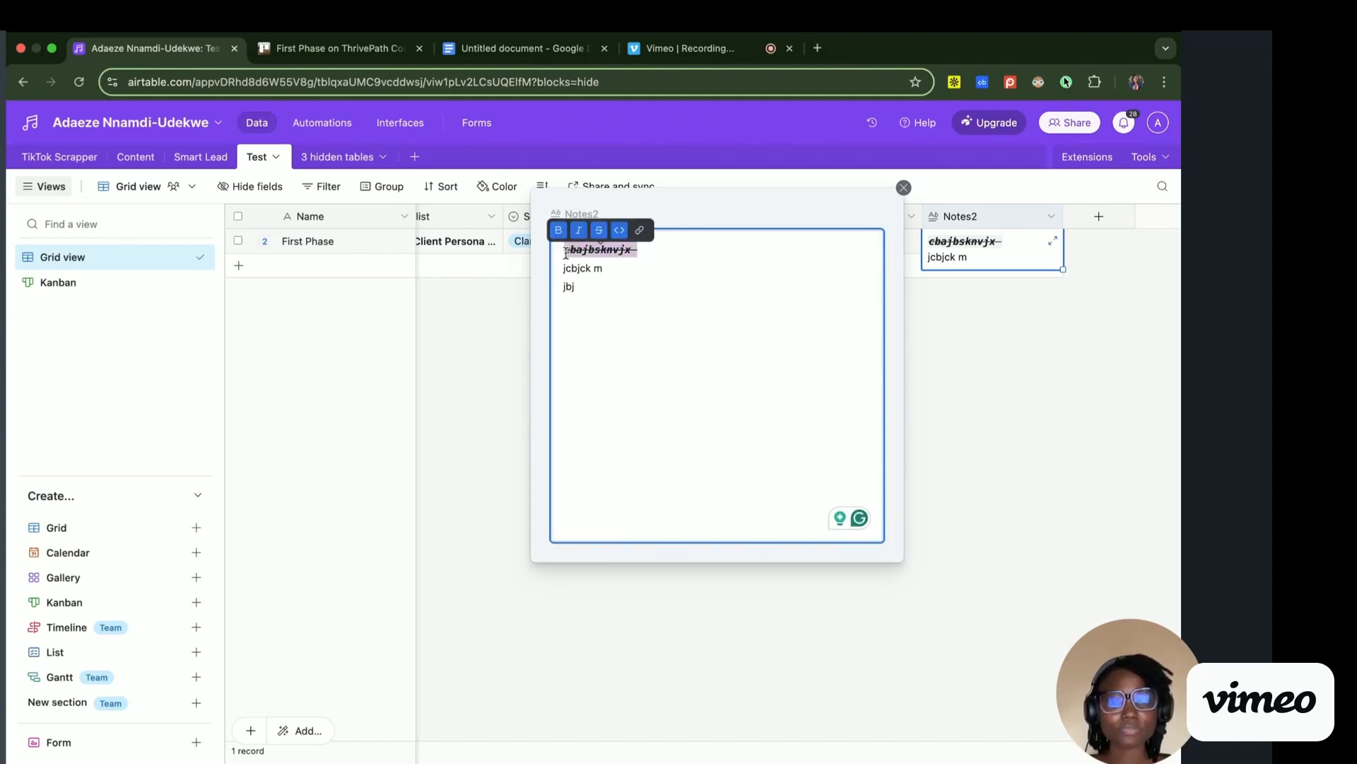
{"action": "left_click", "coordinate": [640, 230]}
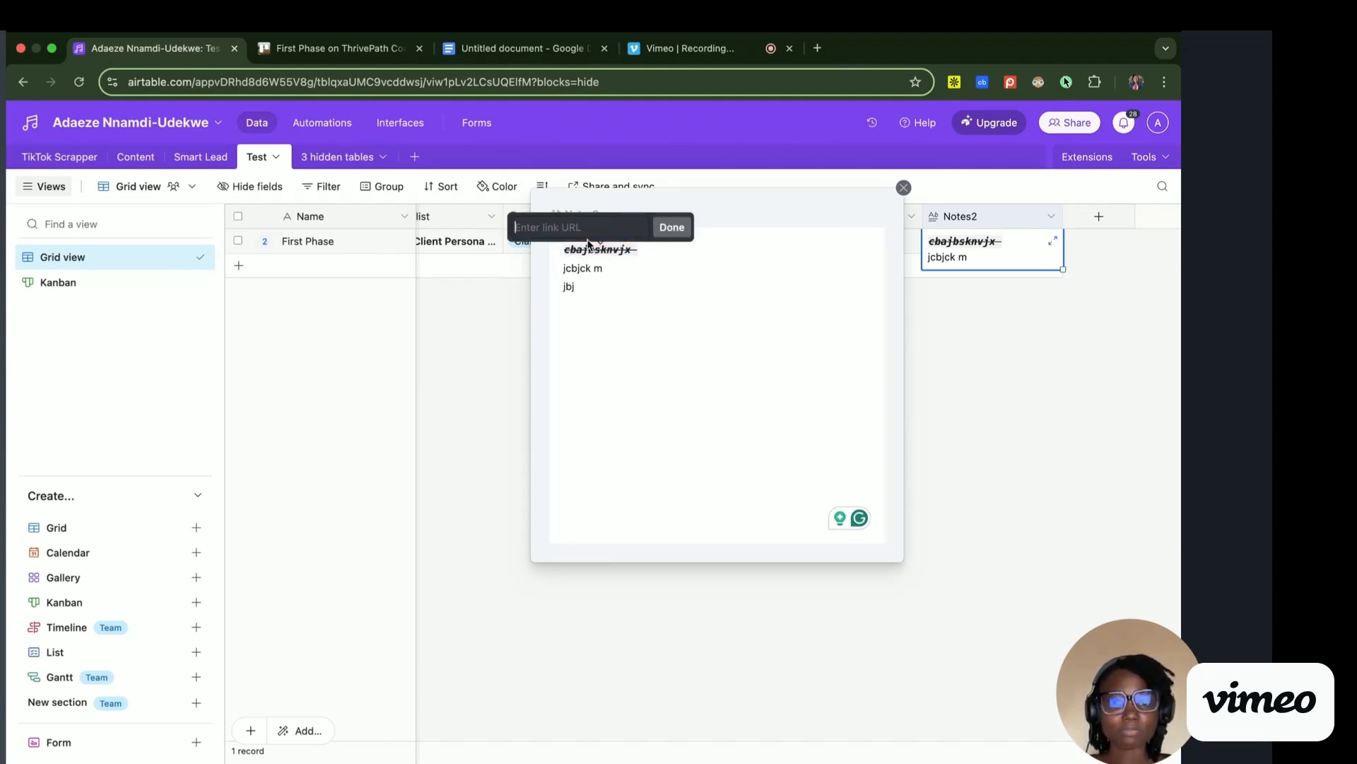
{"action": "left_click", "coordinate": [643, 251]}
- Remove all inline formatting from the first line "cbajbsknvjx", including strikethrough, italic and bold
{"action": "left_click_drag", "start_coordinate": [638, 252], "coordinate": [565, 252]}
{"action": "left_click", "coordinate": [593, 231]}
{"action": "left_click", "coordinate": [572, 230]}
{"action": "left_click", "coordinate": [551, 230]}
{"action": "left_click", "coordinate": [628, 252]}
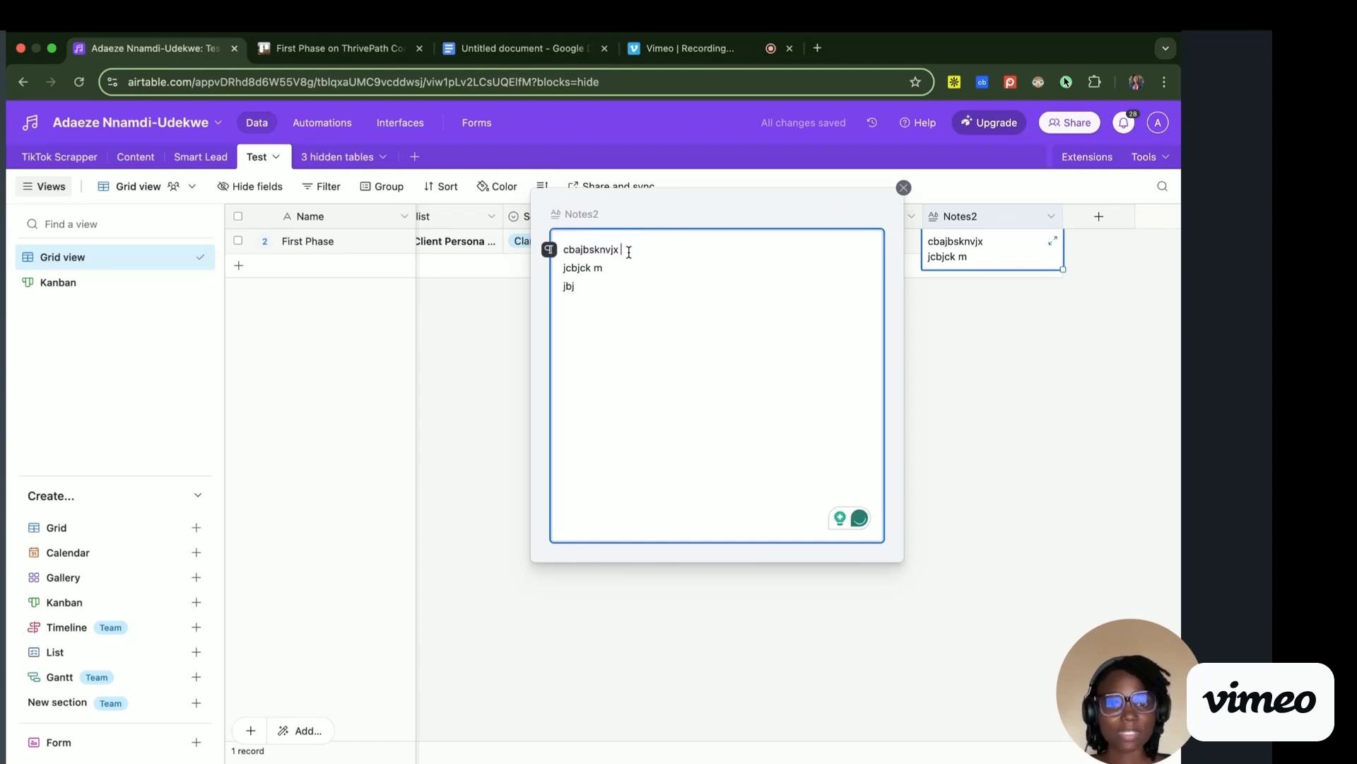
- Show the inline and paragraph formatting options for the first line, and try selecting all three lines for paragraph formatting
{"action": "double_click", "coordinate": [573, 249]}
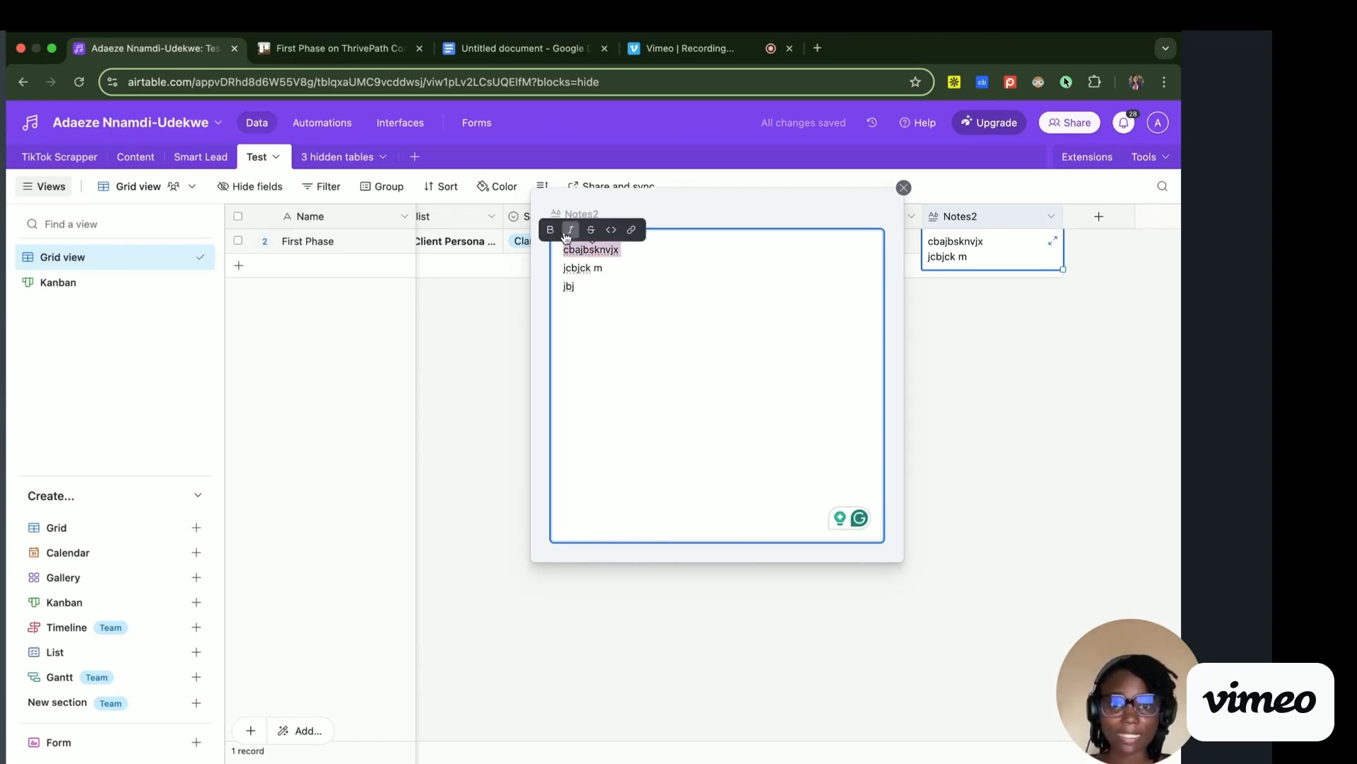
{"action": "left_click", "coordinate": [650, 256]}
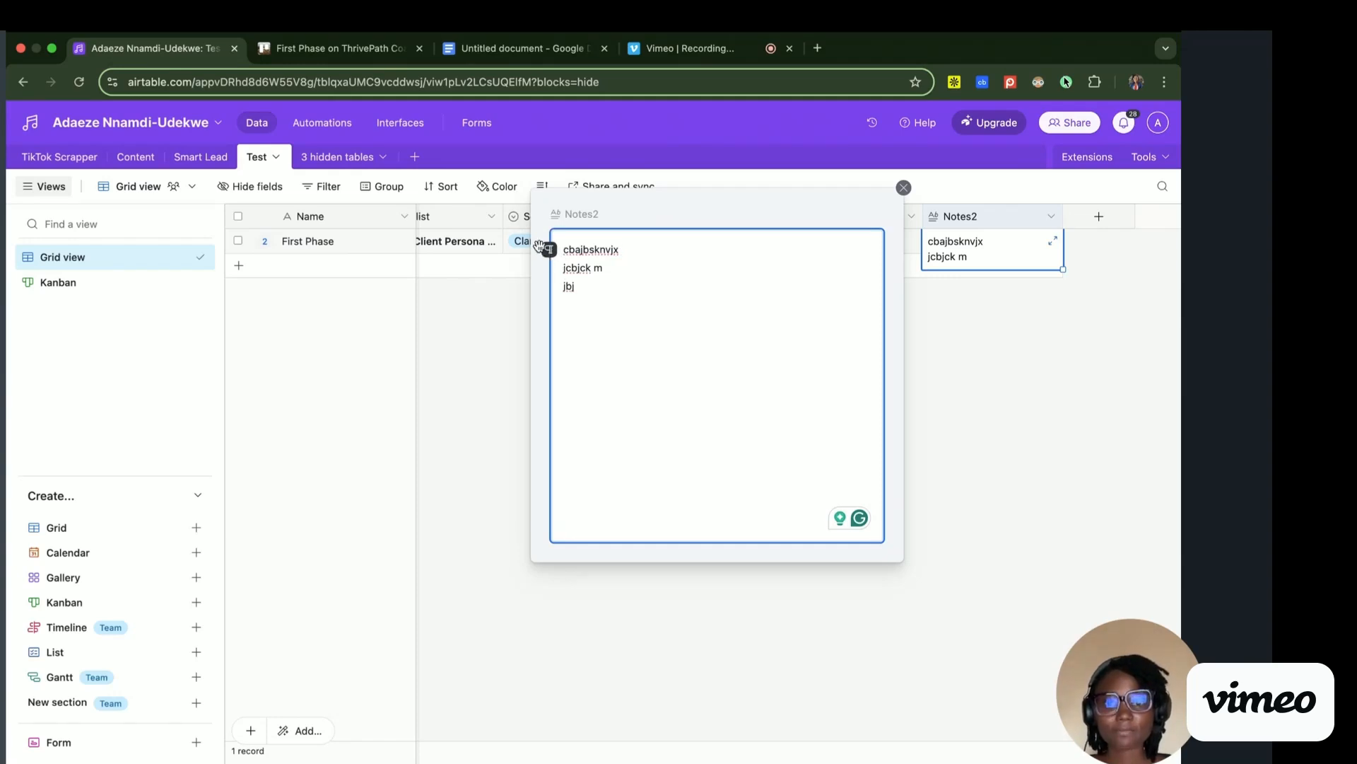
{"action": "left_click", "coordinate": [547, 253]}
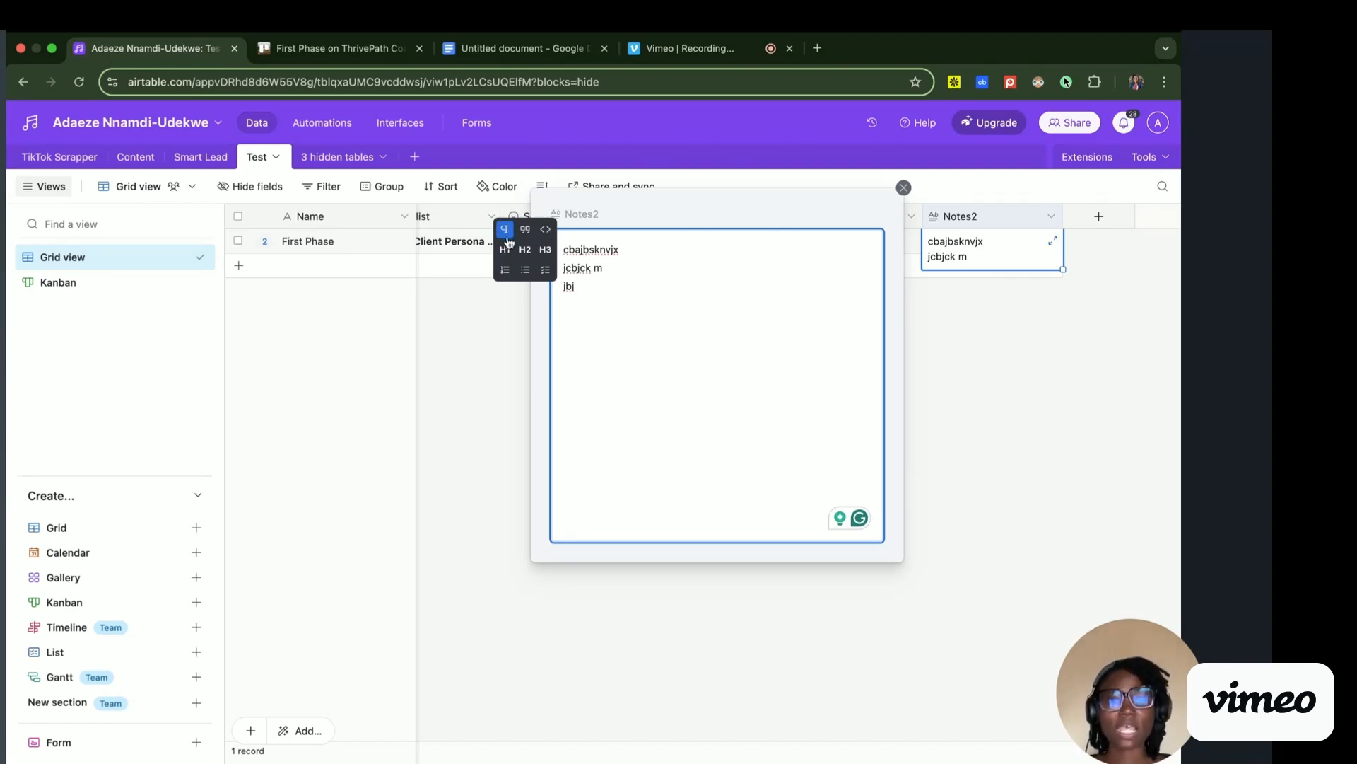
{"action": "left_click", "coordinate": [585, 298]}
{"action": "left_click_drag", "start_coordinate": [585, 298], "coordinate": [543, 239]}
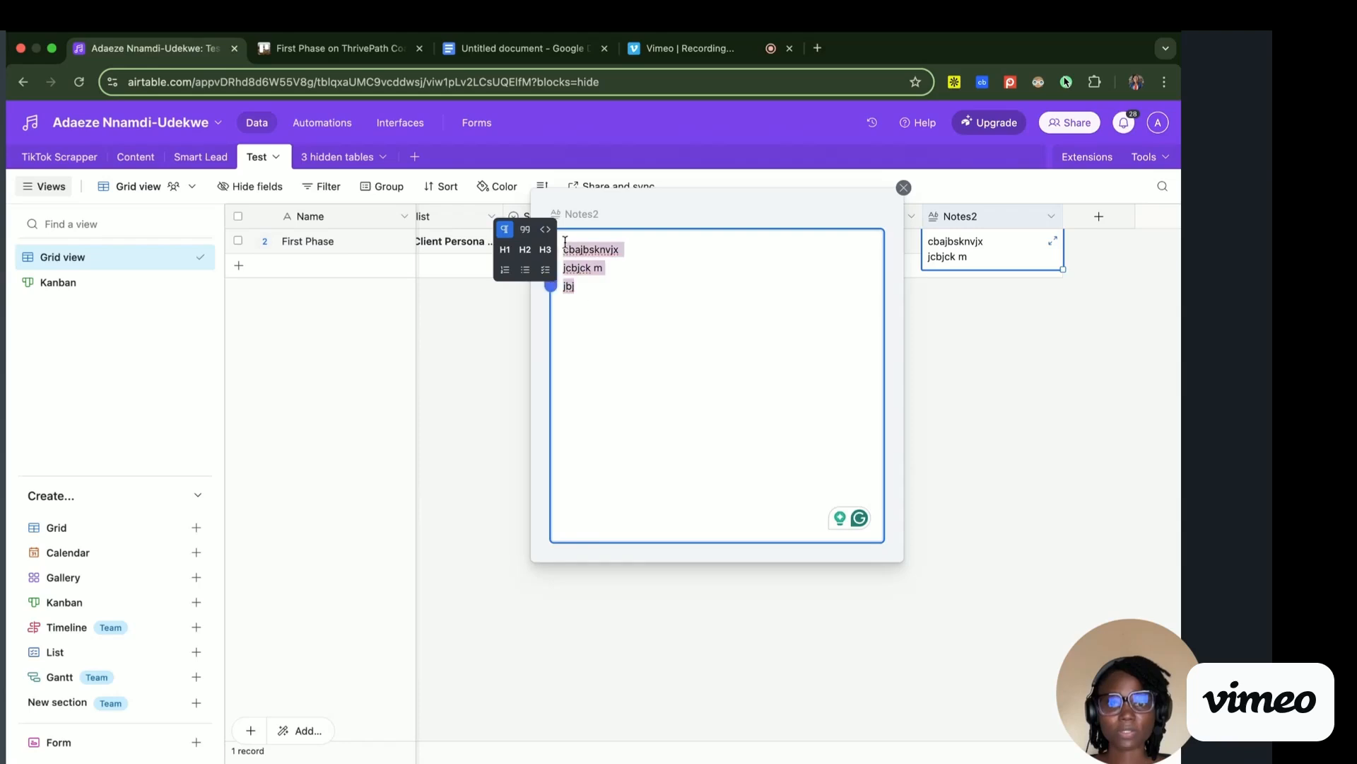
{"action": "left_click", "coordinate": [552, 266]}
{"action": "left_click", "coordinate": [617, 257]}
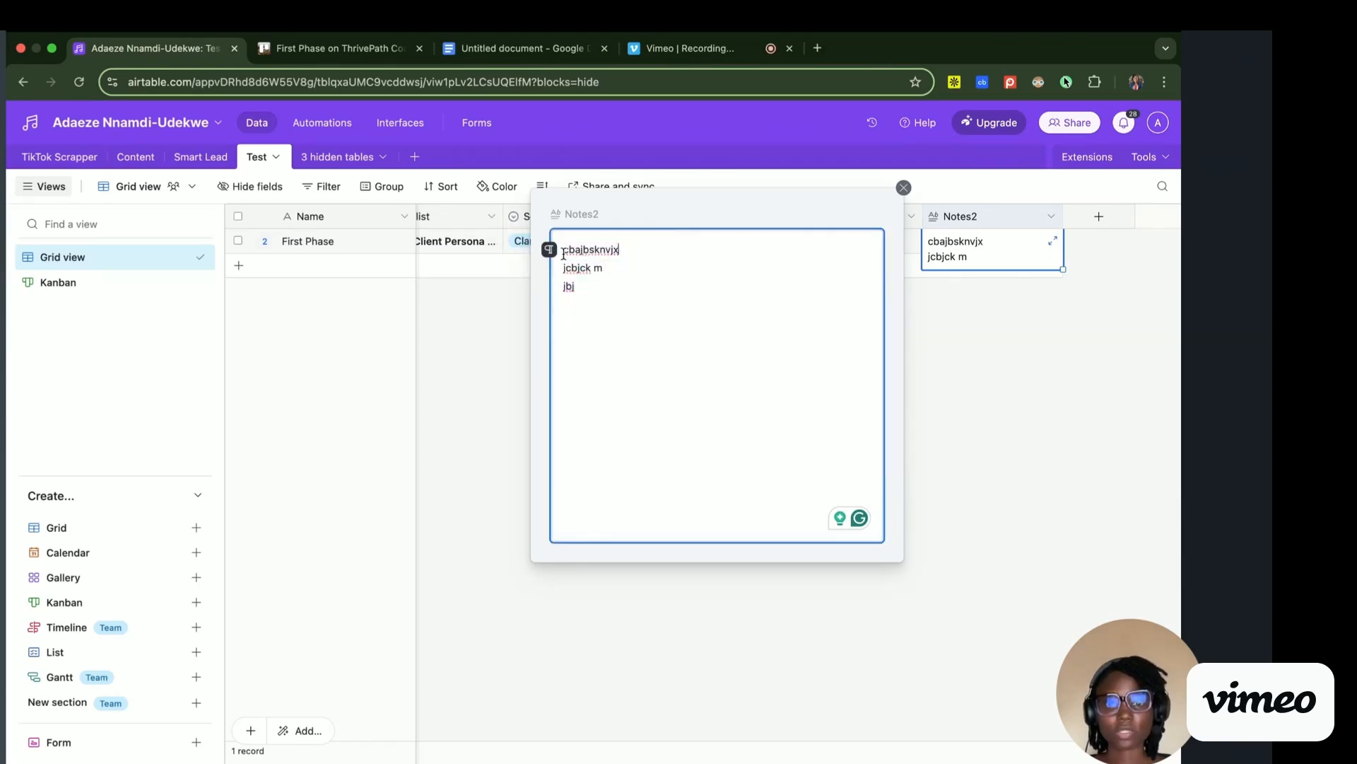
- Format the first line "cbajbsknvjx" as a block quote and make its text bold and italic
{"action": "left_click", "coordinate": [549, 249]}
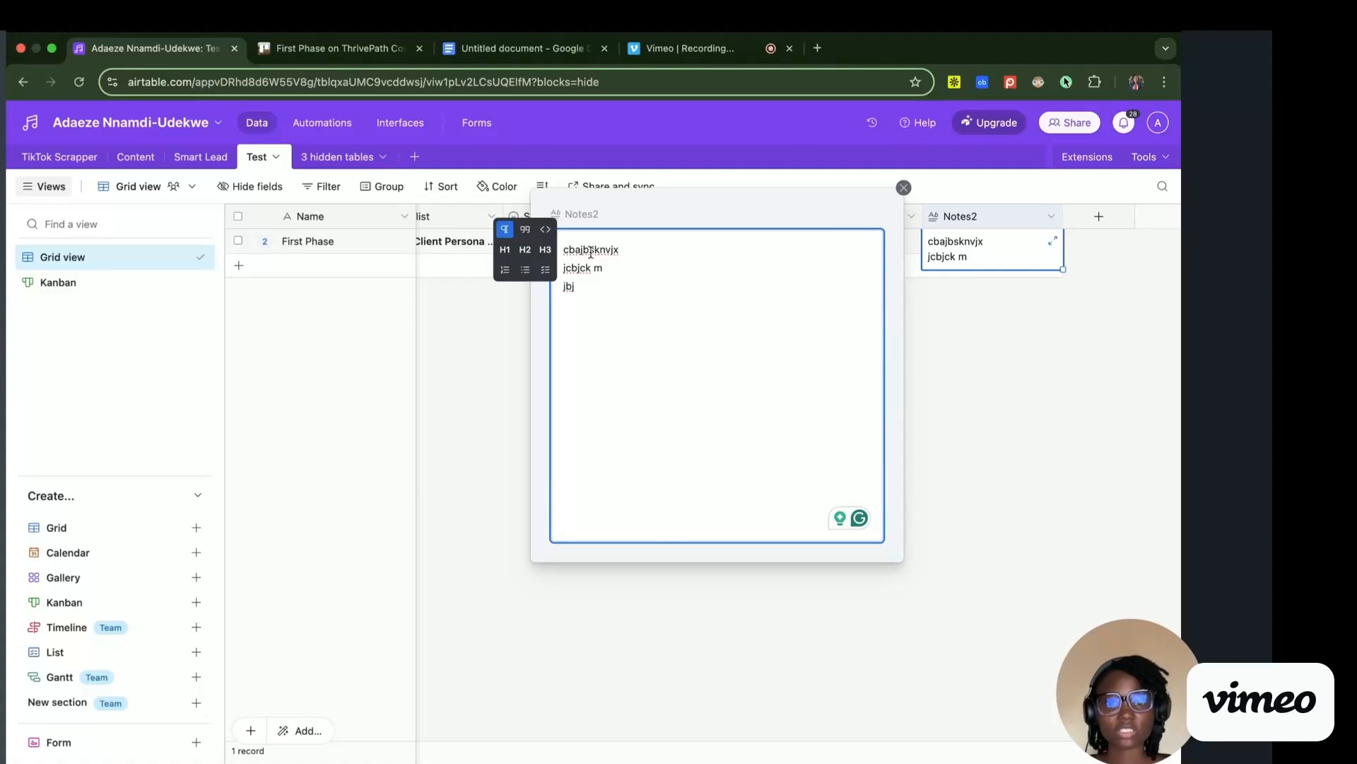
{"action": "left_click", "coordinate": [524, 229]}
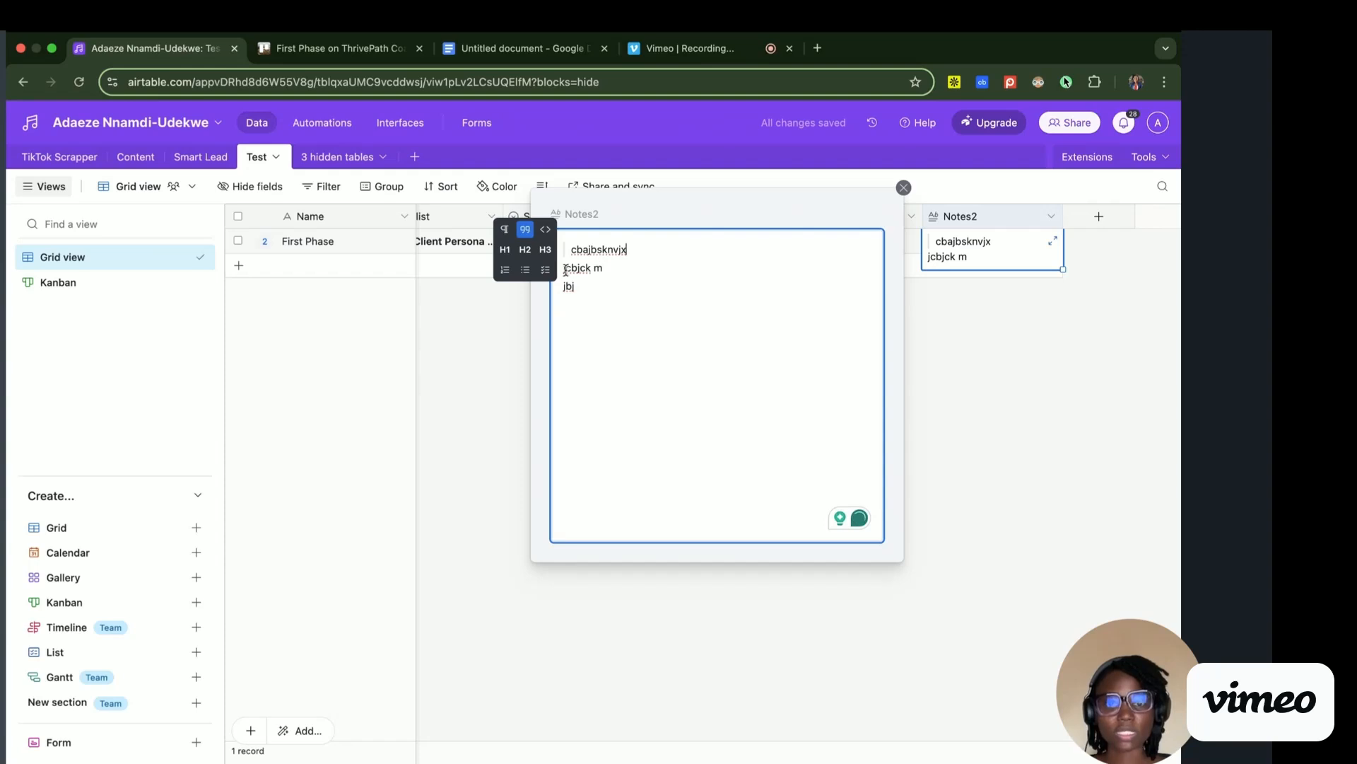
{"action": "left_click_drag", "start_coordinate": [570, 249], "coordinate": [627, 251]}
{"action": "left_click", "coordinate": [578, 229]}
{"action": "left_click", "coordinate": [558, 231]}
{"action": "left_click", "coordinate": [606, 267]}
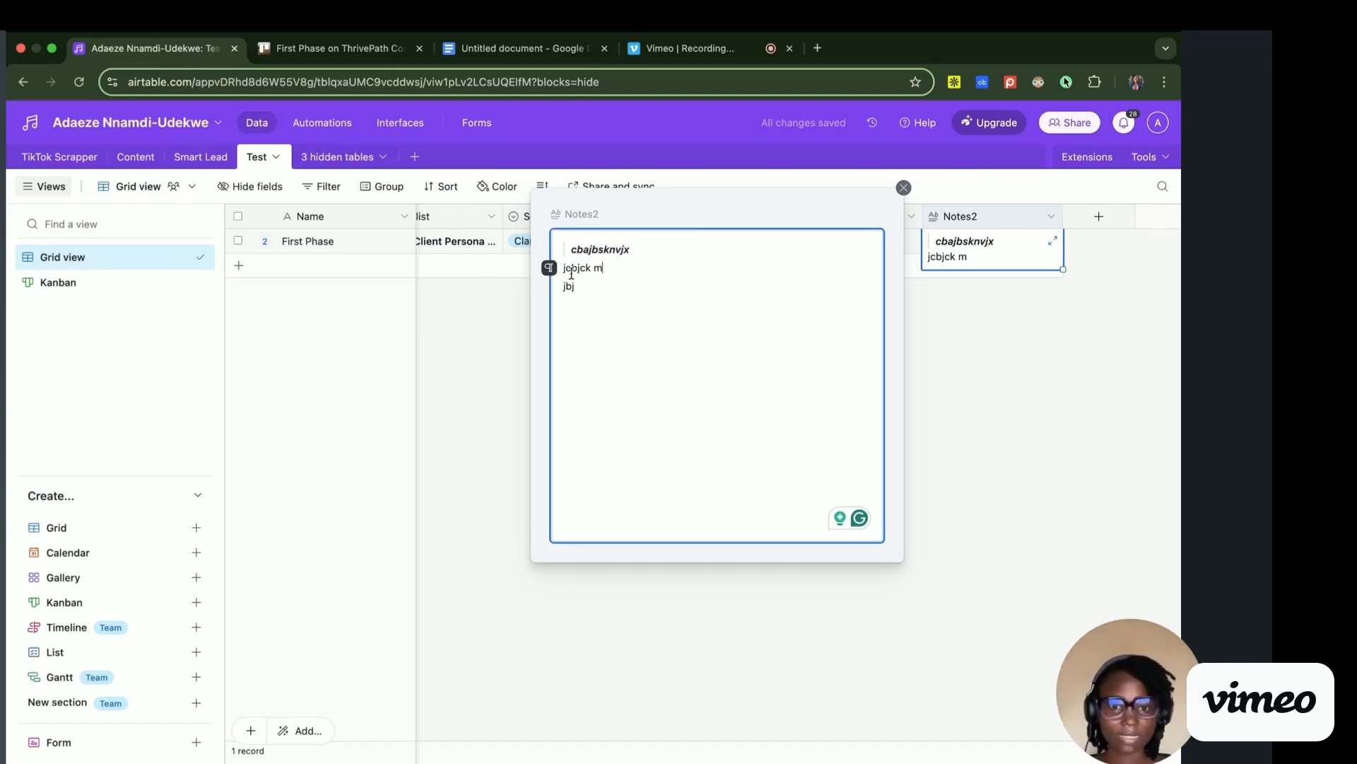
- Try code block formatting on the second line "jcbjck m" and turn it off again
{"action": "left_click", "coordinate": [549, 268]}
{"action": "left_click", "coordinate": [545, 251]}
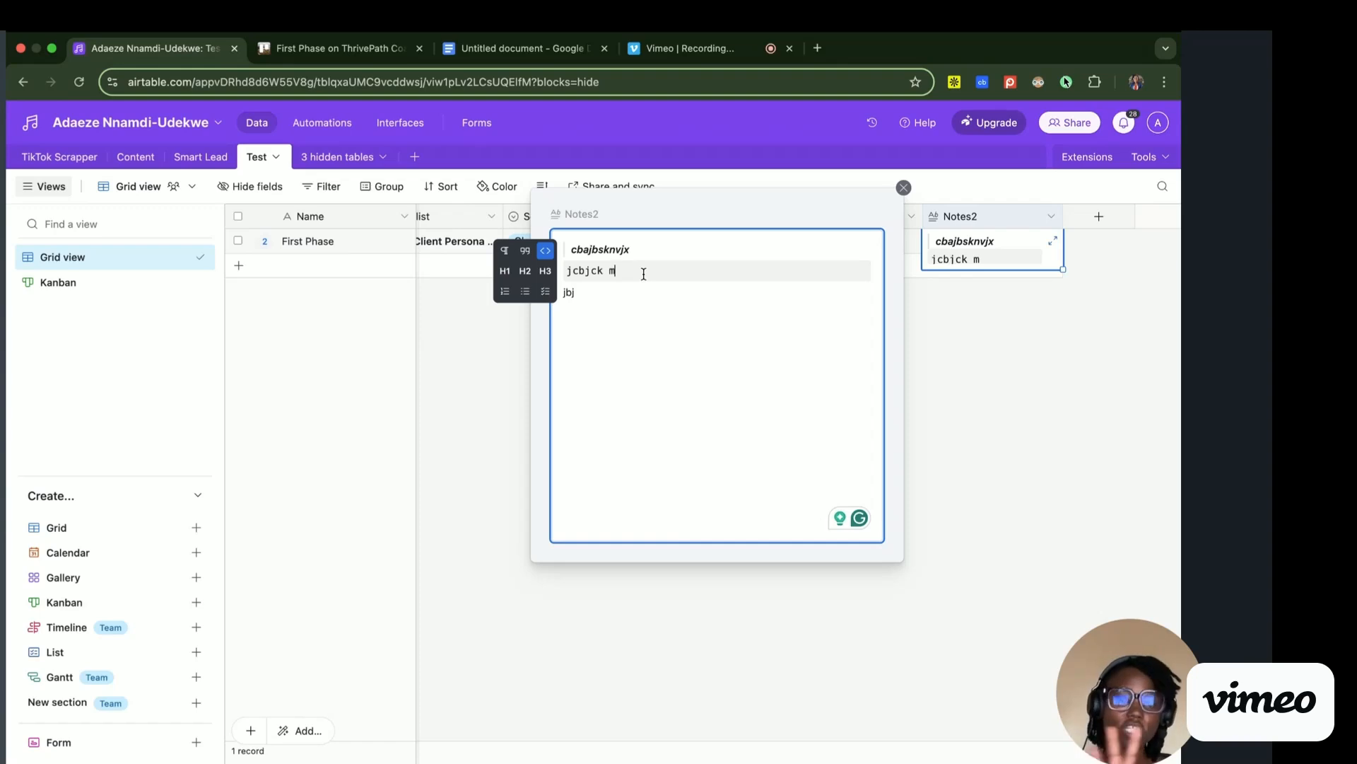
{"action": "left_click", "coordinate": [545, 250]}
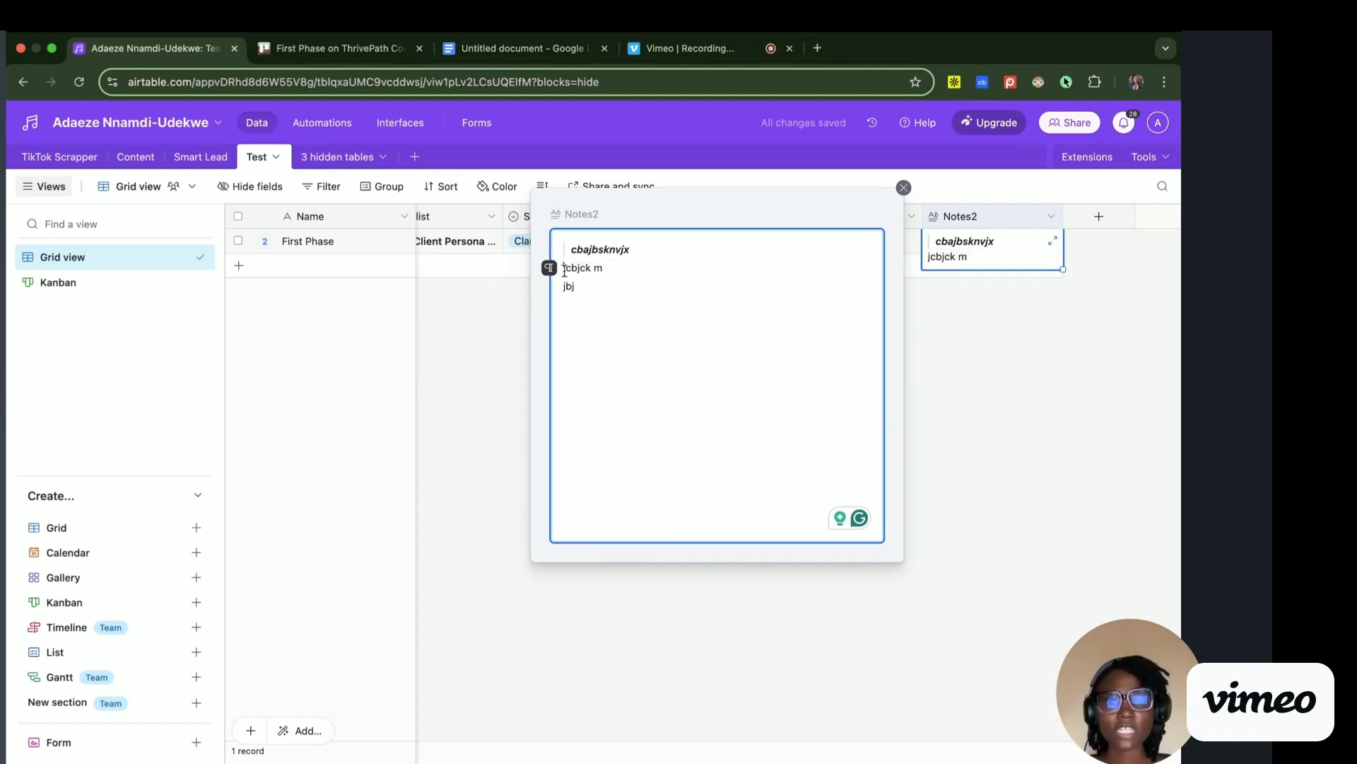
- Try the H1, H2 and H3 heading styles on the second line "jcbjck m" and return it to a plain paragraph
{"action": "left_click", "coordinate": [549, 267]}
{"action": "left_click", "coordinate": [505, 279]}
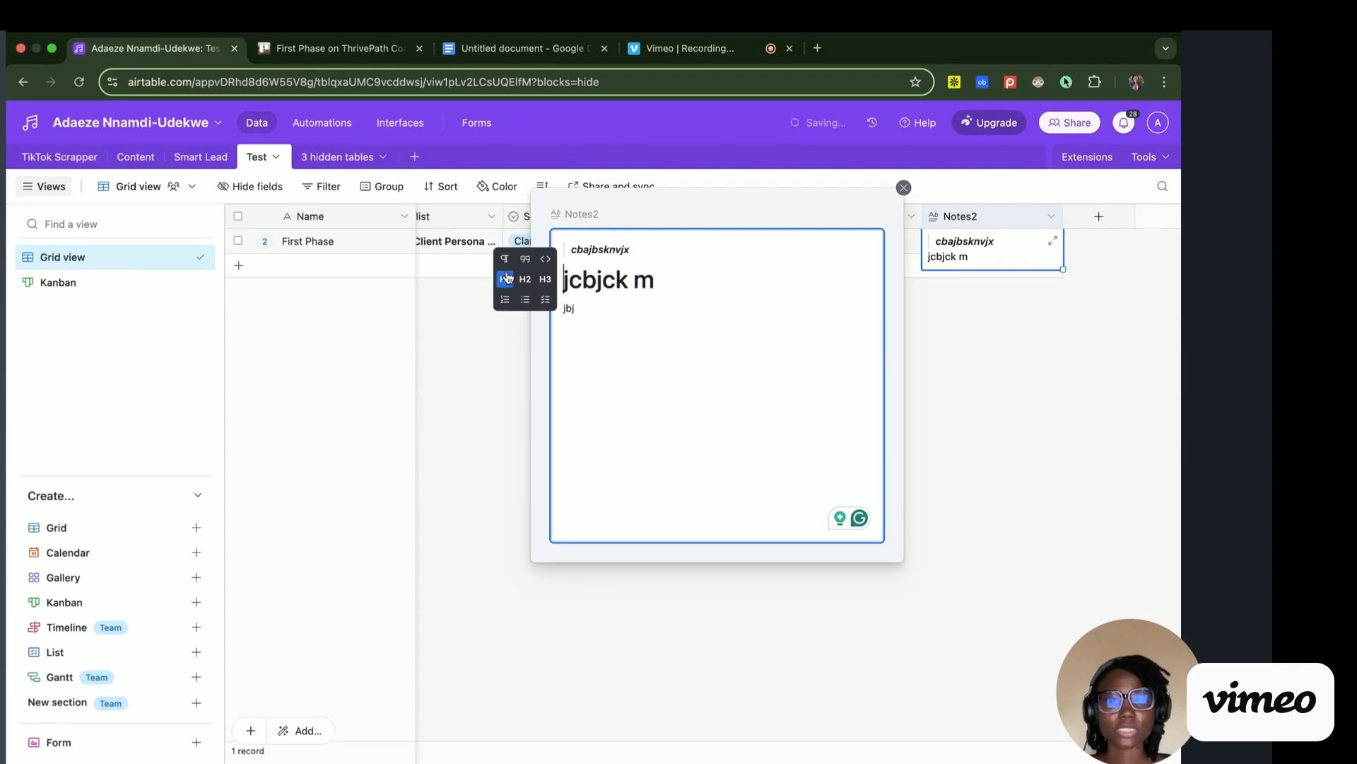
{"action": "left_click", "coordinate": [525, 279]}
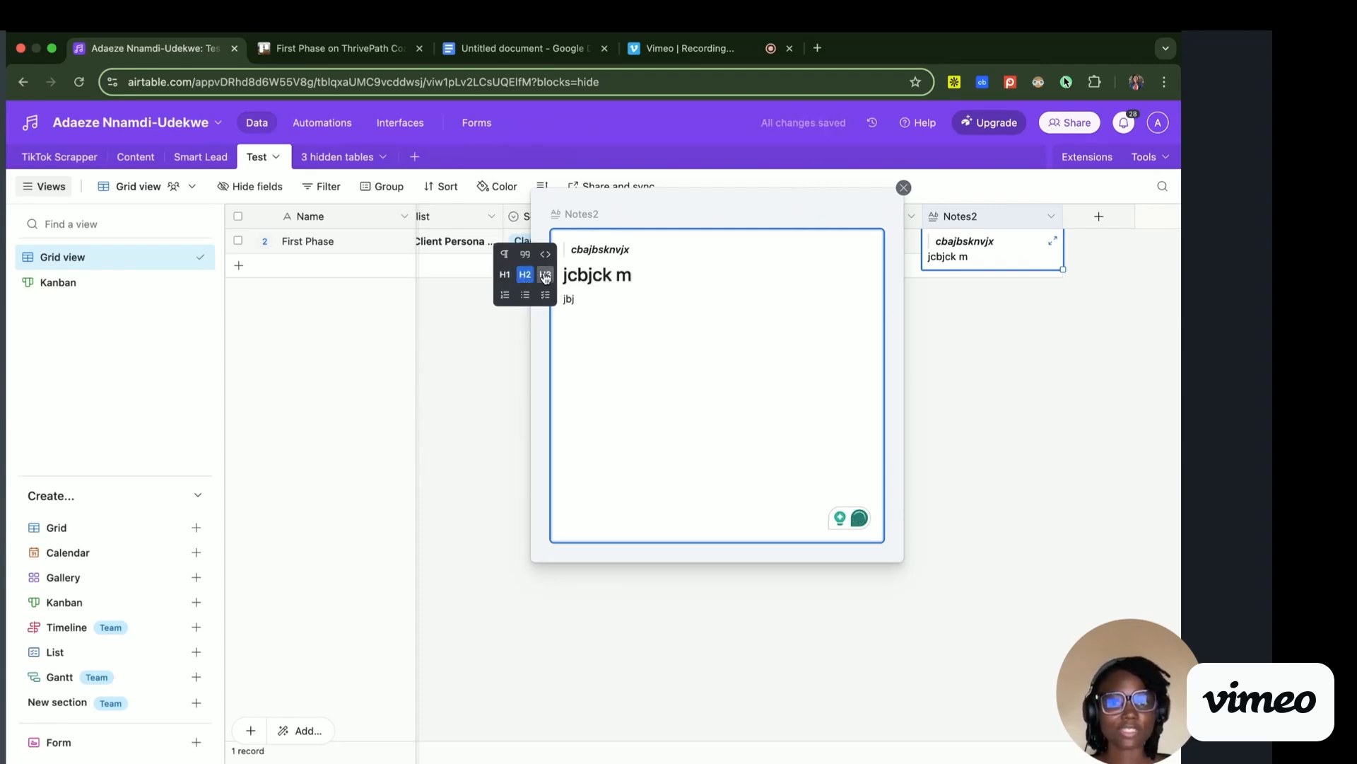
{"action": "left_click", "coordinate": [545, 275]}
{"action": "left_click", "coordinate": [526, 276]}
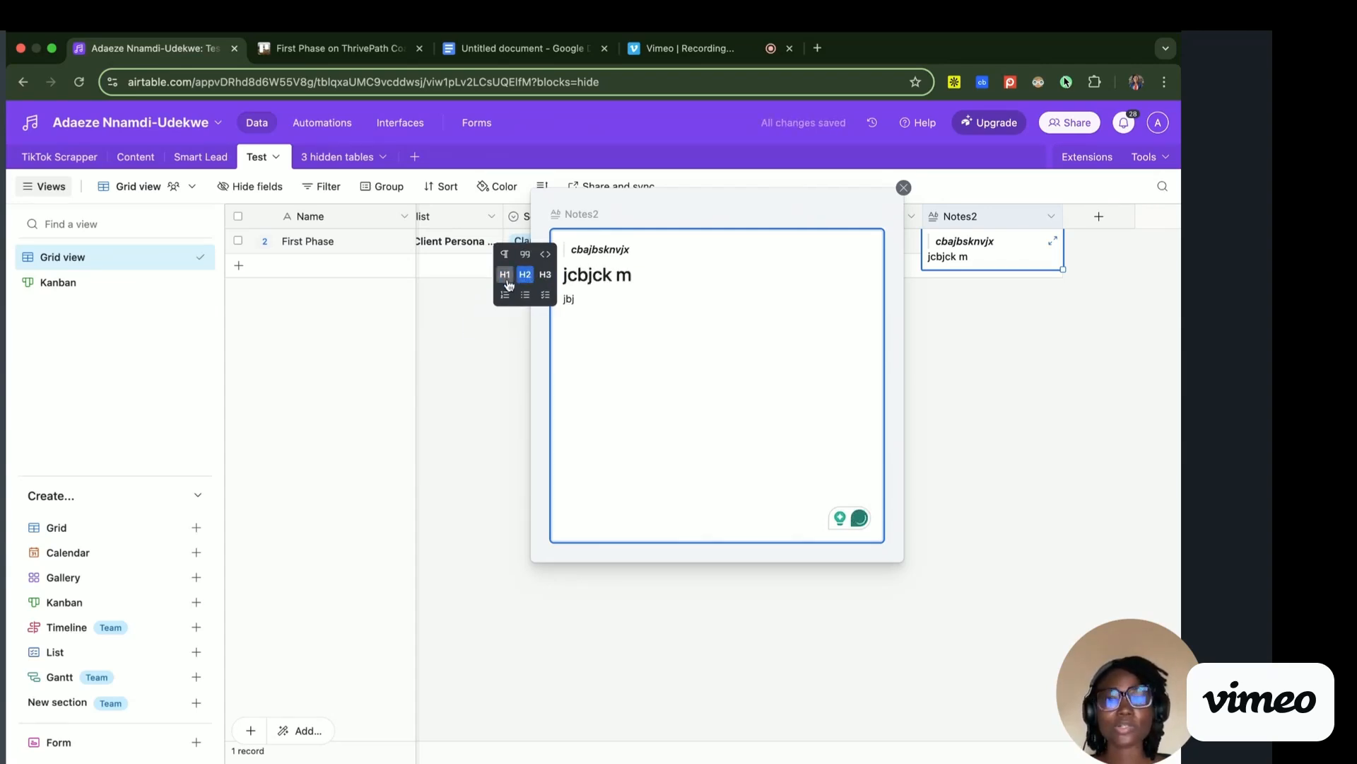
{"action": "left_click", "coordinate": [505, 275]}
{"action": "left_click", "coordinate": [543, 282]}
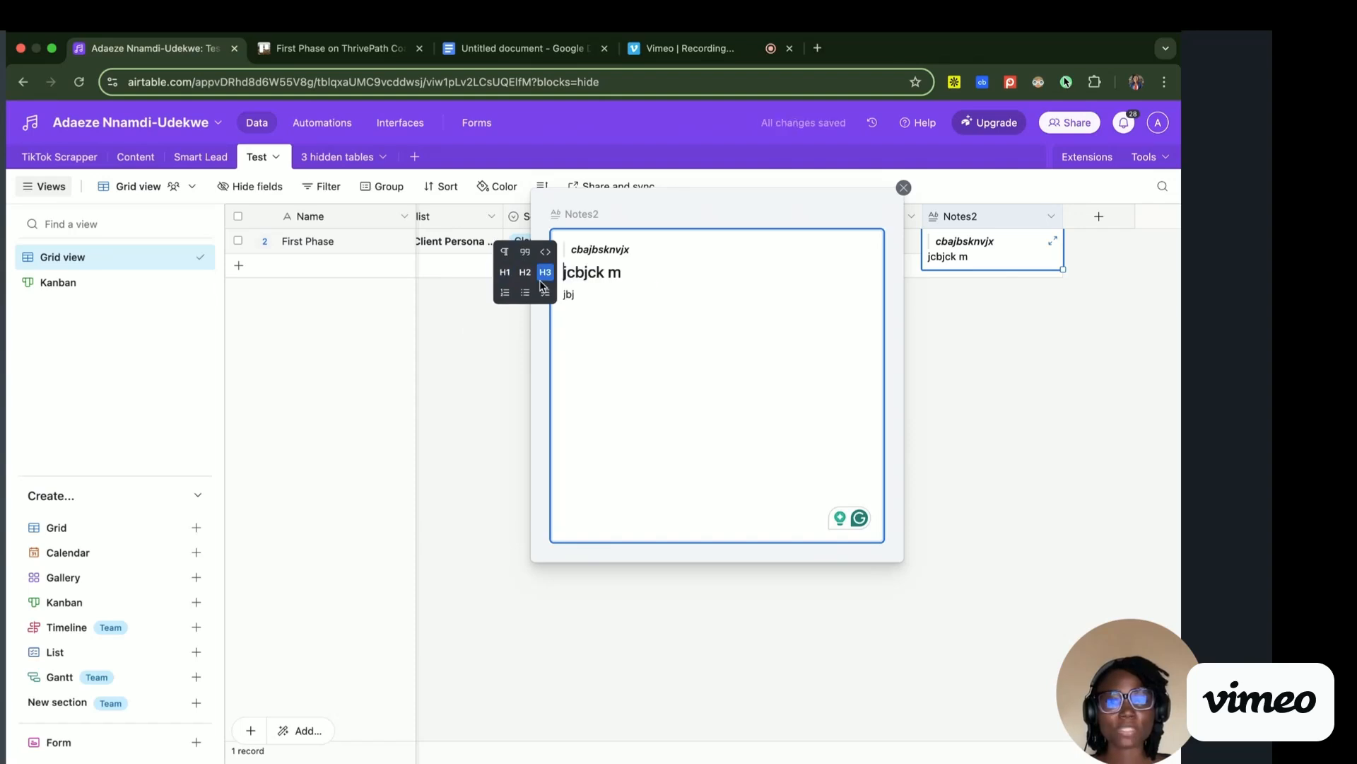
{"action": "left_click", "coordinate": [506, 255]}
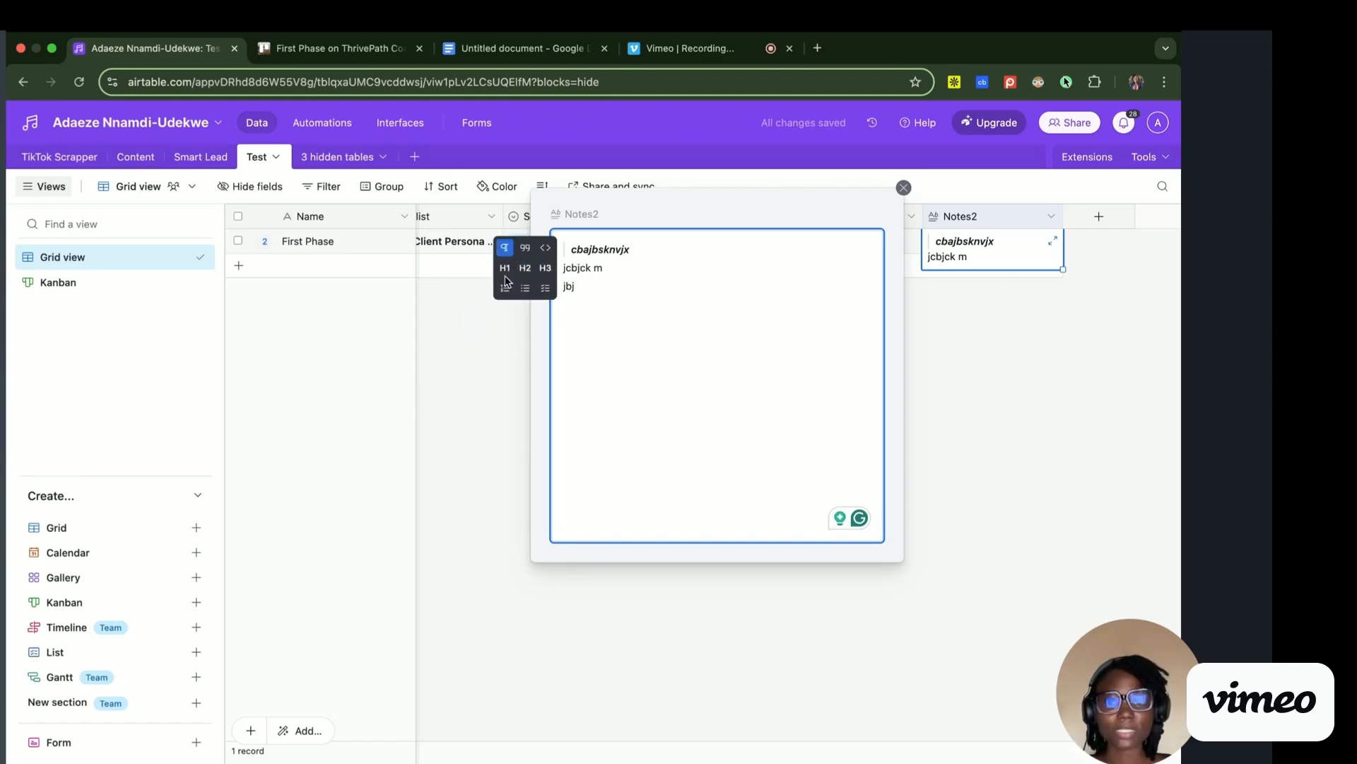
- Turn the second line "jcbjck m" into a numbered list, adding an empty second item and removing its number
{"action": "left_click", "coordinate": [504, 288]}
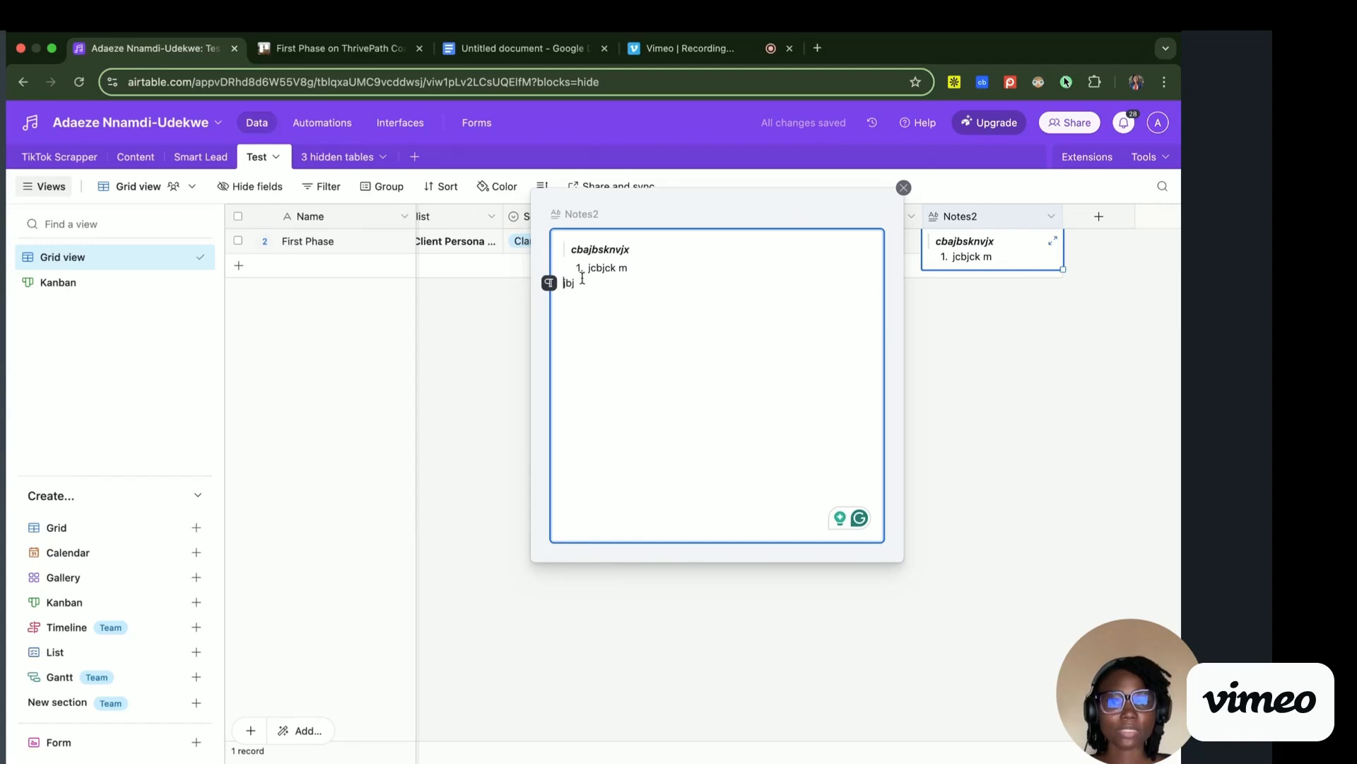
{"action": "left_click", "coordinate": [641, 266]}
{"action": "key", "text": "Return"}
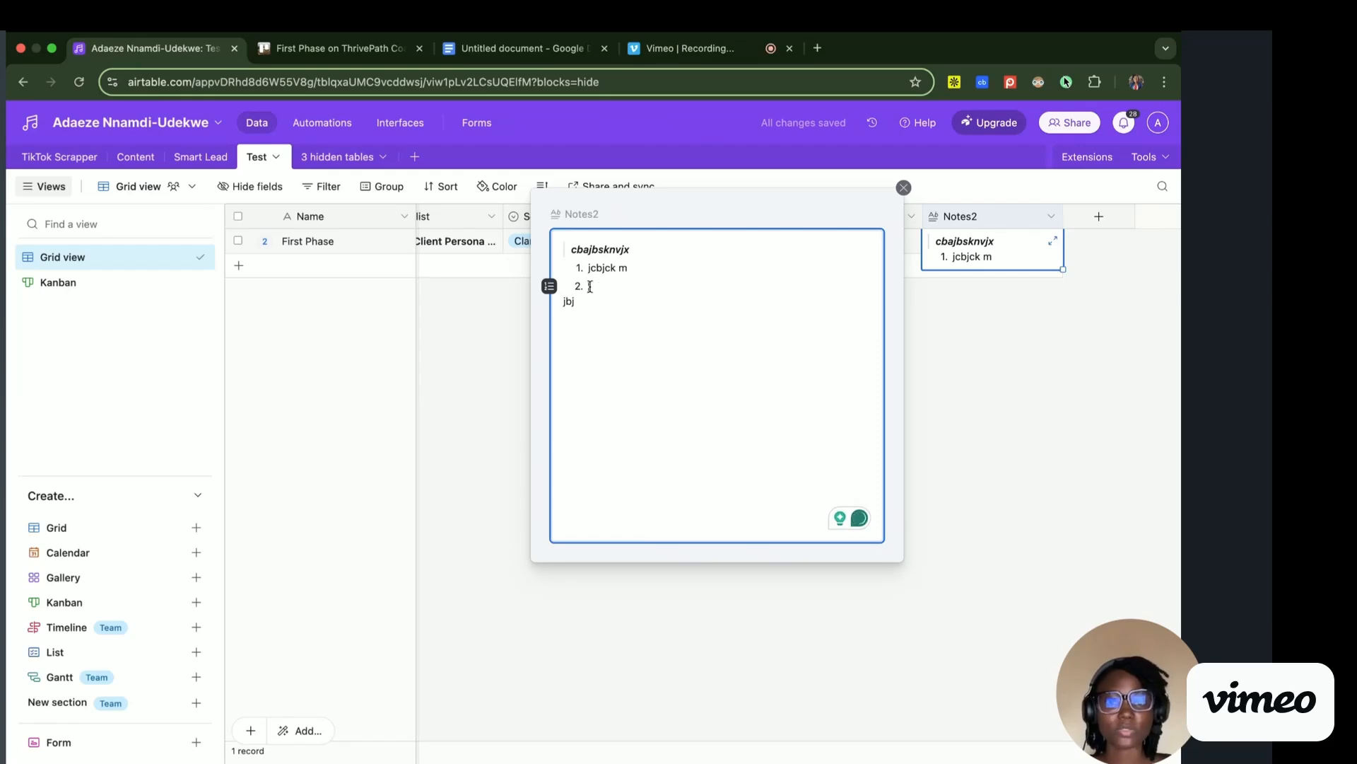
{"action": "key", "text": "BackSpace"}
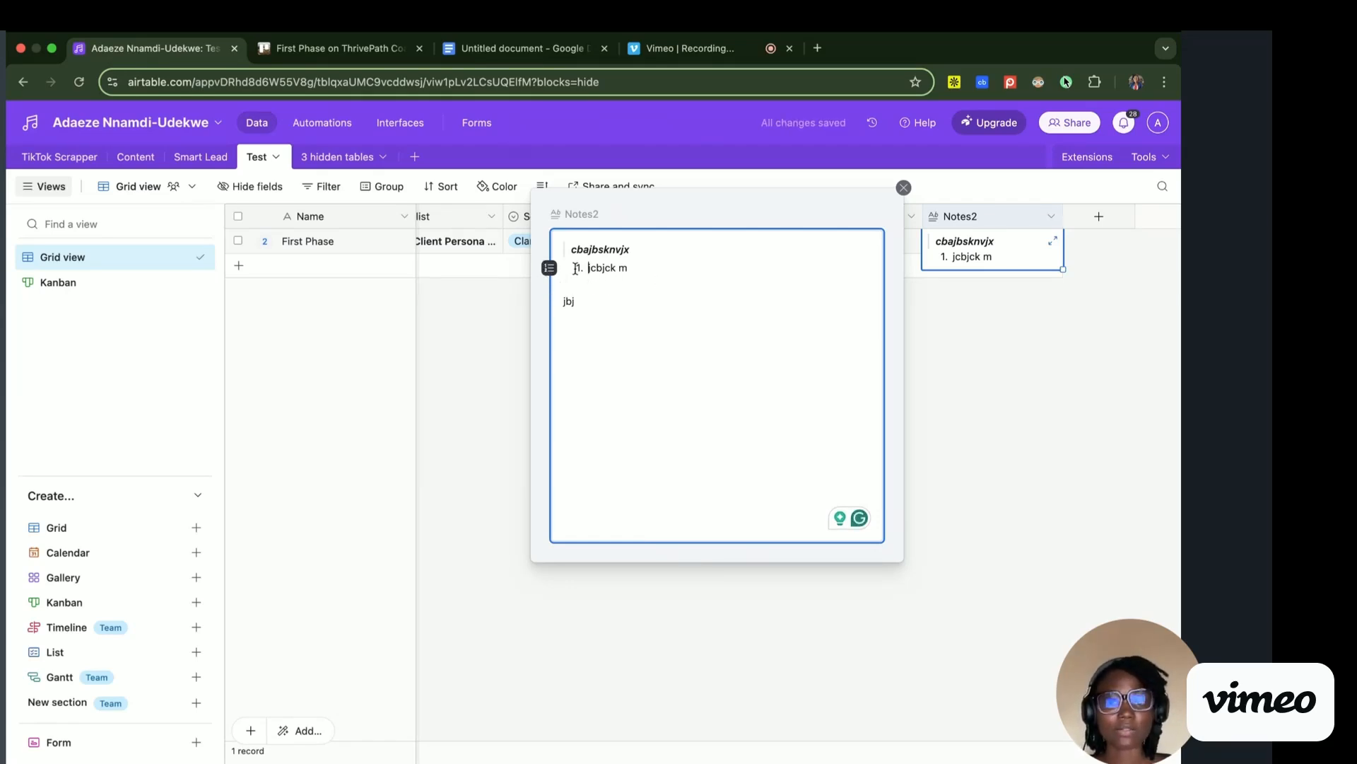
- Change the "jcbjck m" line to a bulleted list, adding an empty second bullet and removing it
{"action": "left_click", "coordinate": [548, 268]}
{"action": "left_click", "coordinate": [524, 288]}
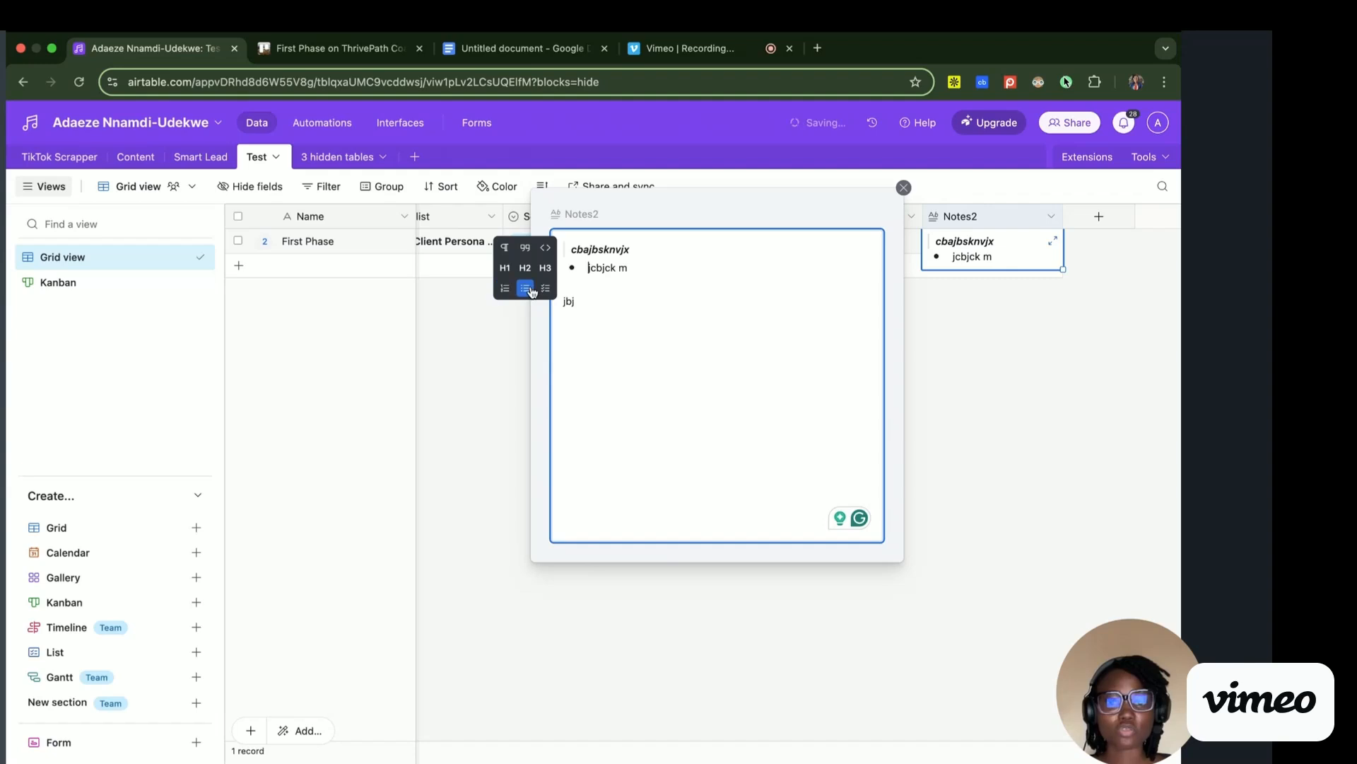
{"action": "left_click", "coordinate": [635, 266]}
{"action": "key", "text": "Return"}
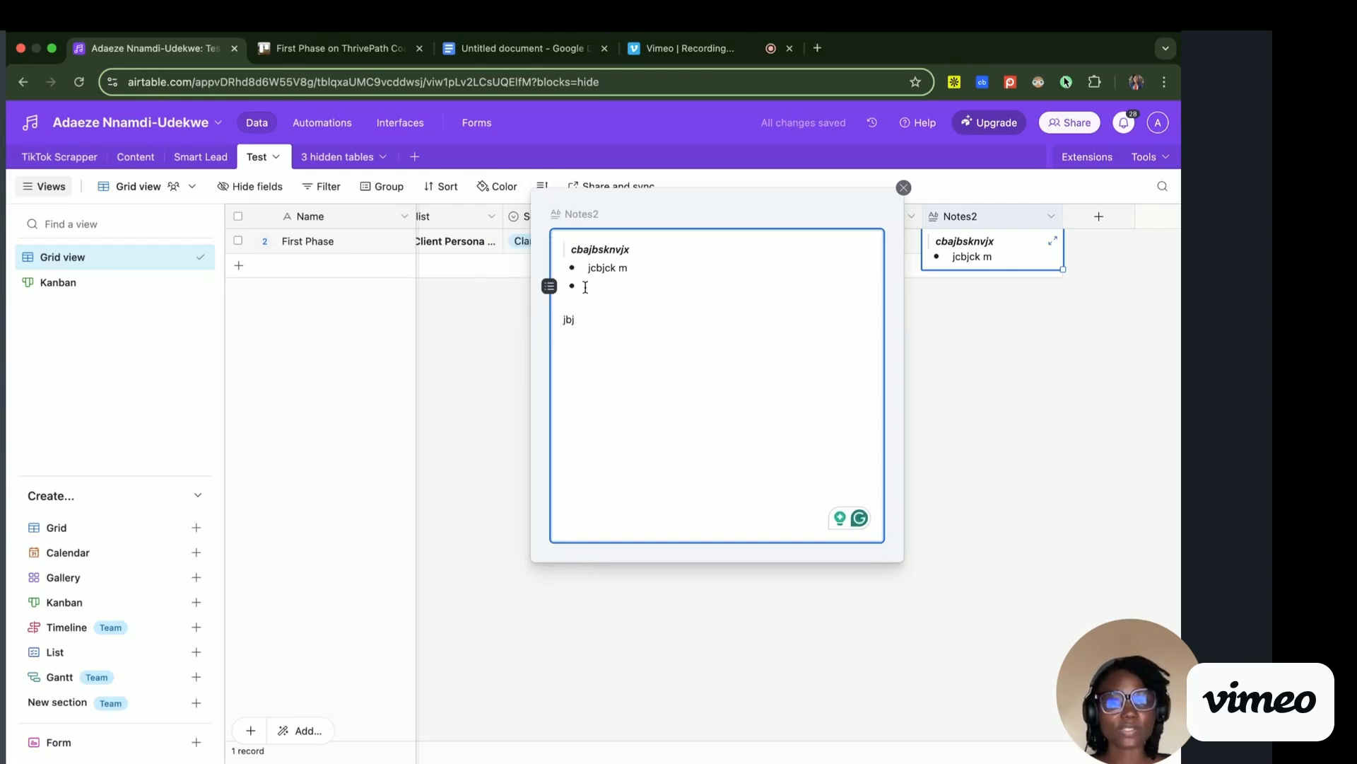
{"action": "key", "text": "BackSpace"}
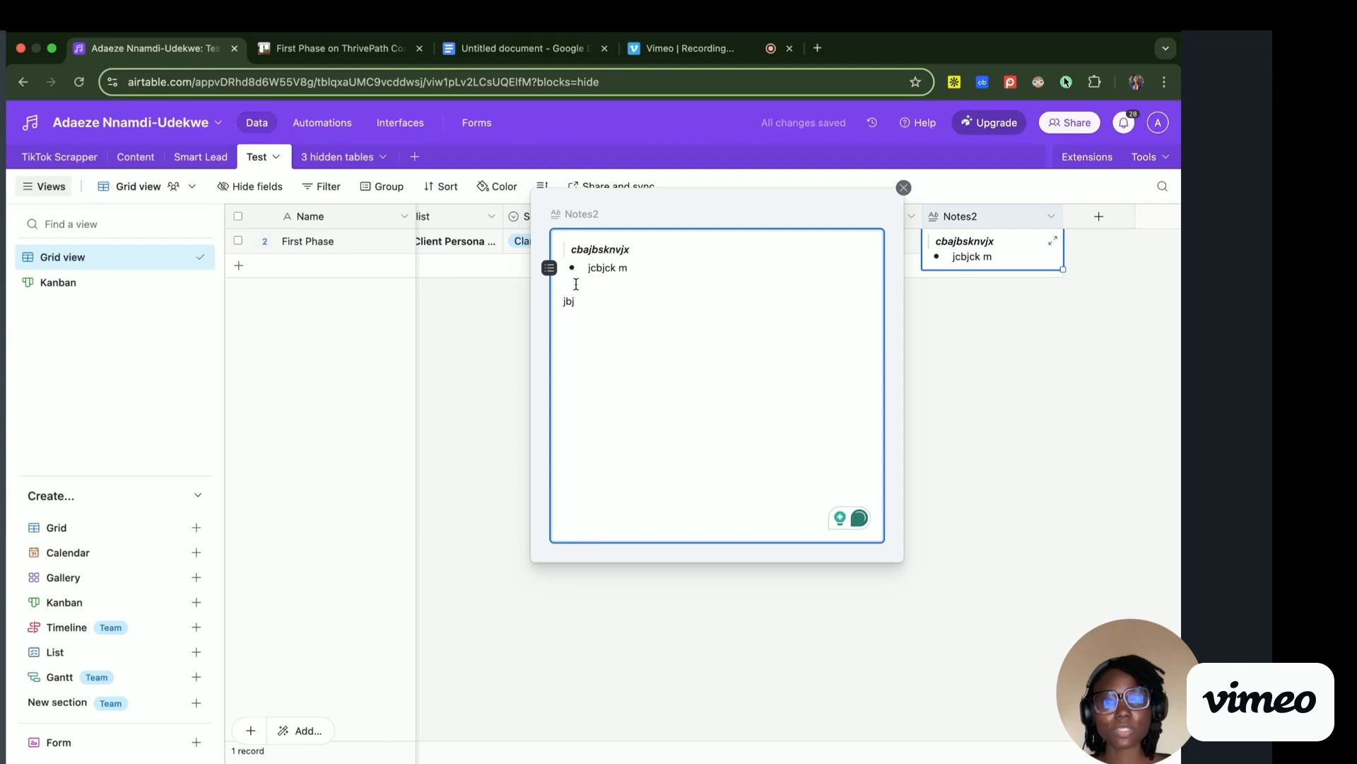
- Turn the "jcbjck m" line into a checkbox item with an extra blank line below it, and close the expanded Notes2 editor
{"action": "left_click", "coordinate": [549, 267]}
{"action": "left_click", "coordinate": [545, 288]}
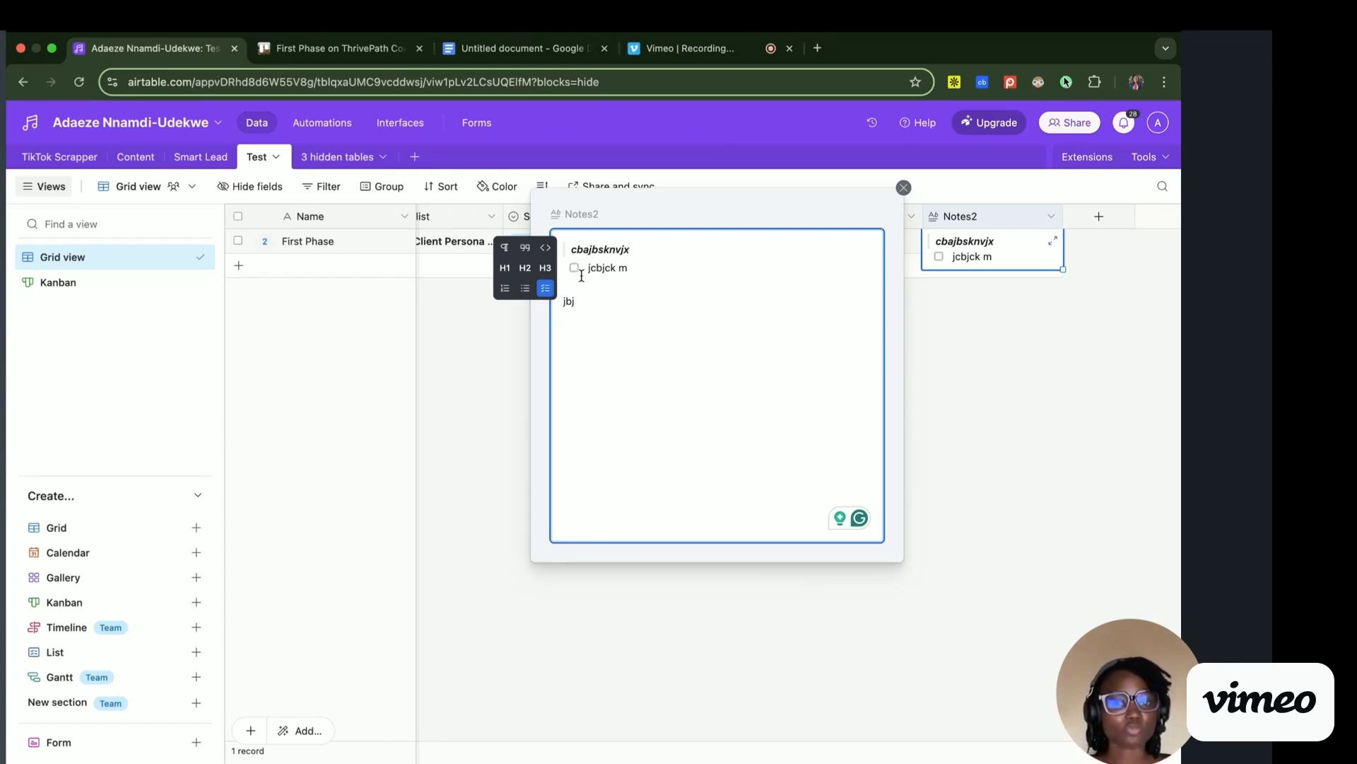
{"action": "left_click", "coordinate": [654, 276]}
{"action": "key", "text": "Return"}
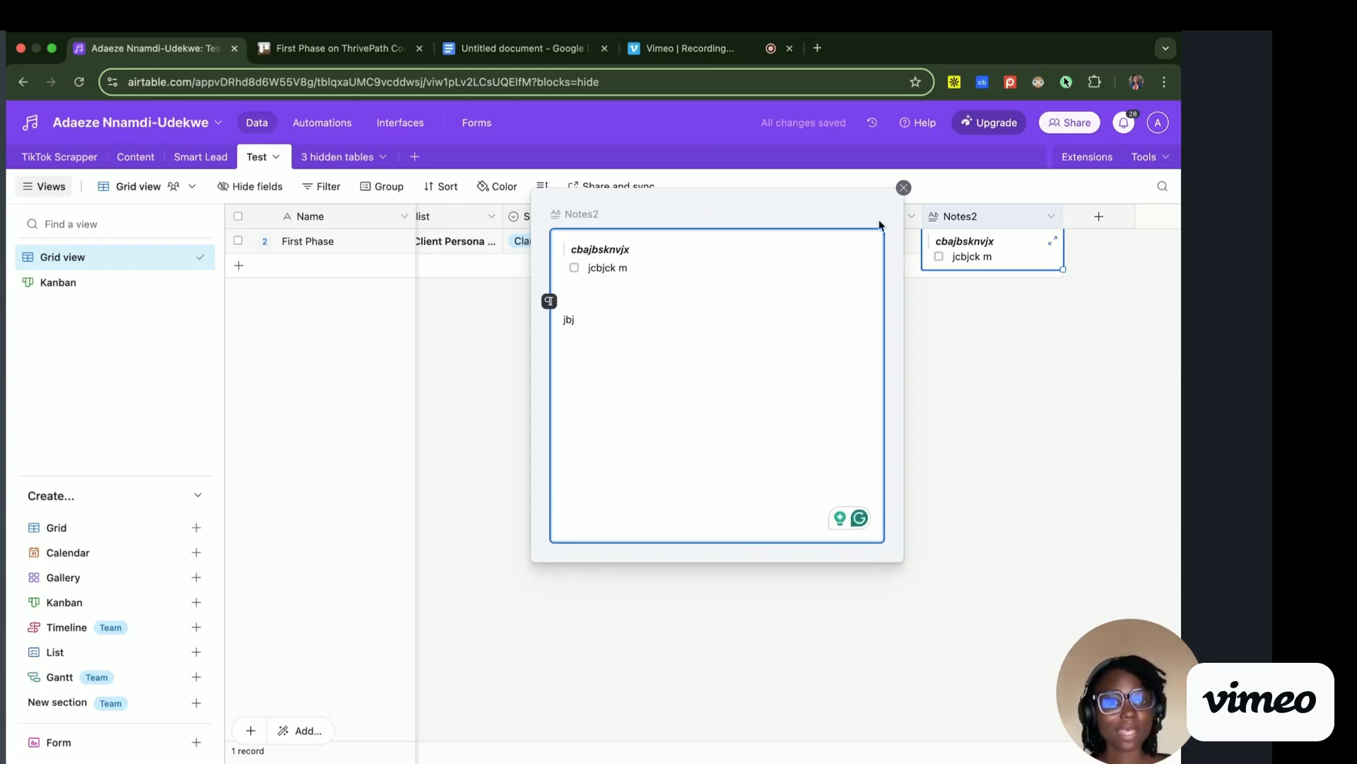
{"action": "left_click", "coordinate": [903, 188]}
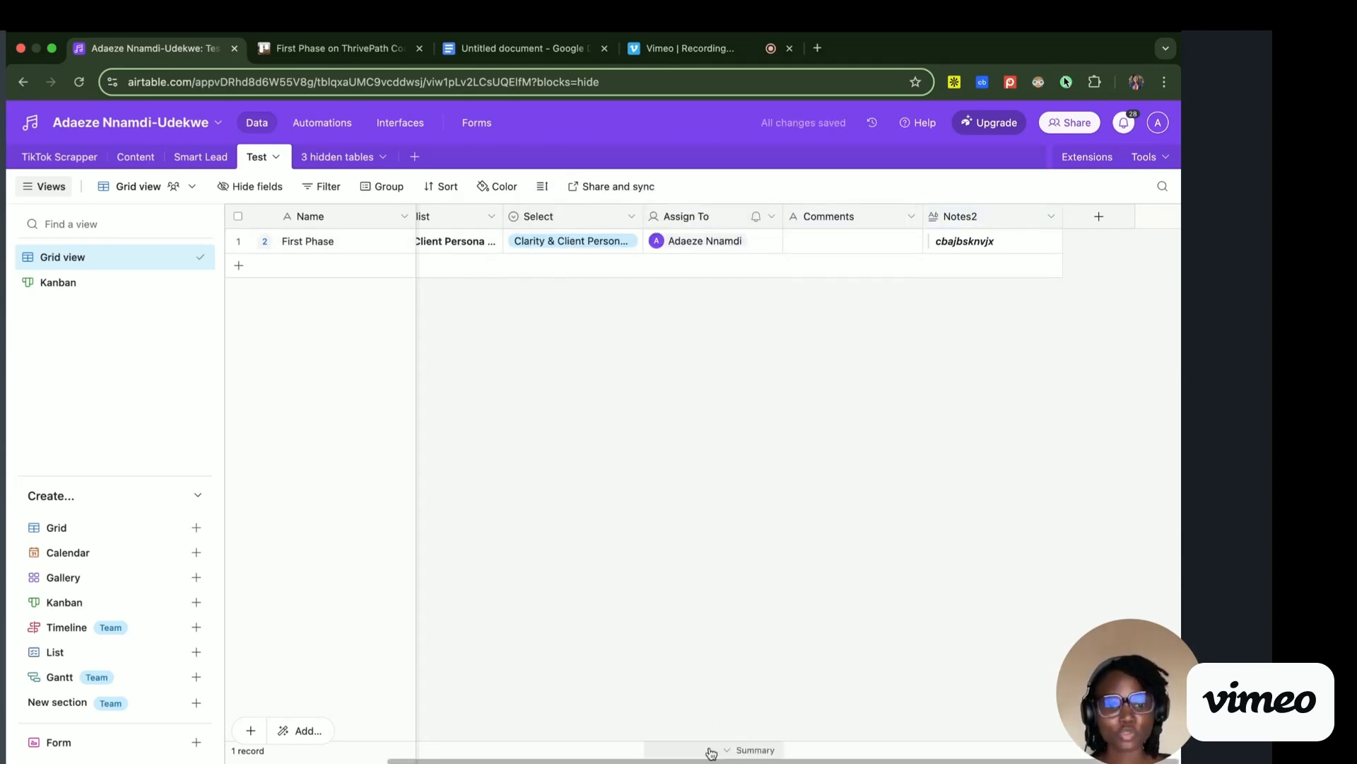
- Expand the First Phase record's checklist cell and make the "Nurture Funnel (3 Days)" line bold
{"action": "left_click_drag", "start_coordinate": [709, 759], "coordinate": [548, 714]}
{"action": "left_click", "coordinate": [671, 241]}
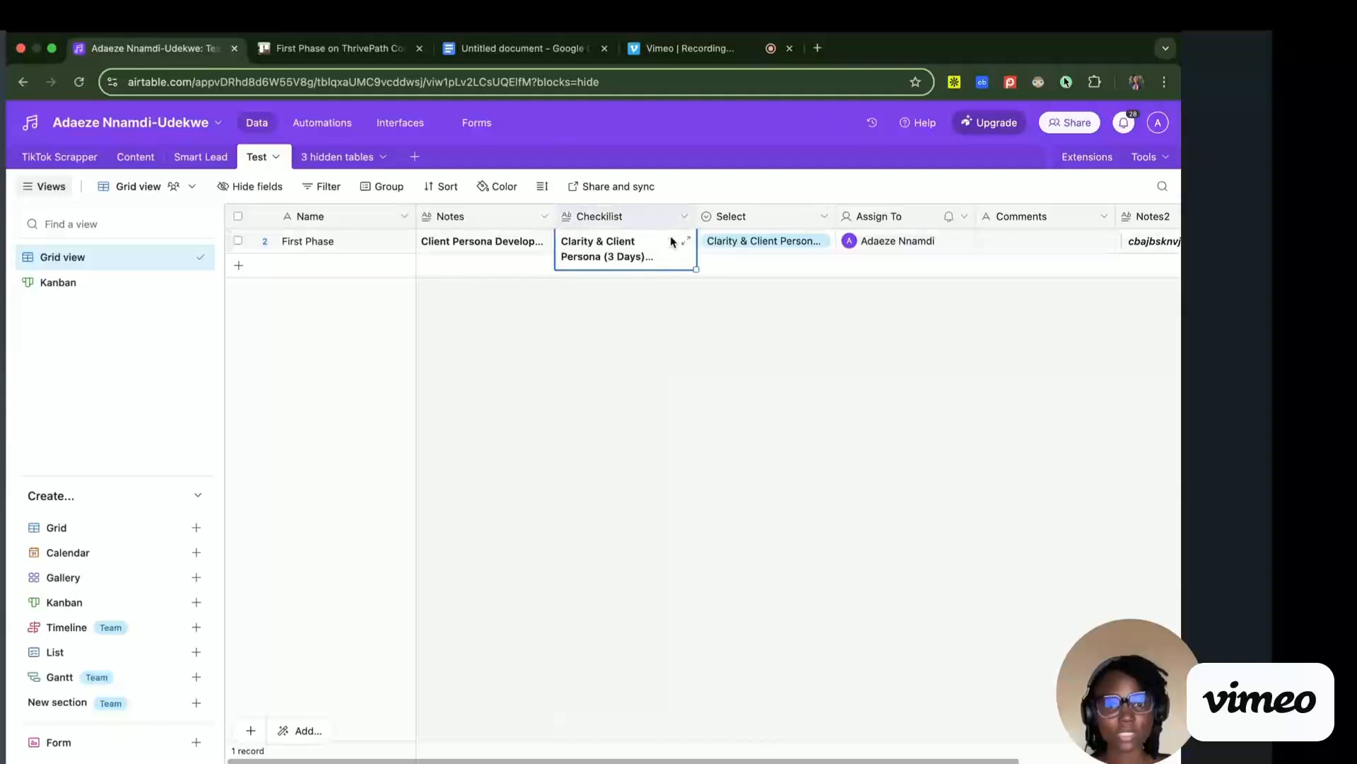
{"action": "left_click", "coordinate": [686, 241]}
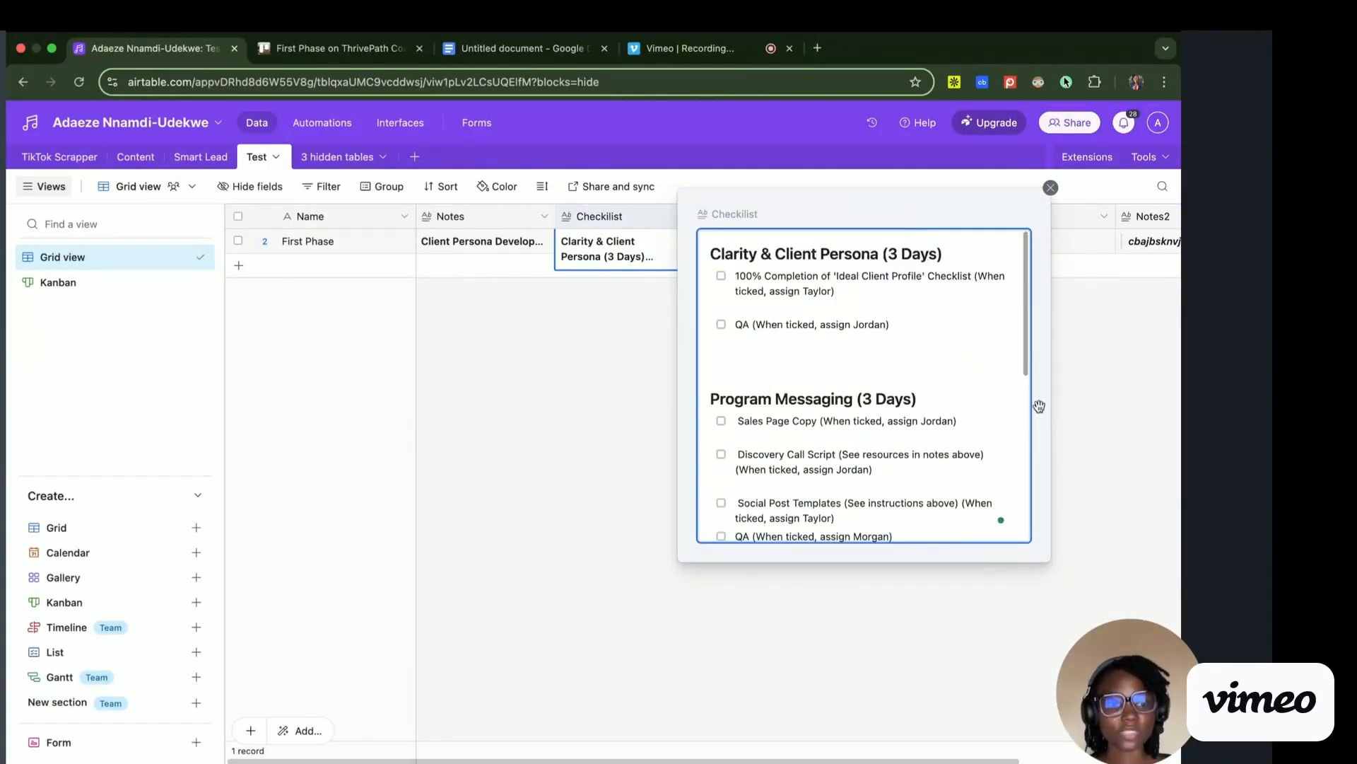
{"action": "left_click_drag", "start_coordinate": [1024, 368], "coordinate": [1031, 464]}
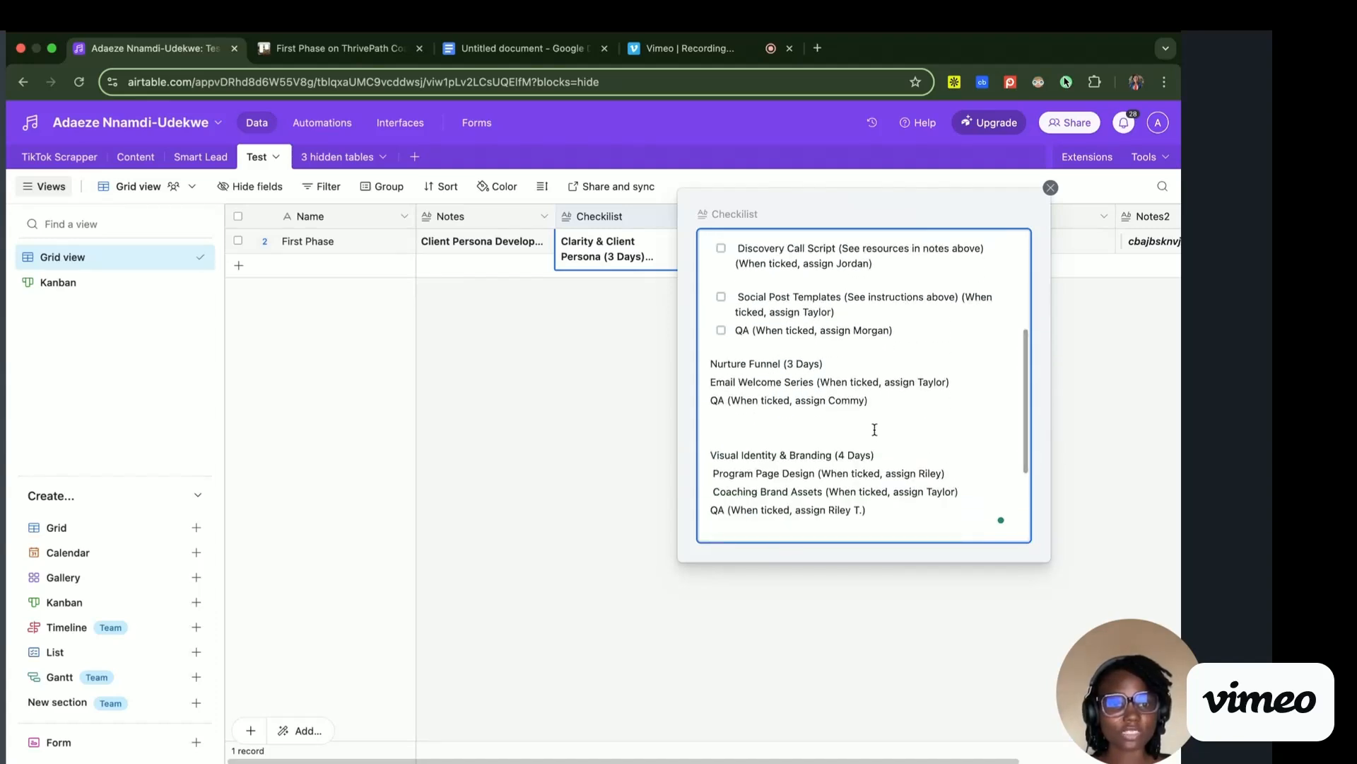
{"action": "left_click_drag", "start_coordinate": [830, 364], "coordinate": [707, 364]}
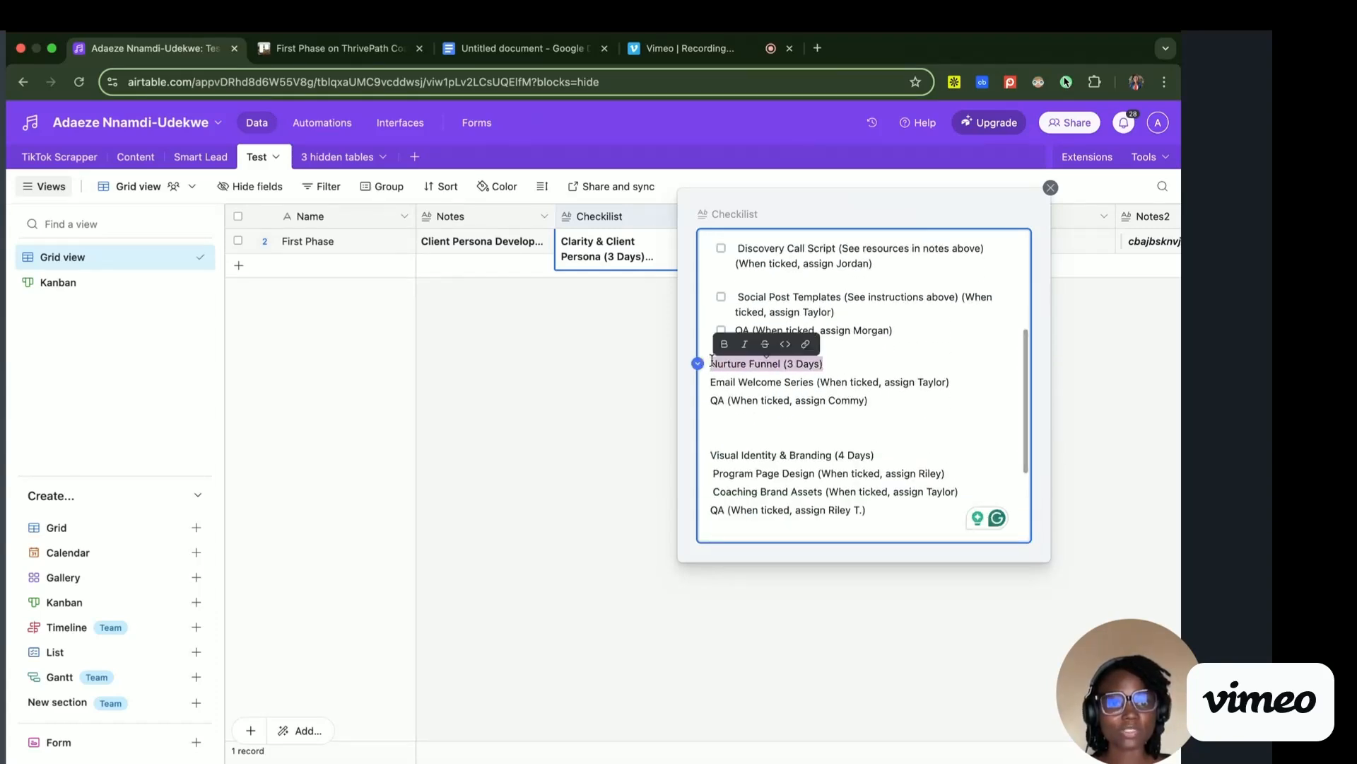
{"action": "left_click", "coordinate": [724, 345]}
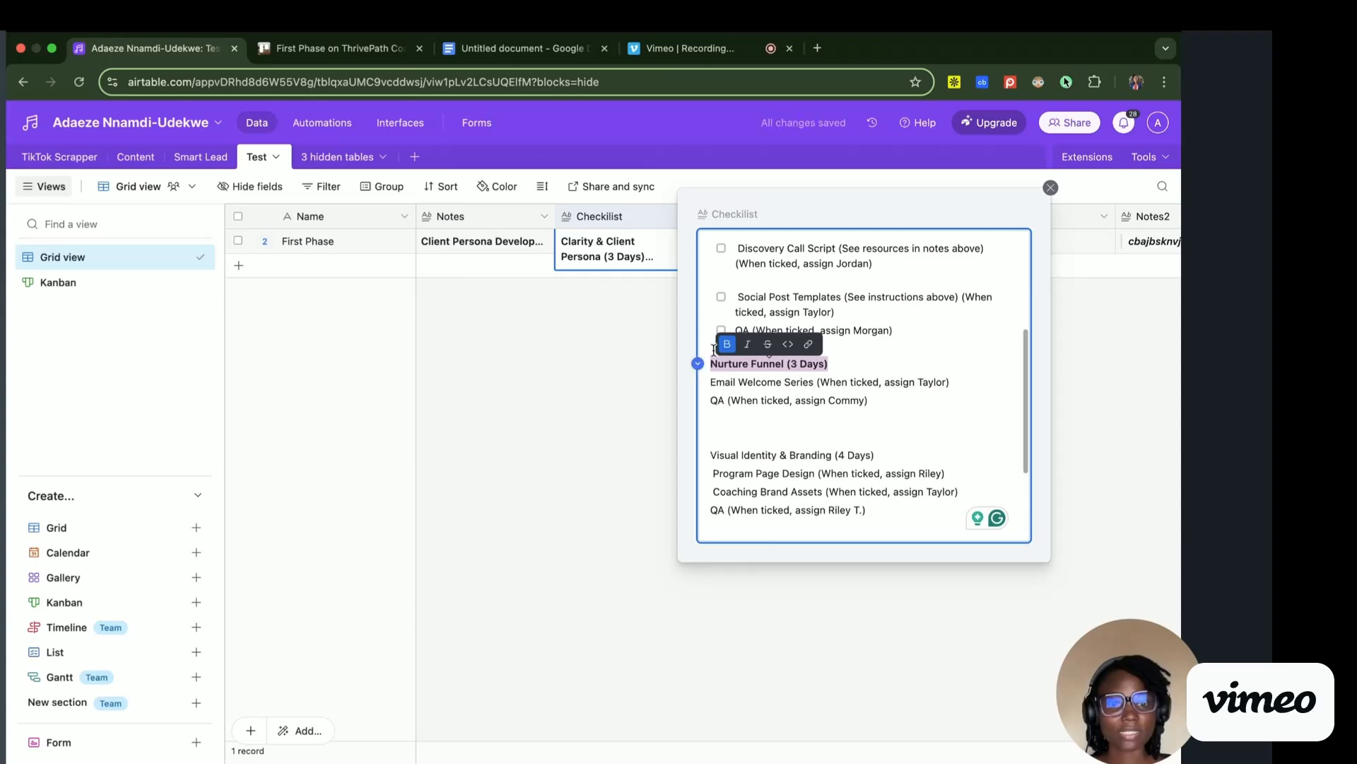
- Format "Nurture Funnel (3 Days)" as a small heading and turn its Email Welcome Series and QA lines into checklist items
{"action": "left_click", "coordinate": [709, 363]}
{"action": "left_click", "coordinate": [697, 362]}
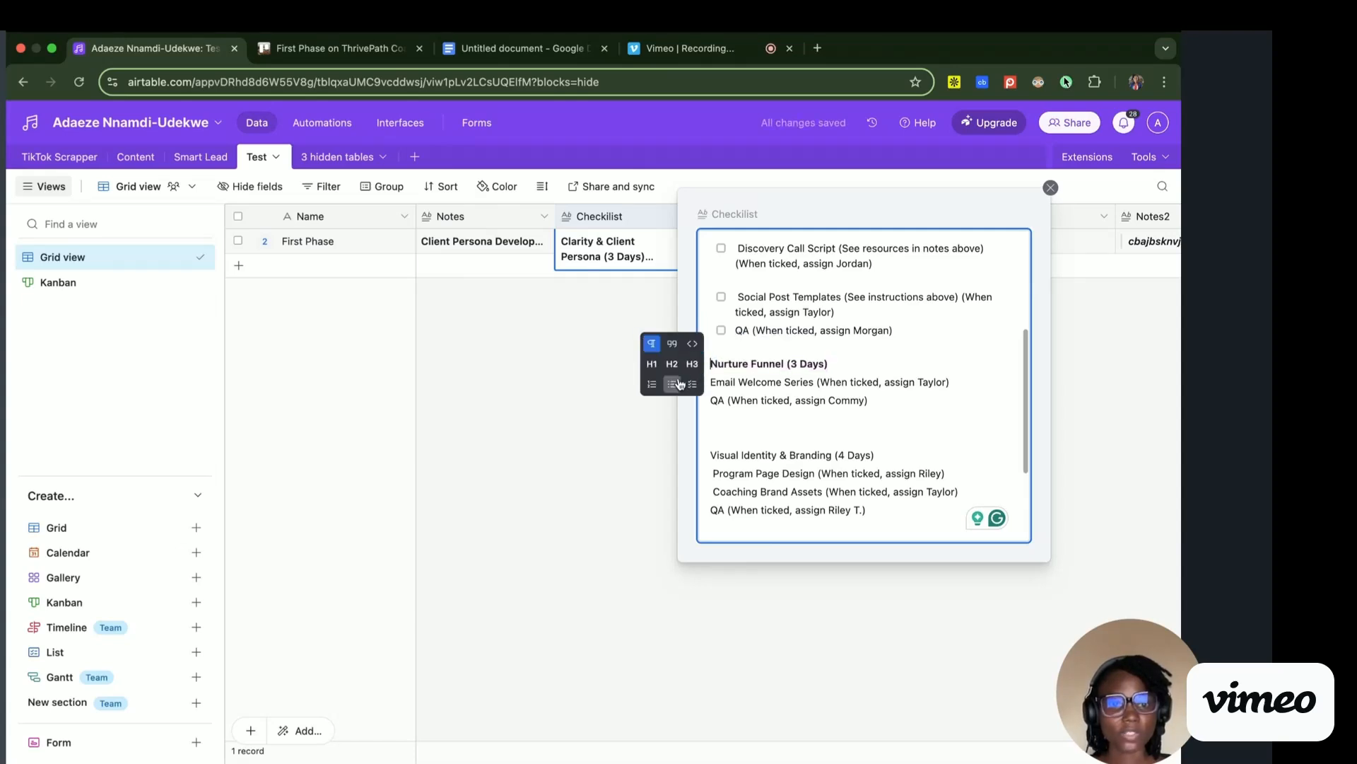
{"action": "left_click", "coordinate": [692, 368]}
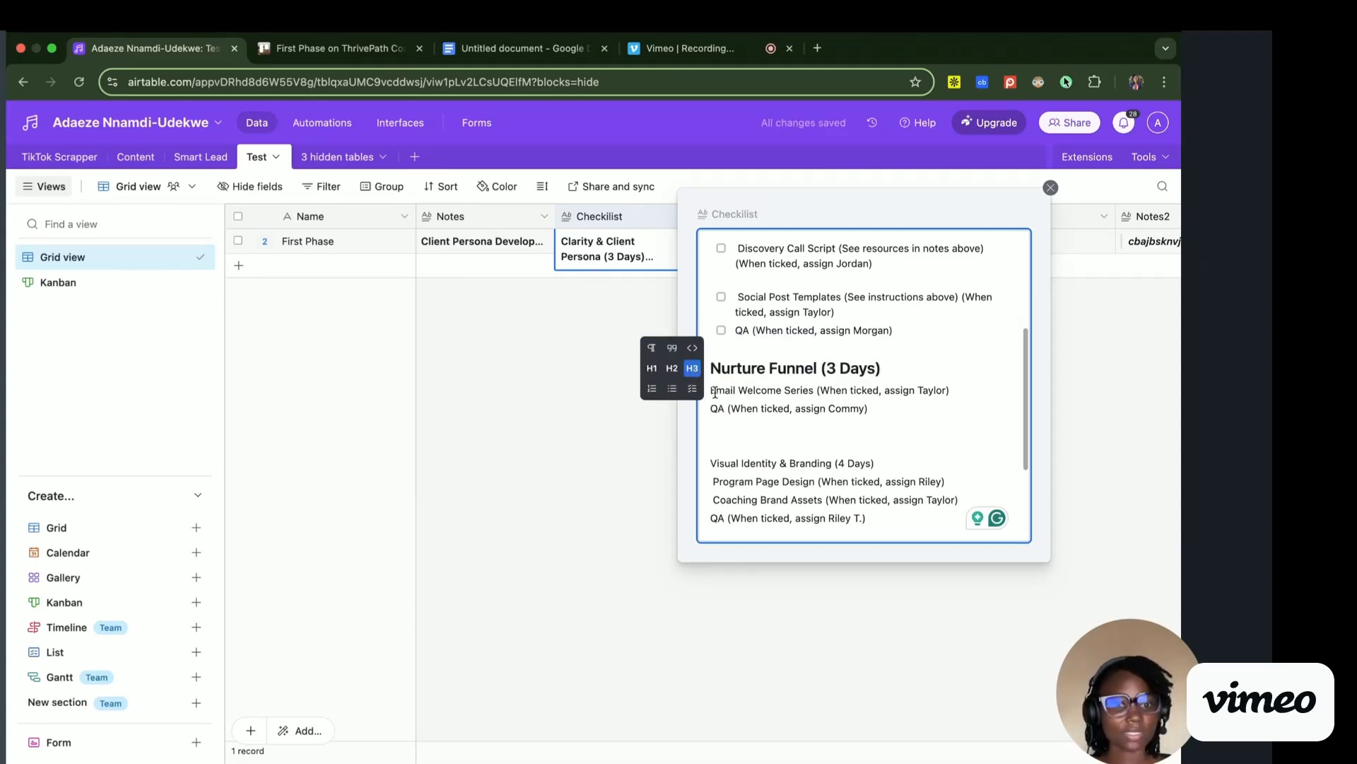
{"action": "left_click", "coordinate": [696, 389]}
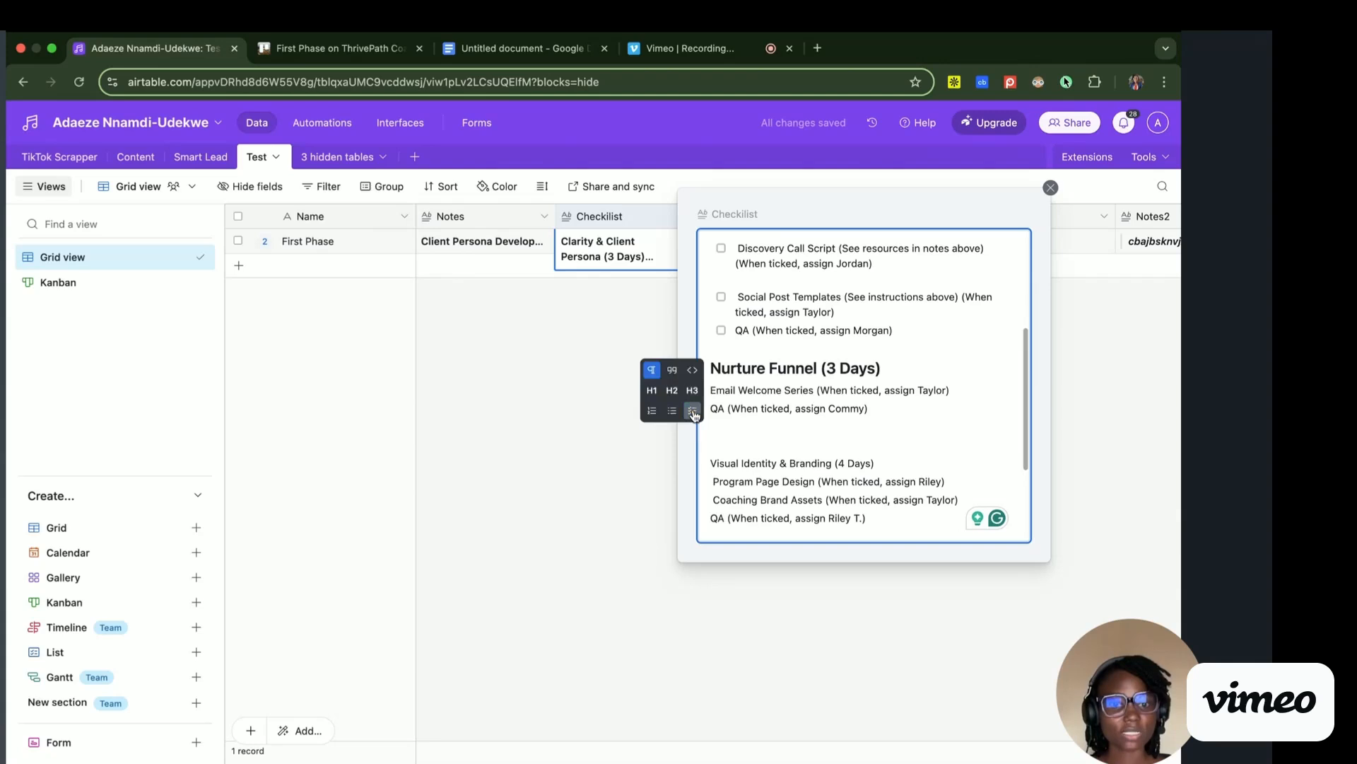
{"action": "left_click", "coordinate": [693, 411]}
{"action": "left_click", "coordinate": [696, 408]}
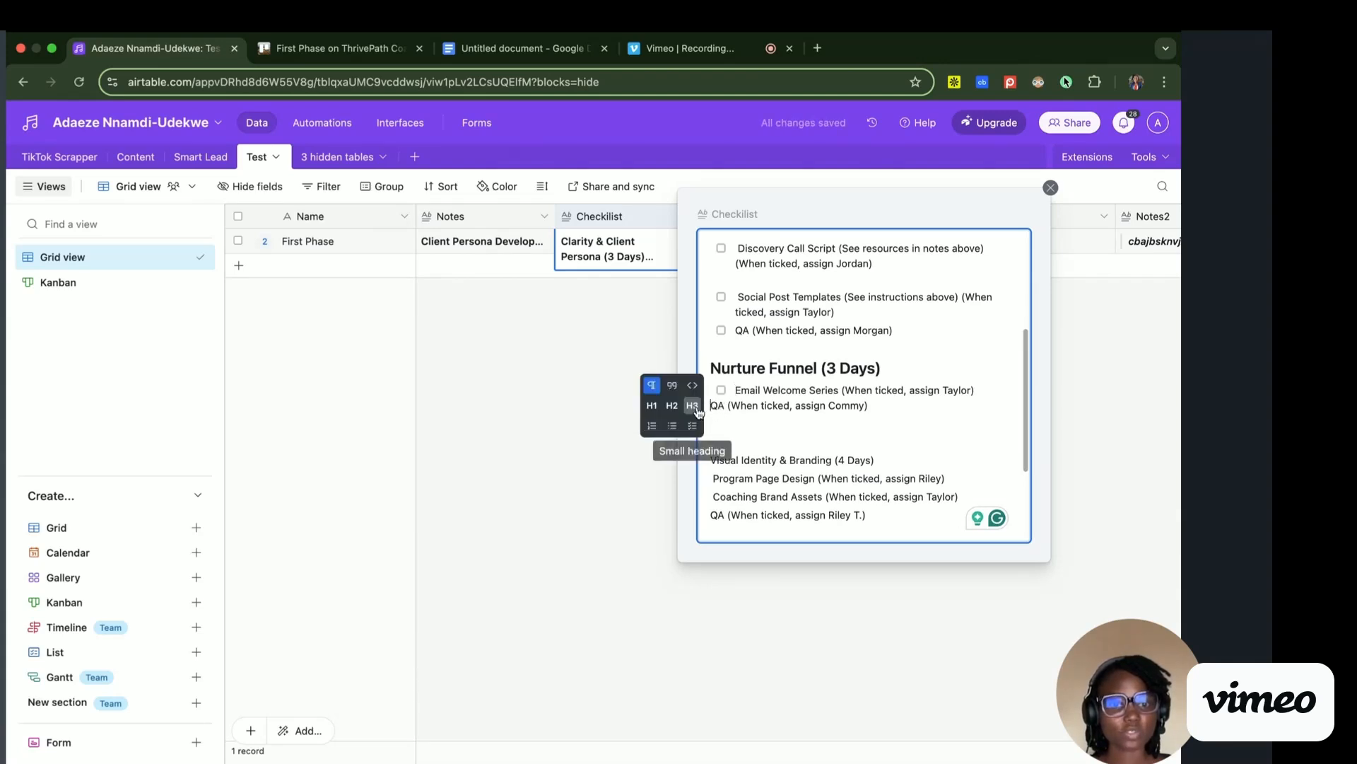
{"action": "left_click", "coordinate": [692, 428]}
- Remove the extra blank line above "Visual Identity & Branding (4 Days)", keeping one empty line between the sections
{"action": "mouse_move", "coordinate": [717, 461]}
{"action": "left_mouse_down"}
{"action": "mouse_move", "coordinate": [744, 461]}
{"action": "mouse_move", "coordinate": [713, 443]}
{"action": "left_mouse_up"}
{"action": "left_click_drag", "start_coordinate": [877, 460], "coordinate": [788, 460]}
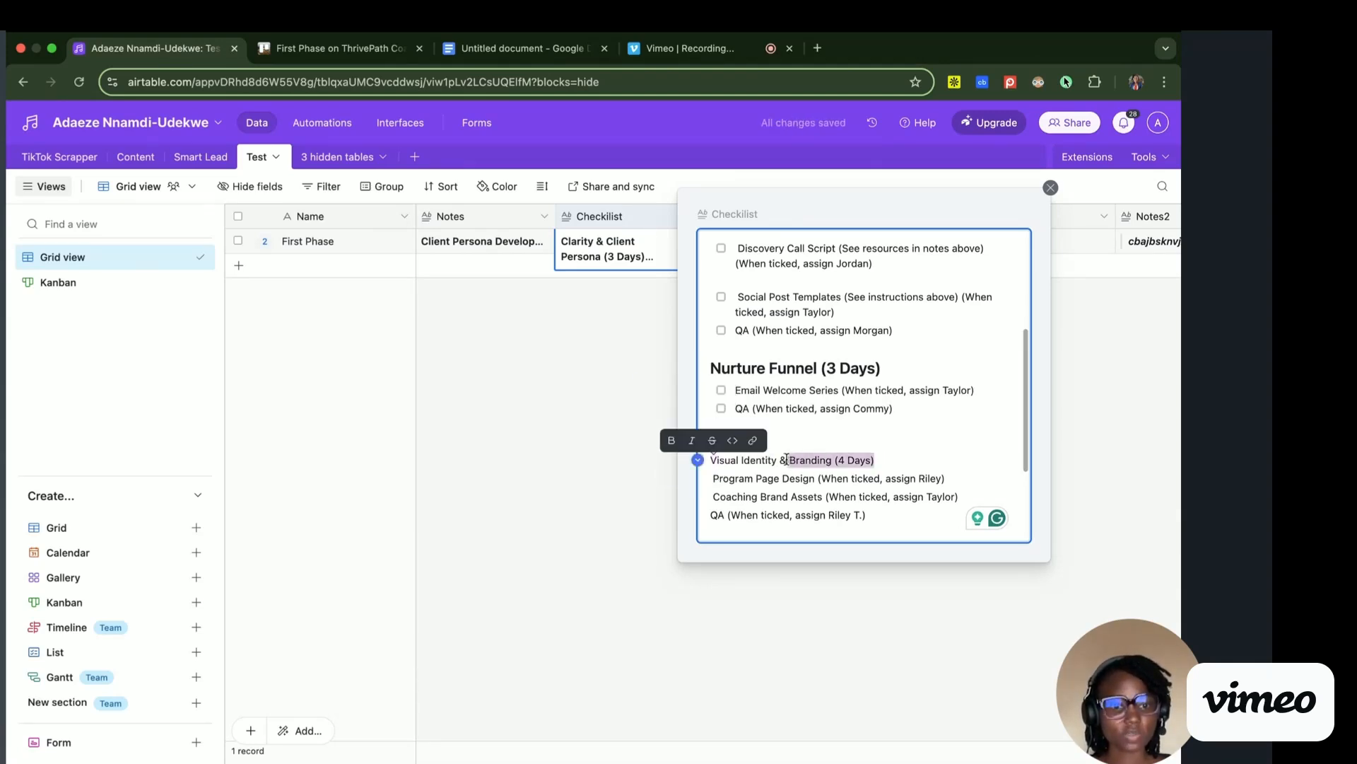
{"action": "left_click", "coordinate": [712, 464]}
{"action": "key", "text": "BackSpace"}
{"action": "key", "text": "BackSpace"}
{"action": "key", "text": "Return"}
- Make "Visual Identity & Branding (4 Days)" bold and format it as a small heading
{"action": "left_click_drag", "start_coordinate": [712, 444], "coordinate": [882, 444]}
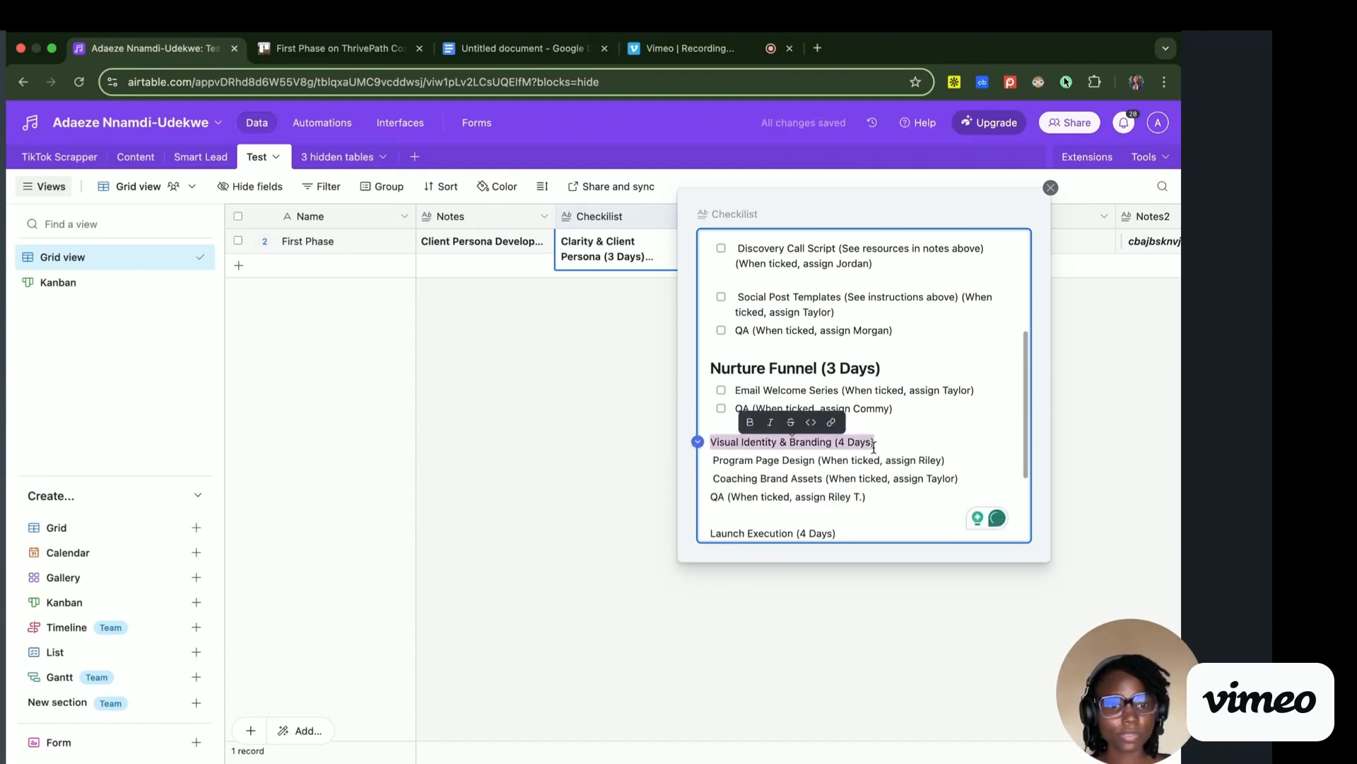
{"action": "left_click", "coordinate": [752, 423]}
{"action": "left_click", "coordinate": [711, 442]}
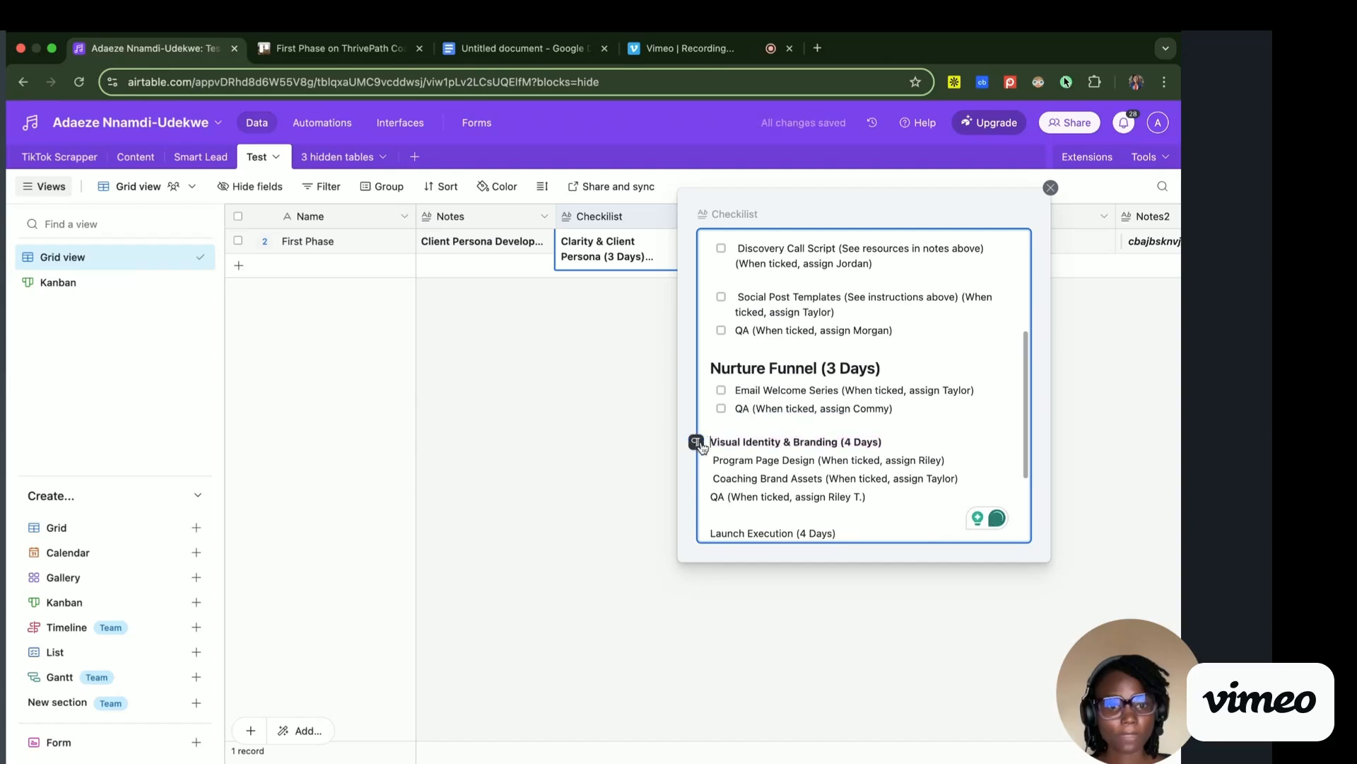
{"action": "left_click", "coordinate": [698, 441]}
{"action": "left_click", "coordinate": [694, 445]}
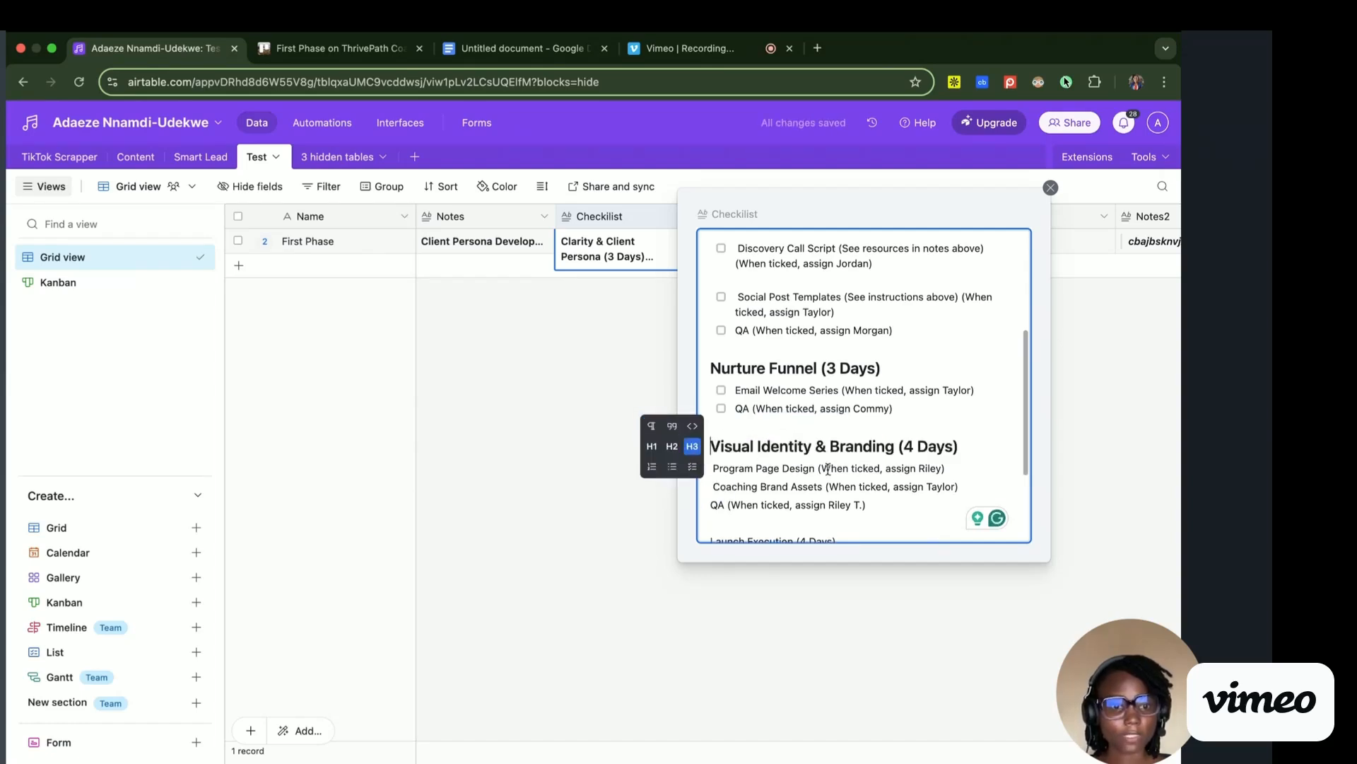
- Turn the Program Page Design, Coaching Brand Assets and QA lines under Visual Identity & Branding into checklist items
{"action": "left_click", "coordinate": [714, 469]}
{"action": "left_click", "coordinate": [697, 468]}
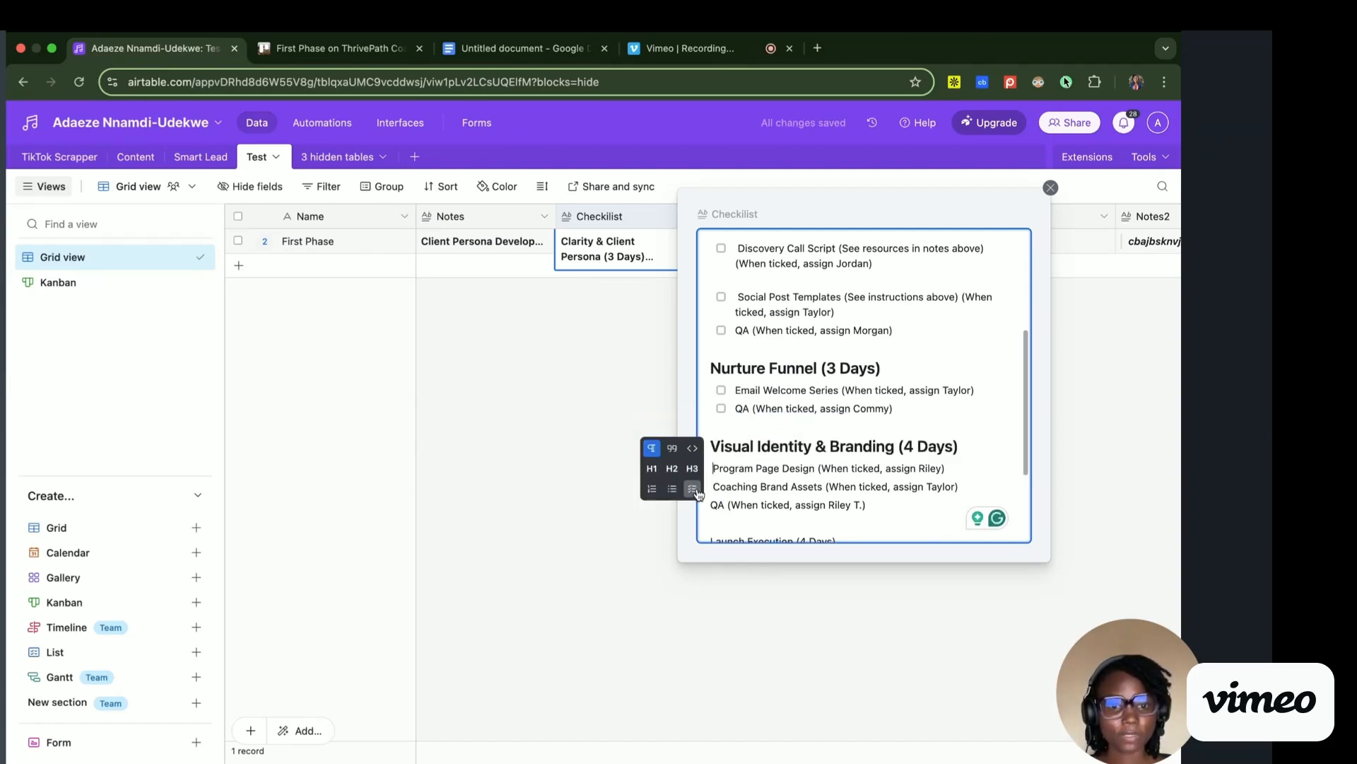
{"action": "left_click", "coordinate": [692, 488]}
{"action": "left_click", "coordinate": [710, 484]}
{"action": "left_click", "coordinate": [697, 484]}
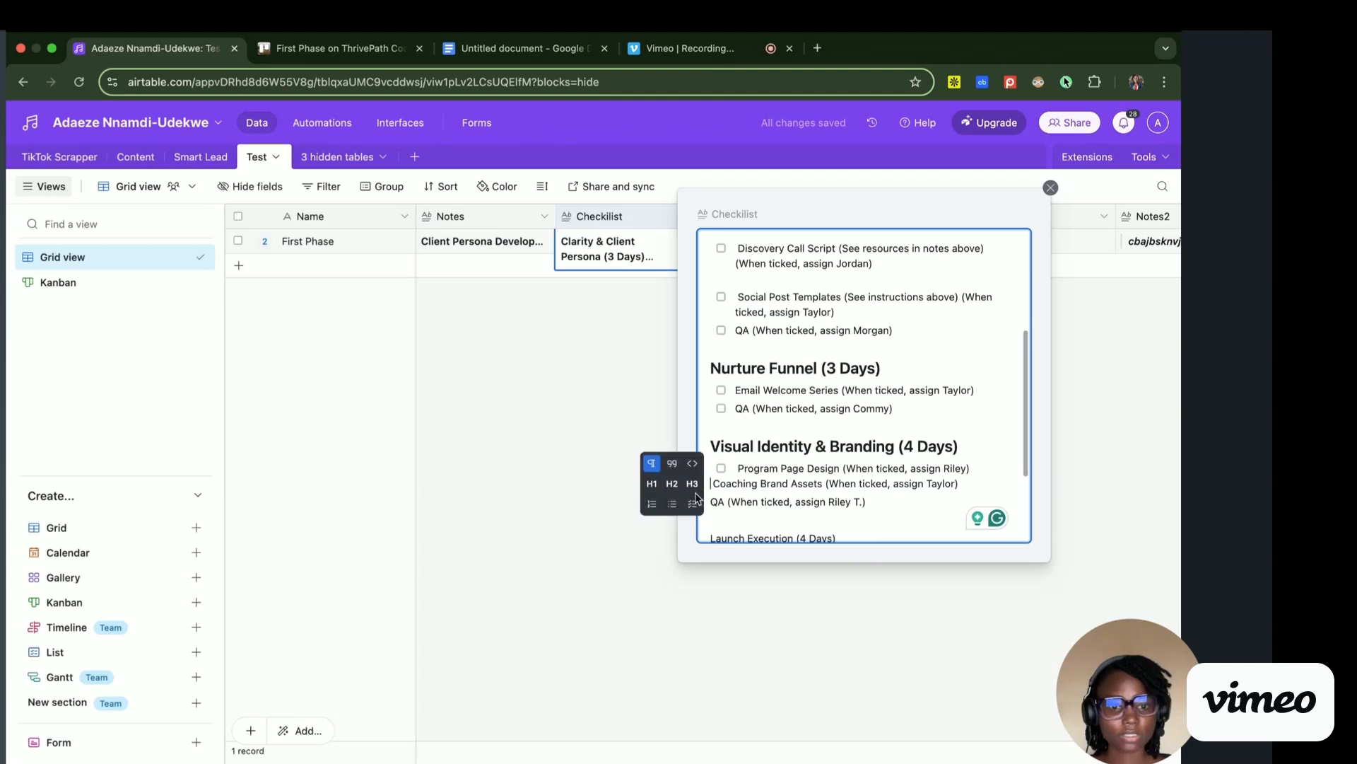
{"action": "left_click", "coordinate": [692, 505]}
{"action": "left_click", "coordinate": [696, 501]}
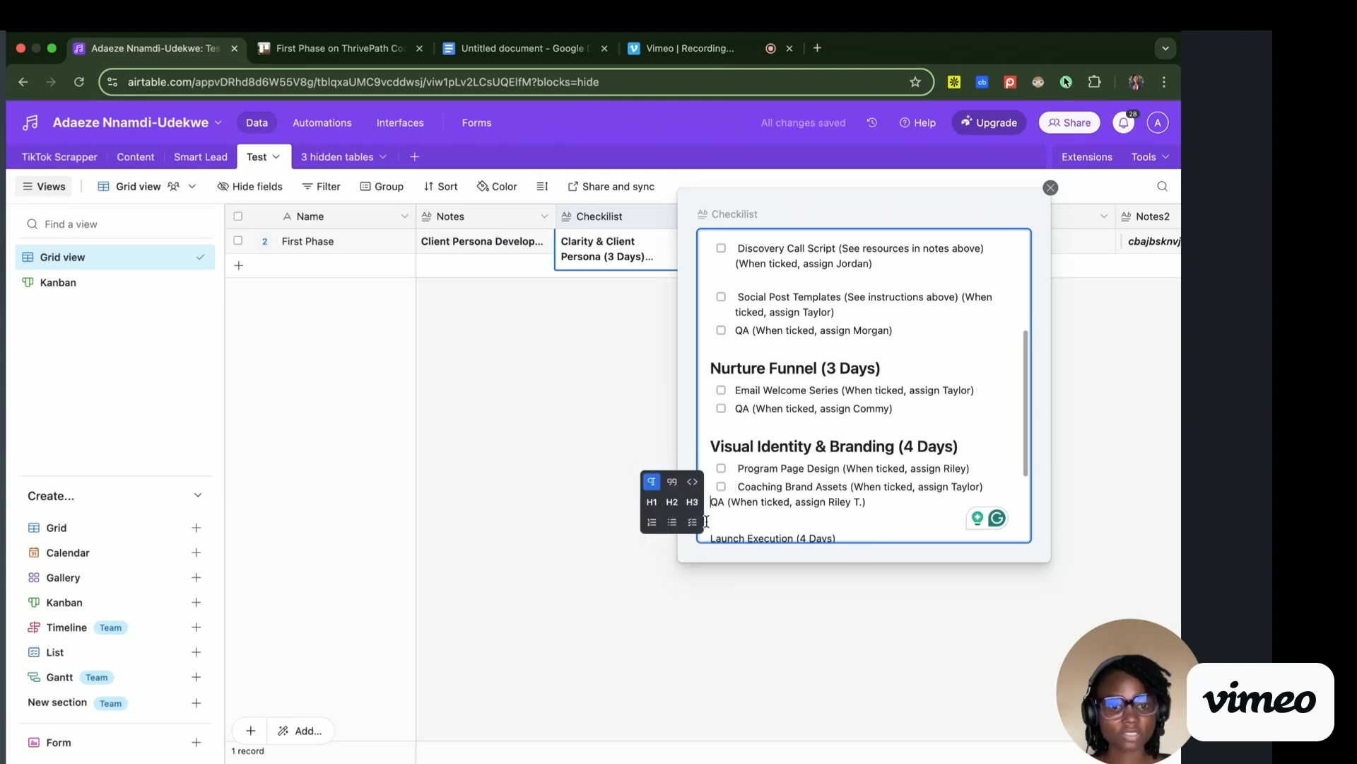
{"action": "left_click", "coordinate": [693, 524]}
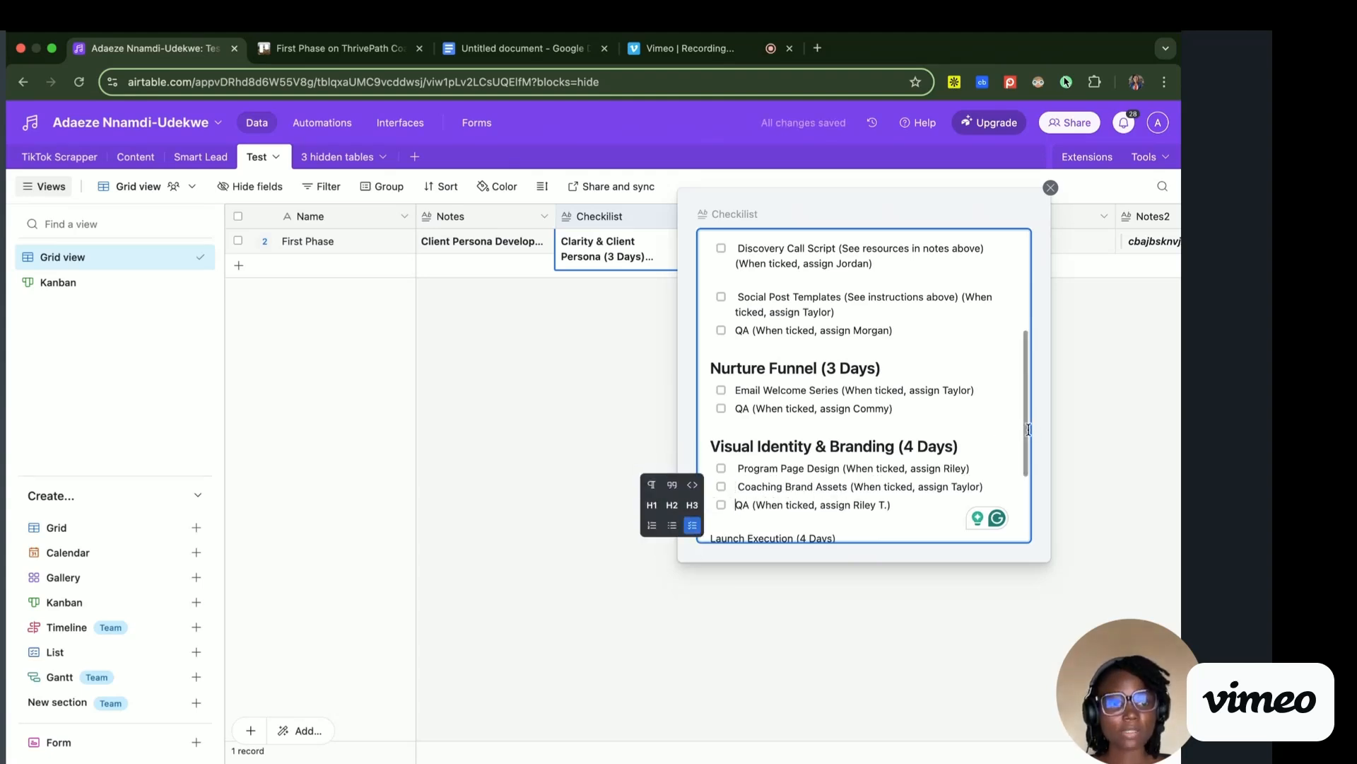
- Make "Launch Execution (4 Days)" bold and format it as a small heading
{"action": "scroll", "coordinate": [1030, 428], "scroll_direction": "down", "scroll_amount": 3}
{"action": "left_click_drag", "start_coordinate": [839, 444], "coordinate": [709, 444]}
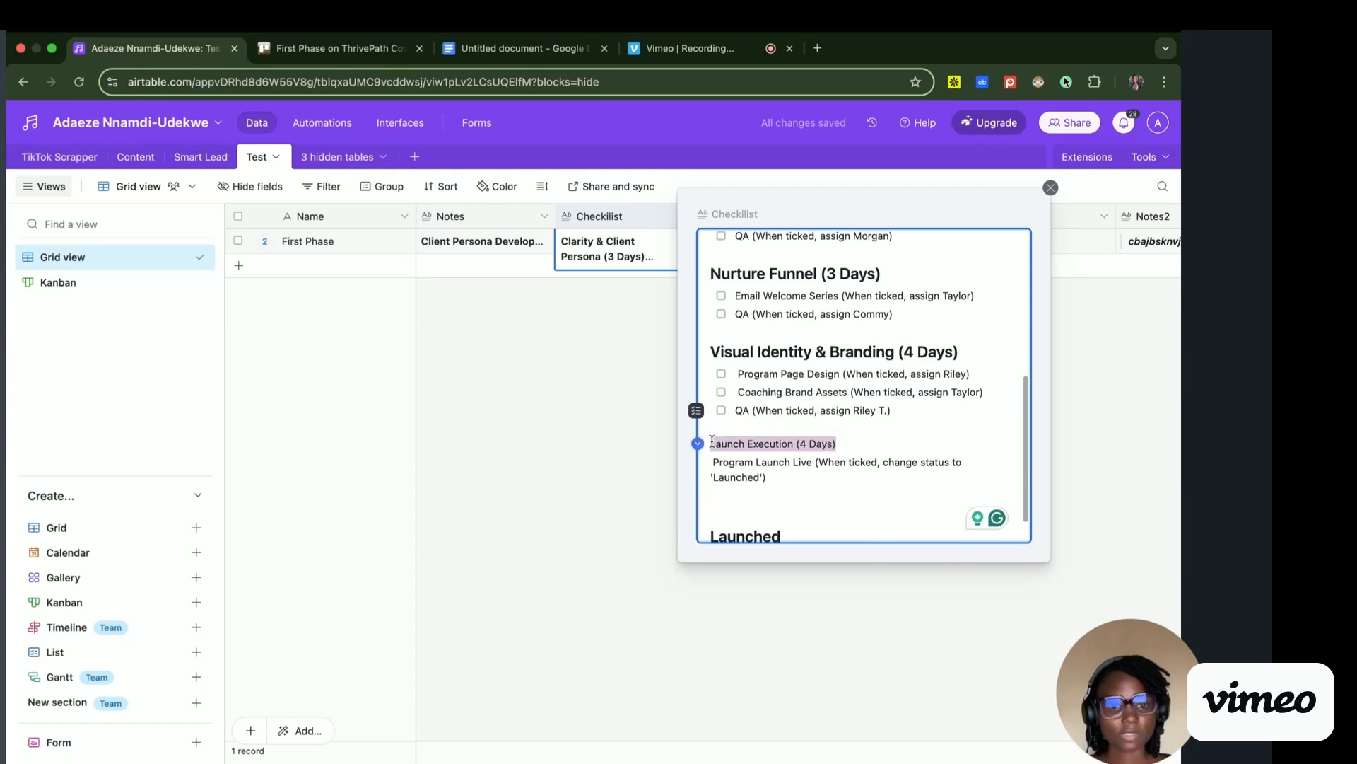
{"action": "left_click", "coordinate": [730, 424]}
{"action": "left_click", "coordinate": [711, 443]}
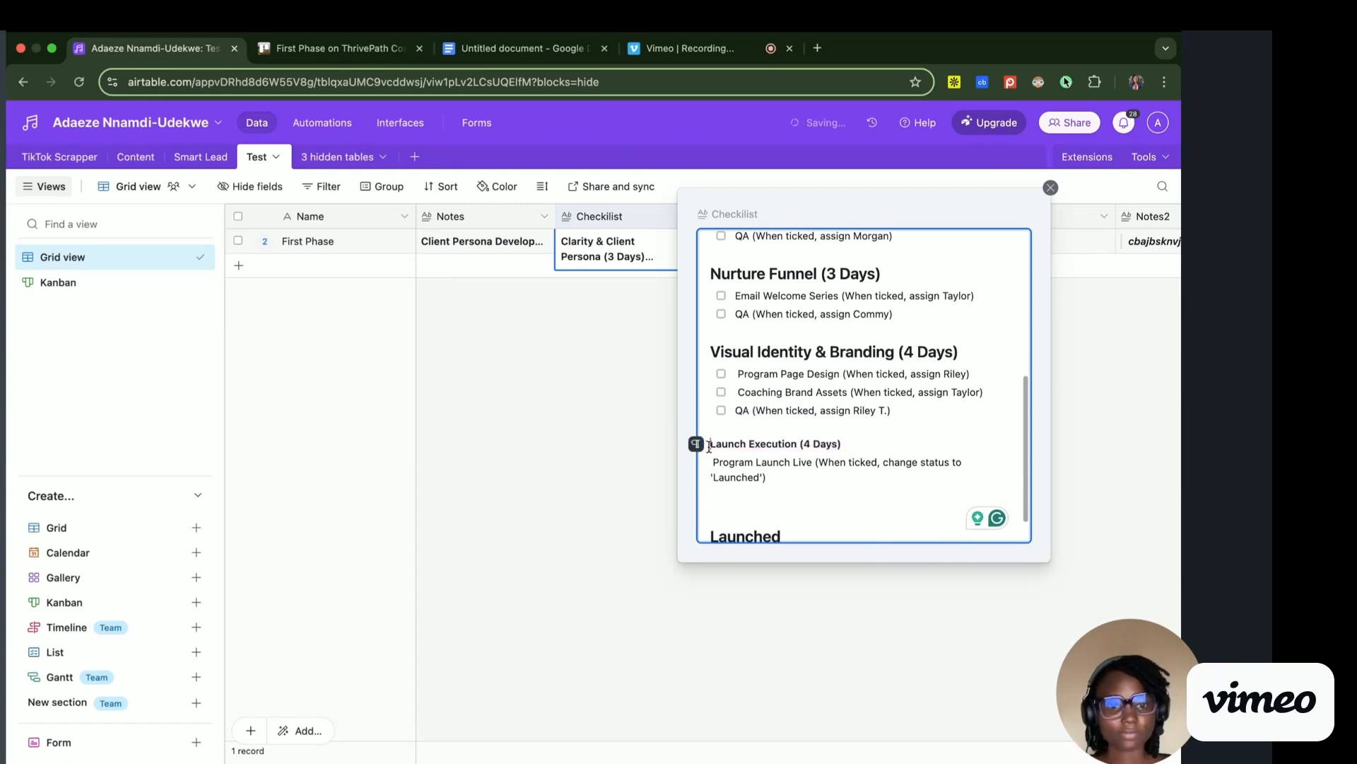
{"action": "left_click", "coordinate": [698, 443]}
{"action": "left_click", "coordinate": [692, 464]}
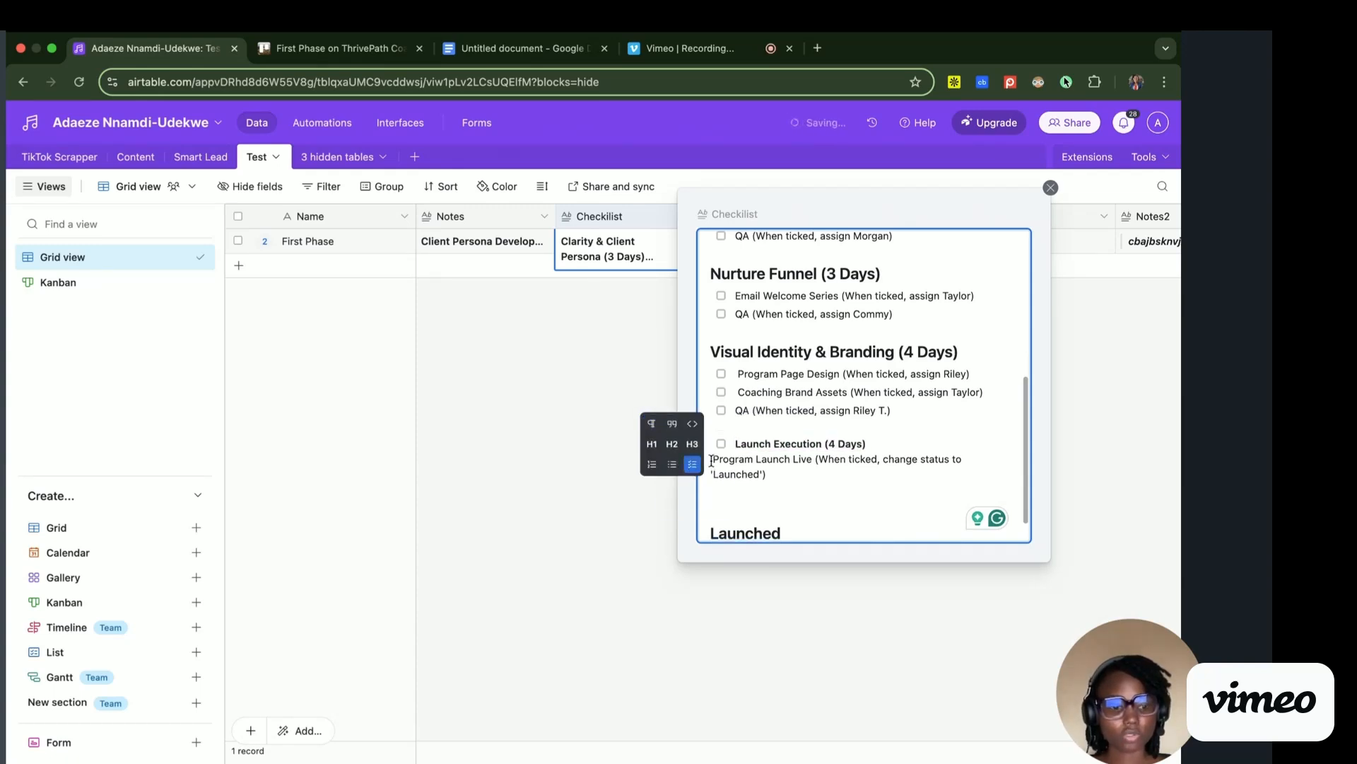
{"action": "left_click", "coordinate": [672, 444]}
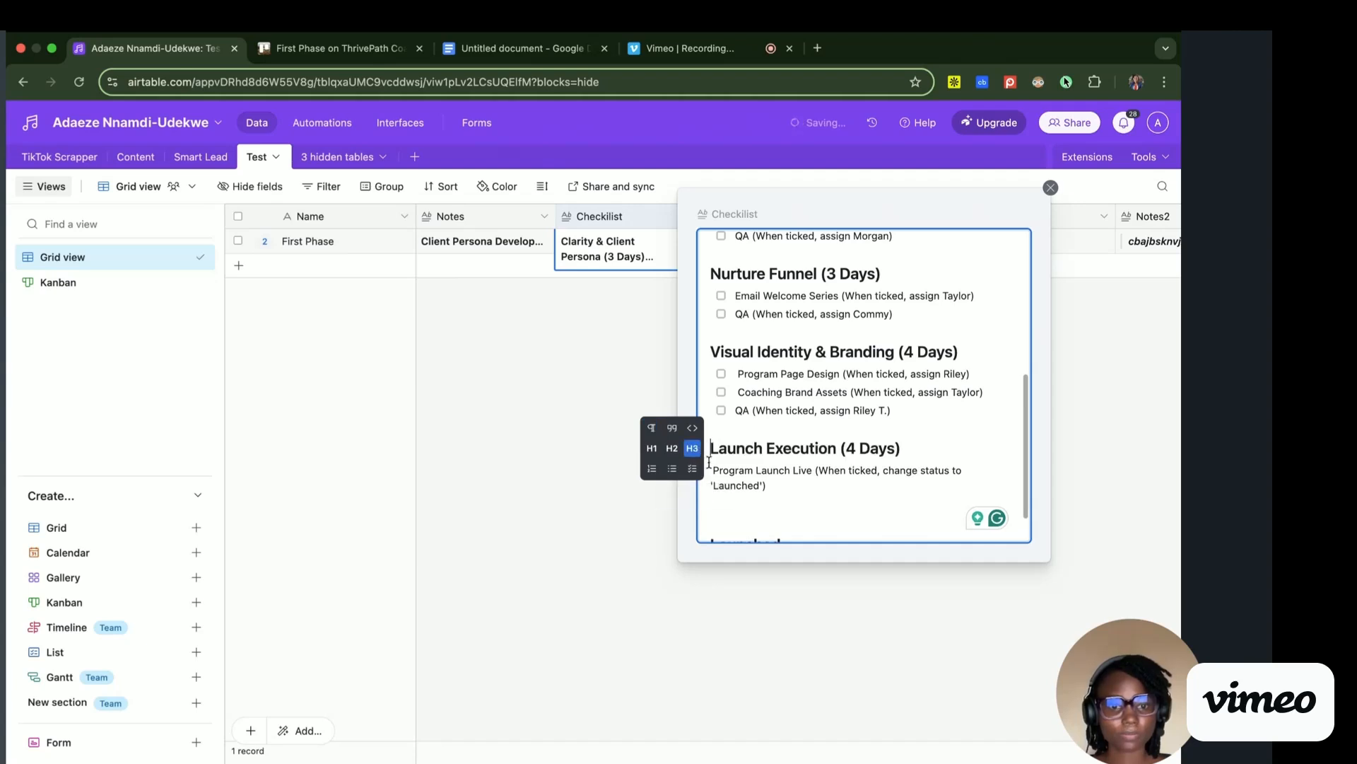
- Turn the "Program Launch Live" line under Launch Execution into a checklist item
{"action": "left_click", "coordinate": [698, 472]}
{"action": "left_click", "coordinate": [692, 490]}
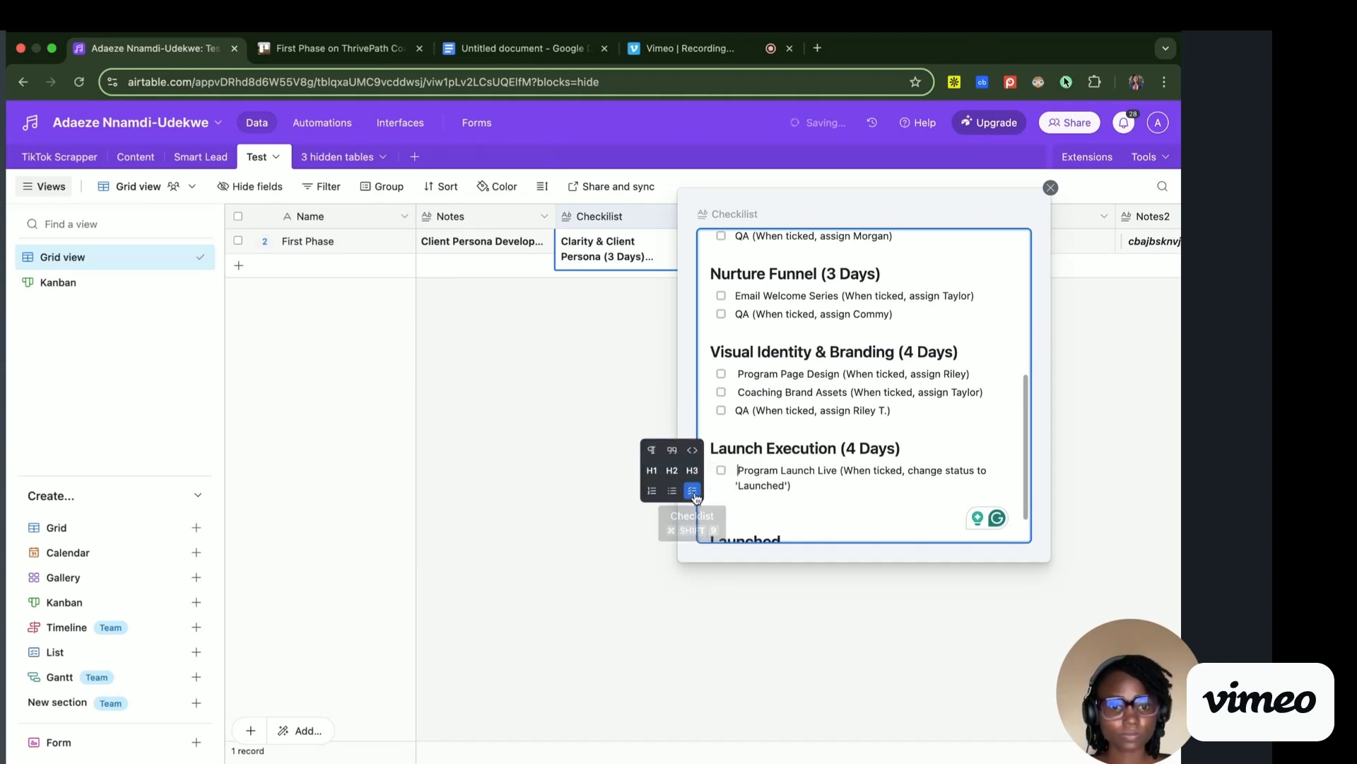
{"action": "scroll", "coordinate": [1021, 460], "scroll_direction": "down", "scroll_amount": 2}
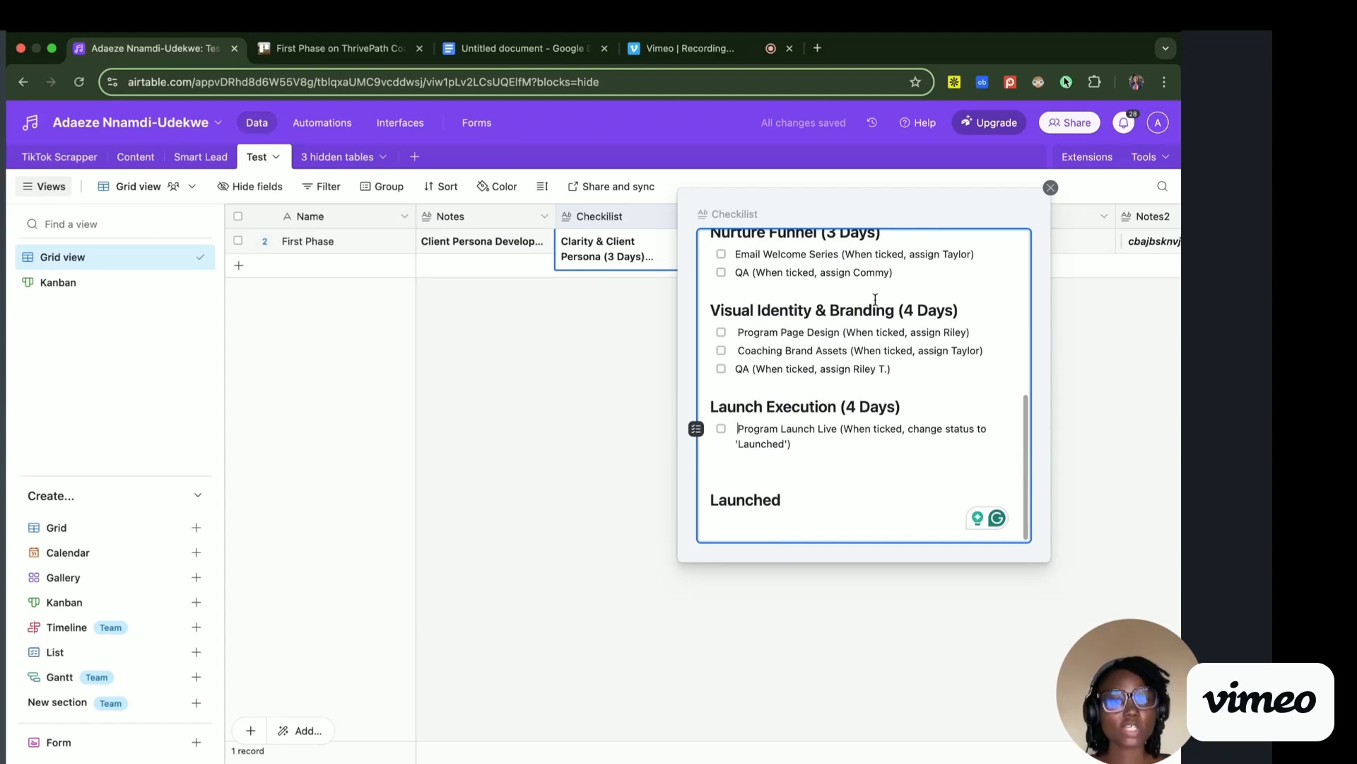
- Glance at the First Phase card's checklists in Trello, return to Airtable to review the formatted checklist's opening sections, and close the expanded checklist editor
{"action": "left_click", "coordinate": [331, 47]}
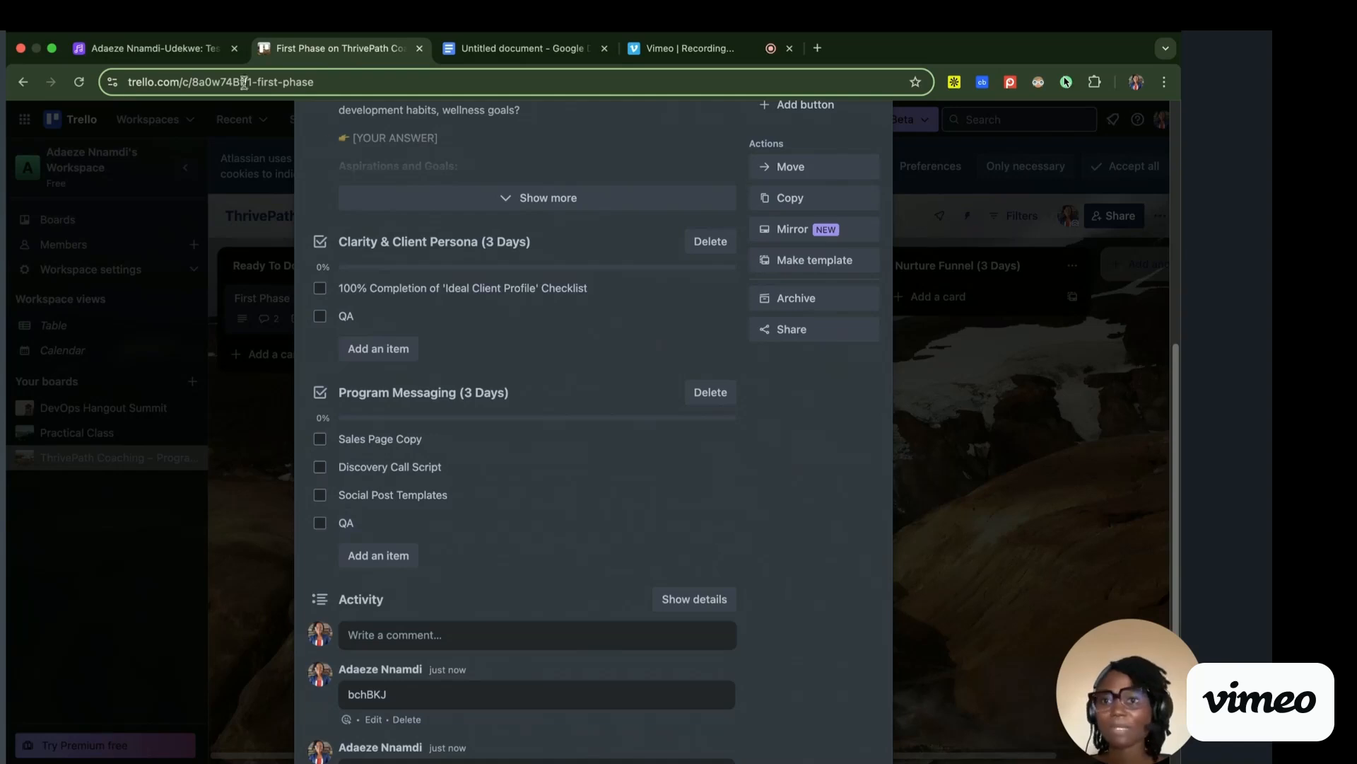
{"action": "left_click", "coordinate": [145, 48]}
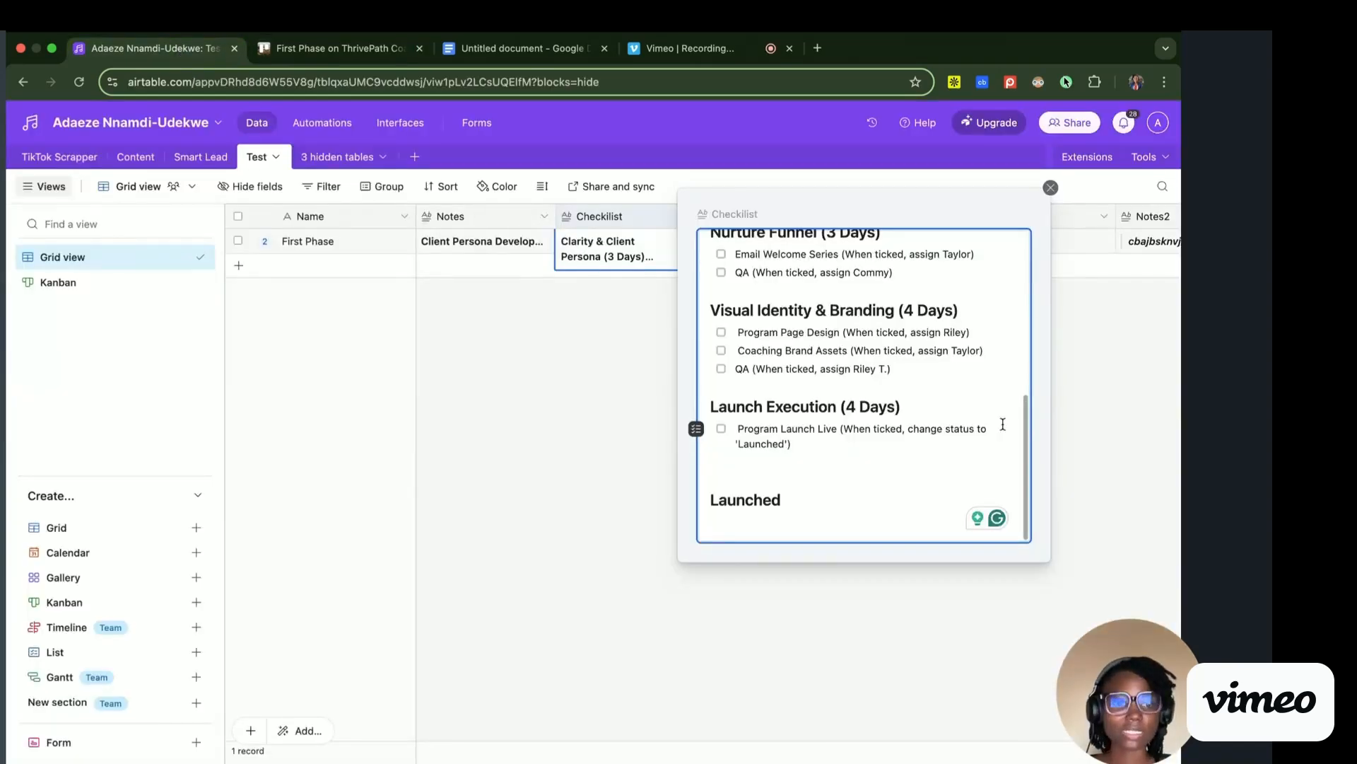
{"action": "scroll", "coordinate": [1017, 318], "scroll_direction": "up", "scroll_amount": 4}
{"action": "scroll", "coordinate": [1017, 319], "scroll_direction": "up", "scroll_amount": 3}
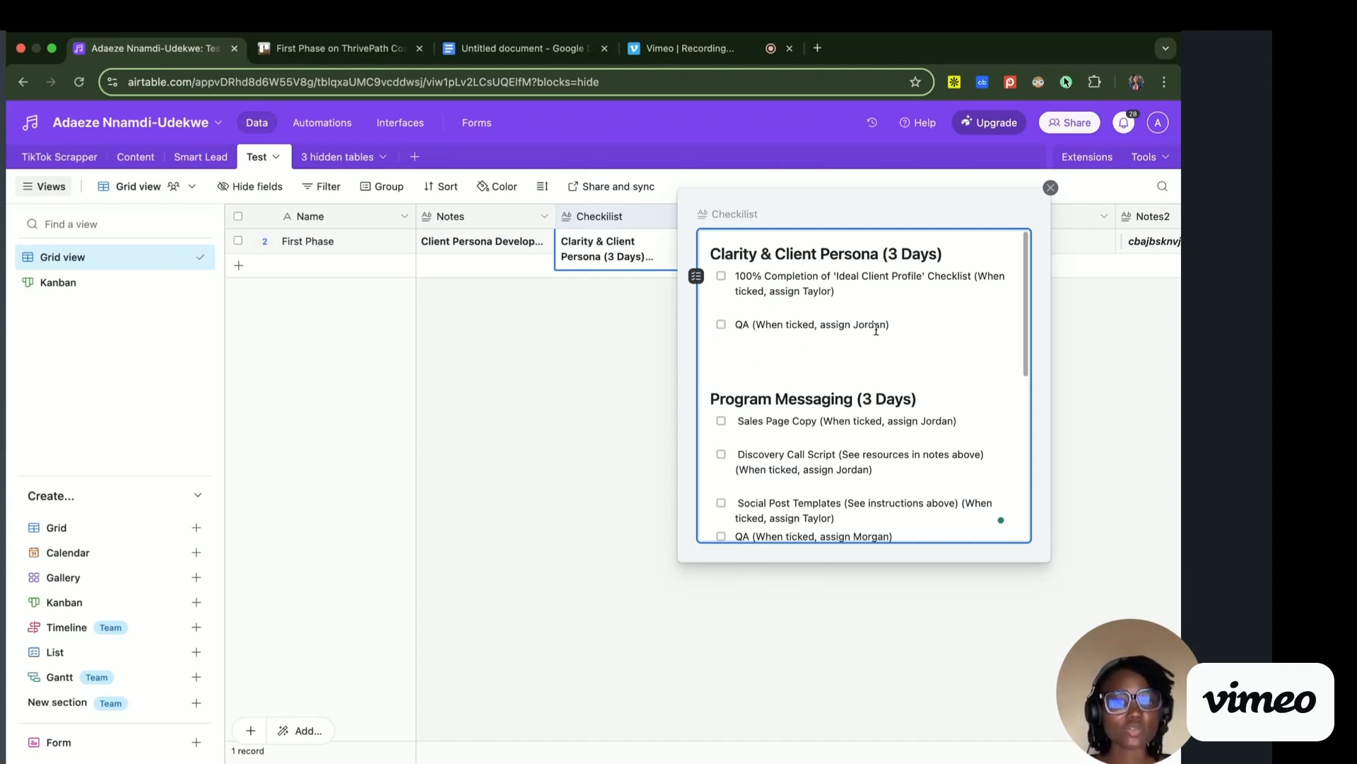
{"action": "left_click_drag", "start_coordinate": [712, 398], "coordinate": [927, 400]}
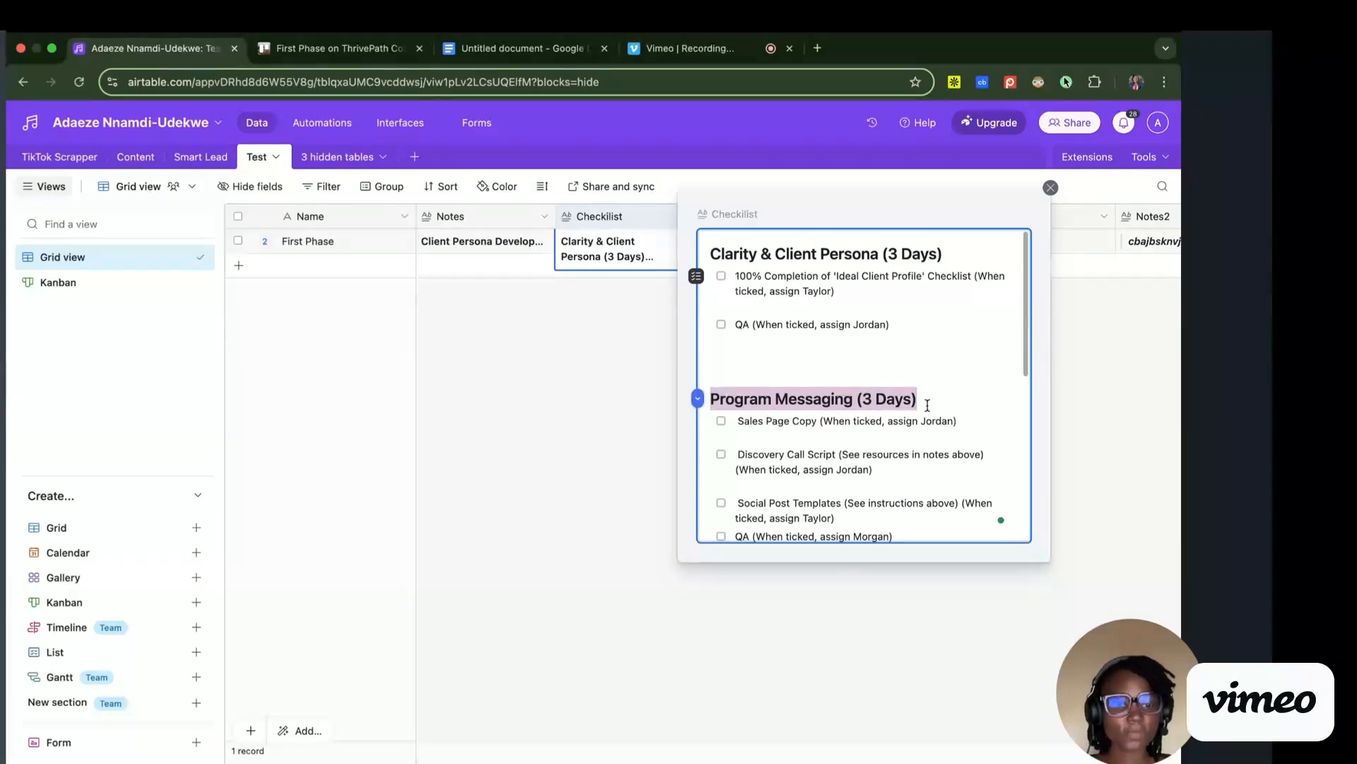
{"action": "left_click", "coordinate": [715, 398]}
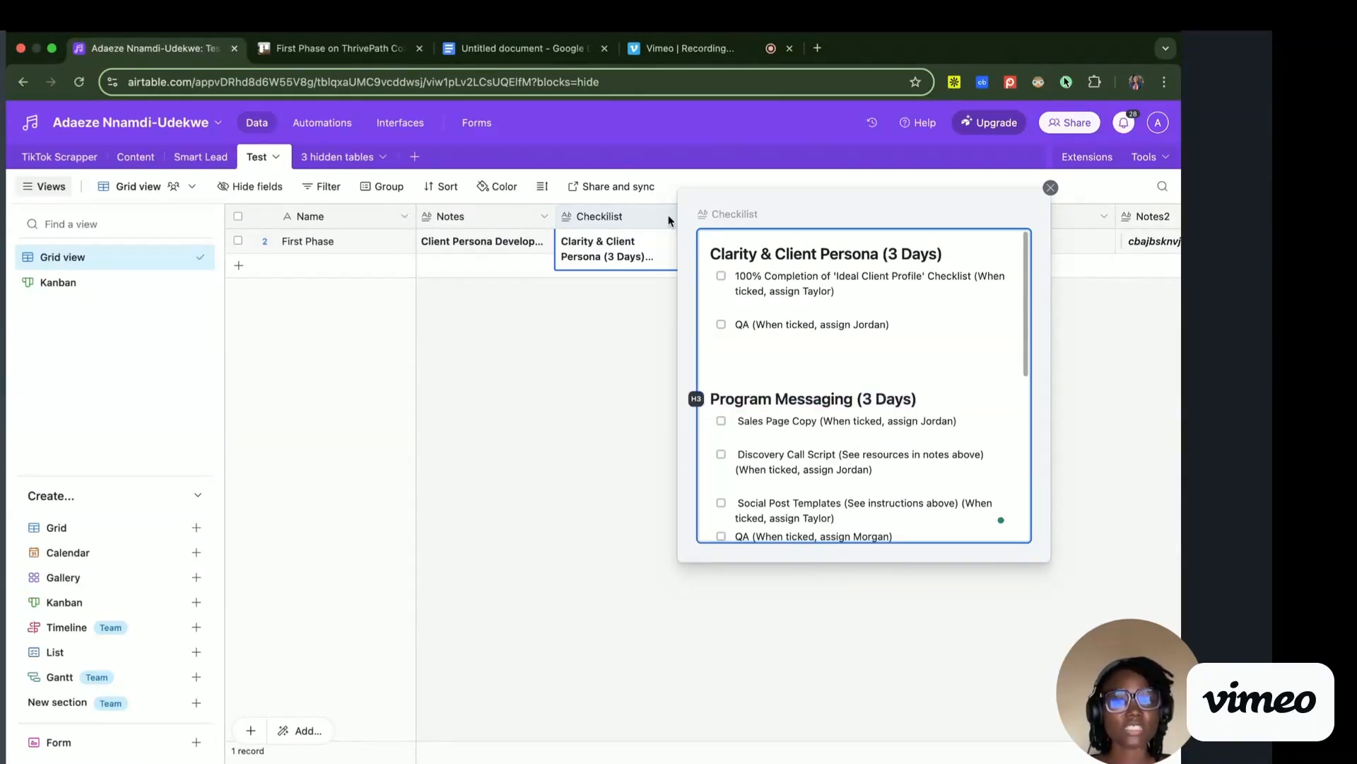
{"action": "left_click_drag", "start_coordinate": [719, 398], "coordinate": [877, 394]}
{"action": "left_click", "coordinate": [902, 396]}
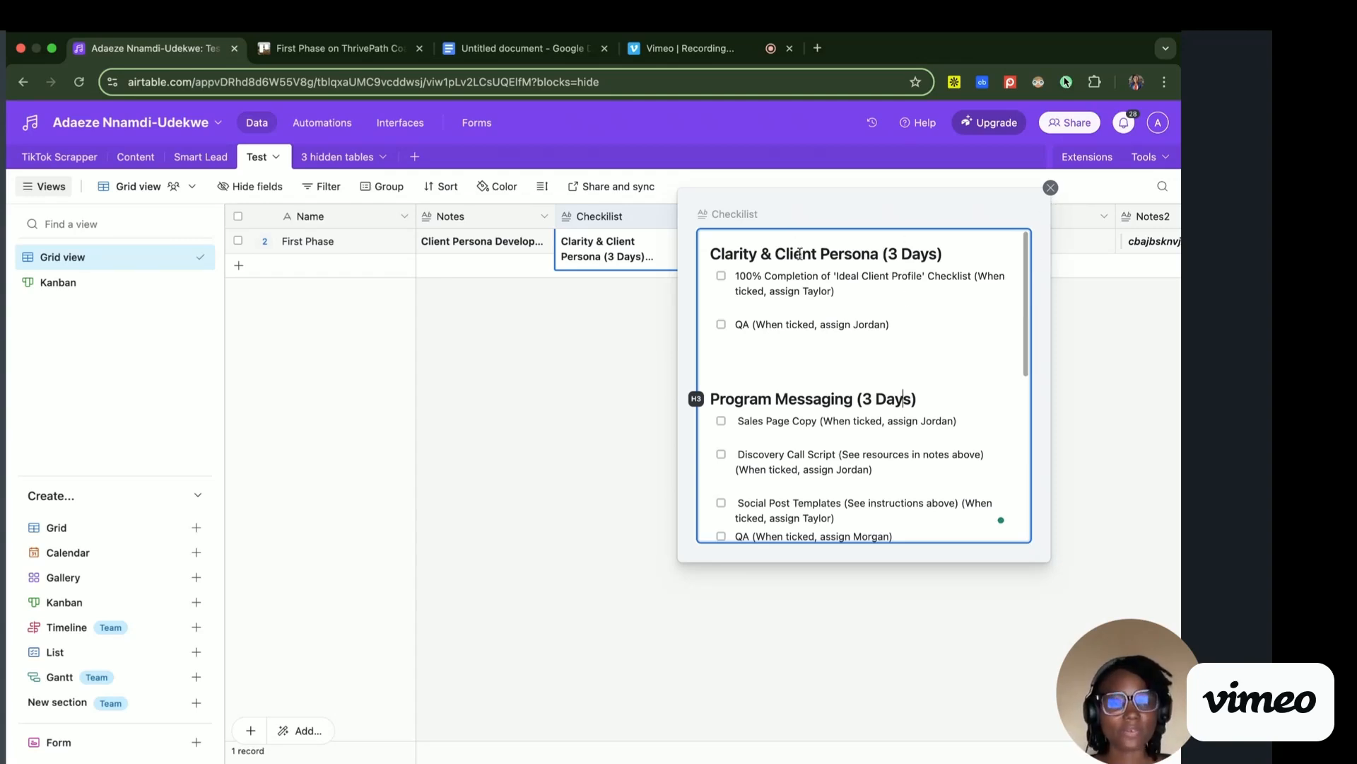
{"action": "left_click", "coordinate": [1051, 188]}
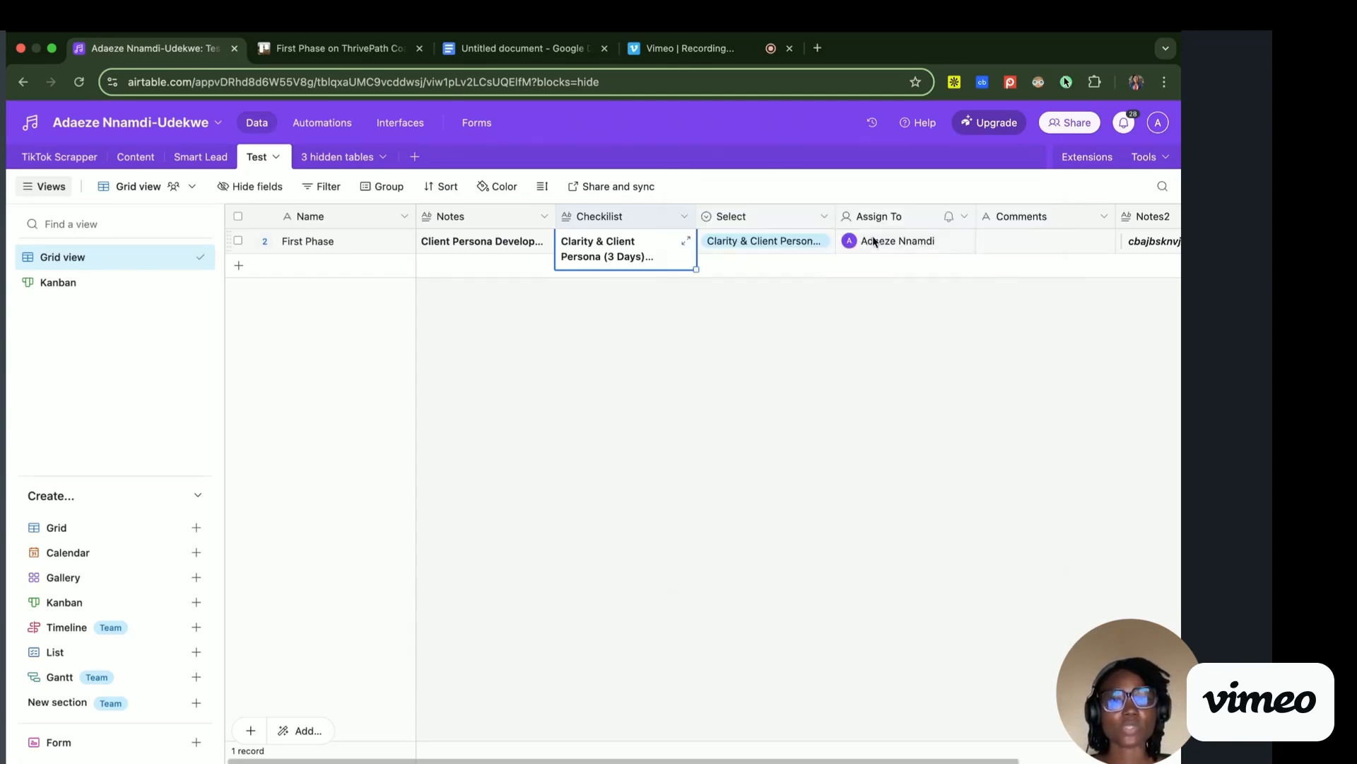
- Examine the available options in the First Phase record's Select field and the user choices in its Assign To field
{"action": "left_click", "coordinate": [804, 244]}
{"action": "left_click", "coordinate": [792, 248]}
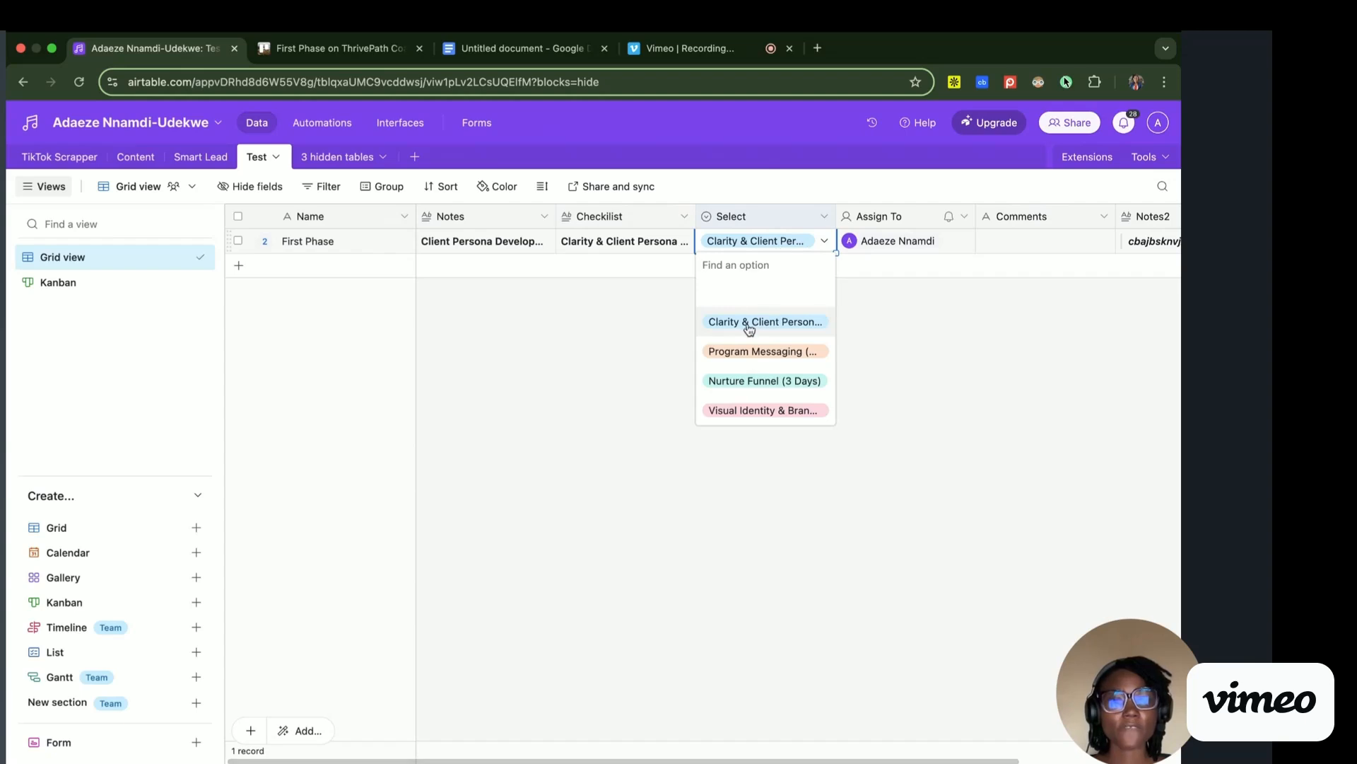
{"action": "left_click", "coordinate": [901, 240]}
{"action": "left_click", "coordinate": [904, 253]}
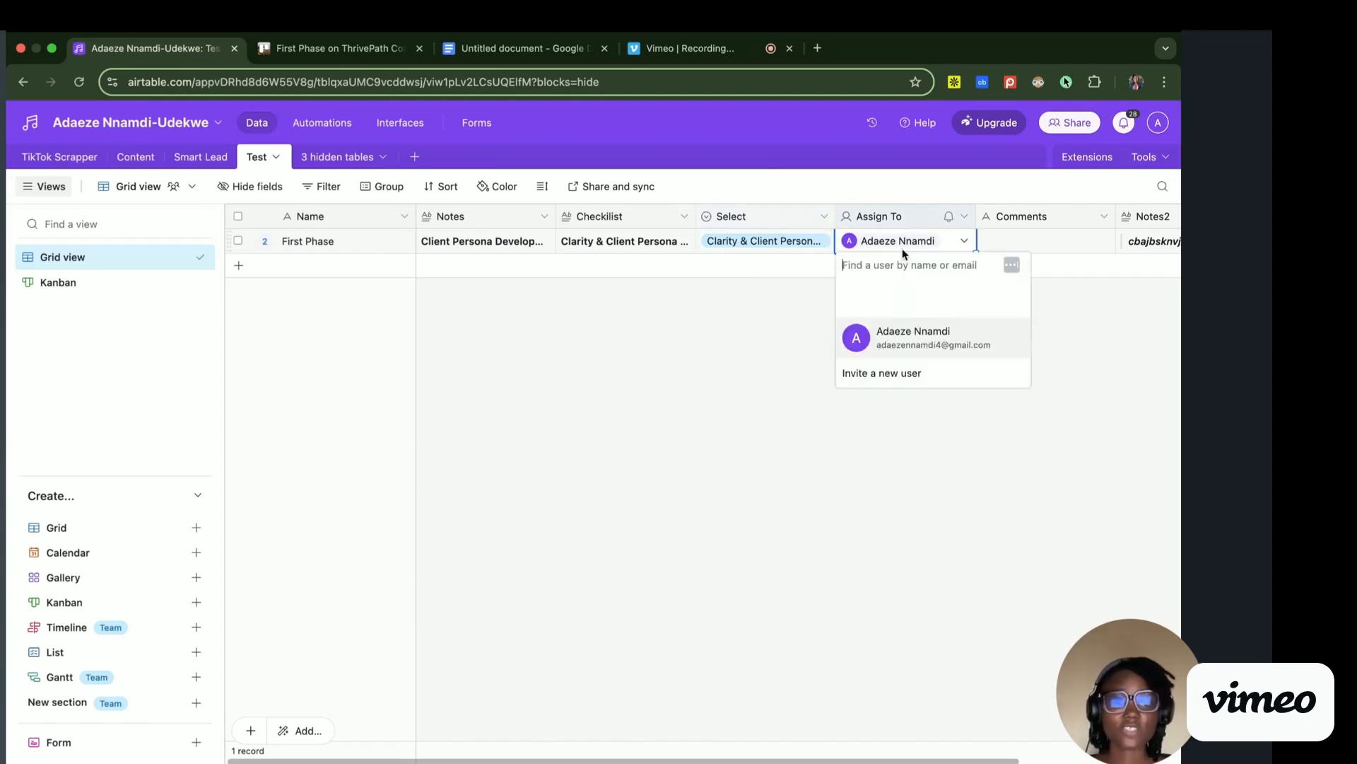
{"action": "left_click", "coordinate": [878, 173]}
- Set the First Phase record's Select field to Program Messaging (3 Days) and clear its Assign To field
{"action": "left_click", "coordinate": [782, 243]}
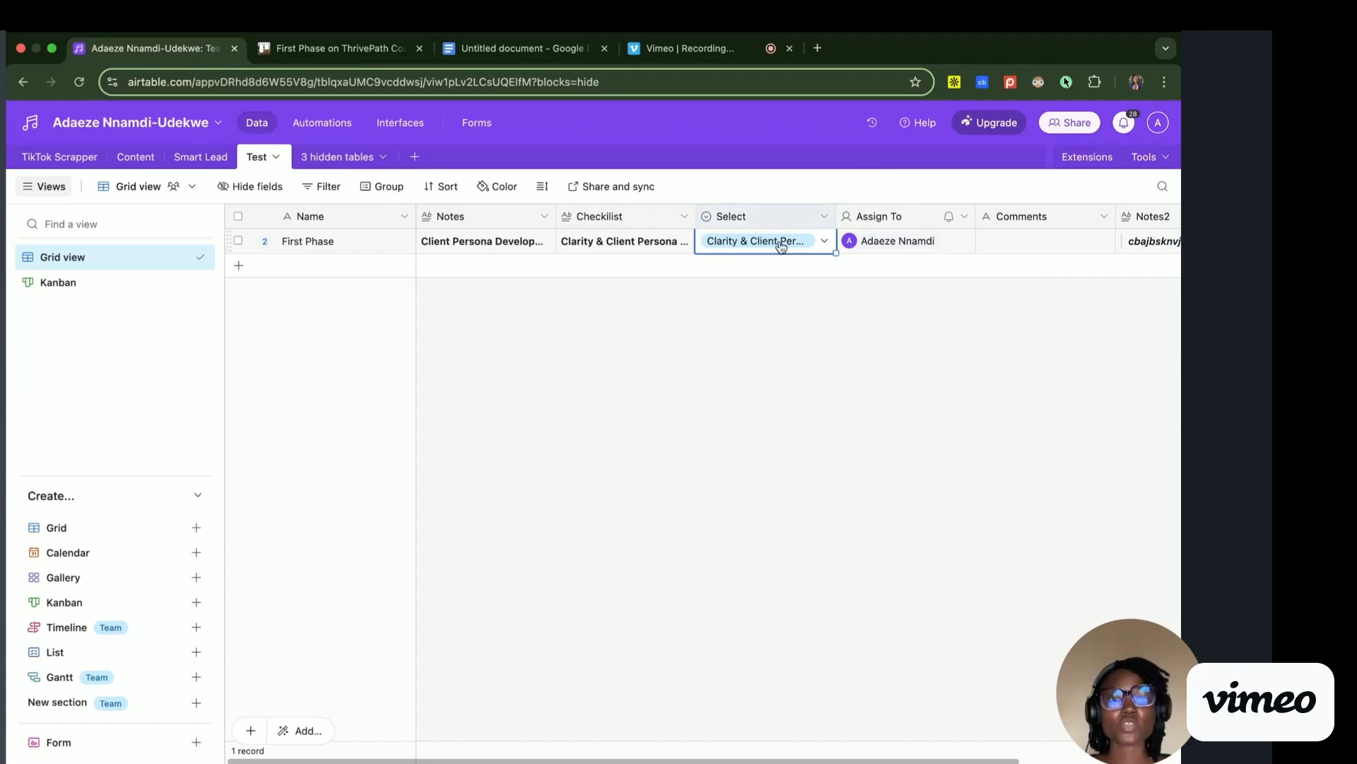
{"action": "left_click", "coordinate": [780, 244]}
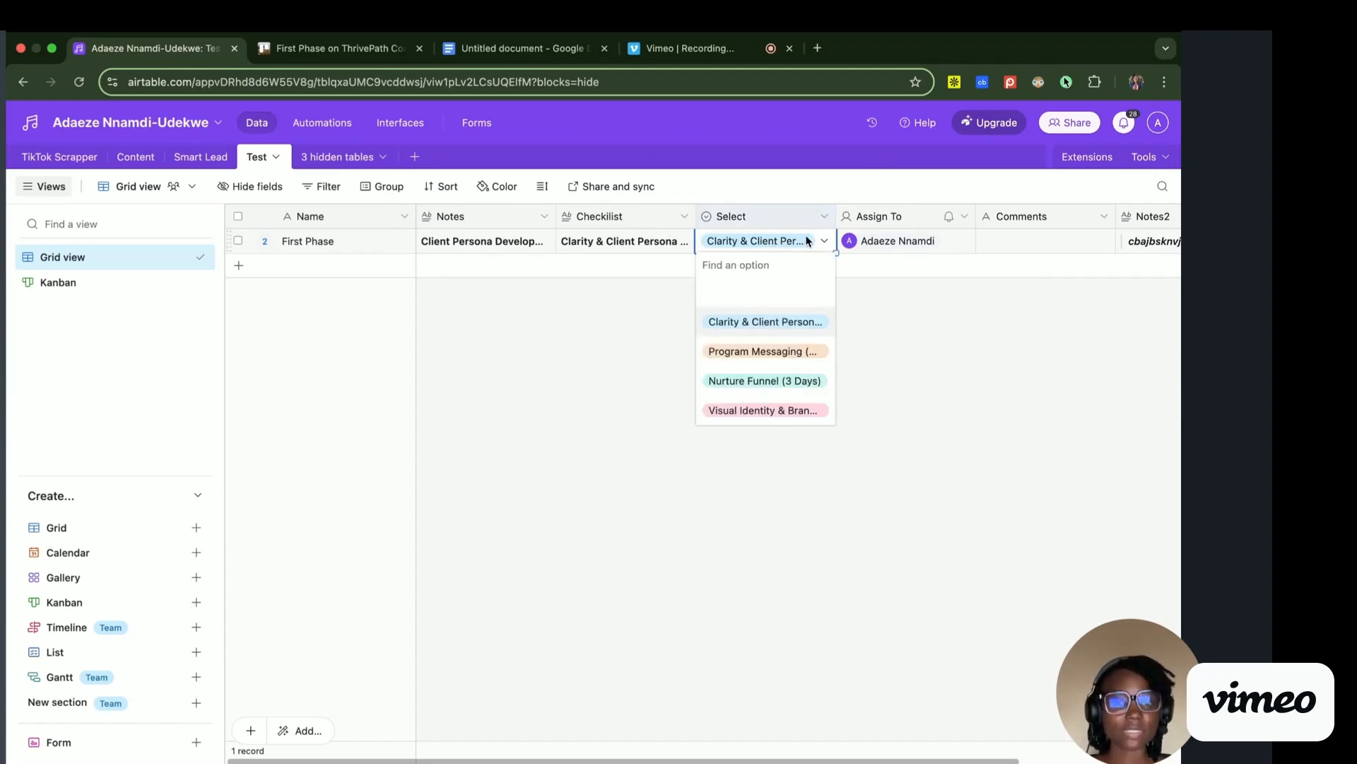
{"action": "left_click", "coordinate": [741, 352]}
{"action": "left_click", "coordinate": [903, 248]}
{"action": "left_click", "coordinate": [904, 248]}
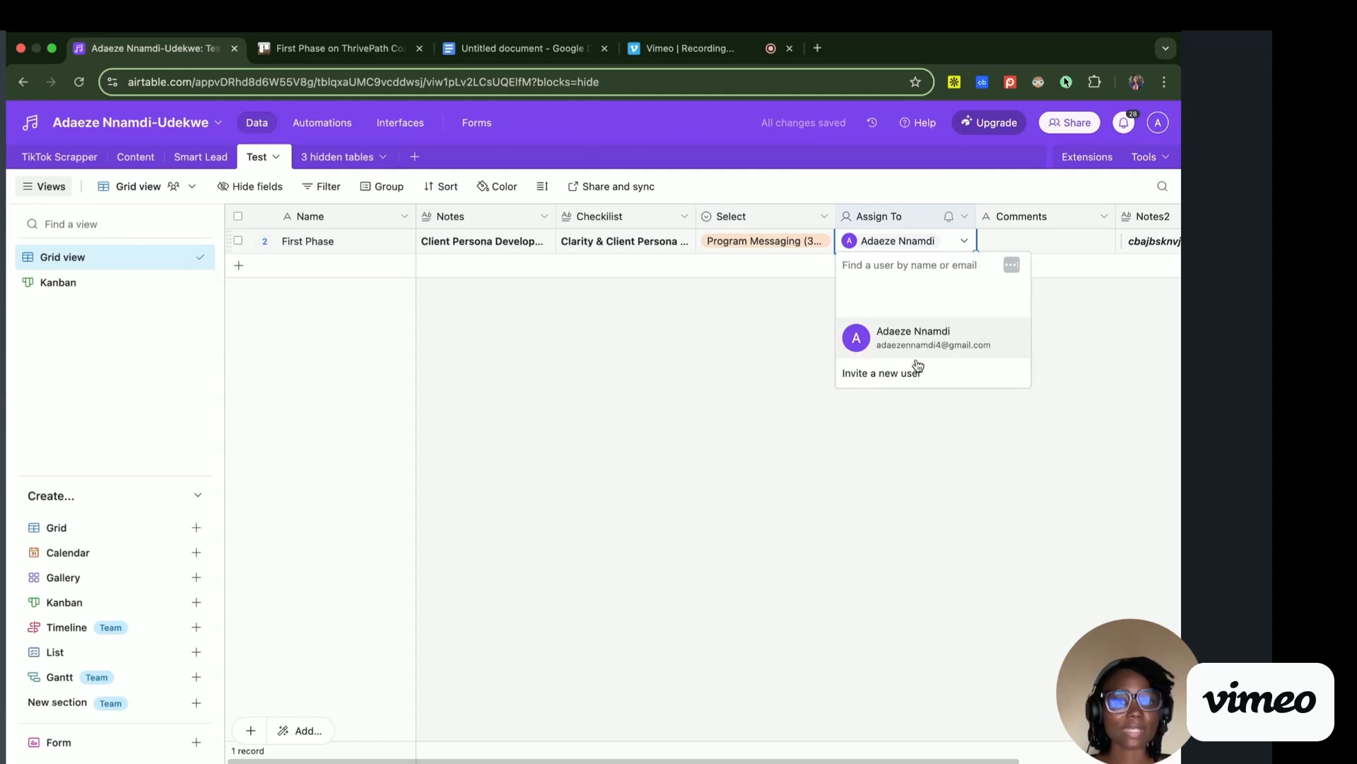
{"action": "left_click", "coordinate": [900, 290]}
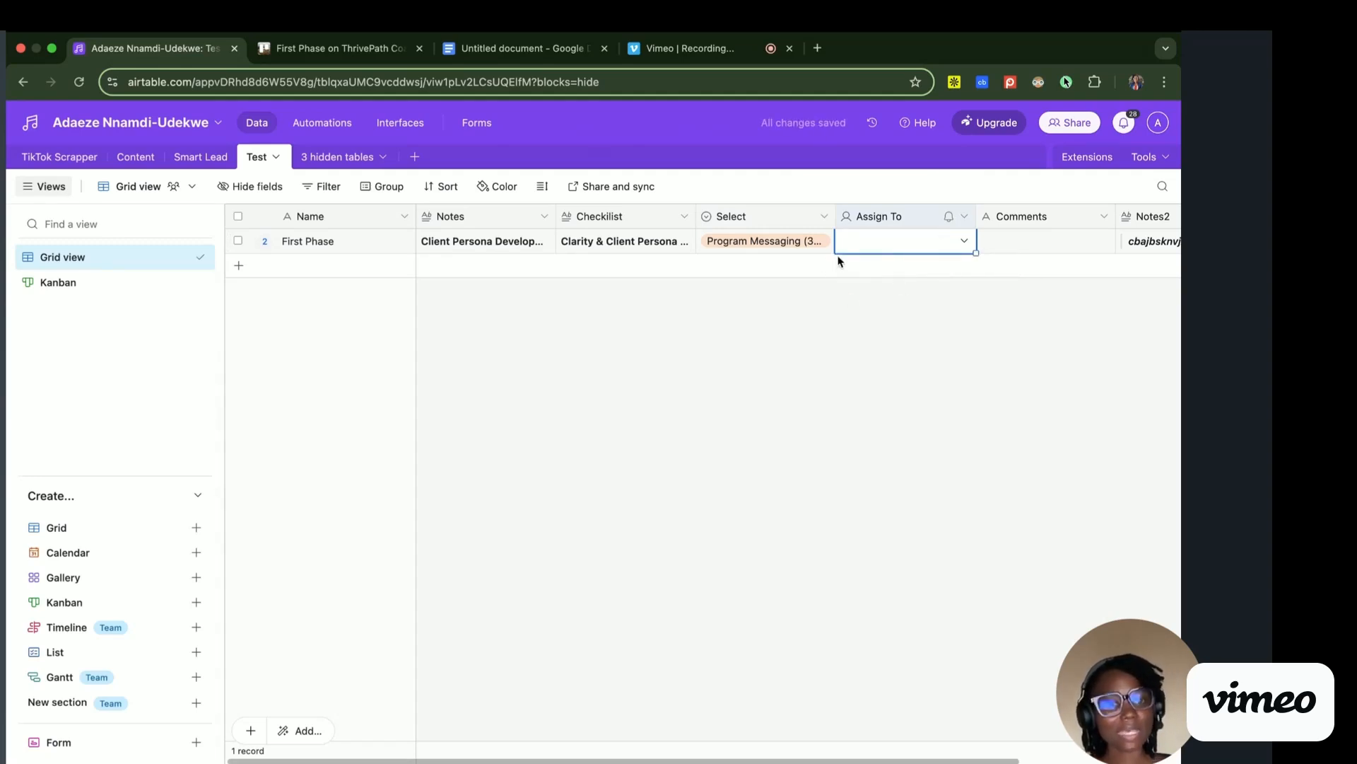
- Open Automation 1 and examine its record-updated trigger's type, Test table, Grid view and watched Select field
{"action": "left_click", "coordinate": [325, 123]}
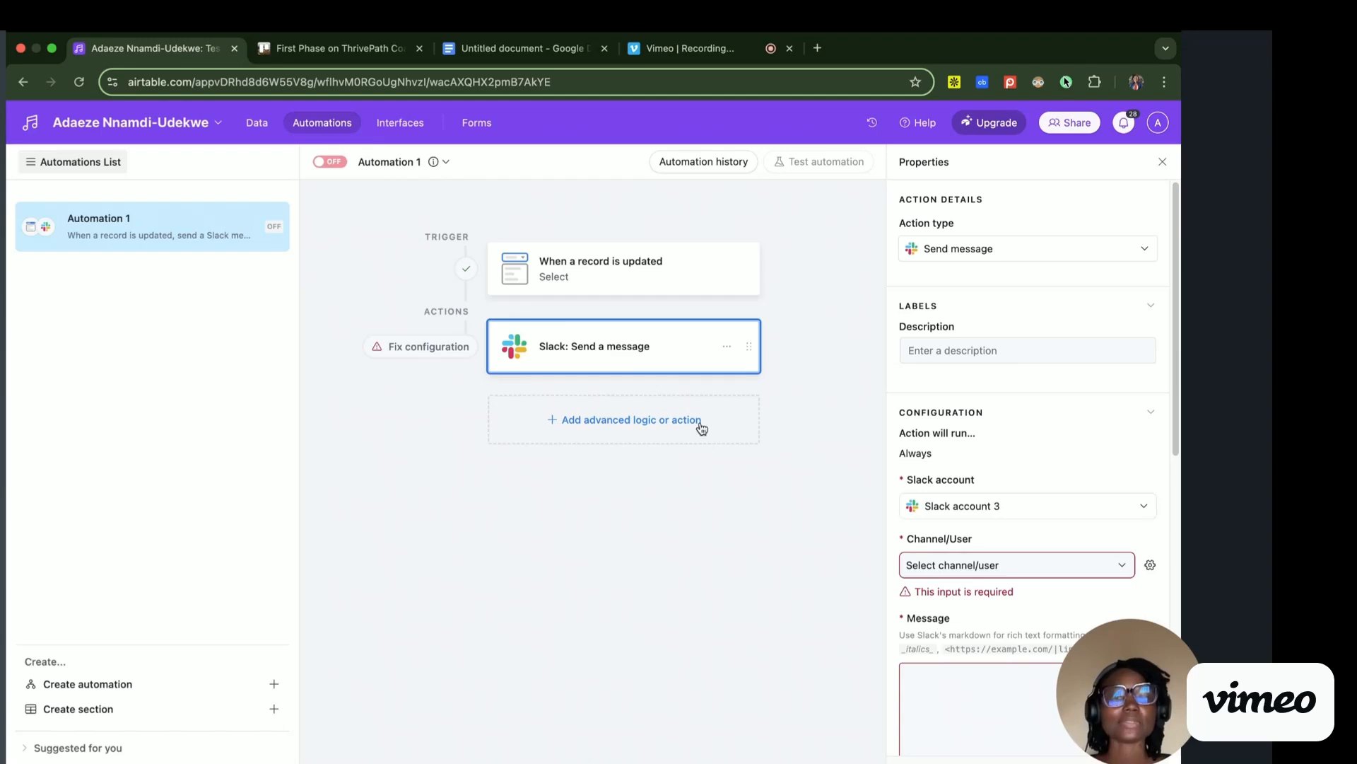
{"action": "left_click", "coordinate": [596, 278]}
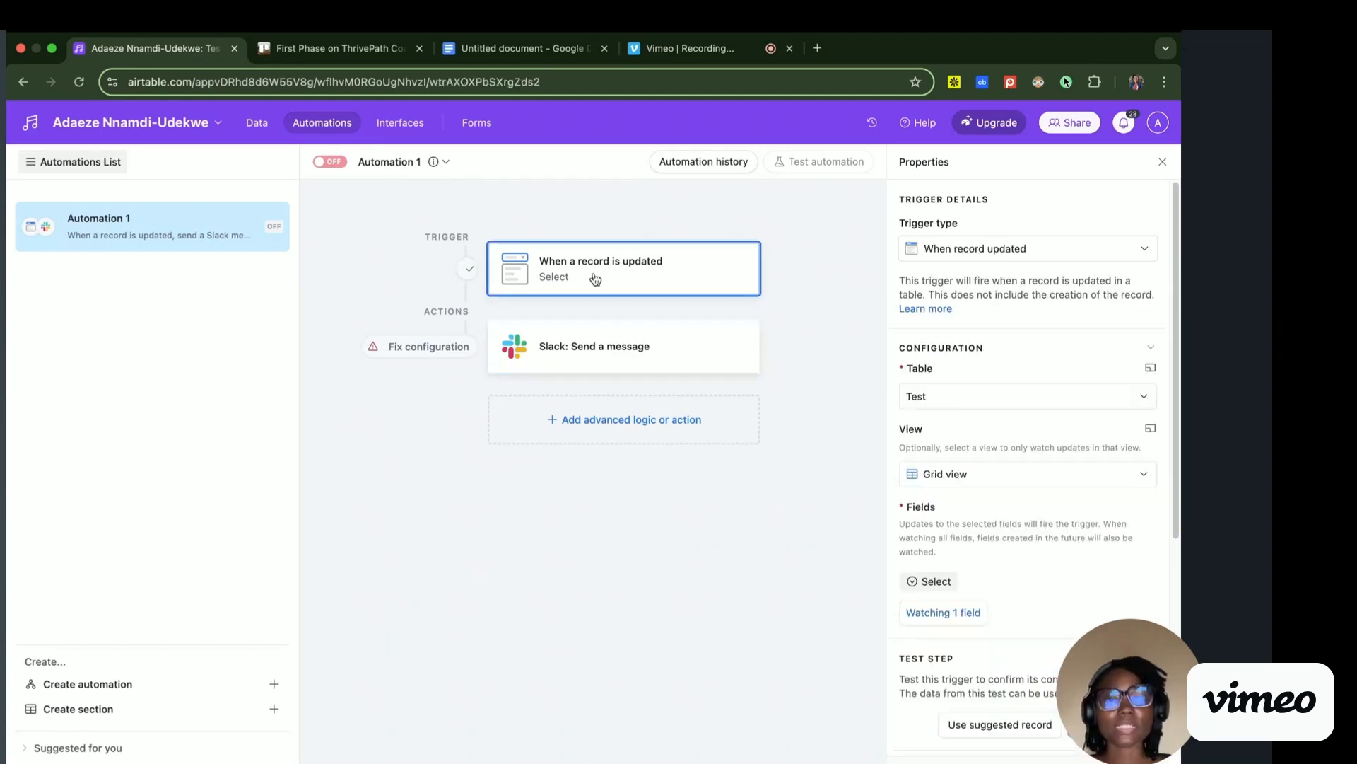
{"action": "left_click", "coordinate": [961, 255]}
{"action": "left_click", "coordinate": [897, 258]}
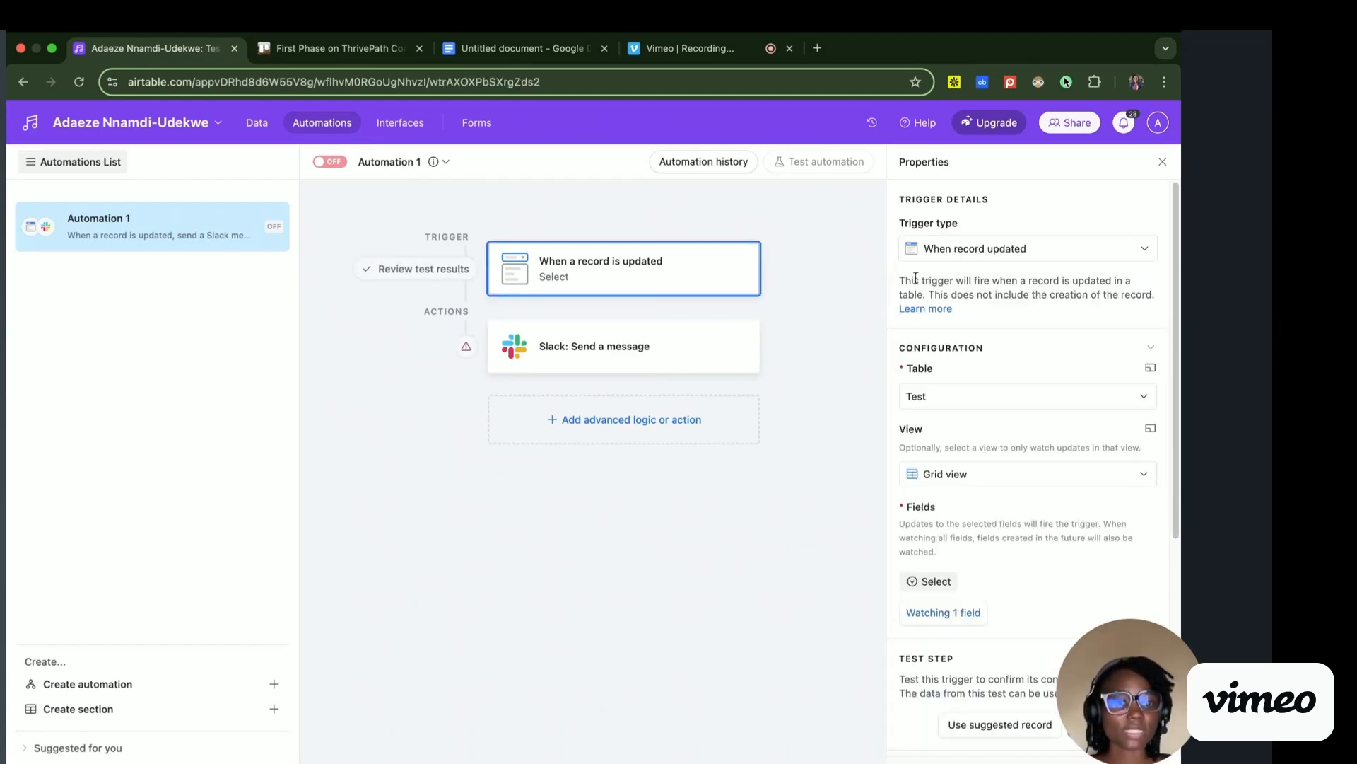
{"action": "left_click", "coordinate": [988, 394]}
{"action": "left_click", "coordinate": [1030, 368]}
{"action": "left_click", "coordinate": [1082, 479]}
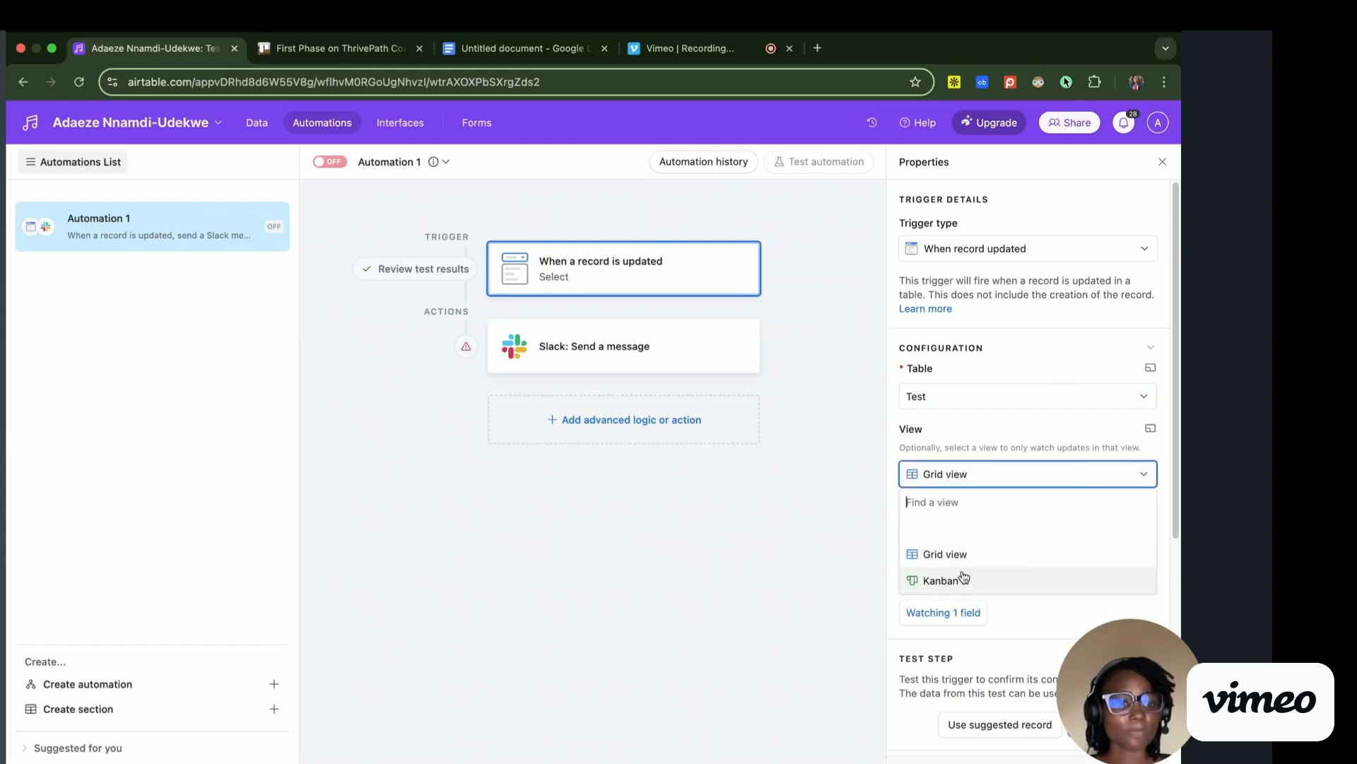
{"action": "left_click", "coordinate": [1025, 467]}
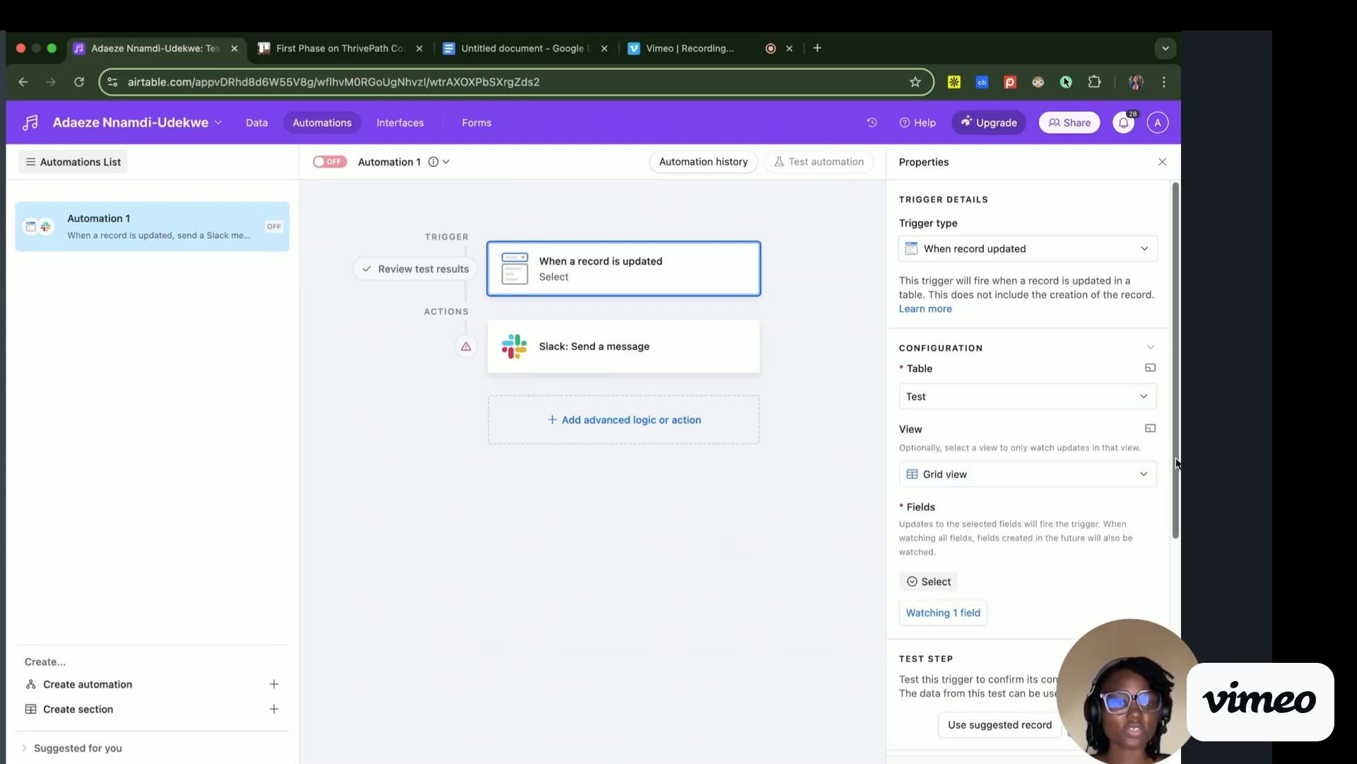
{"action": "scroll", "coordinate": [990, 445], "scroll_direction": "down", "scroll_amount": 5}
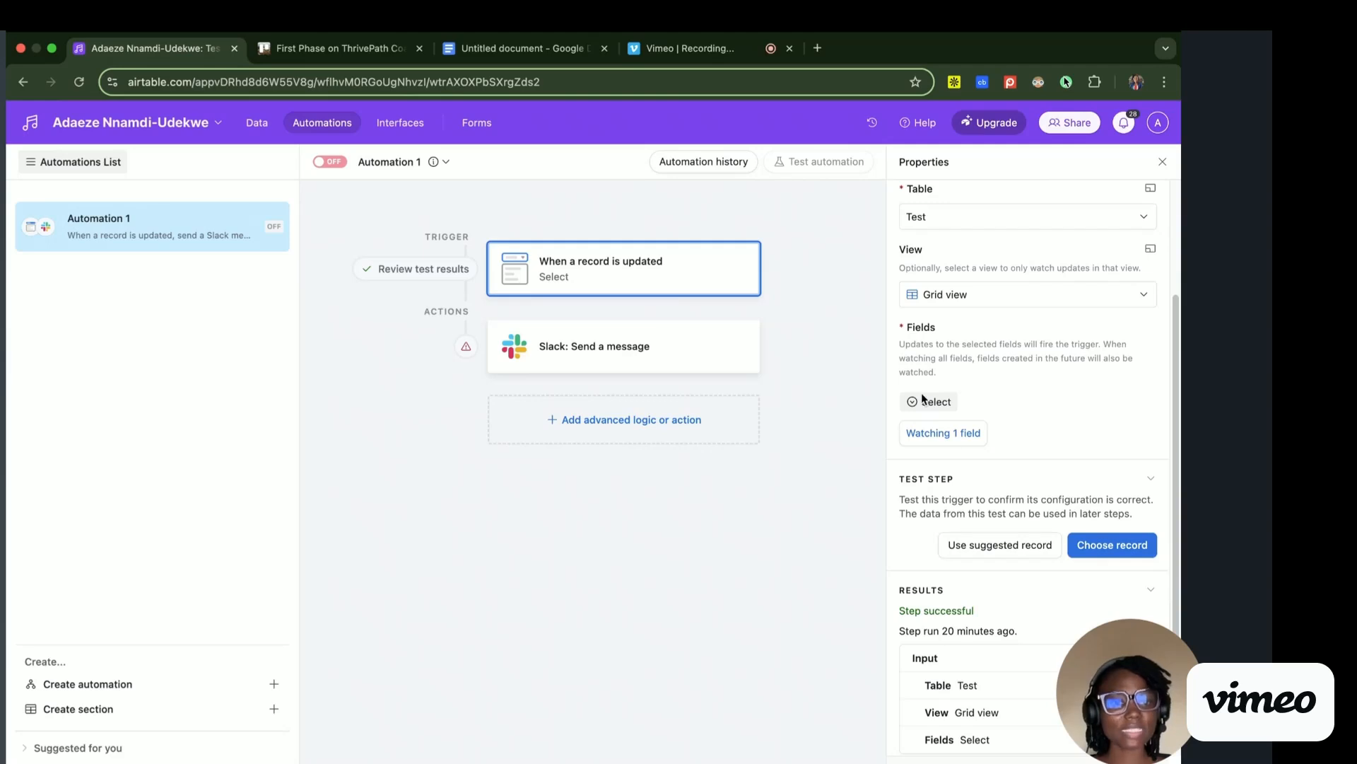
{"action": "left_click", "coordinate": [935, 432]}
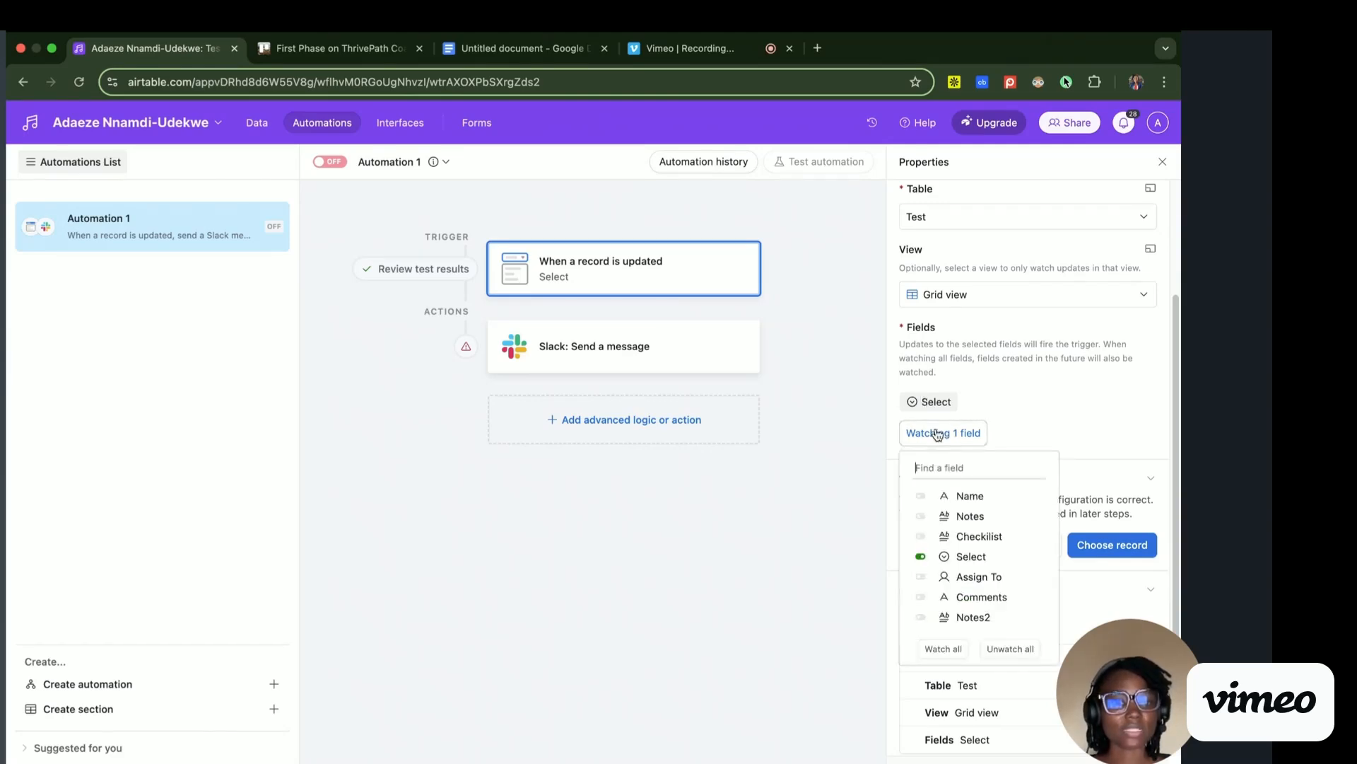
{"action": "left_click", "coordinate": [1085, 443]}
{"action": "scroll", "coordinate": [1168, 444], "scroll_direction": "down", "scroll_amount": 3}
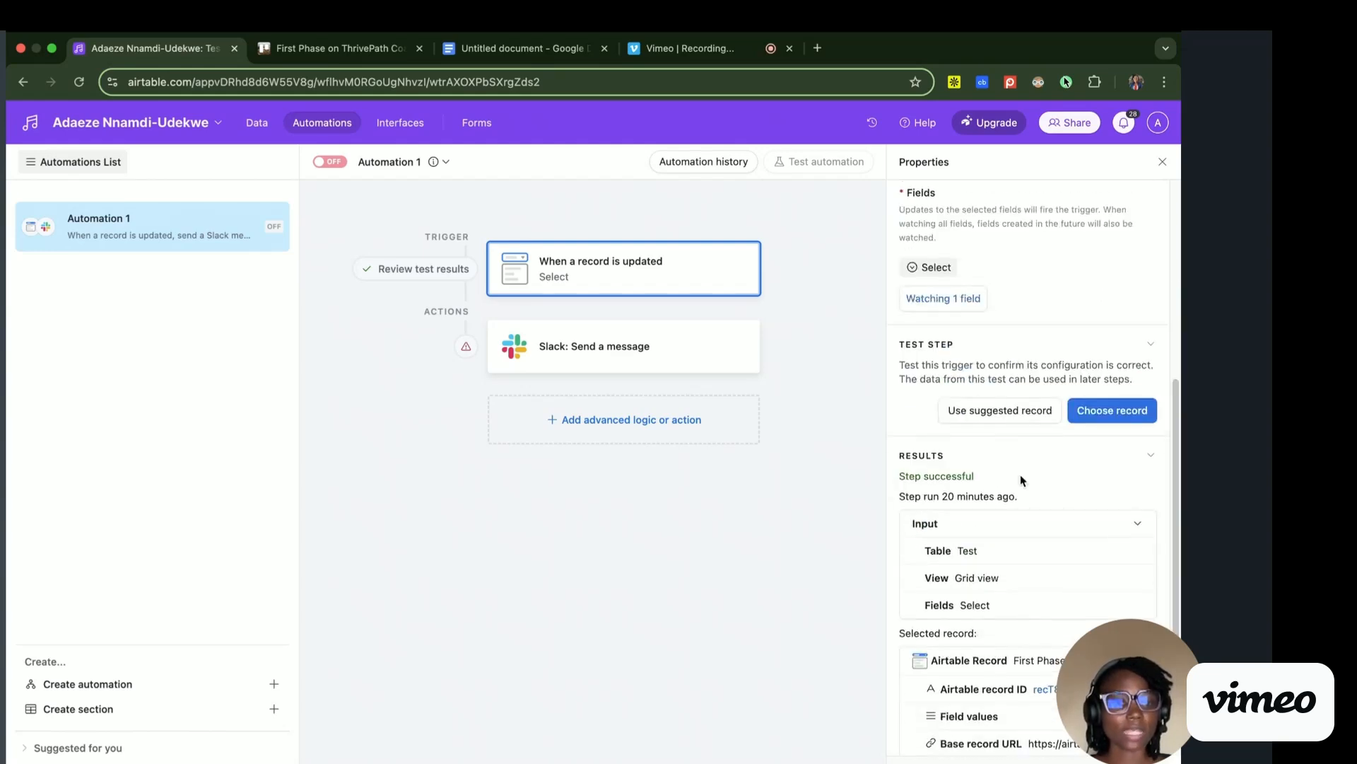
- Test the record-updated trigger with the First Phase record and look over the test results
{"action": "left_click", "coordinate": [1092, 415]}
{"action": "left_click", "coordinate": [615, 319]}
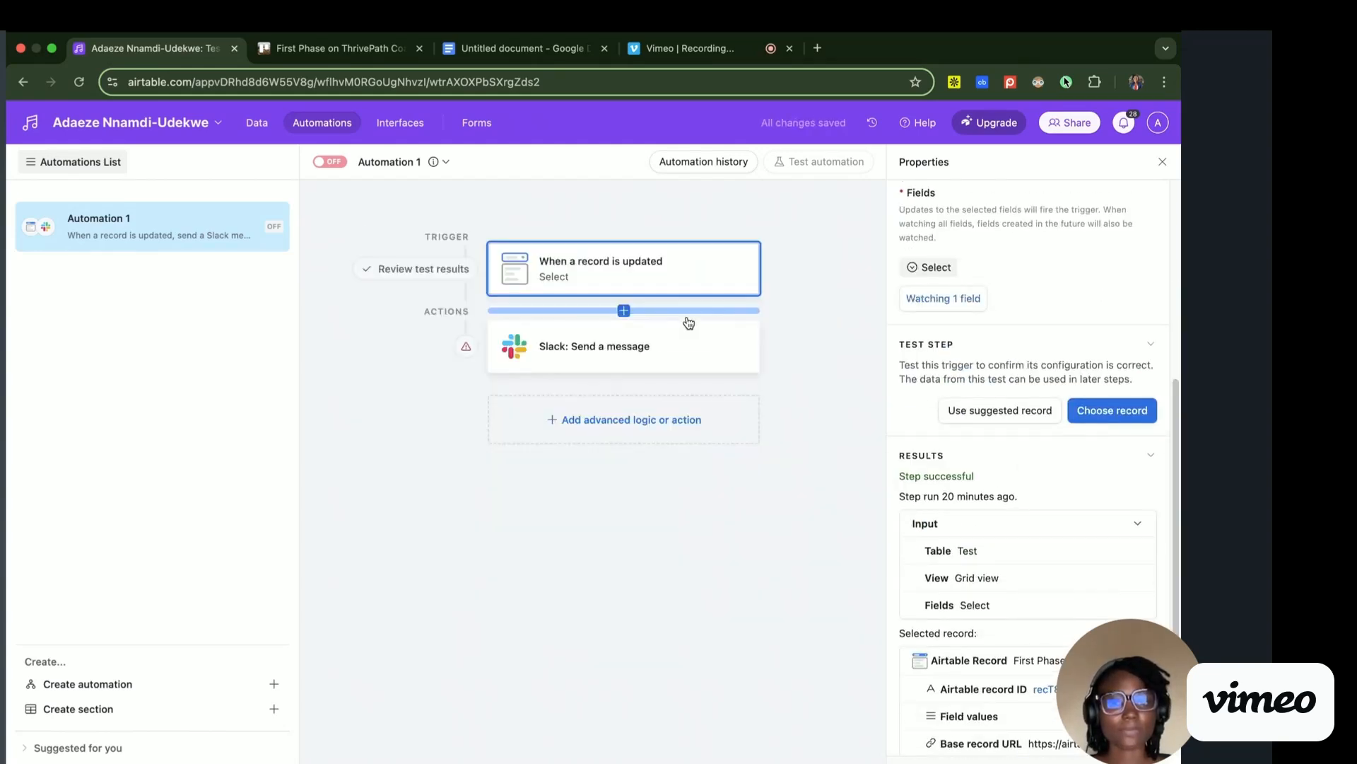
{"action": "scroll", "coordinate": [1171, 483], "scroll_direction": "down", "scroll_amount": 1}
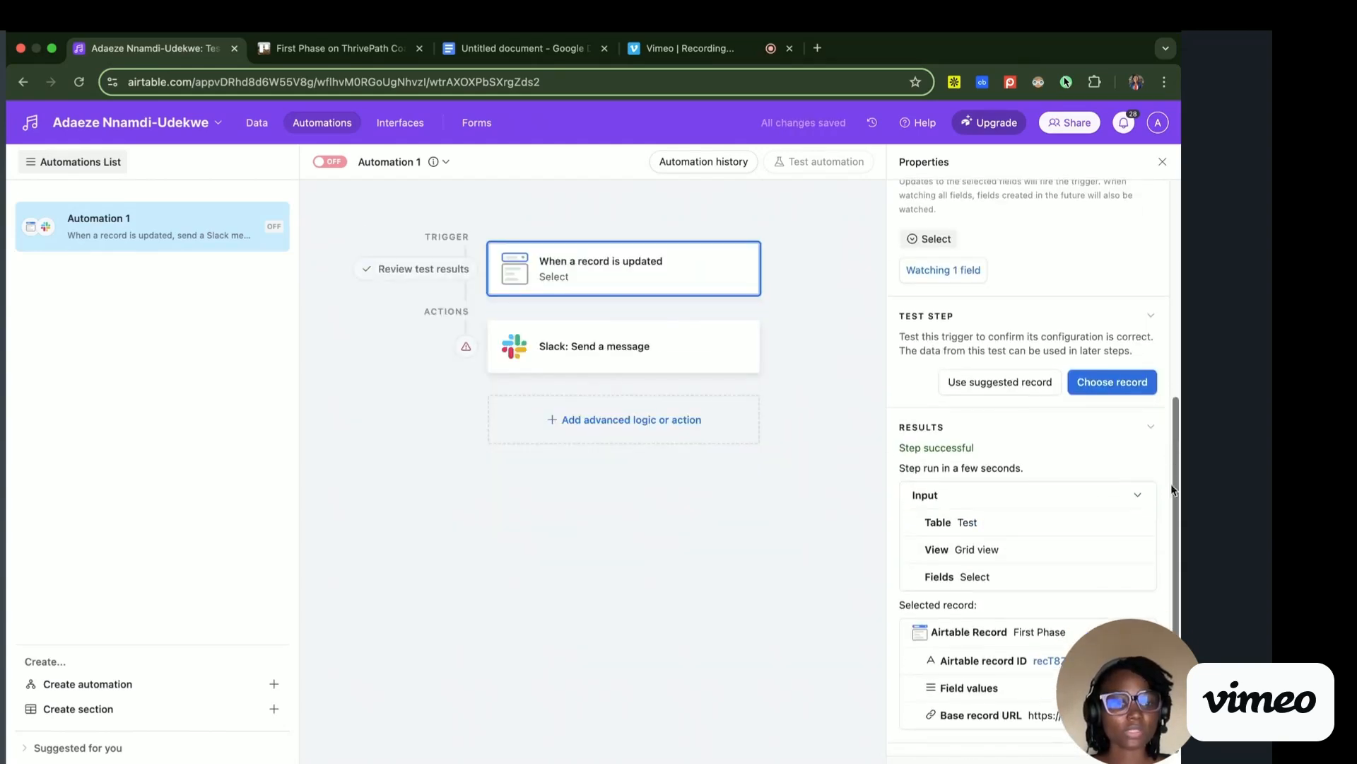
- Review the configuration of the Slack send-message action and open its Channel/User choices
{"action": "left_click", "coordinate": [683, 347]}
{"action": "scroll", "coordinate": [1178, 297], "scroll_direction": "up", "scroll_amount": 2}
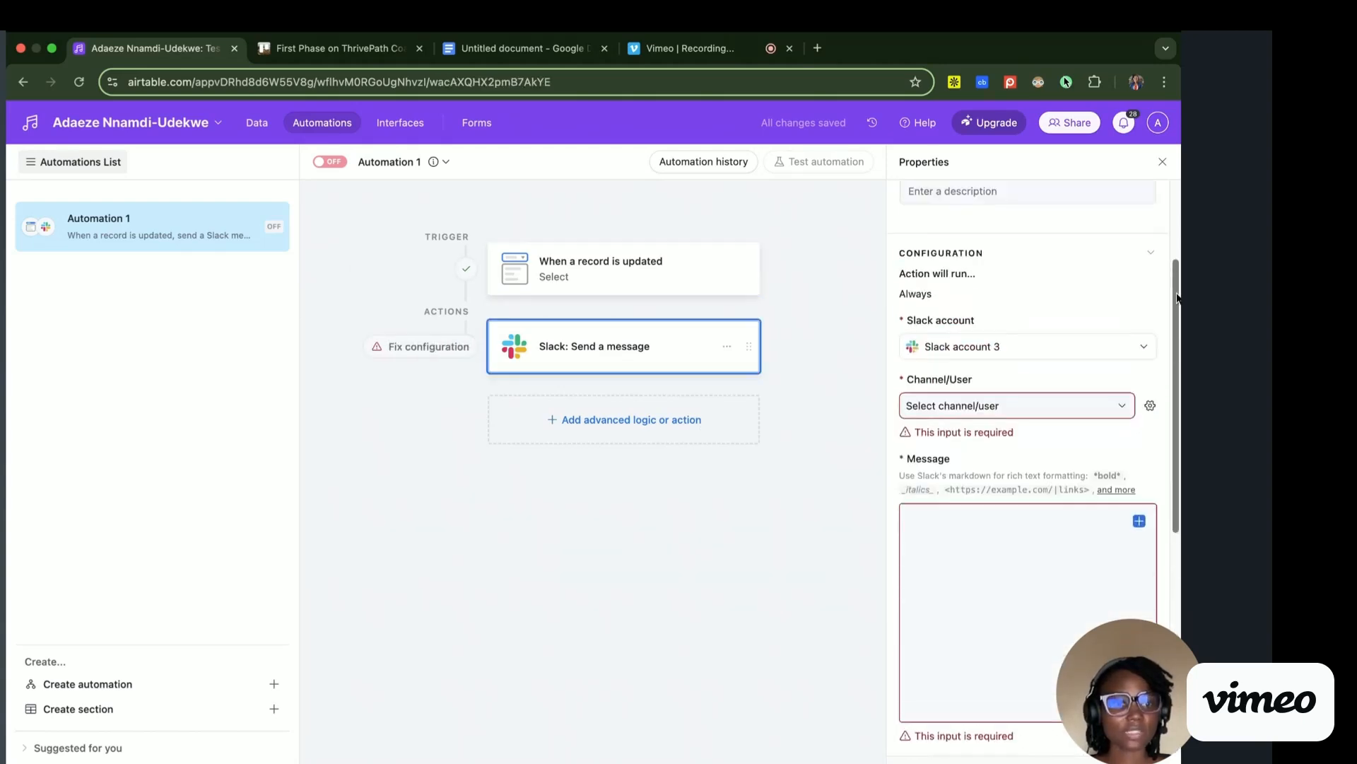
{"action": "scroll", "coordinate": [1177, 297], "scroll_direction": "up", "scroll_amount": 2}
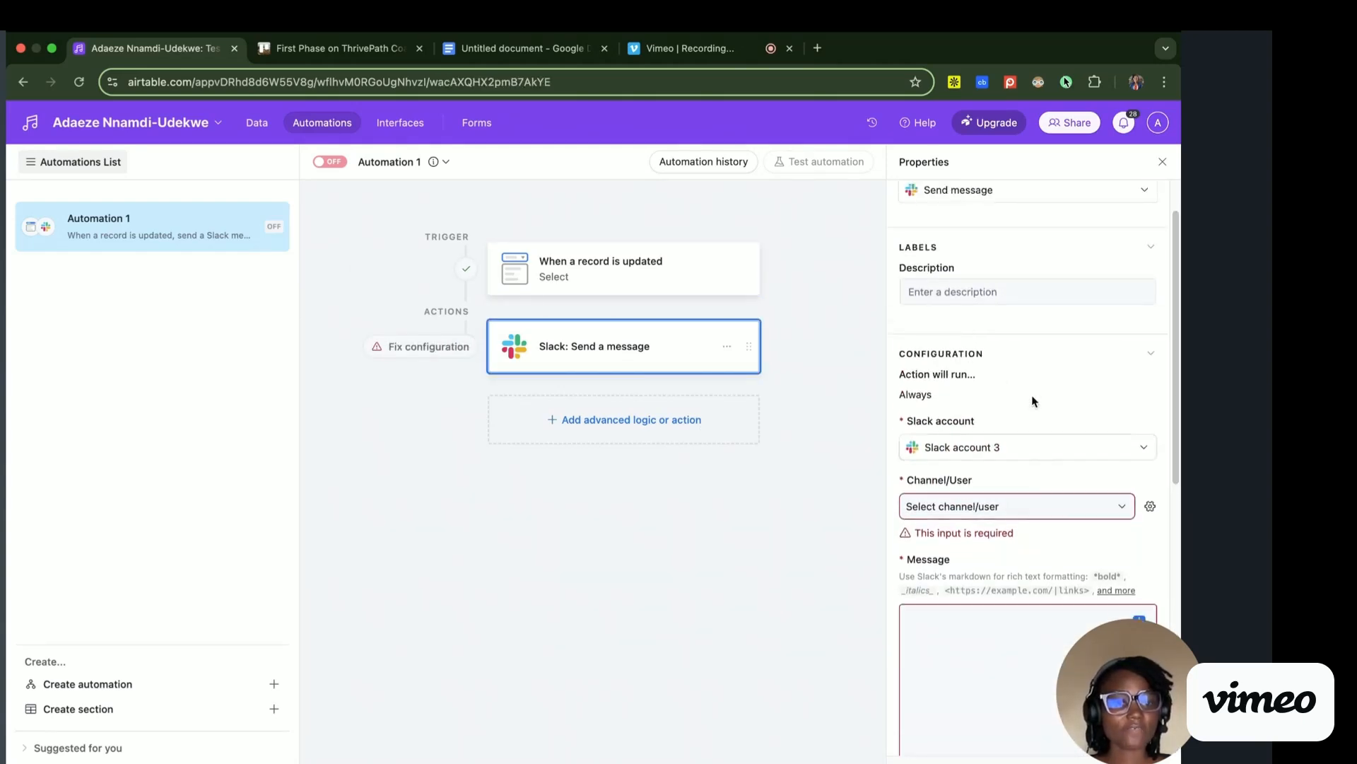
{"action": "scroll", "coordinate": [1177, 366], "scroll_direction": "up", "scroll_amount": 1}
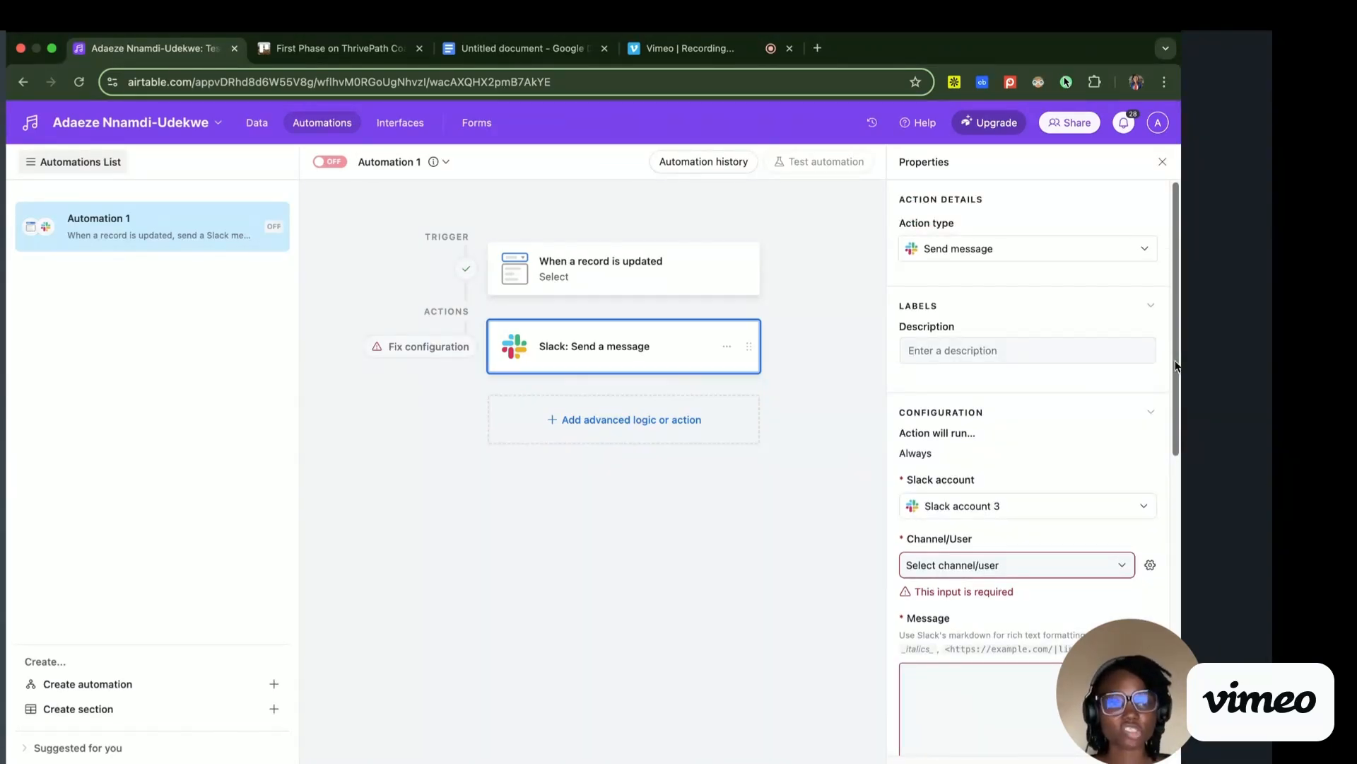
{"action": "scroll", "coordinate": [1176, 366], "scroll_direction": "down", "scroll_amount": 4}
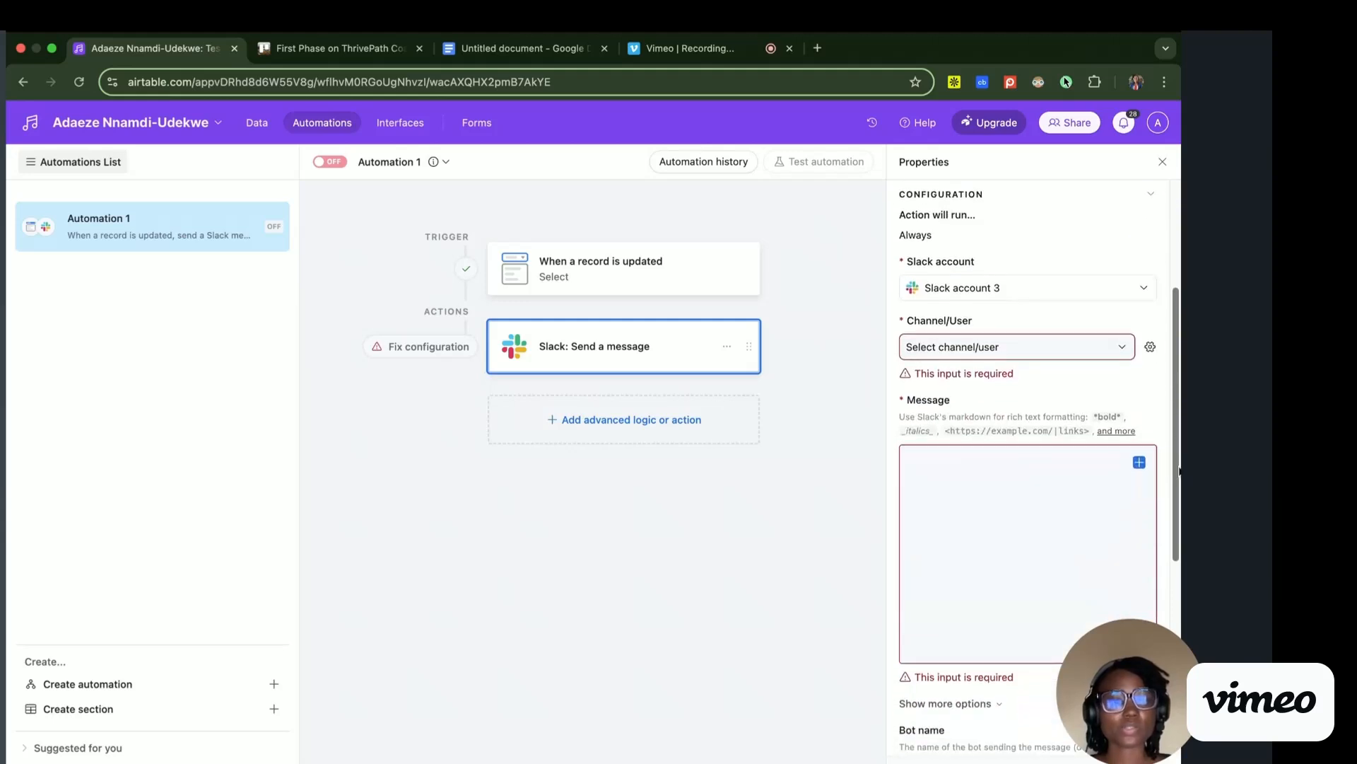
{"action": "left_click", "coordinate": [1099, 346]}
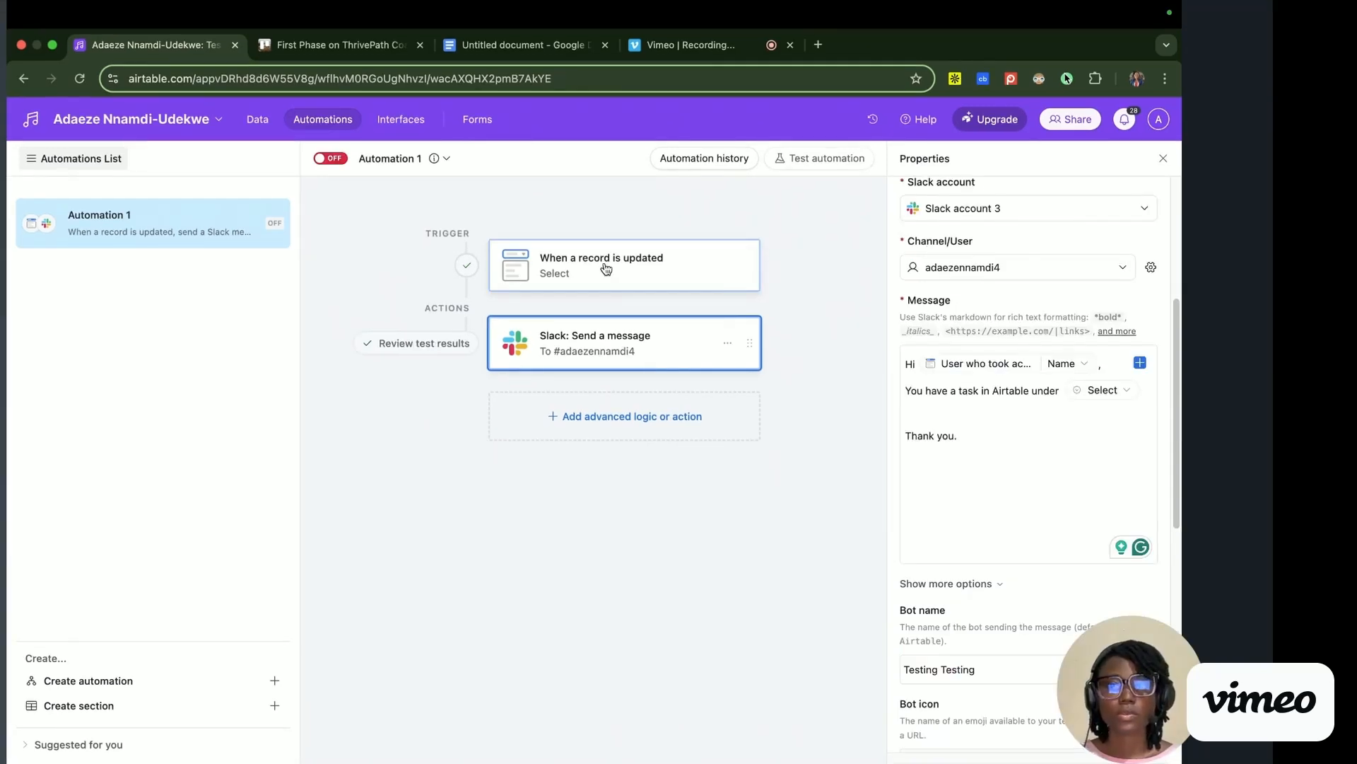
- Change Automation 1's trigger type to When record matches conditions
{"action": "left_click", "coordinate": [605, 271]}
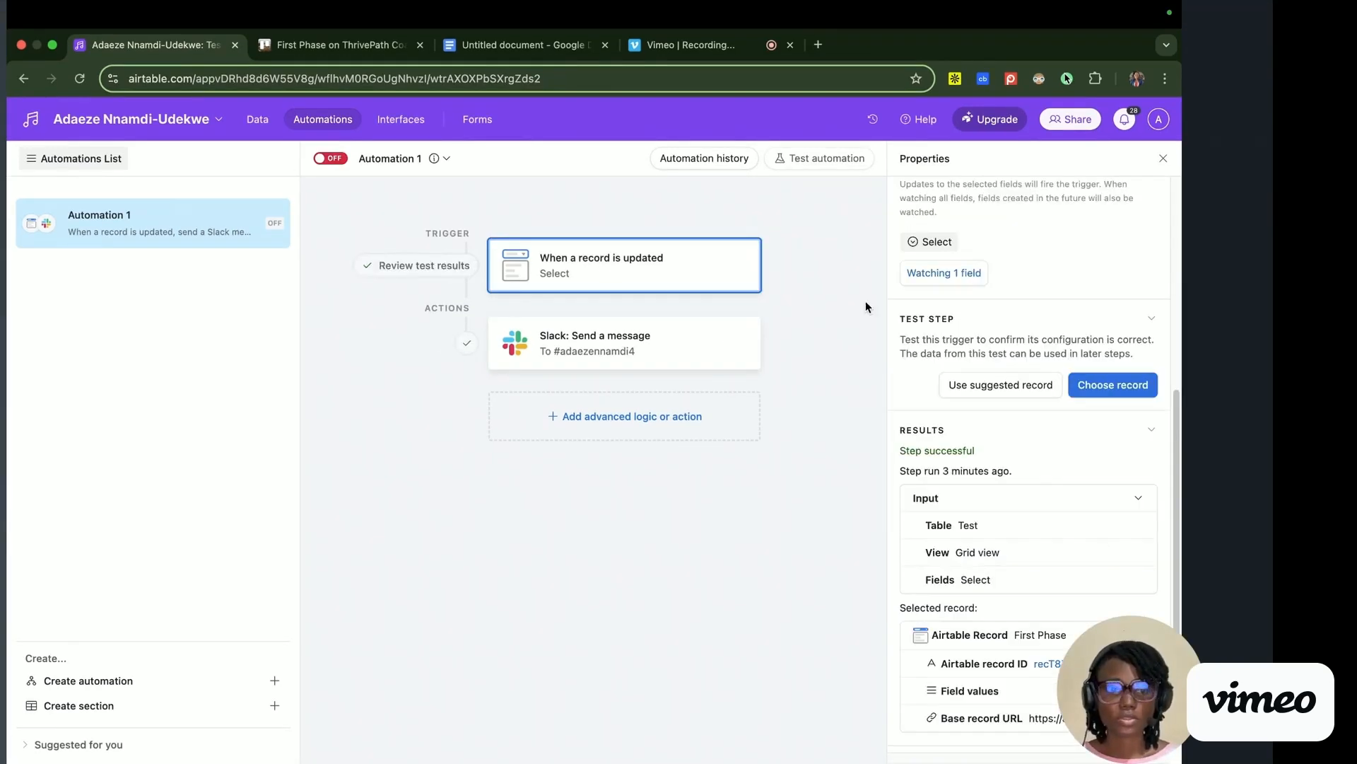
{"action": "scroll", "coordinate": [1178, 251], "scroll_direction": "up", "scroll_amount": 5}
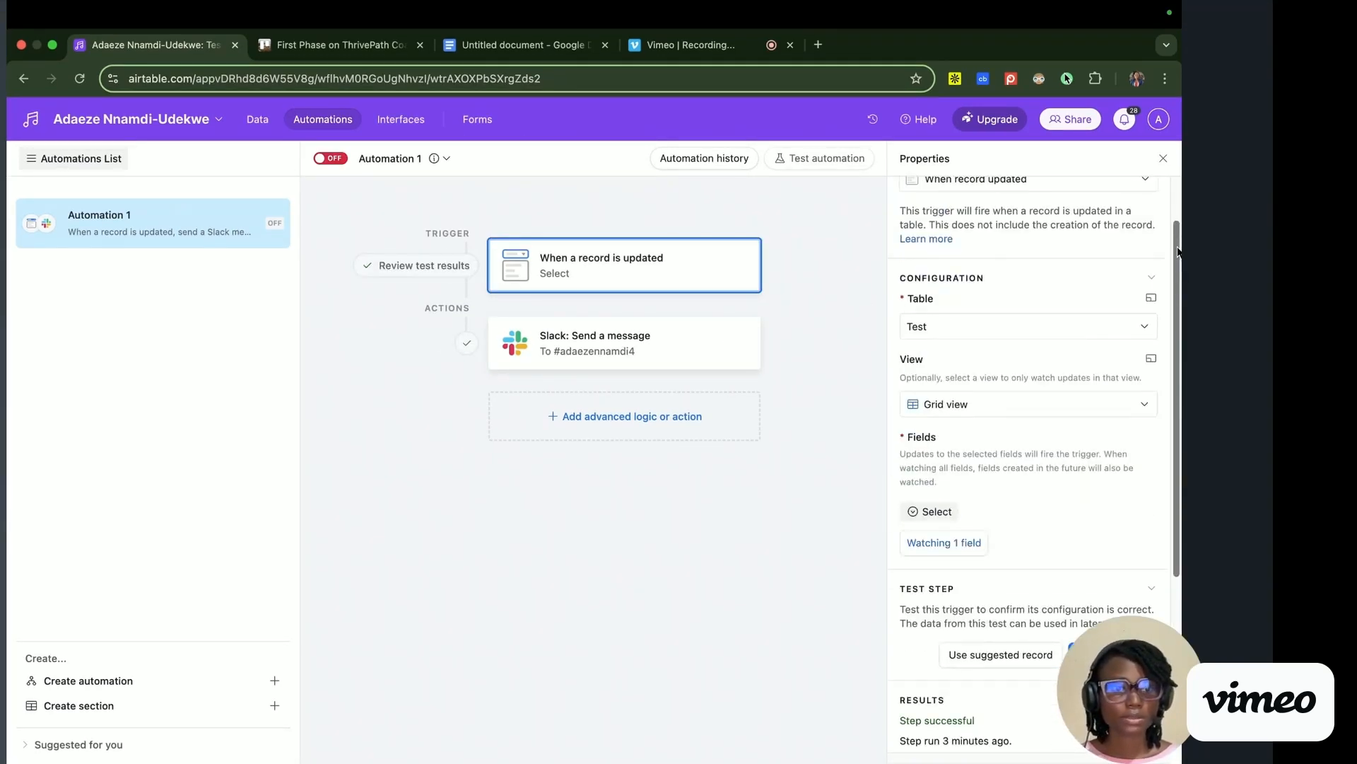
{"action": "scroll", "coordinate": [1178, 251], "scroll_direction": "up", "scroll_amount": 2}
{"action": "left_click", "coordinate": [1038, 247]}
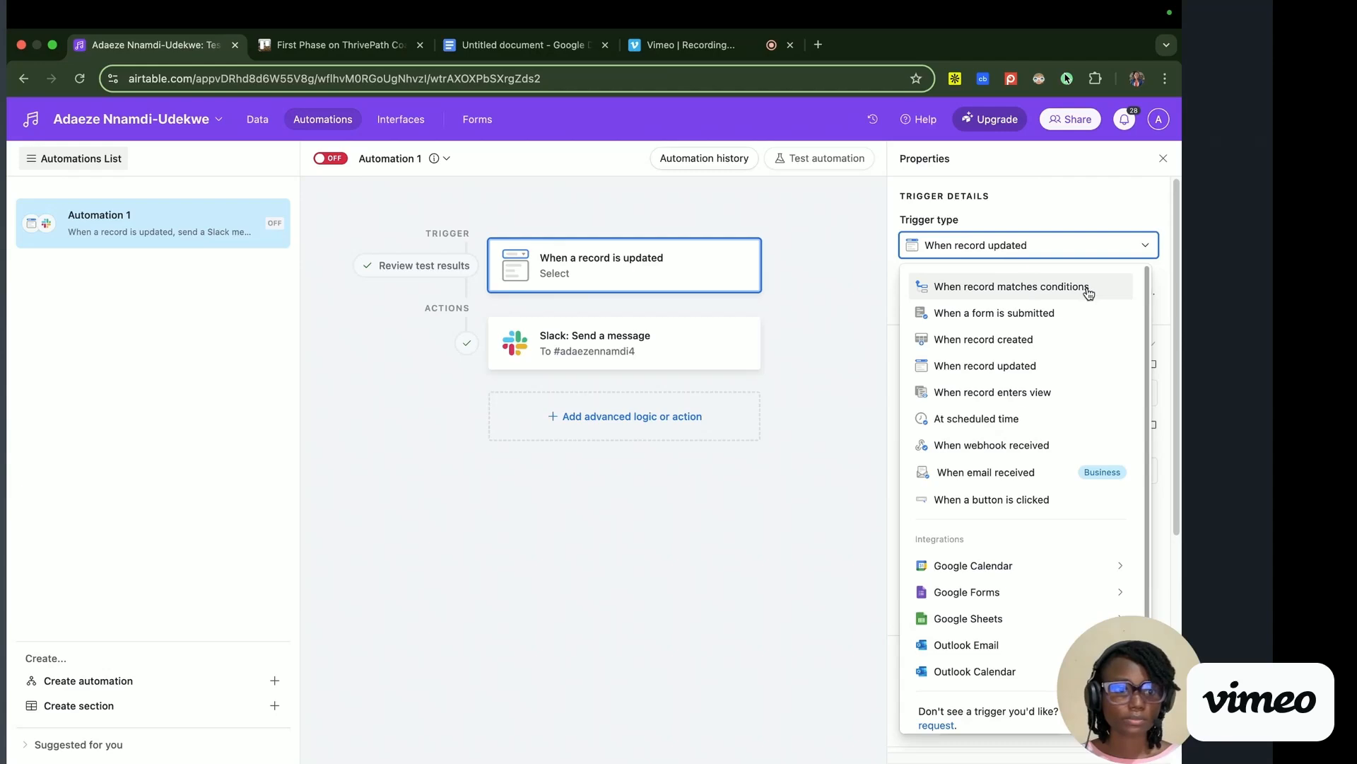
{"action": "left_click", "coordinate": [1018, 286]}
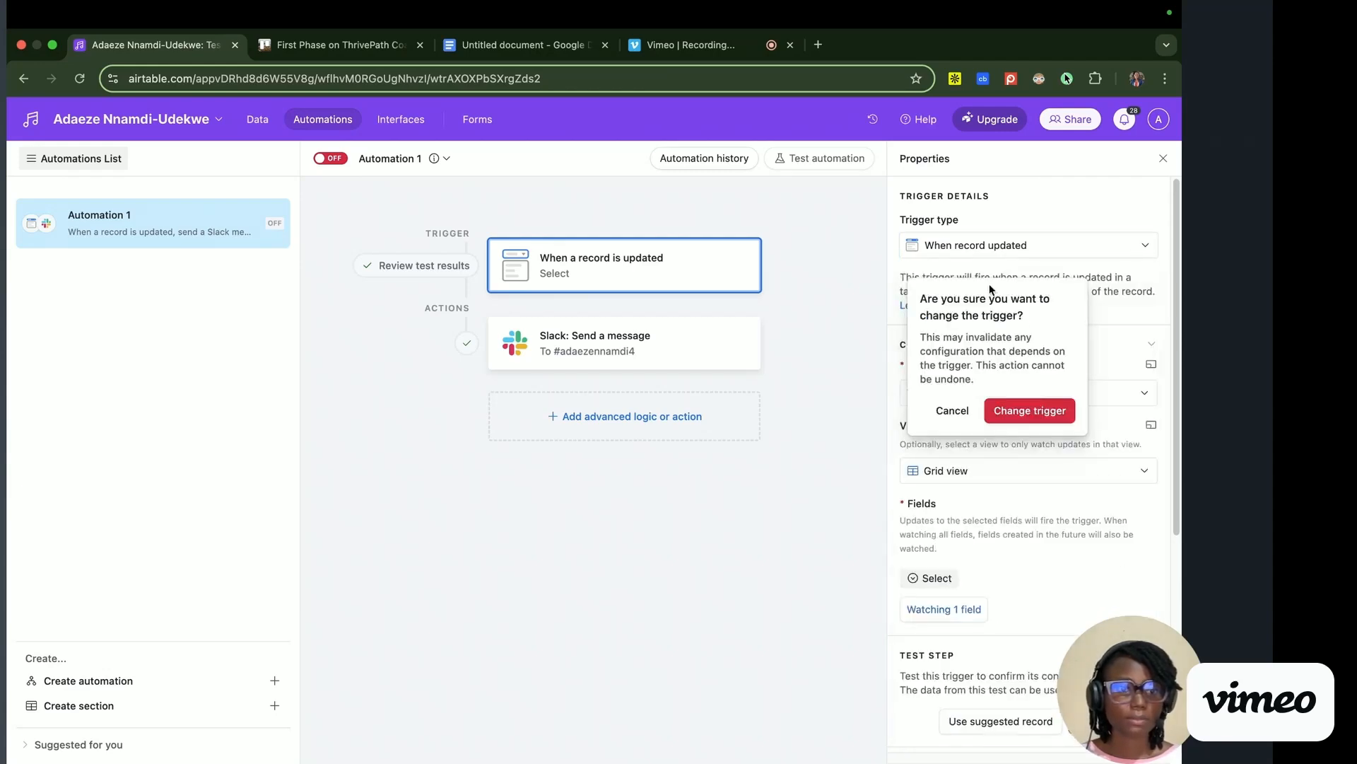
{"action": "left_click", "coordinate": [1009, 413]}
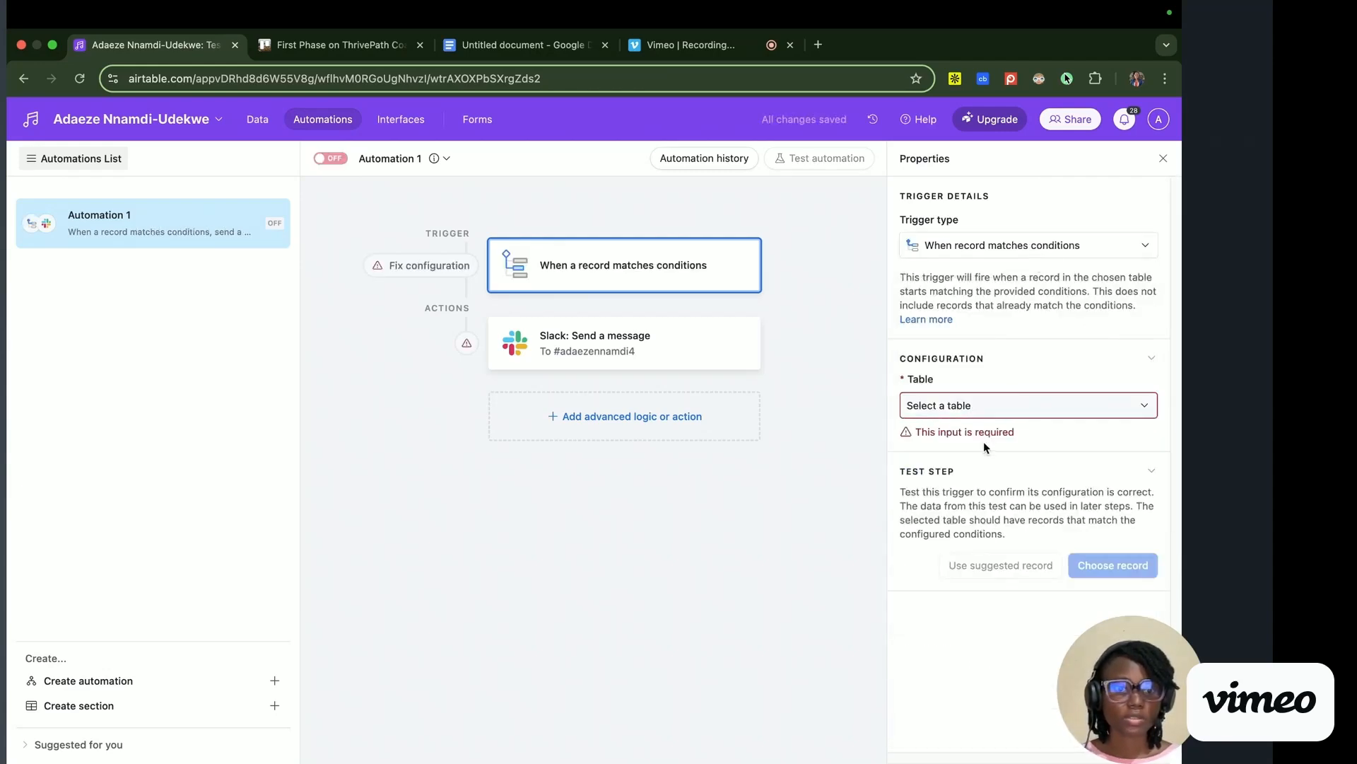
- Set the trigger's table to Test and add the condition that Select is Clarity & Client Persona (3 Days)
{"action": "left_click", "coordinate": [998, 404]}
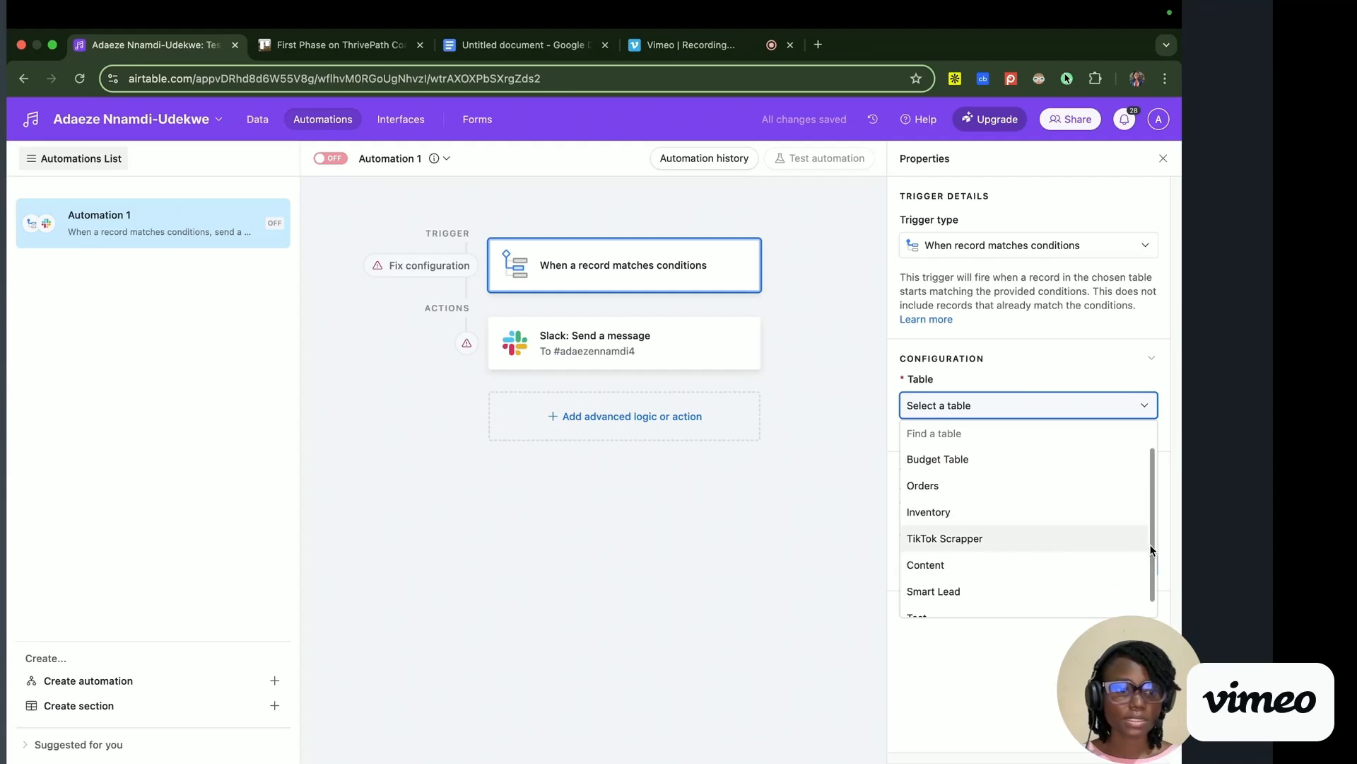
{"action": "left_click_drag", "start_coordinate": [1149, 548], "coordinate": [1150, 582]}
{"action": "left_click", "coordinate": [1056, 607]}
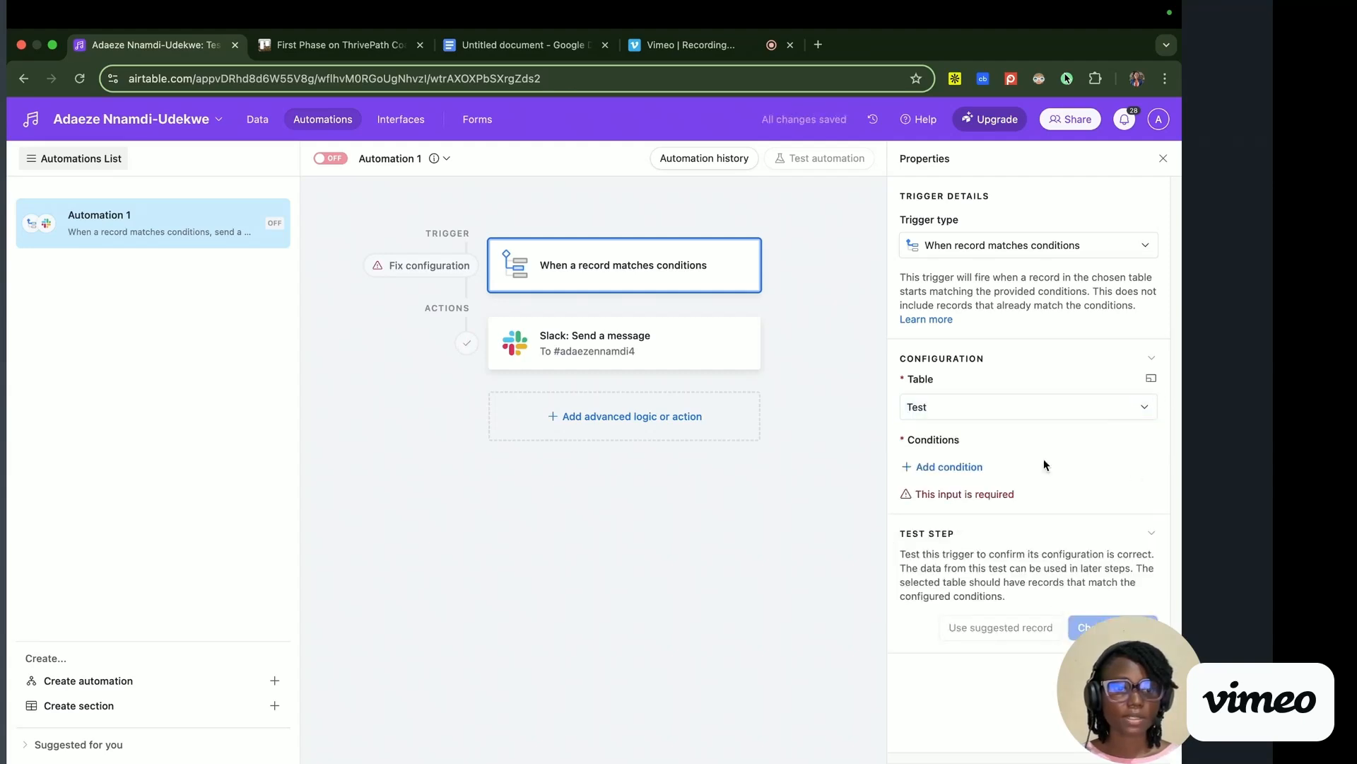
{"action": "left_click", "coordinate": [945, 468]}
{"action": "left_click", "coordinate": [986, 468]}
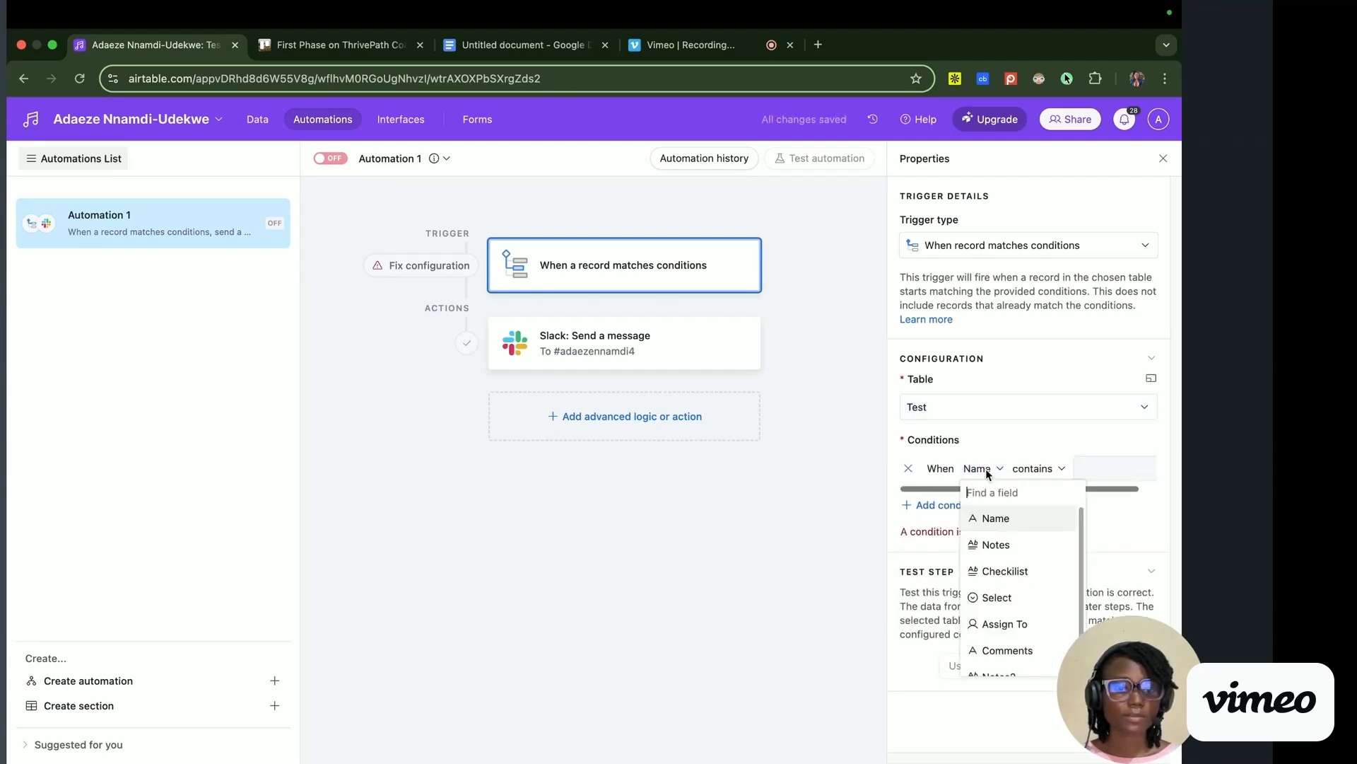
{"action": "left_click", "coordinate": [1049, 596]}
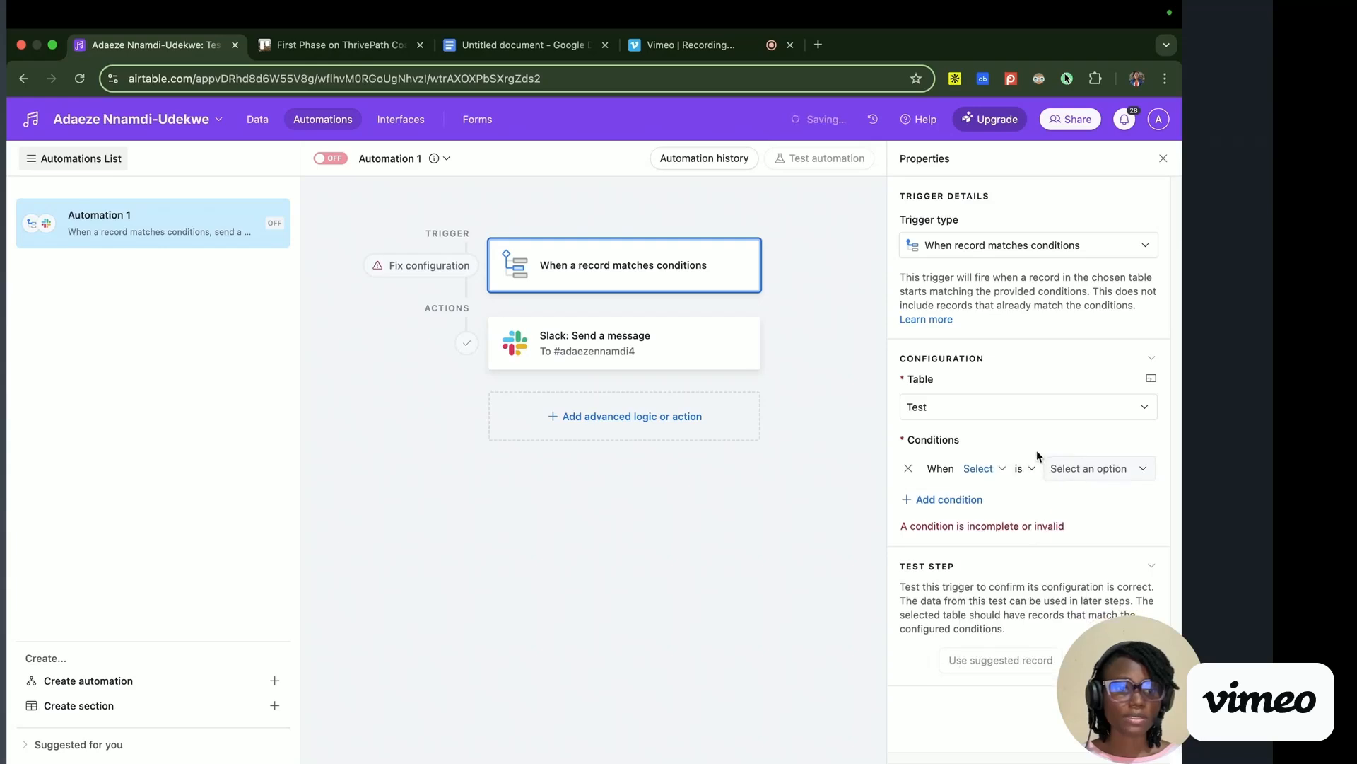
{"action": "left_click", "coordinate": [1069, 468]}
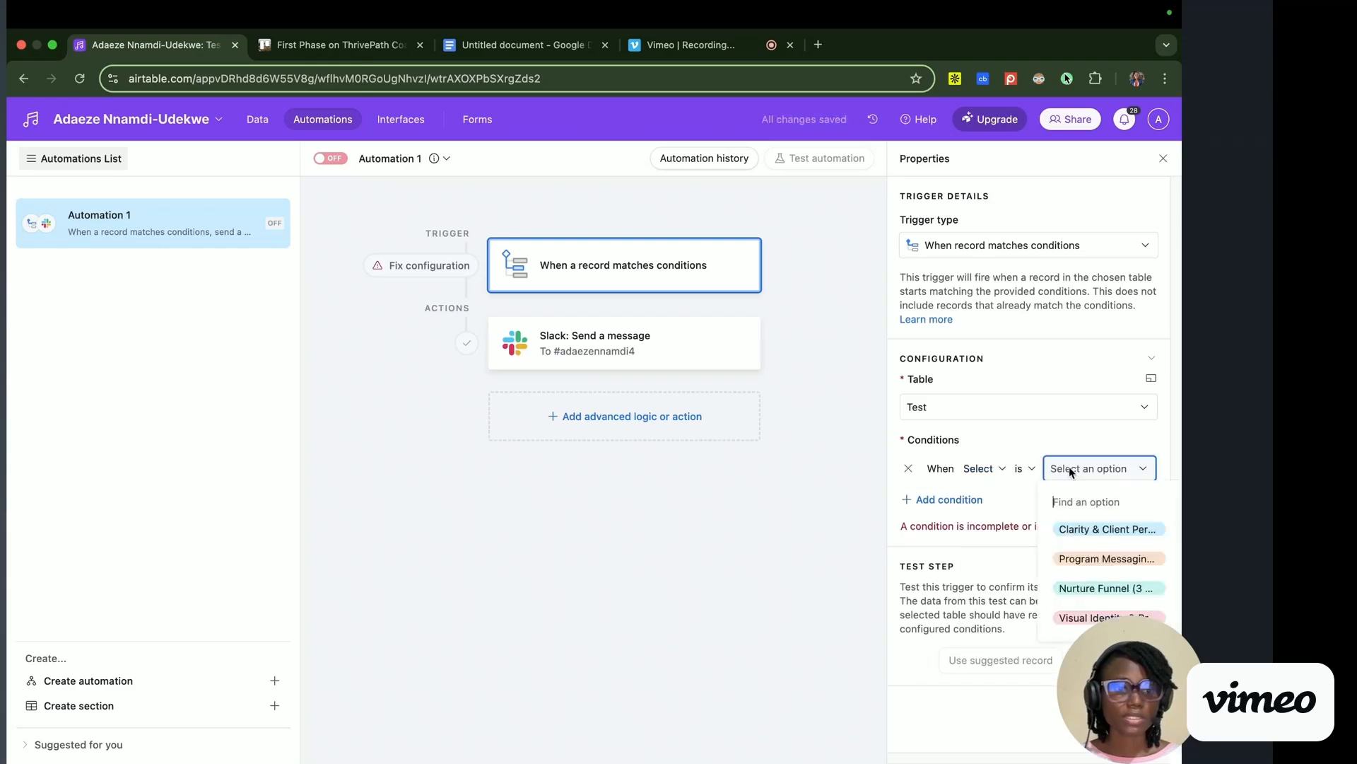
{"action": "left_click", "coordinate": [1083, 529]}
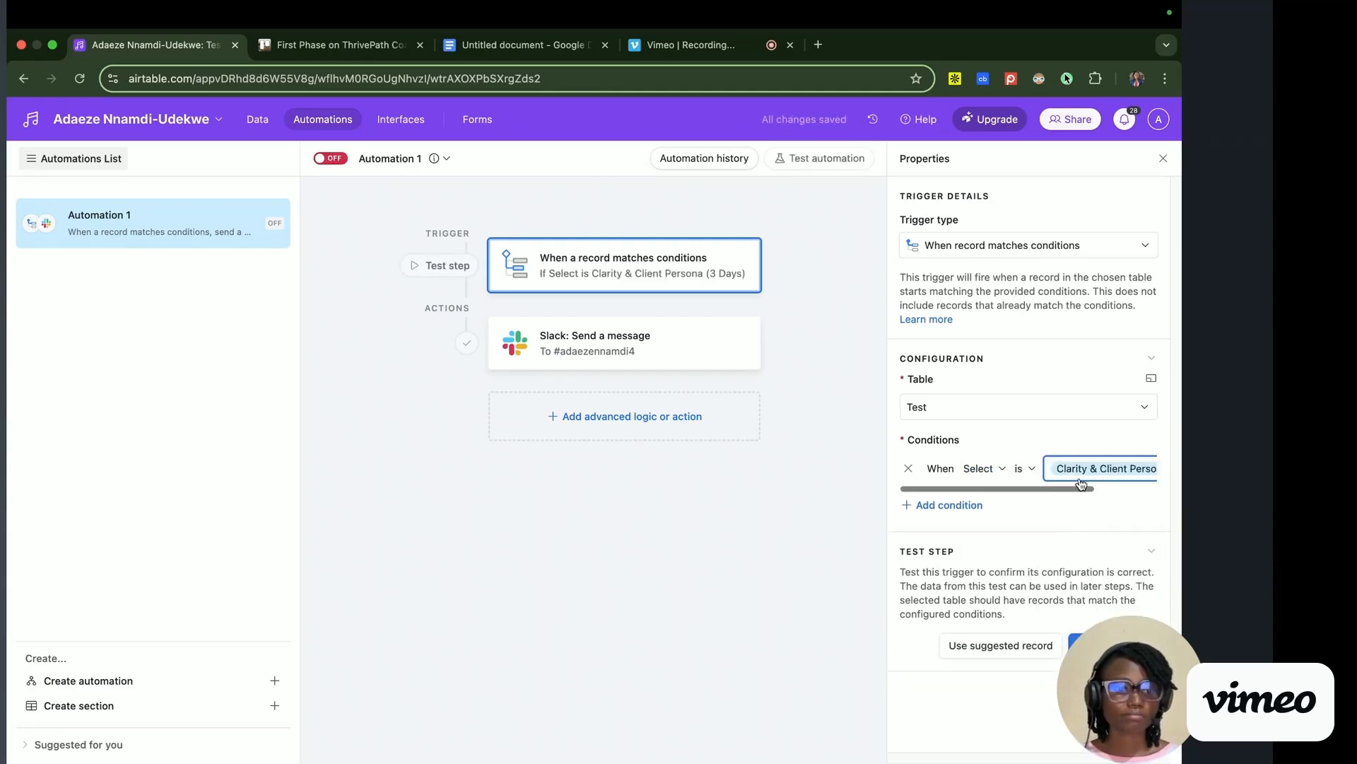
{"action": "scroll", "coordinate": [1045, 489], "scroll_direction": "right", "scroll_amount": 3}
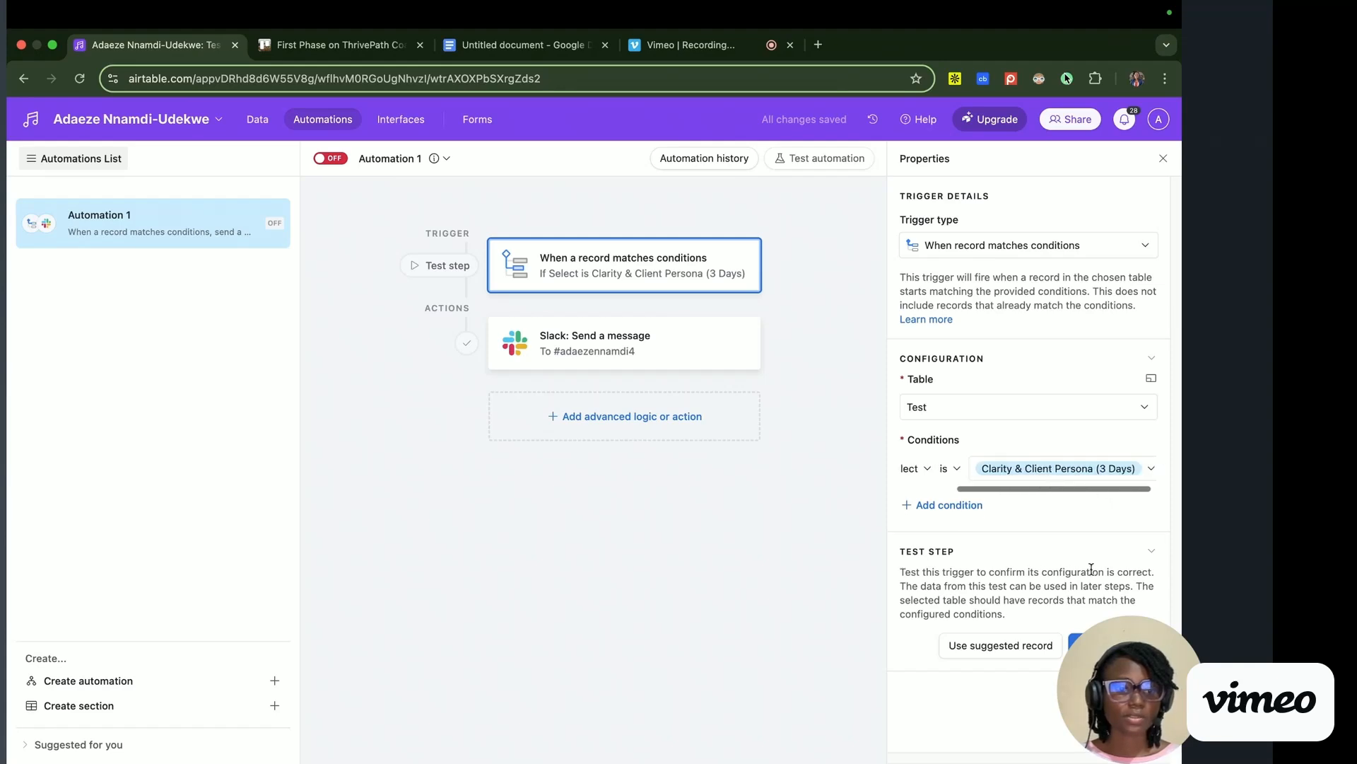
- Check for matching test records, leave the automation off, and set the First Phase record's Select field to Clarity & Client Persona (3 Days)
{"action": "left_click", "coordinate": [1104, 645]}
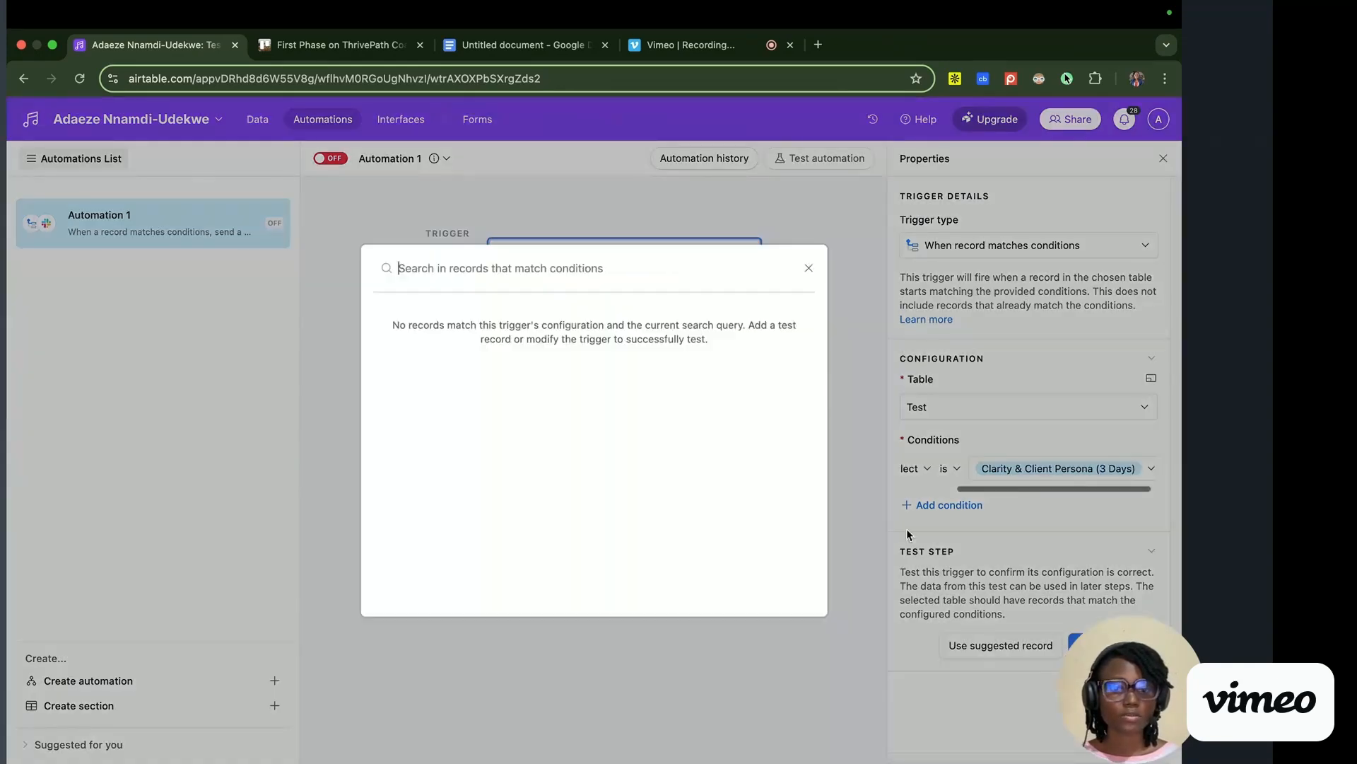
{"action": "left_click", "coordinate": [808, 270]}
{"action": "left_click", "coordinate": [260, 121]}
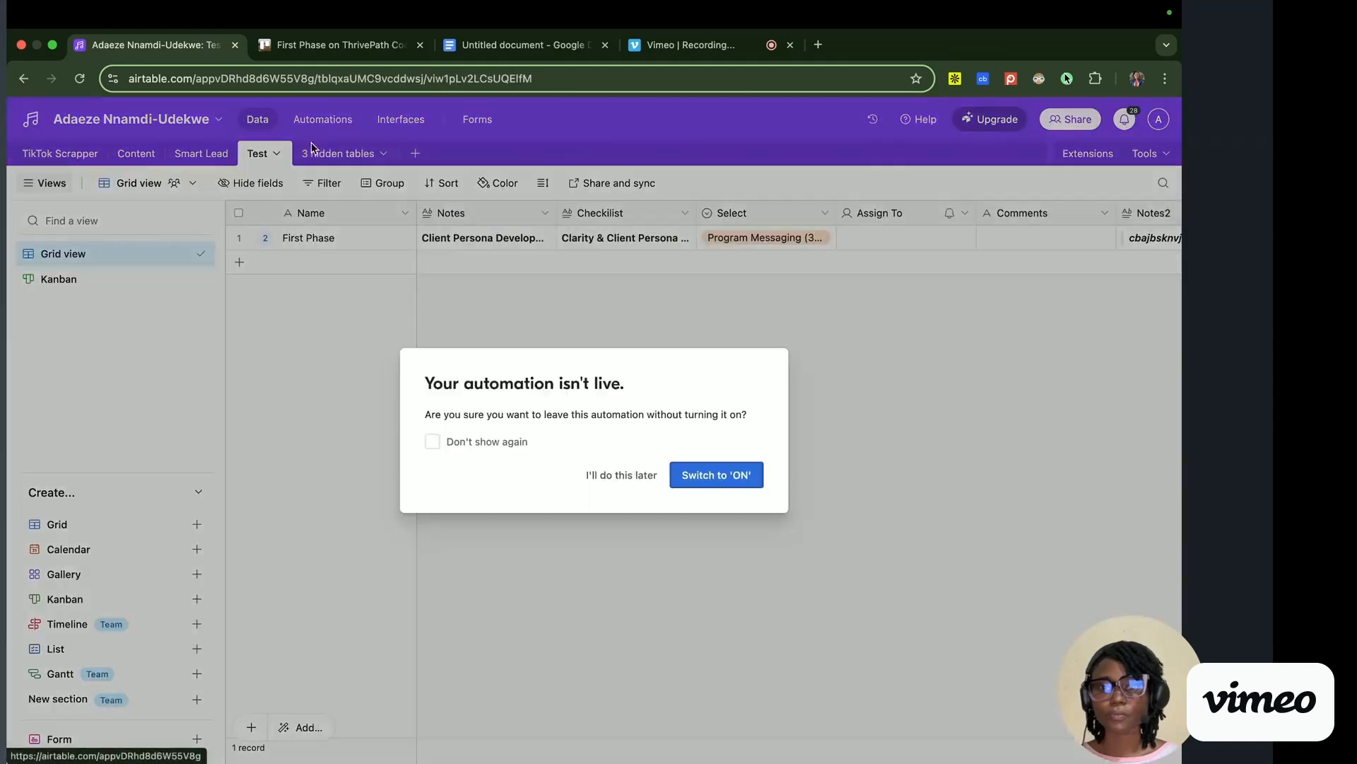
{"action": "left_click", "coordinate": [644, 475]}
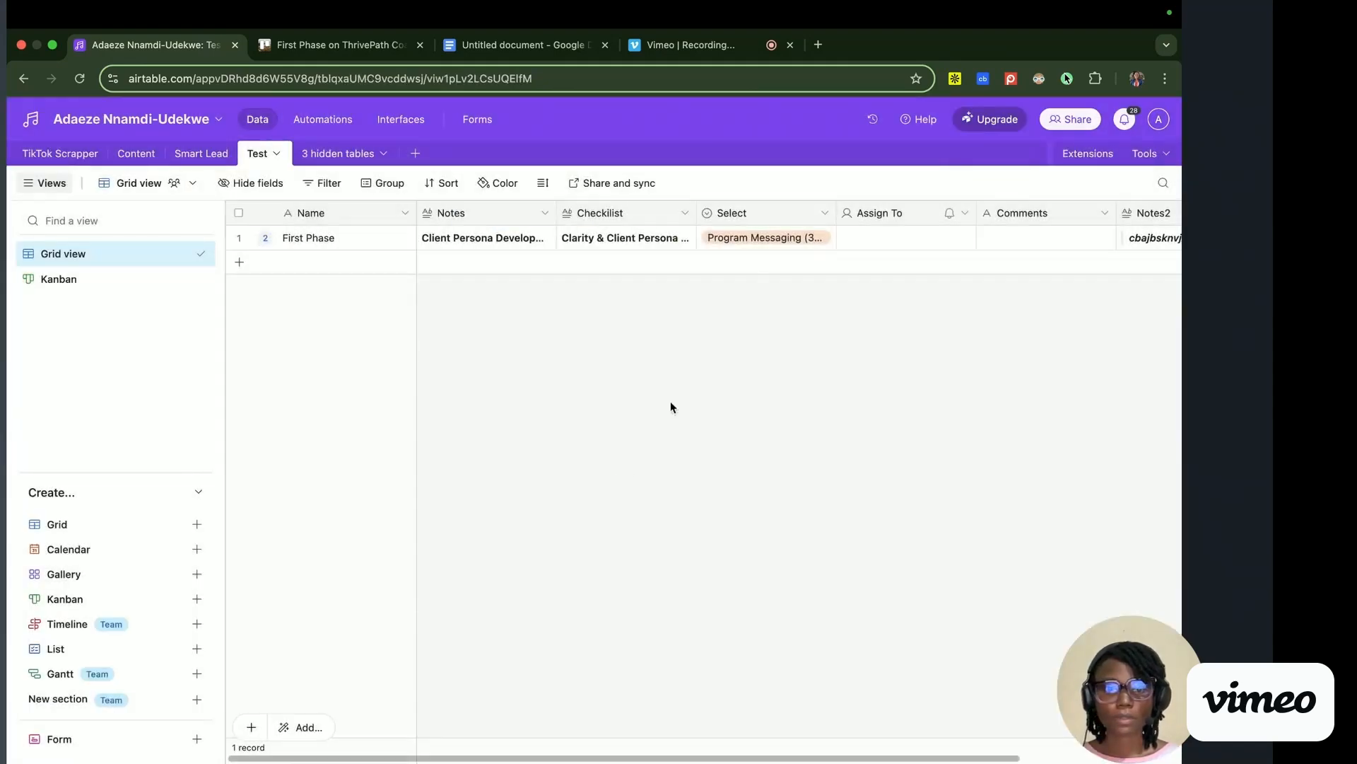
{"action": "double_click", "coordinate": [763, 237]}
{"action": "left_click", "coordinate": [765, 317]}
- Expand the First Phase record's Checklist field to review the Clarity & Client Persona and Program Messaging items, and close it
{"action": "right_click", "coordinate": [633, 239]}
{"action": "left_click", "coordinate": [672, 239]}
{"action": "left_click", "coordinate": [687, 241]}
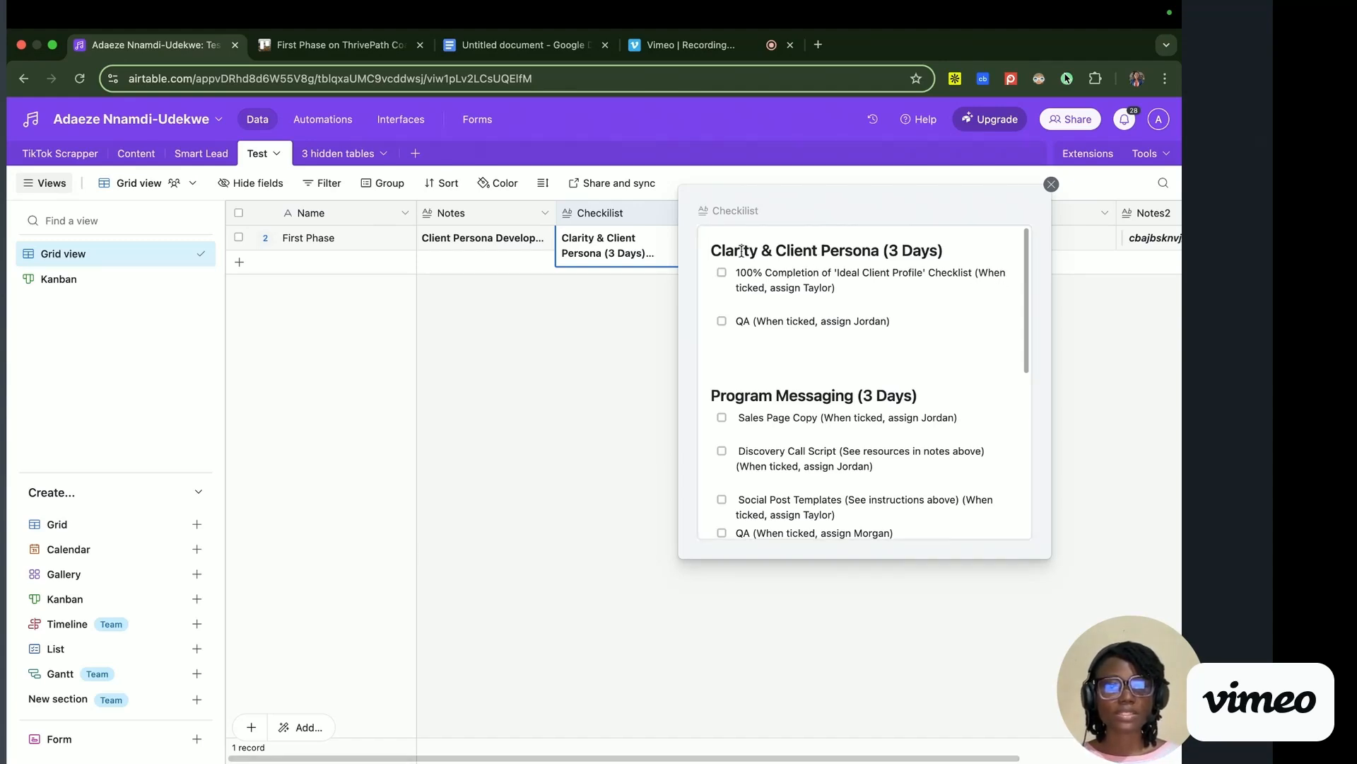
{"action": "left_click", "coordinate": [577, 141]}
- Return to Automation 1, test its conditions trigger with the First Phase record, and review the Slack action's recipient and message
{"action": "left_click", "coordinate": [316, 127]}
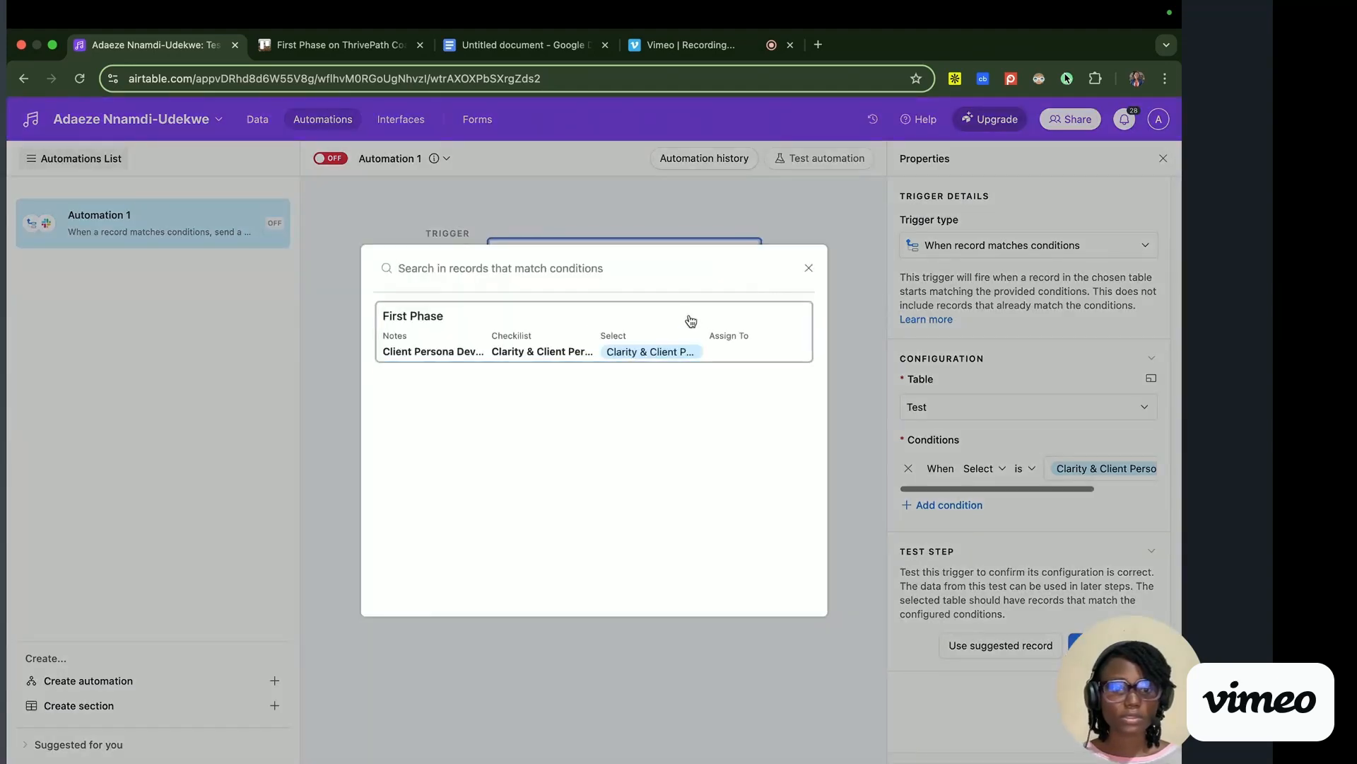
{"action": "left_click", "coordinate": [688, 321]}
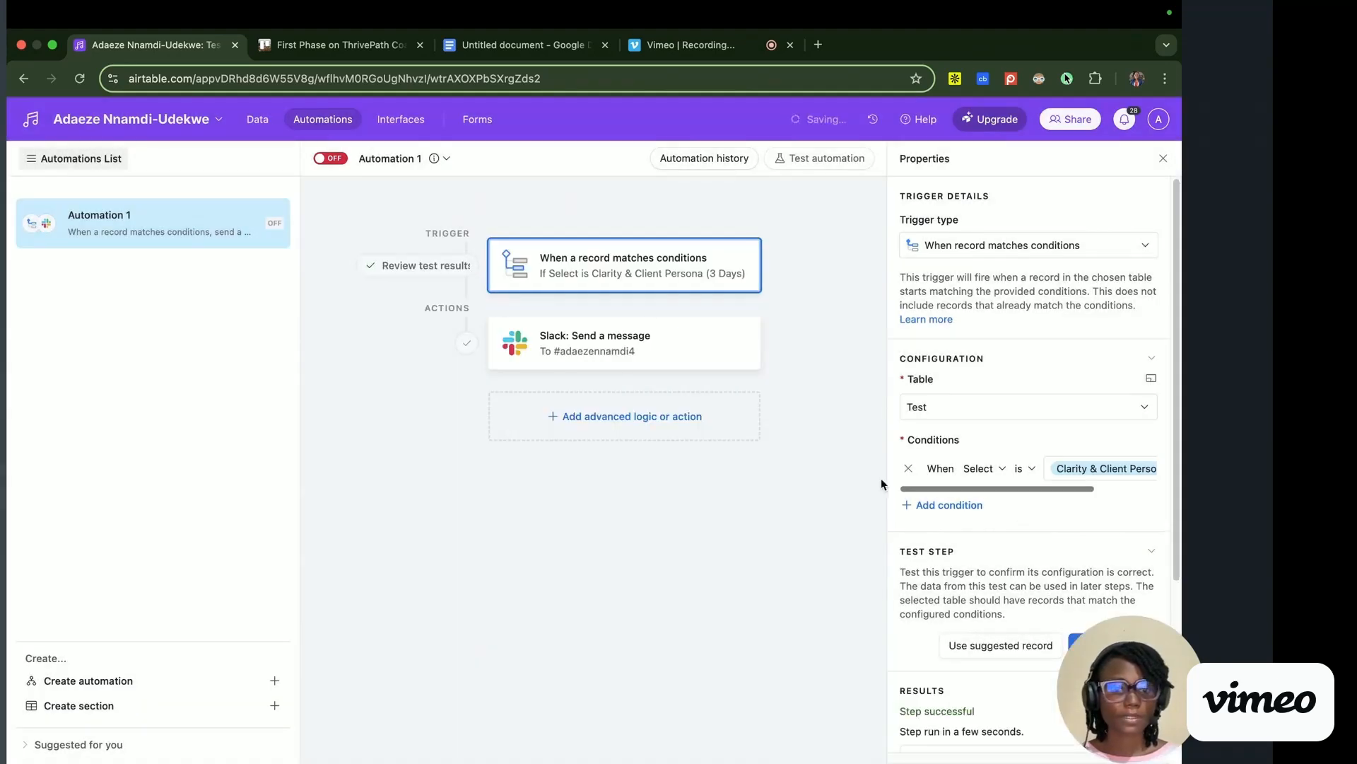
{"action": "left_click", "coordinate": [657, 355]}
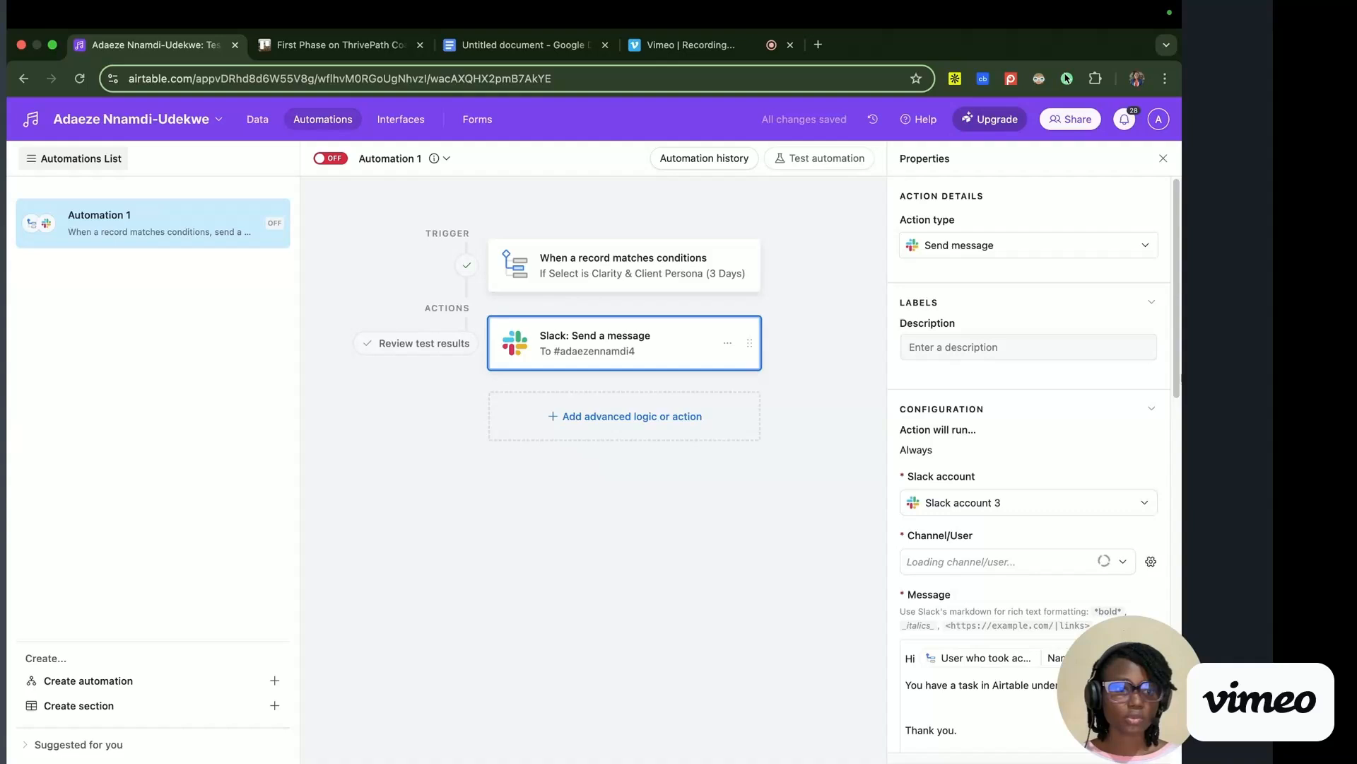
{"action": "scroll", "coordinate": [1041, 441], "scroll_direction": "down", "scroll_amount": 3}
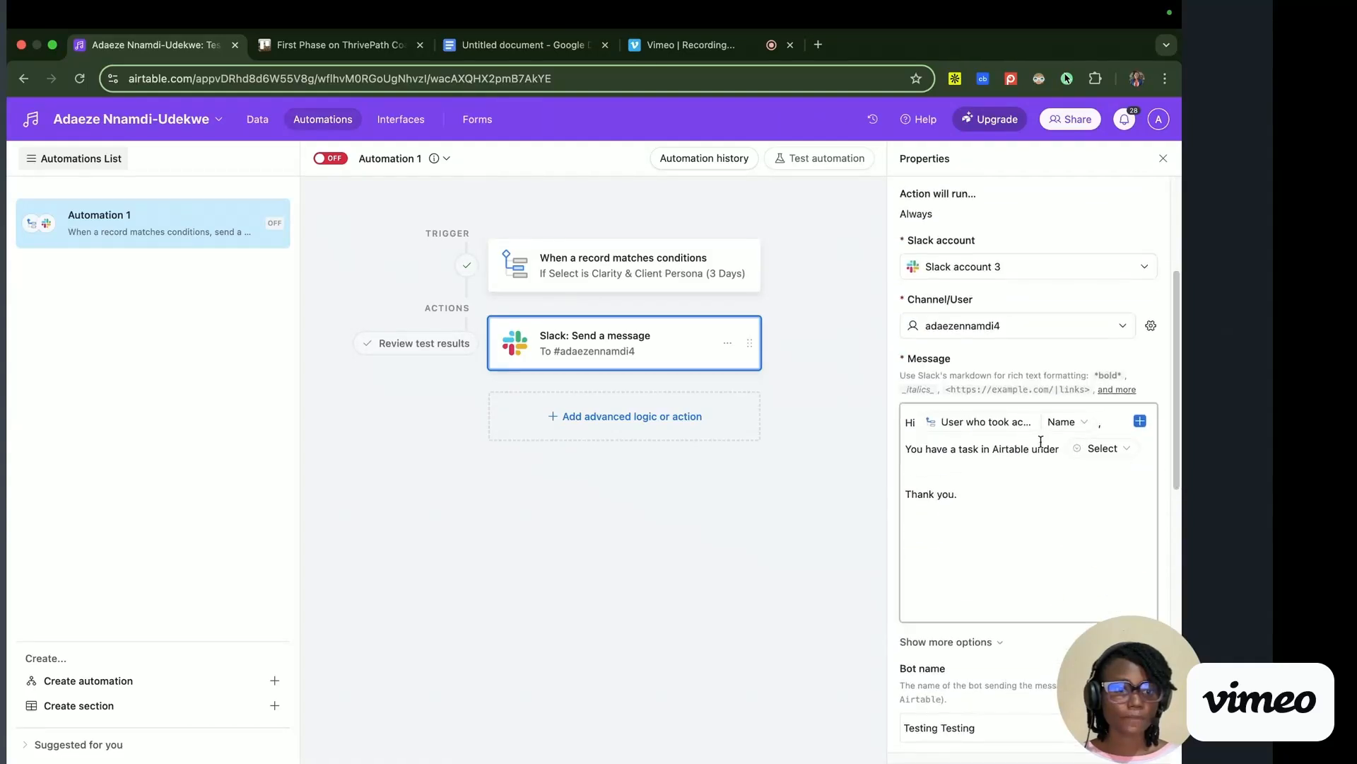
- Replace the name token in the Slack message's greeting with the trigger record's Assign To Name value
{"action": "left_click", "coordinate": [1099, 424]}
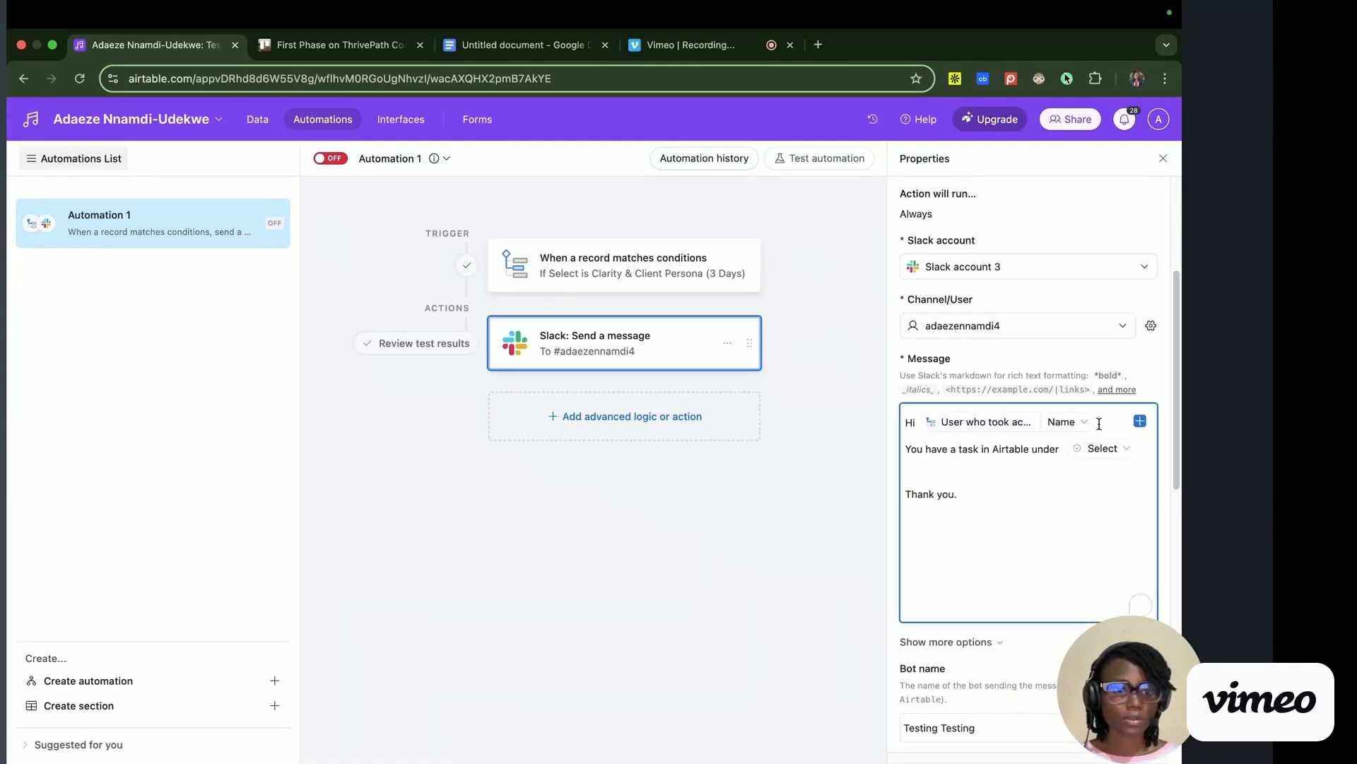
{"action": "left_click", "coordinate": [1139, 420]}
{"action": "scroll", "coordinate": [1142, 613], "scroll_direction": "down", "scroll_amount": 5}
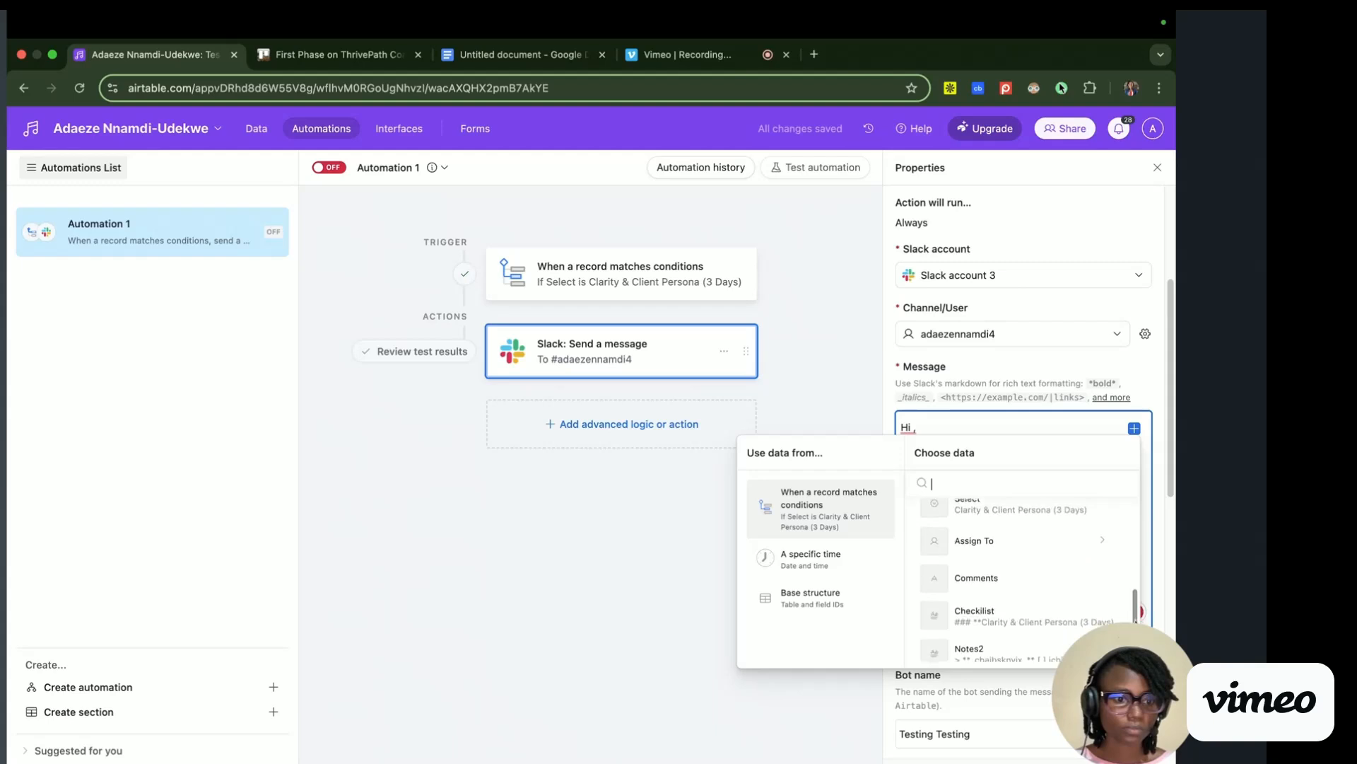
{"action": "left_click", "coordinate": [1016, 540]}
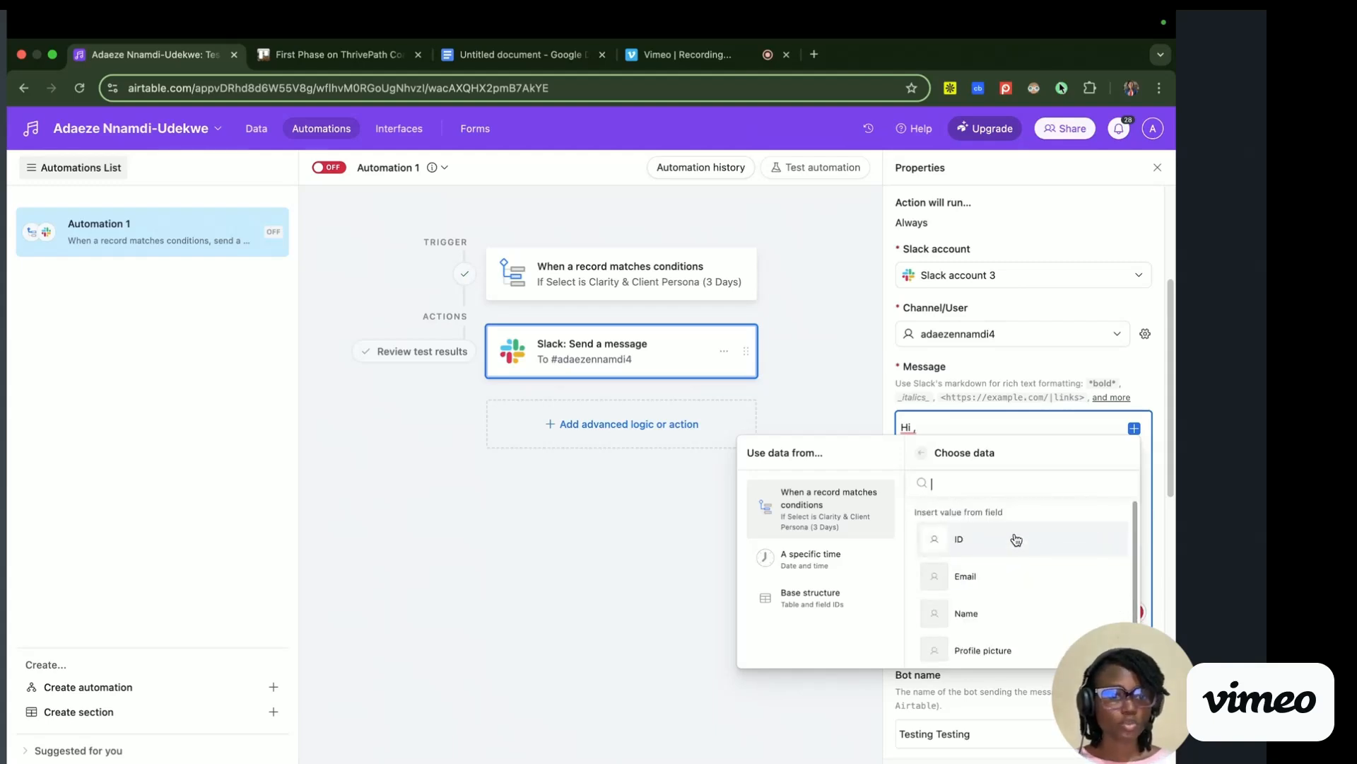
{"action": "scroll", "coordinate": [1047, 608], "scroll_direction": "down", "scroll_amount": 1}
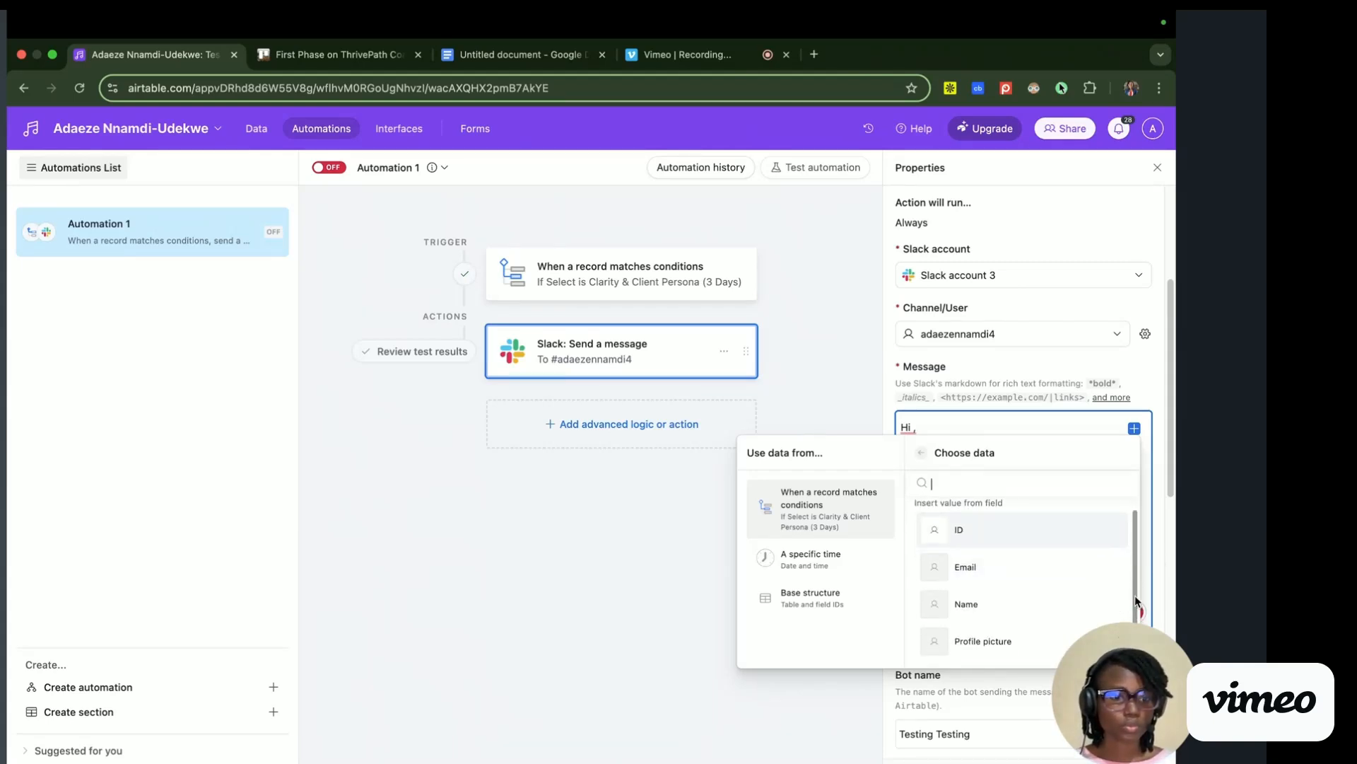
{"action": "left_click", "coordinate": [1049, 612]}
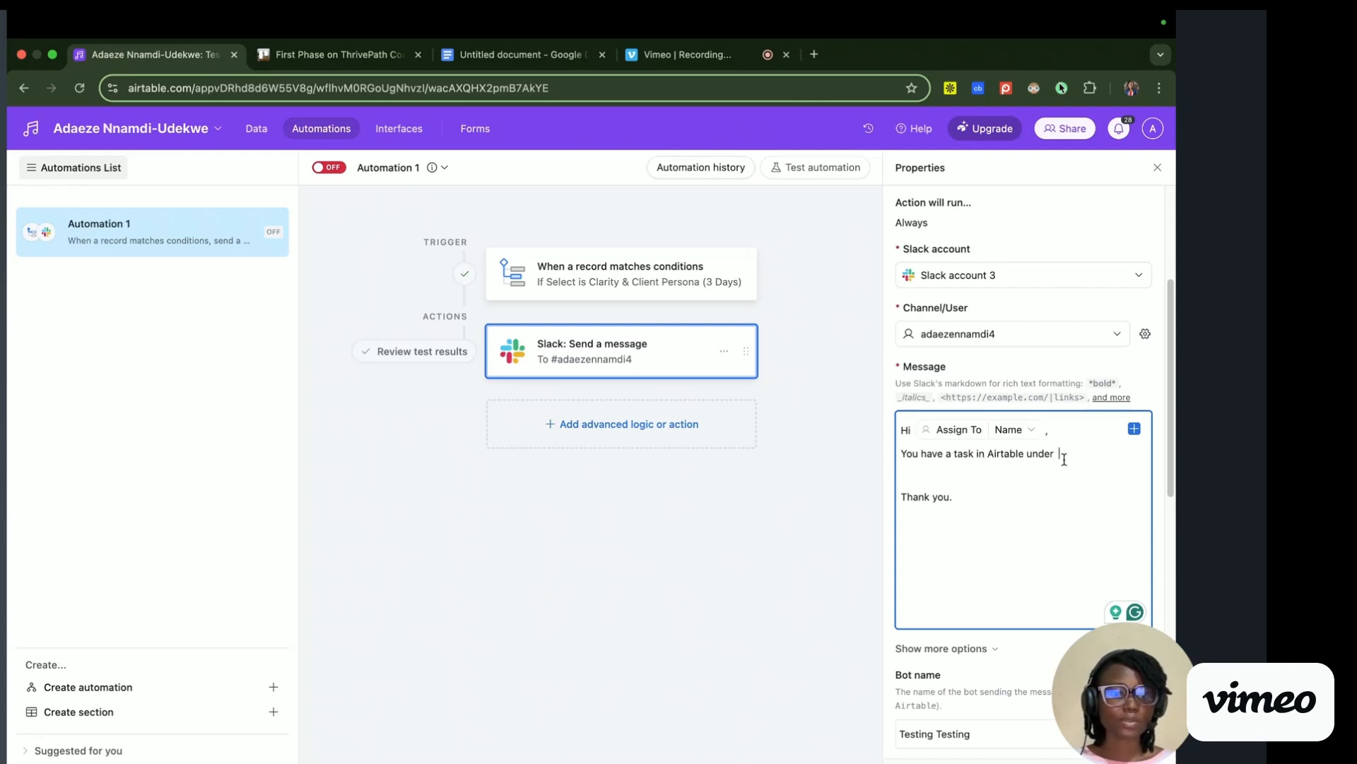
- Insert the trigger record's Select value after "You have a task in Airtable under" in the Slack message
{"action": "left_click", "coordinate": [1134, 429]}
{"action": "left_click_drag", "start_coordinate": [1136, 526], "coordinate": [1129, 561]}
{"action": "scroll", "coordinate": [1053, 568], "scroll_direction": "down", "scroll_amount": 4}
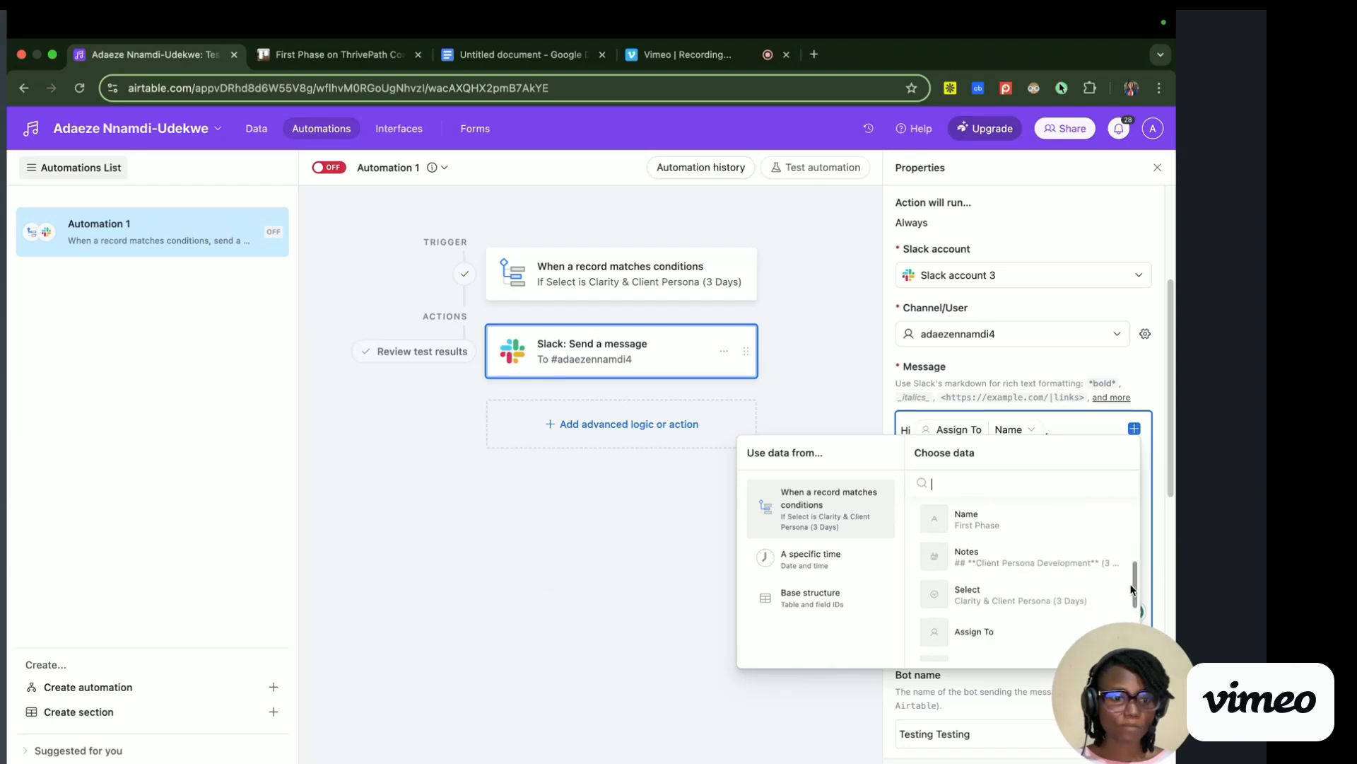
{"action": "left_click", "coordinate": [1053, 568]}
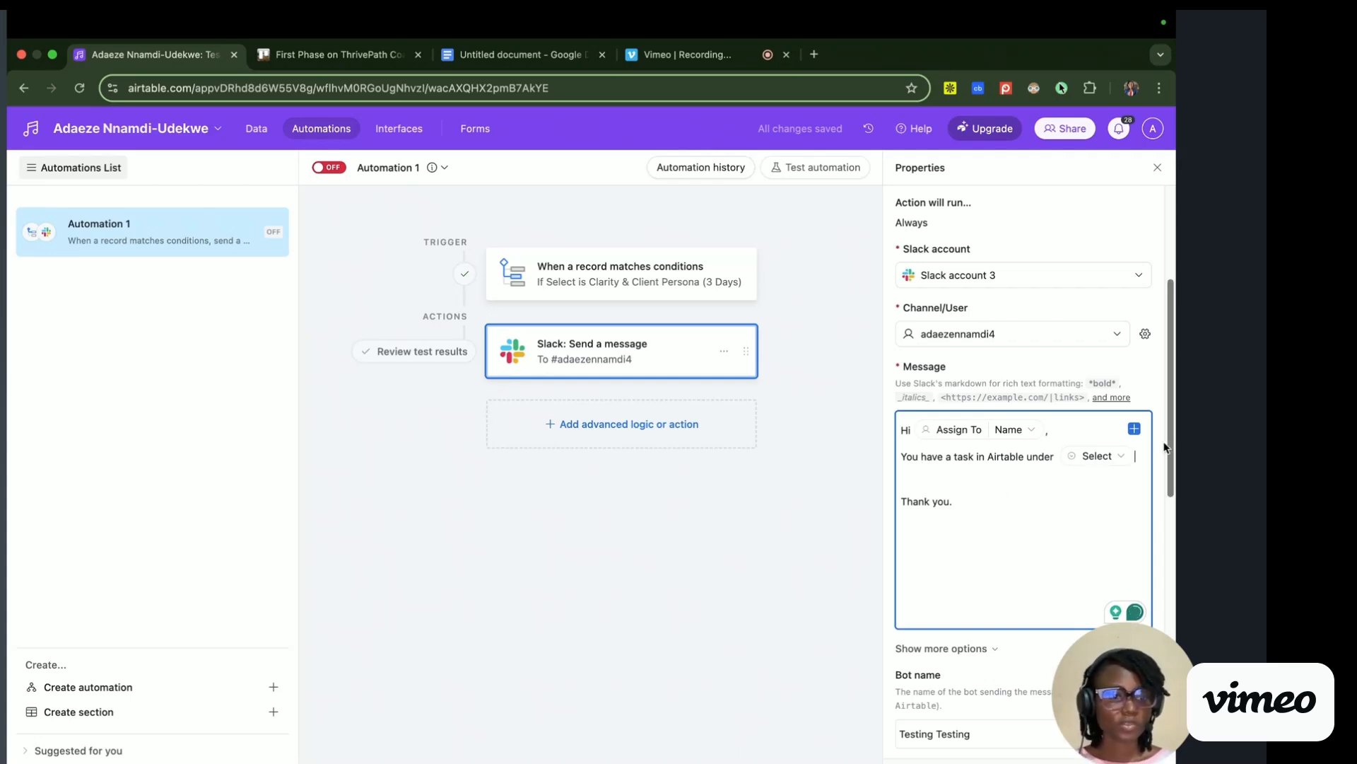
- Check the Slack action's bot name, generate a preview of the message, and close it
{"action": "left_click_drag", "start_coordinate": [1170, 463], "coordinate": [1168, 537]}
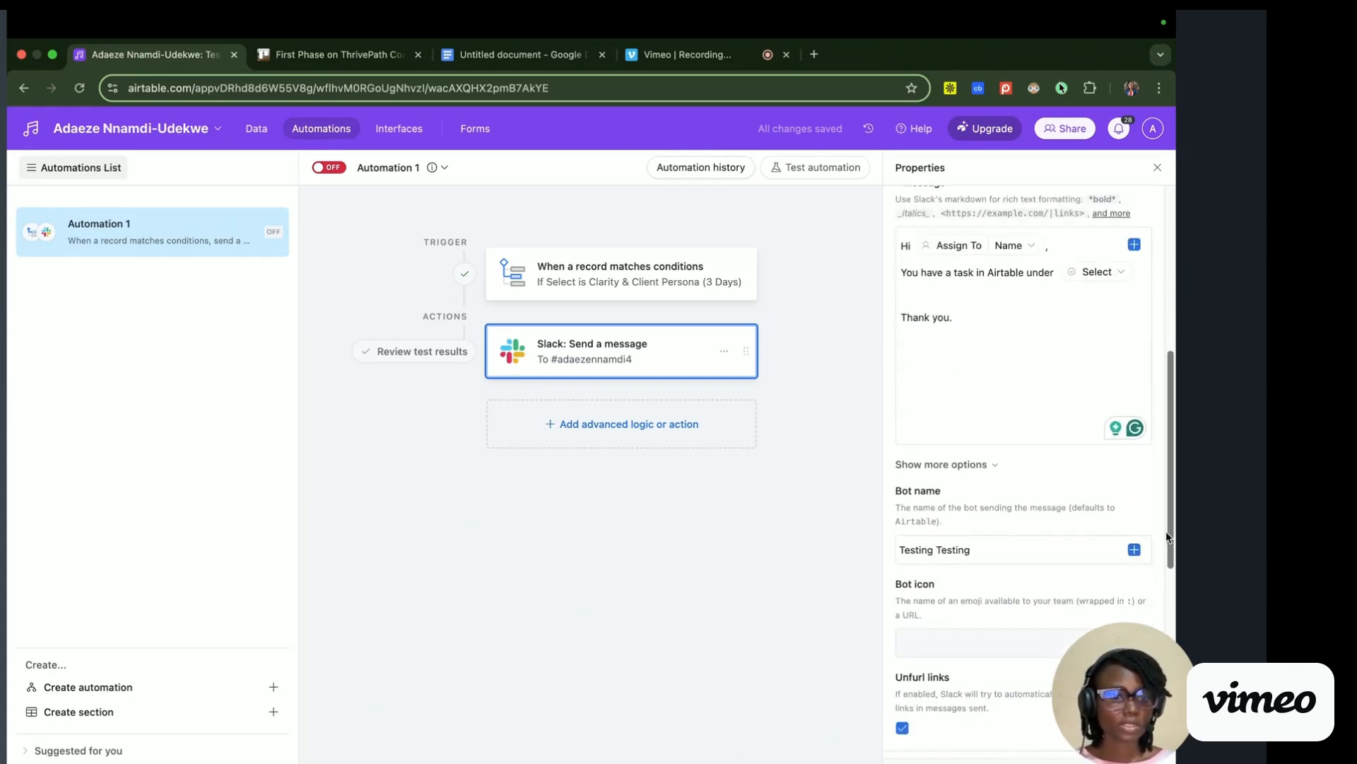
{"action": "left_click", "coordinate": [917, 552]}
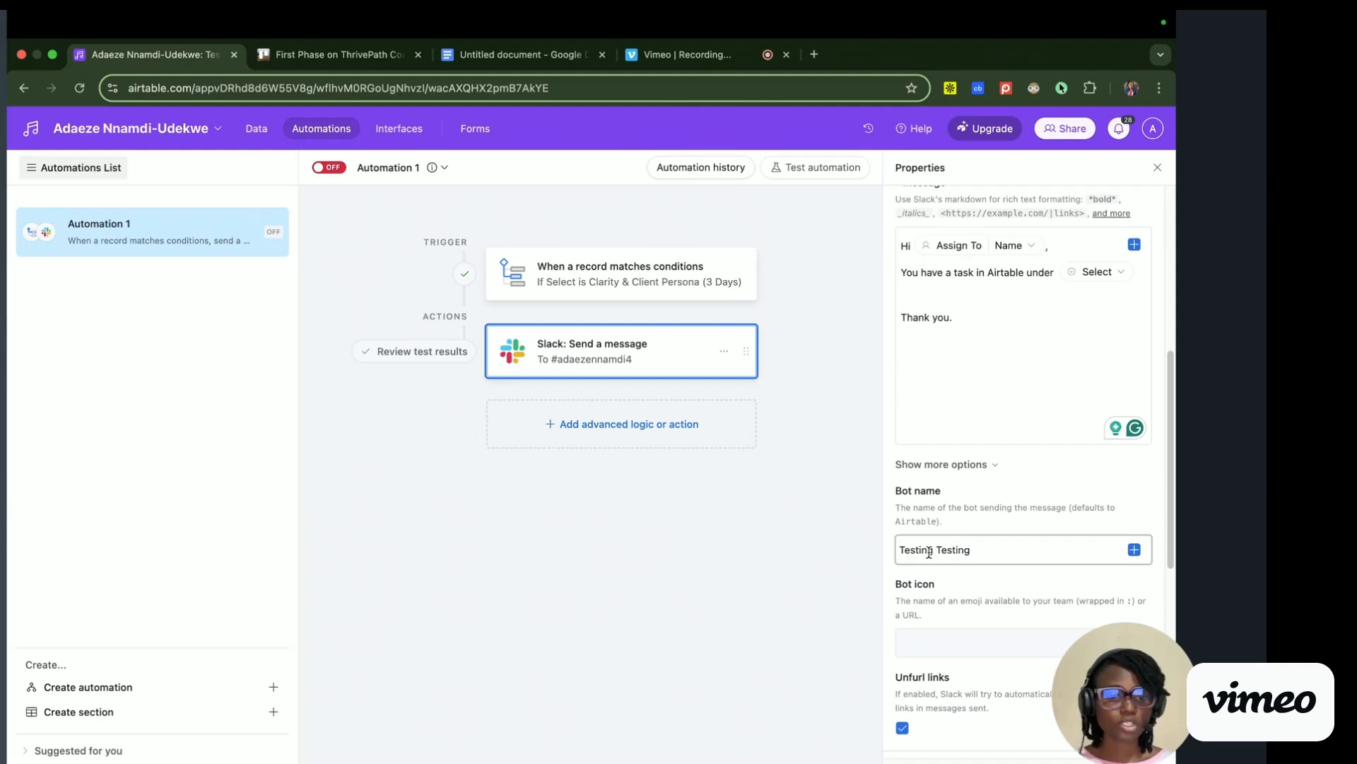
{"action": "scroll", "coordinate": [1173, 566], "scroll_direction": "down", "scroll_amount": 7}
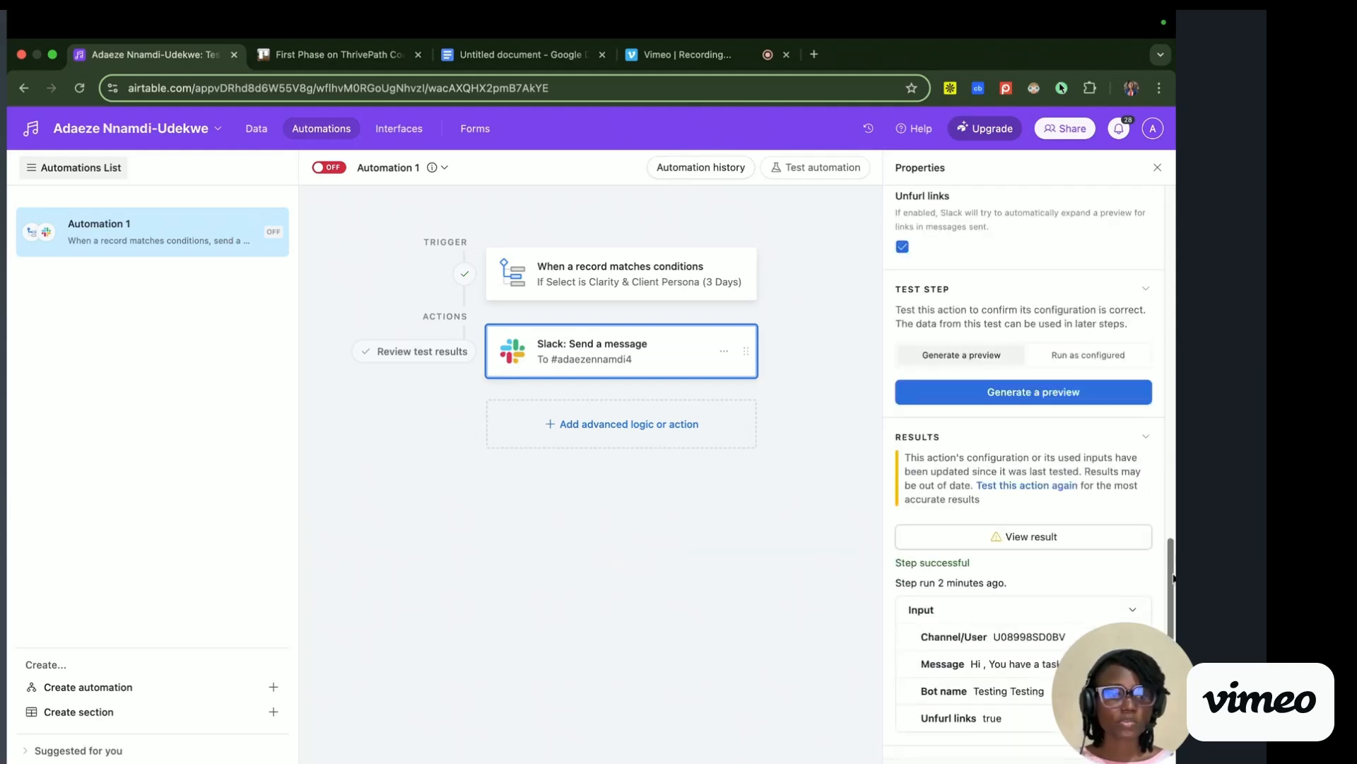
{"action": "left_click", "coordinate": [1036, 393]}
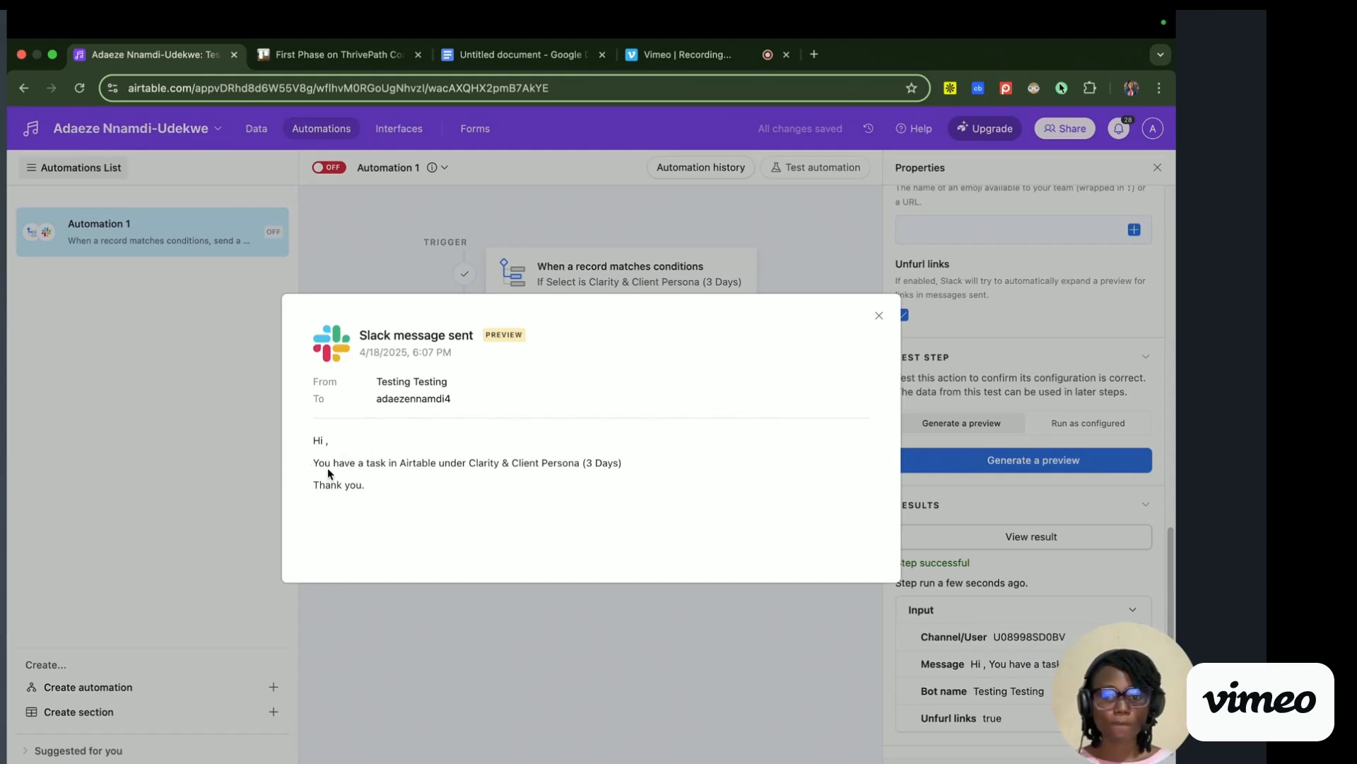
{"action": "left_click", "coordinate": [879, 318]}
{"action": "left_click_drag", "start_coordinate": [1171, 541], "coordinate": [1172, 331]}
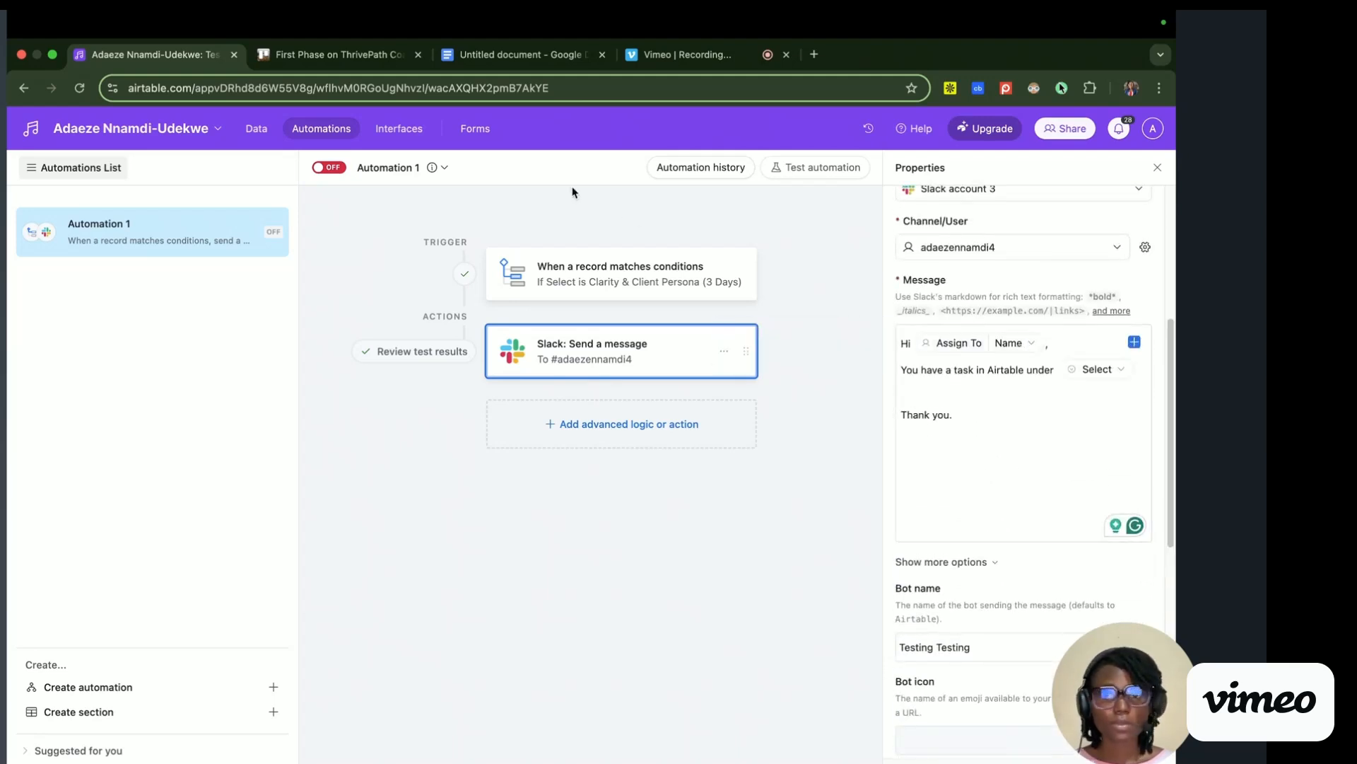
- Leave the automation off and assign the First Phase record in the Test table to a collaborator in the Assign To field
{"action": "left_click", "coordinate": [256, 130]}
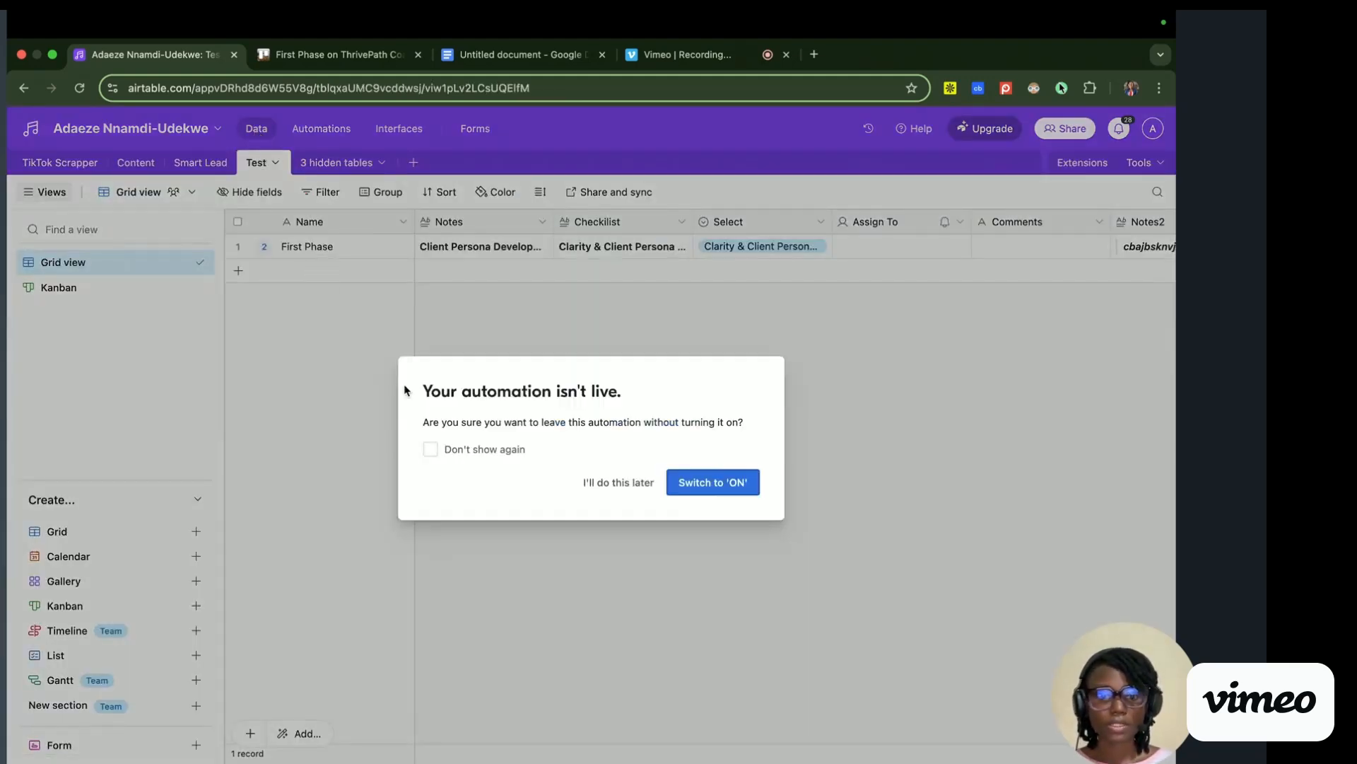
{"action": "left_click", "coordinate": [618, 483]}
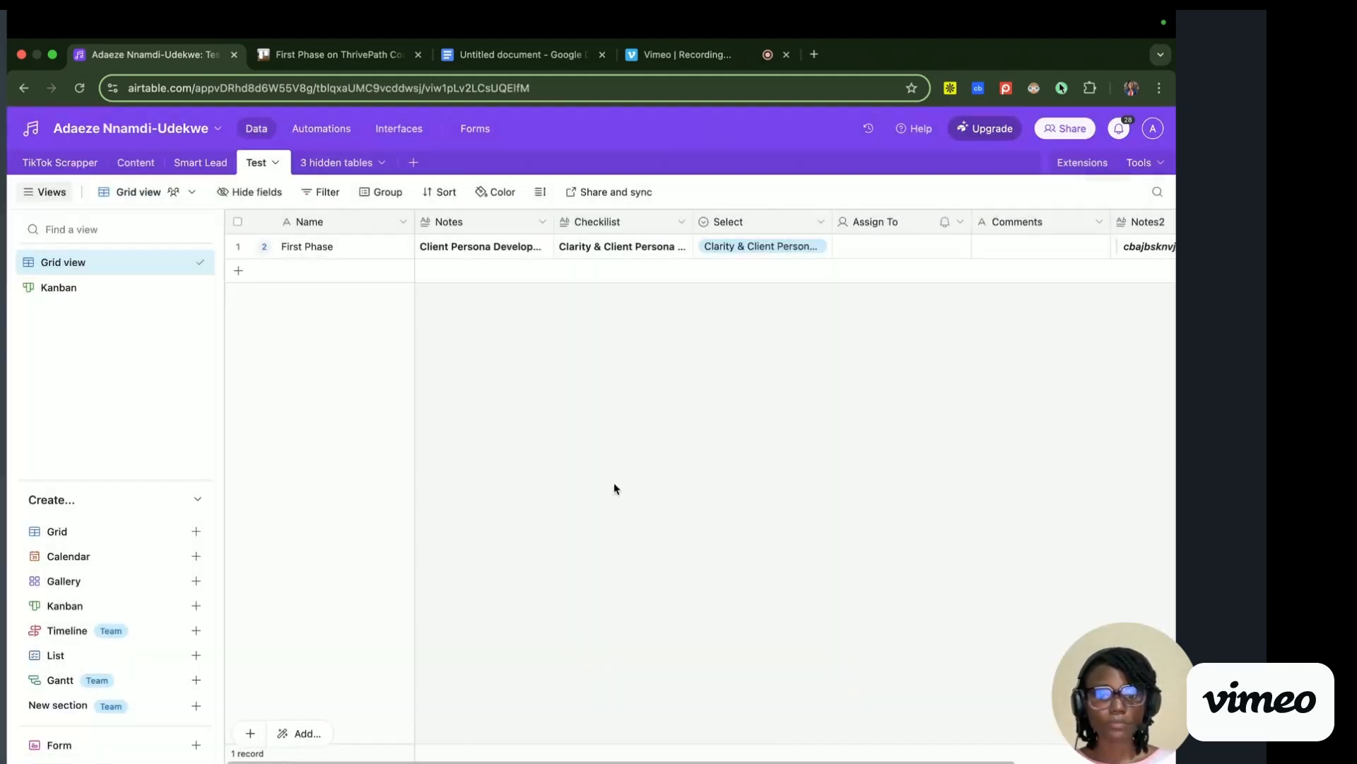
{"action": "double_click", "coordinate": [885, 252]}
{"action": "left_click", "coordinate": [892, 346]}
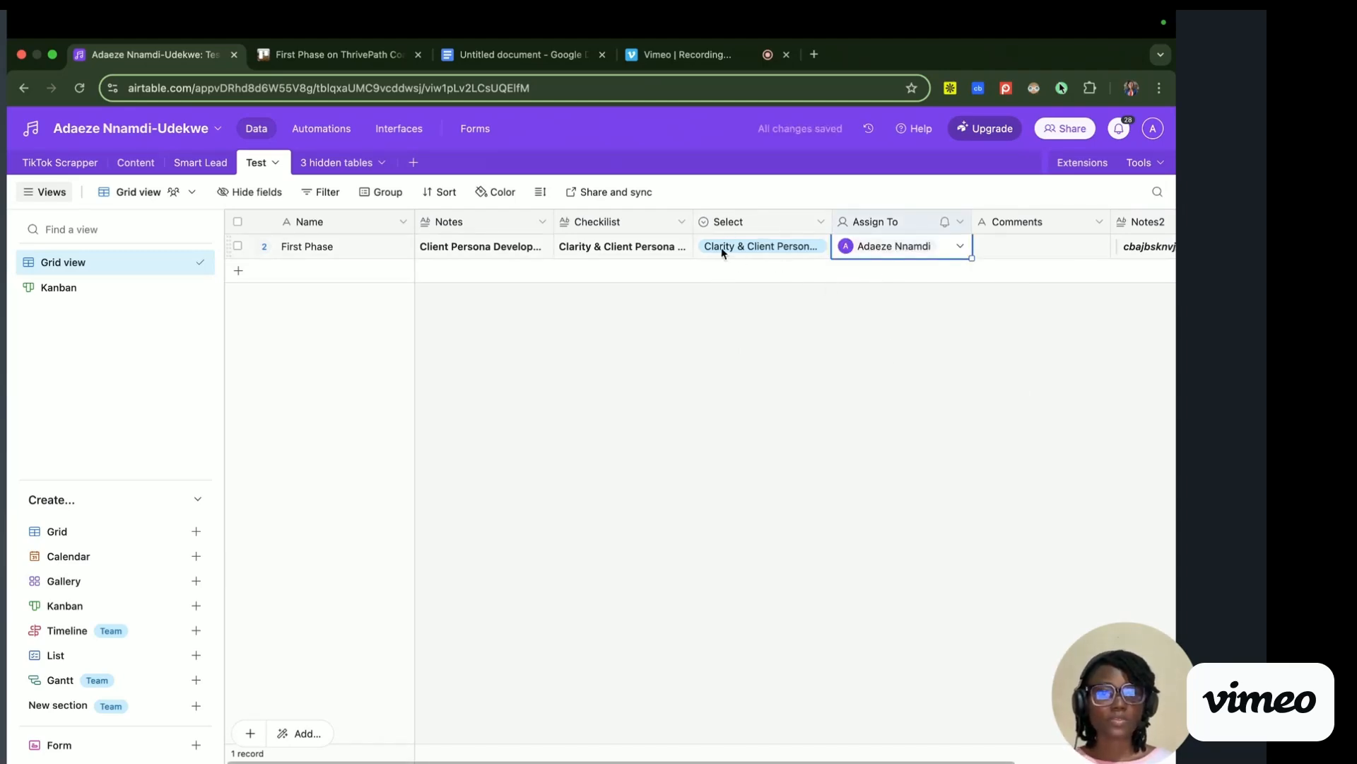
- Return to Automation 1, generate a preview of the Slack message to check its greeting, and close it
{"action": "left_click", "coordinate": [322, 128]}
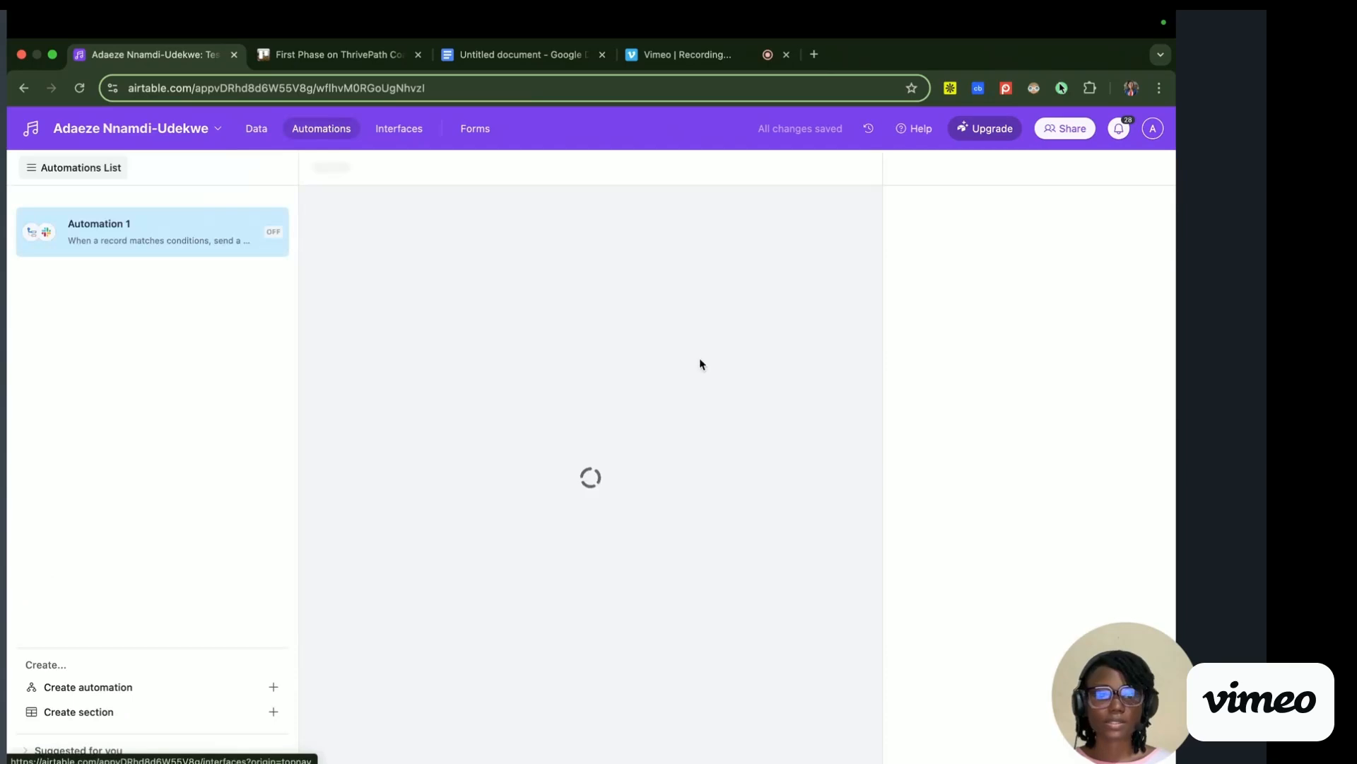
{"action": "left_click_drag", "start_coordinate": [1174, 314], "coordinate": [1172, 626]}
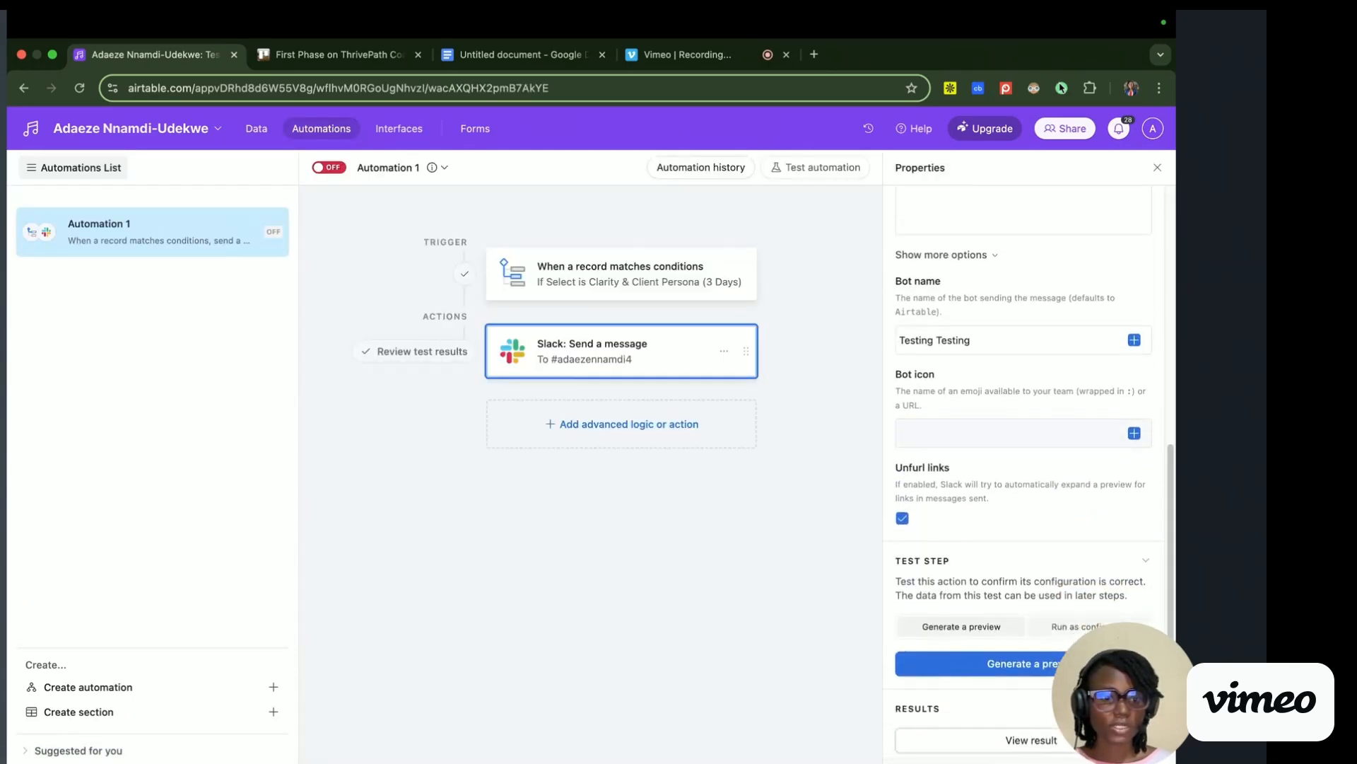
{"action": "left_click", "coordinate": [990, 663]}
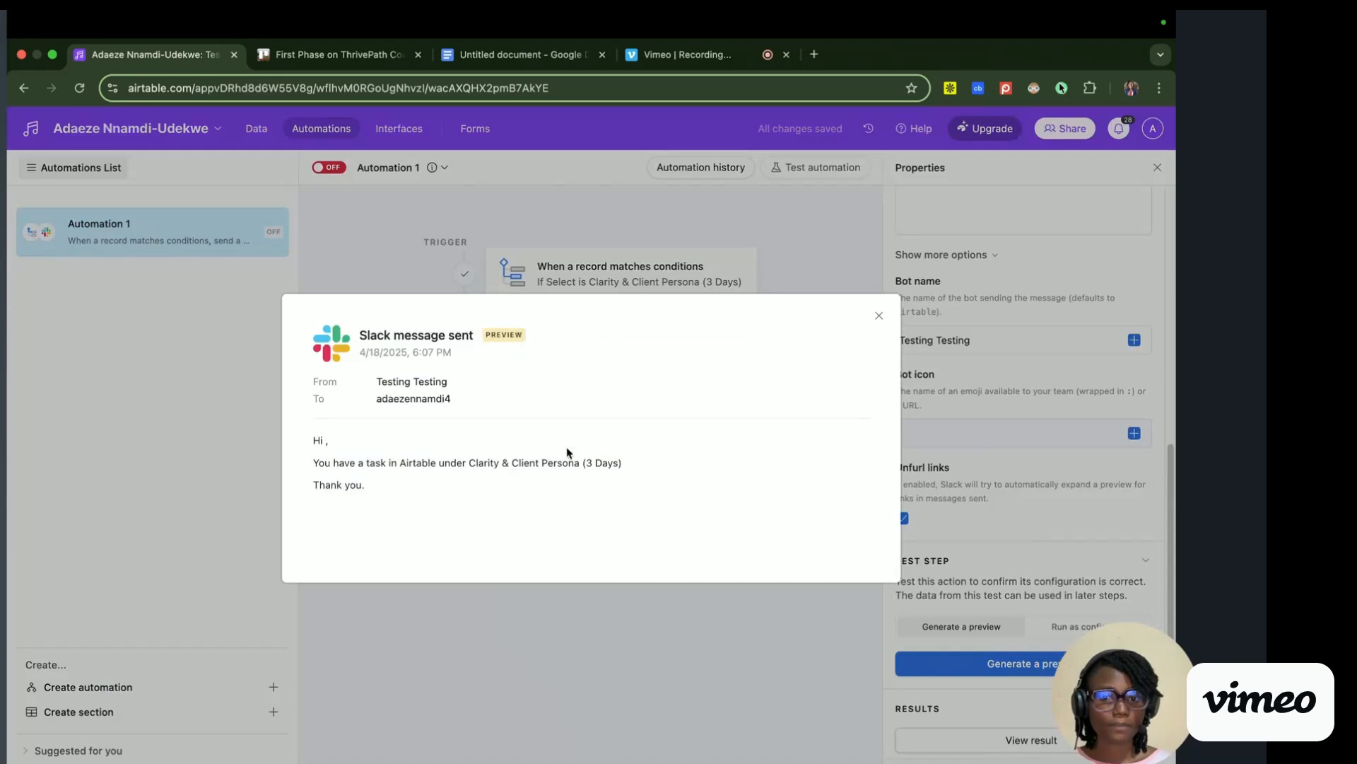
{"action": "left_click", "coordinate": [880, 318]}
- Review the Slack action's configuration from the action type to the test section, and preview the message again
{"action": "left_click_drag", "start_coordinate": [1171, 456], "coordinate": [1164, 316]}
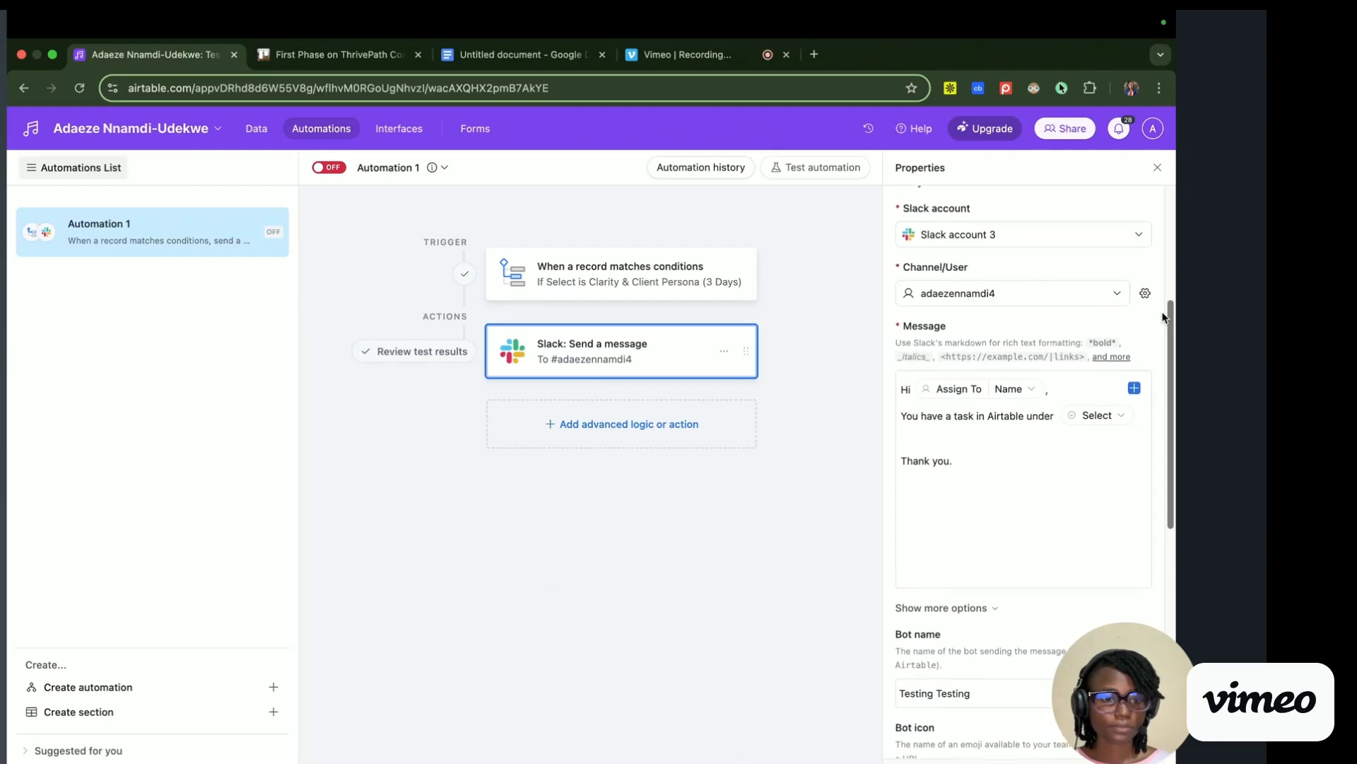
{"action": "scroll", "coordinate": [1150, 208], "scroll_direction": "up", "scroll_amount": 5}
{"action": "scroll", "coordinate": [1025, 460], "scroll_direction": "down", "scroll_amount": 8}
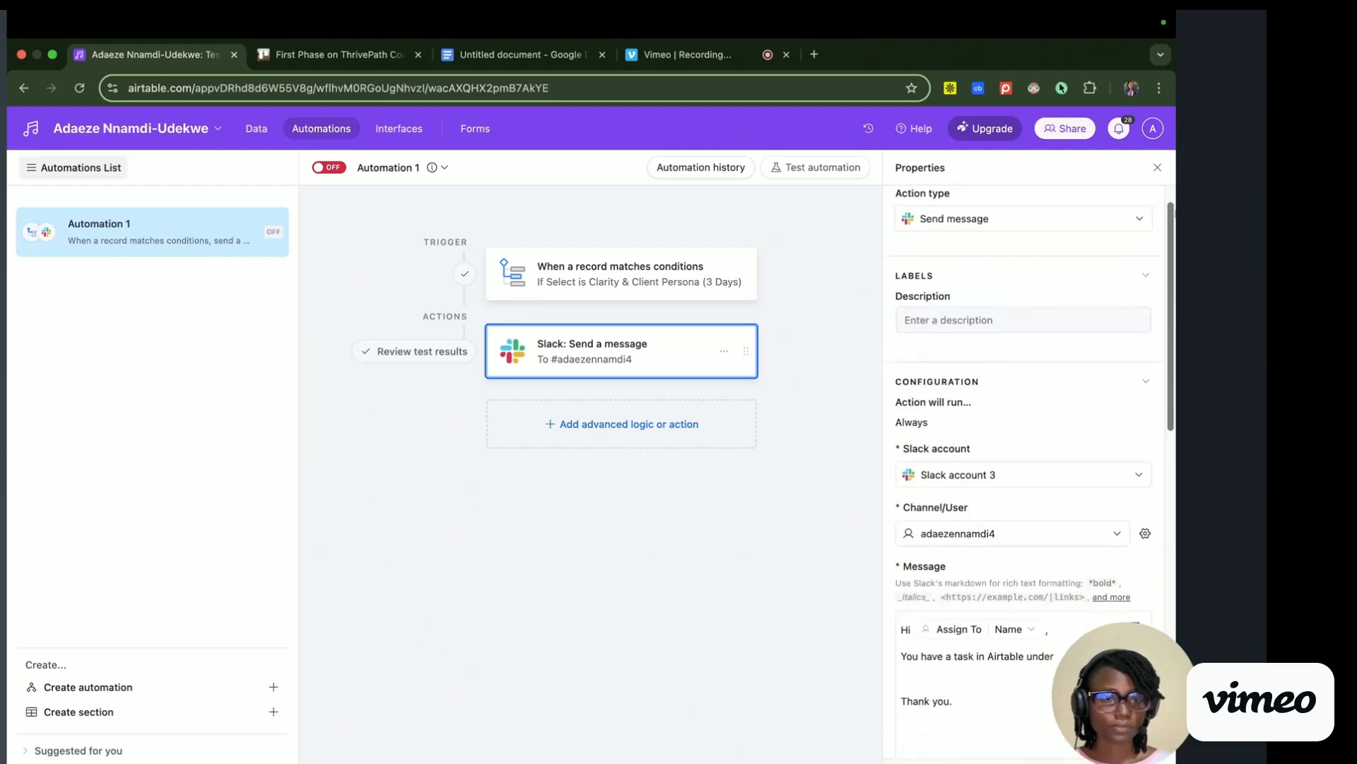
{"action": "scroll", "coordinate": [1025, 460], "scroll_direction": "down", "scroll_amount": 3}
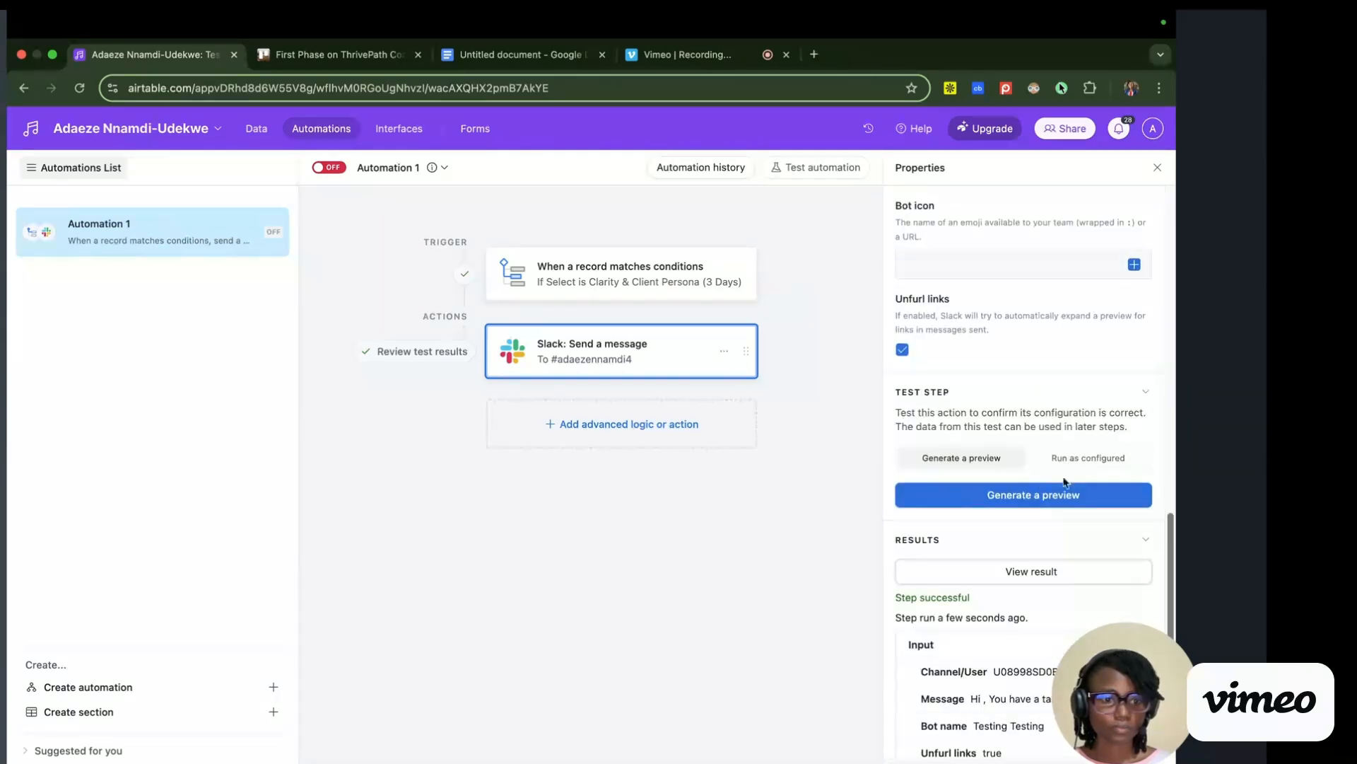
{"action": "left_click", "coordinate": [1038, 498]}
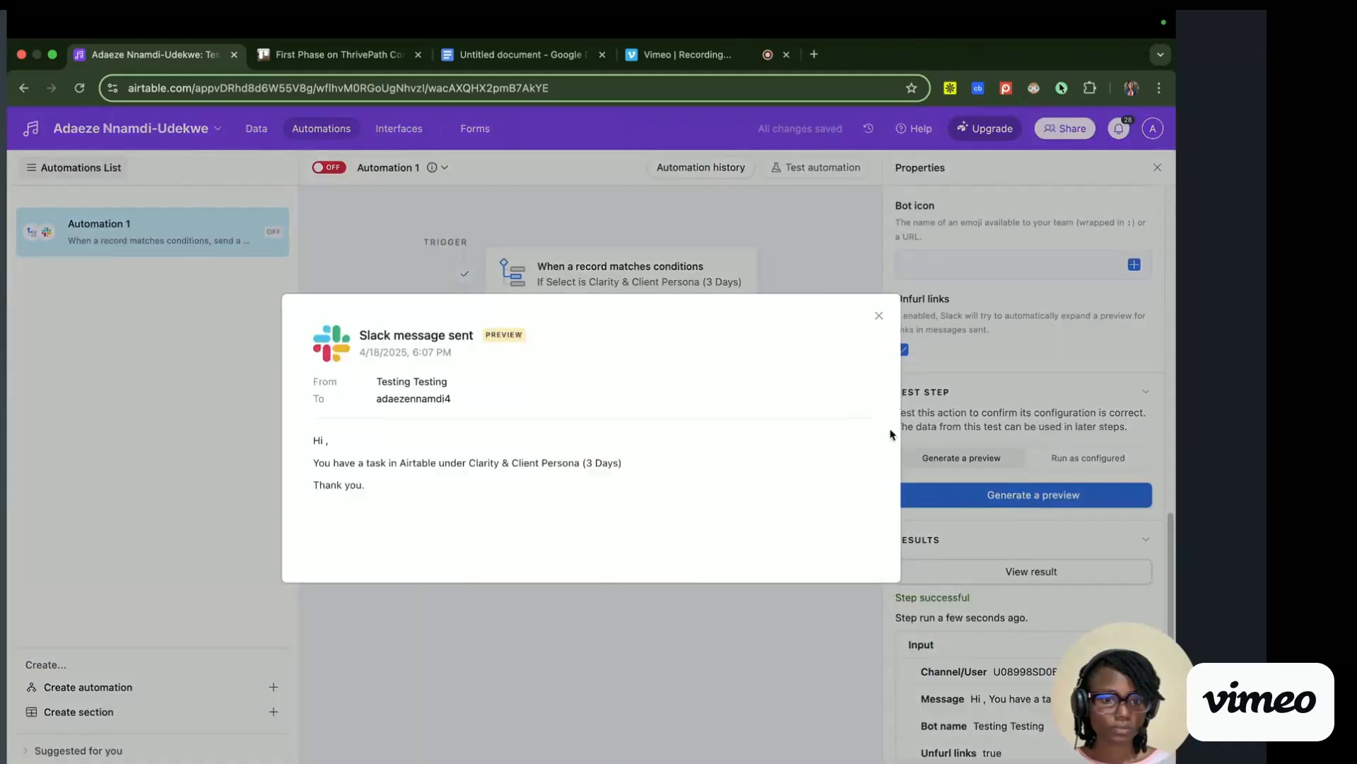
{"action": "left_click", "coordinate": [878, 315]}
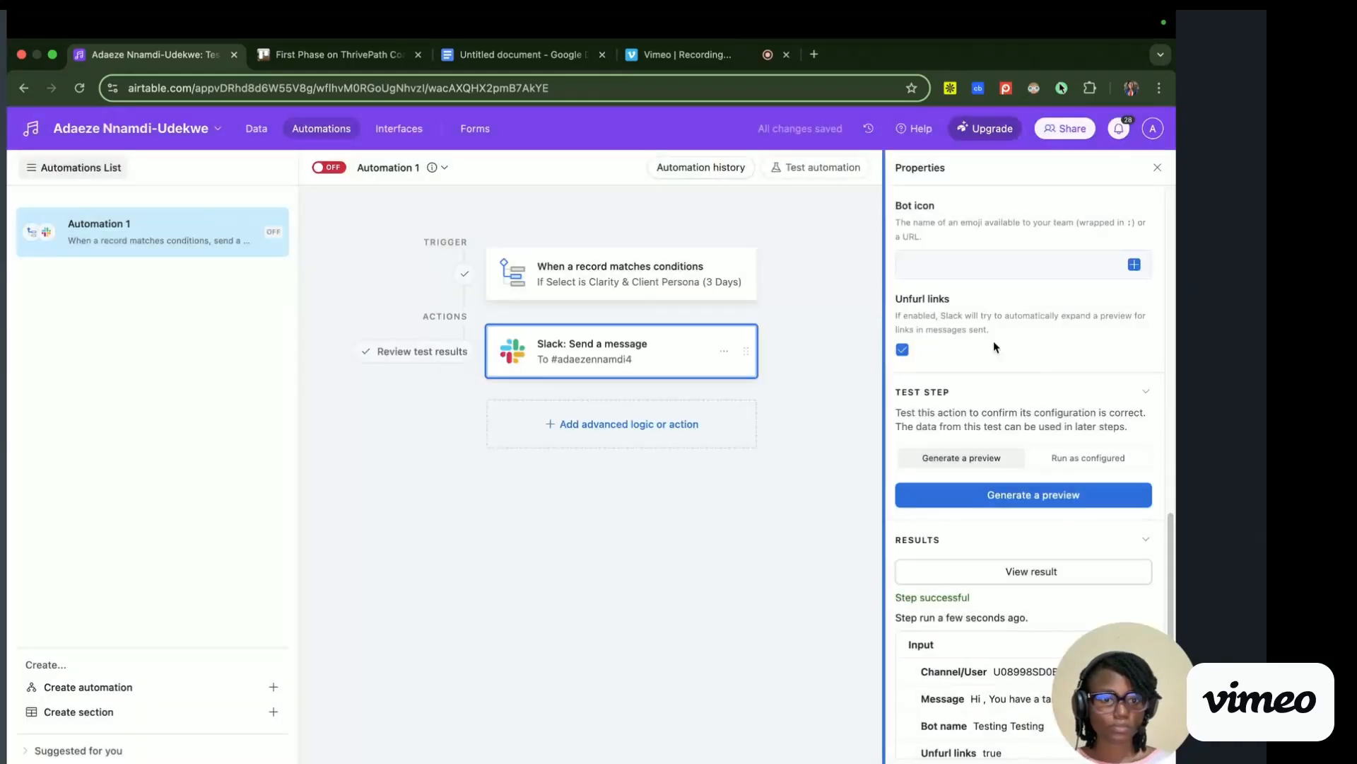
- Check the greeting's Assign To token and retest the conditions trigger with the First Phase record
{"action": "scroll", "coordinate": [1171, 530], "scroll_direction": "up", "scroll_amount": 10}
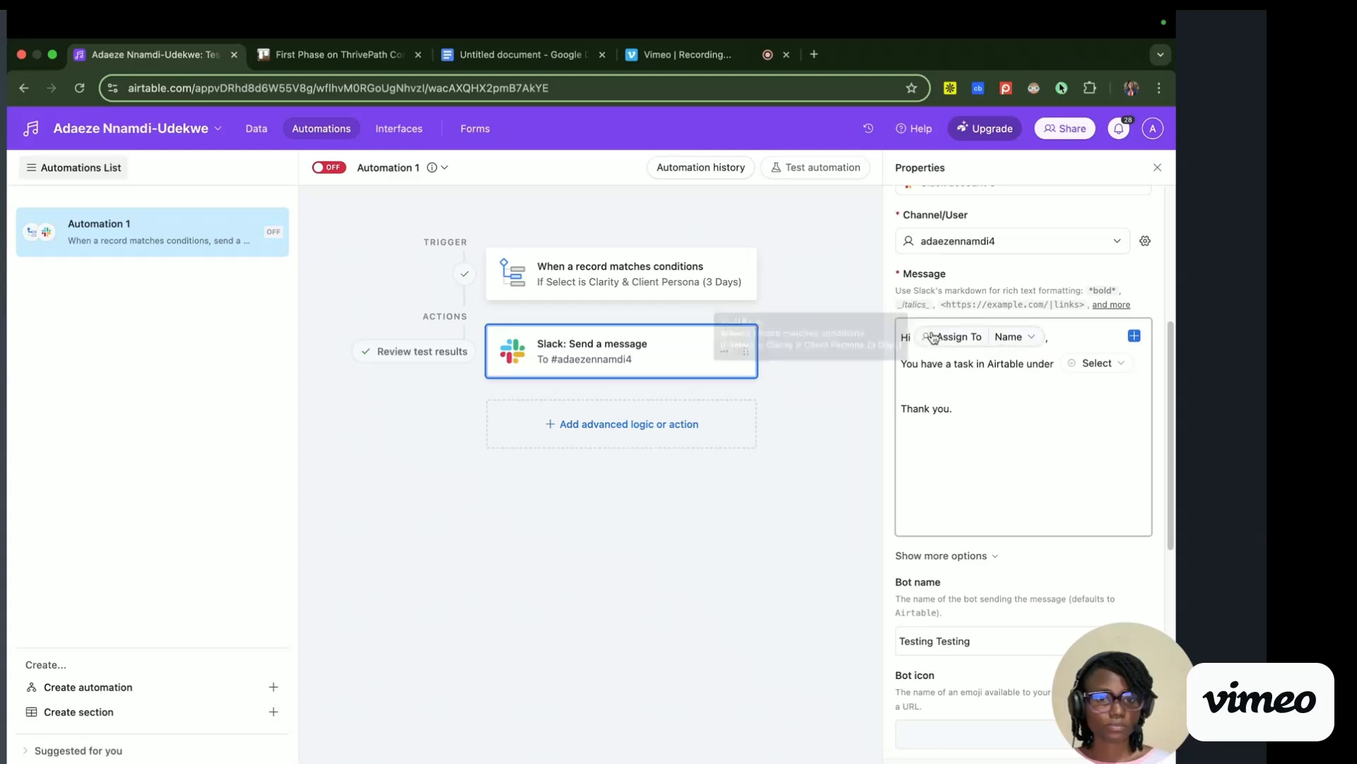
{"action": "left_click", "coordinate": [661, 297]}
{"action": "left_click", "coordinate": [1127, 418]}
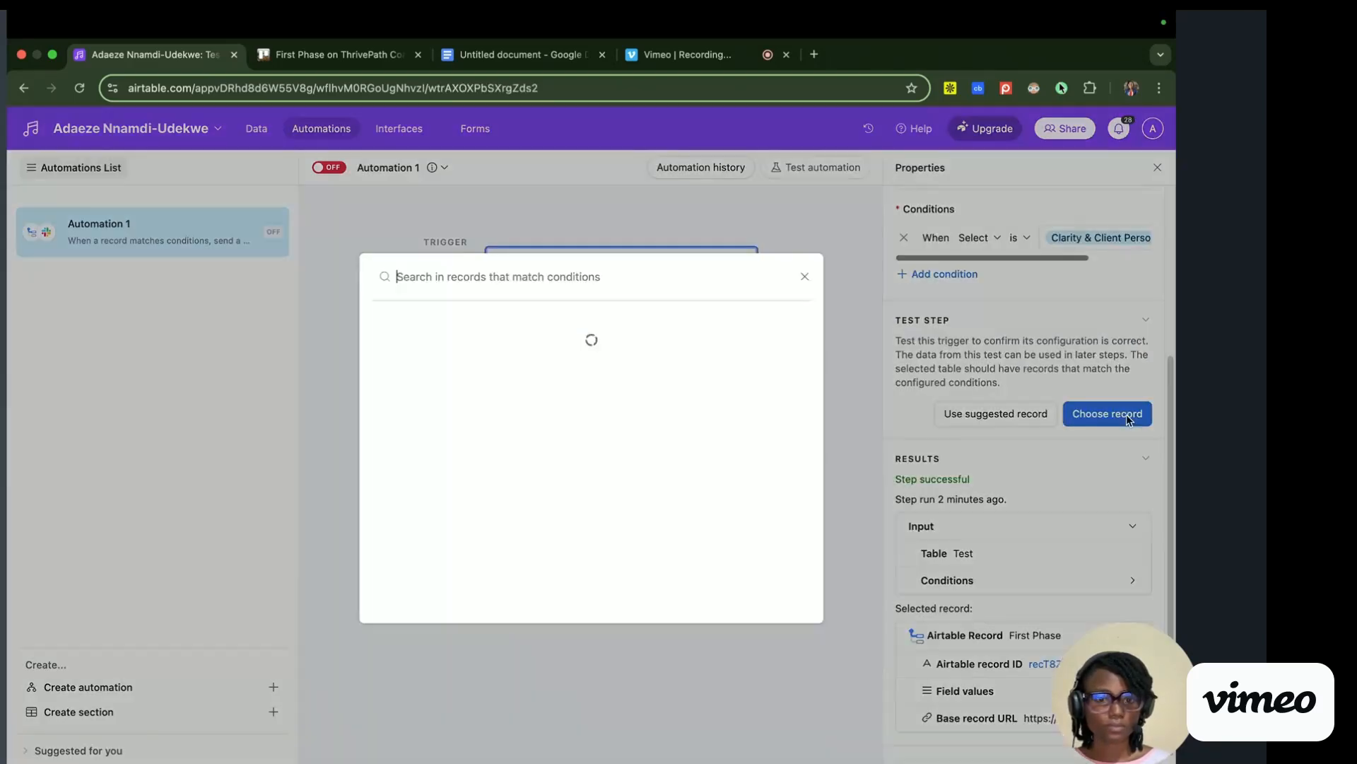
{"action": "left_click", "coordinate": [695, 347]}
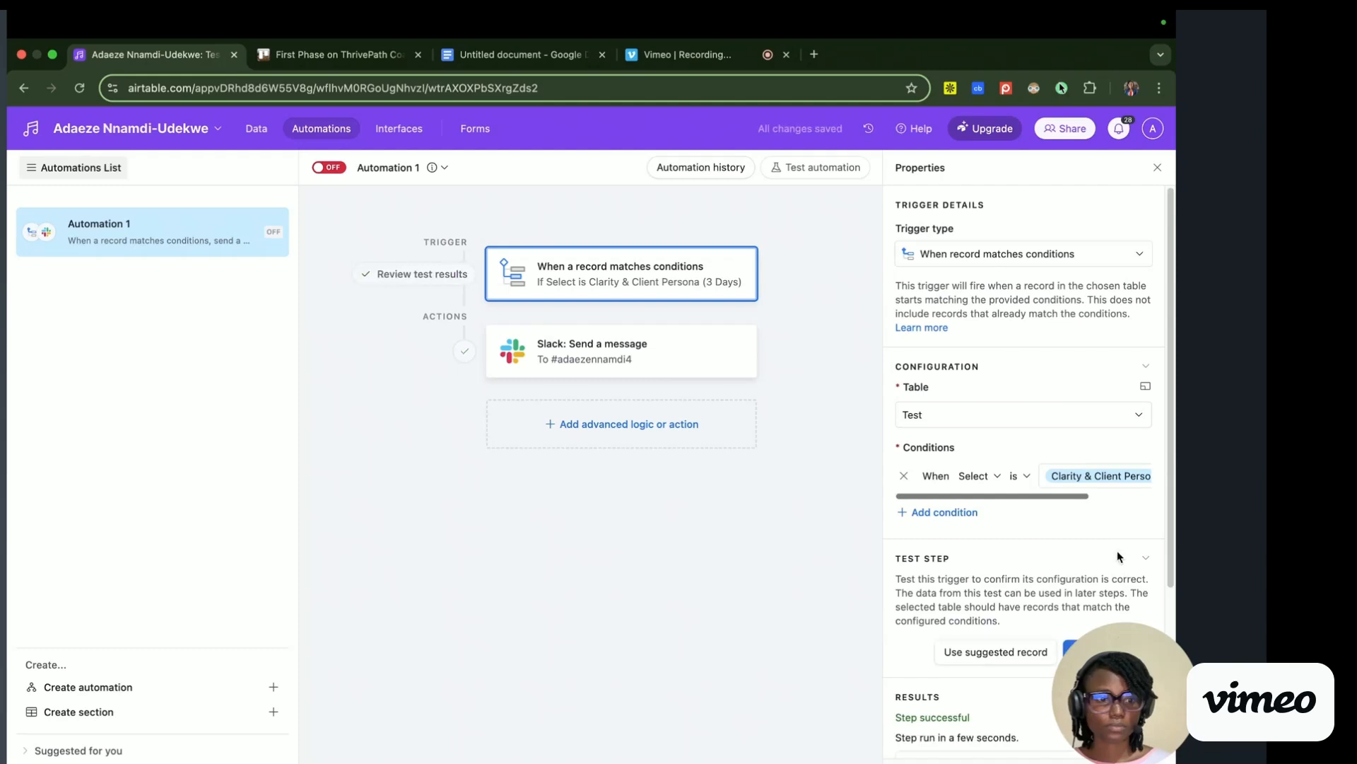
- Reopen the Slack action, preview its message with the refreshed trigger data, and close the preview
{"action": "left_click", "coordinate": [663, 364]}
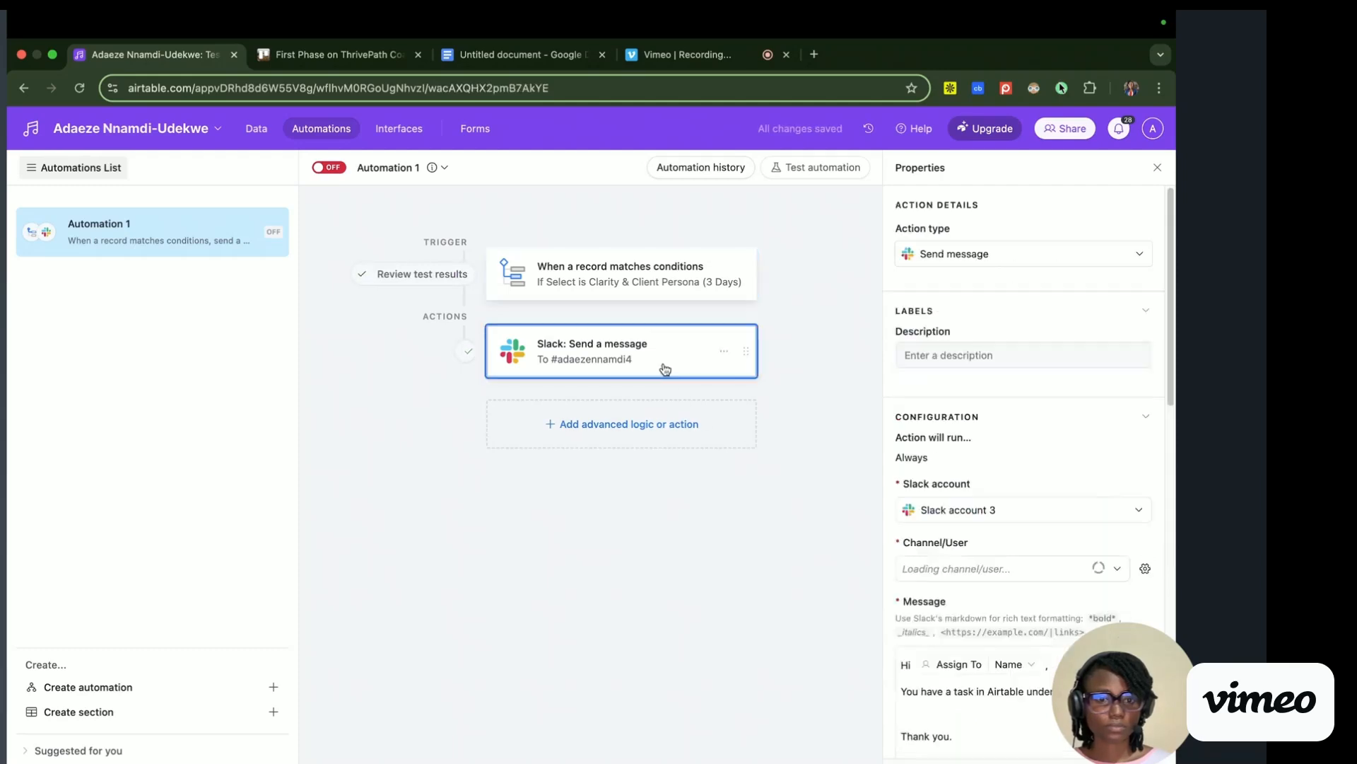
{"action": "scroll", "coordinate": [1023, 566], "scroll_direction": "down", "scroll_amount": 8}
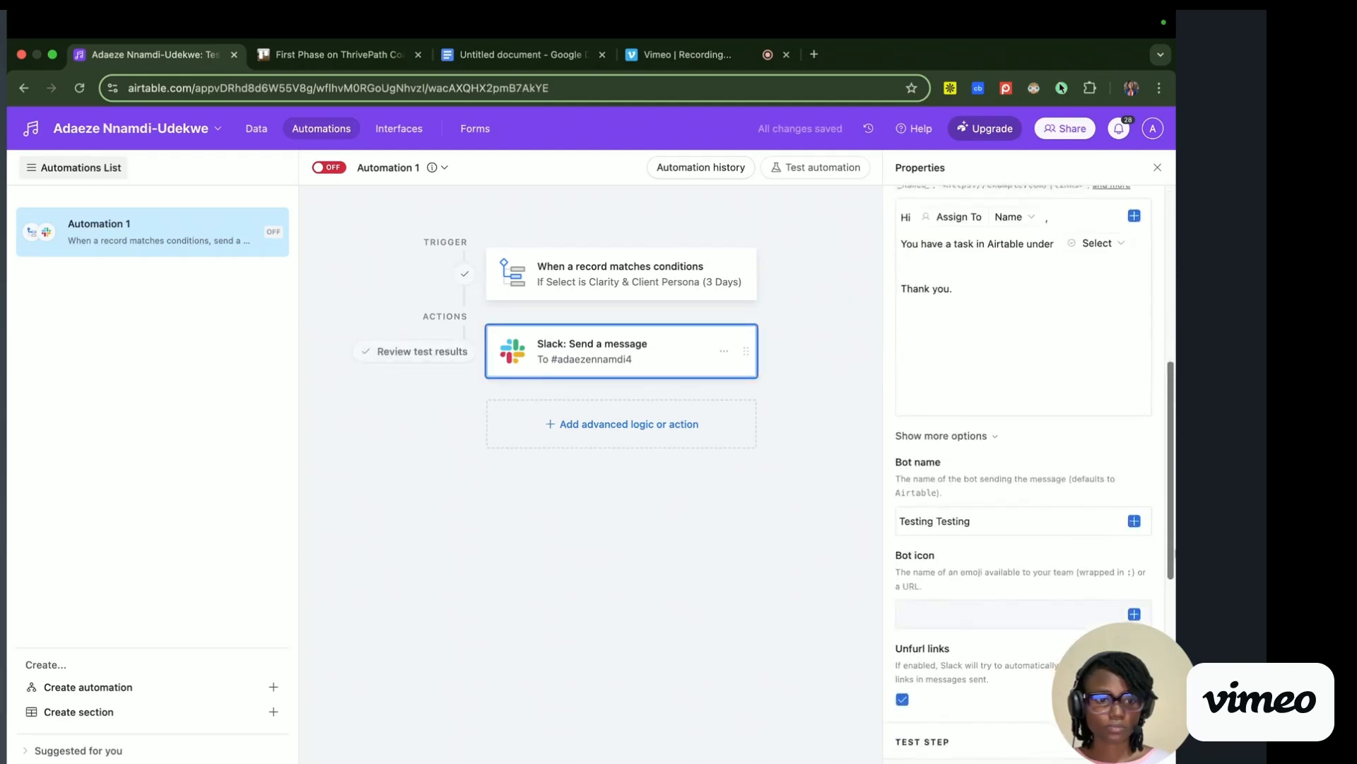
{"action": "left_click", "coordinate": [1006, 692]}
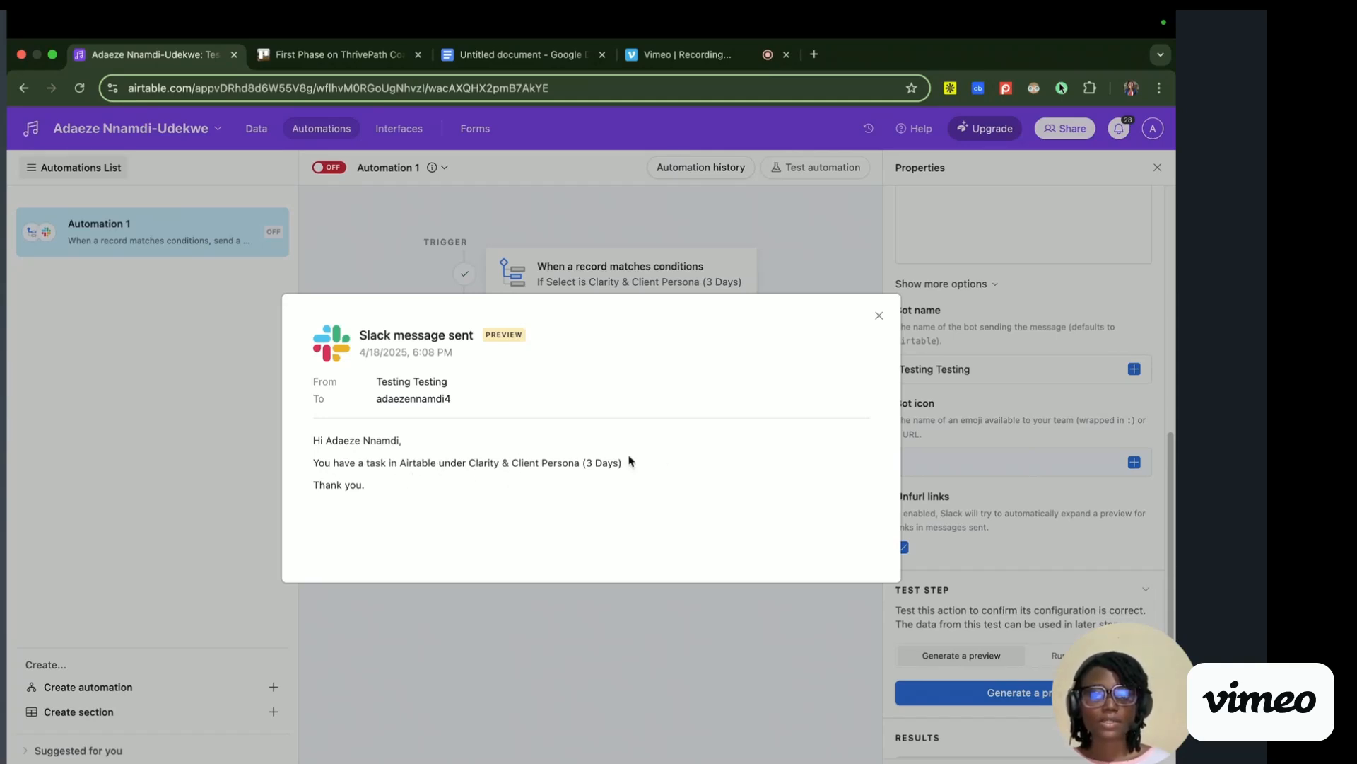
{"action": "left_click", "coordinate": [879, 316]}
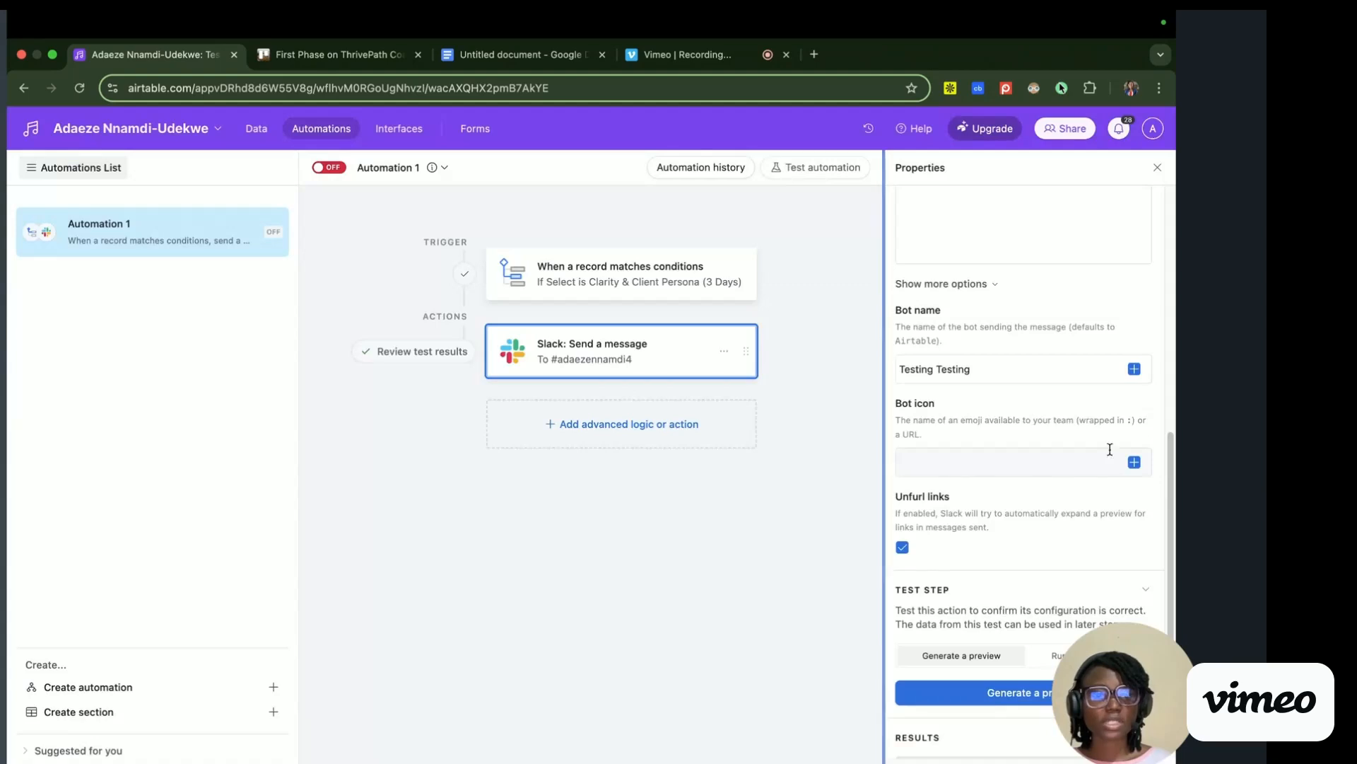
- Enclose the message's Select token in single quotation marks and generate a preview to check the wording
{"action": "scroll", "coordinate": [1086, 370], "scroll_direction": "up", "scroll_amount": 5}
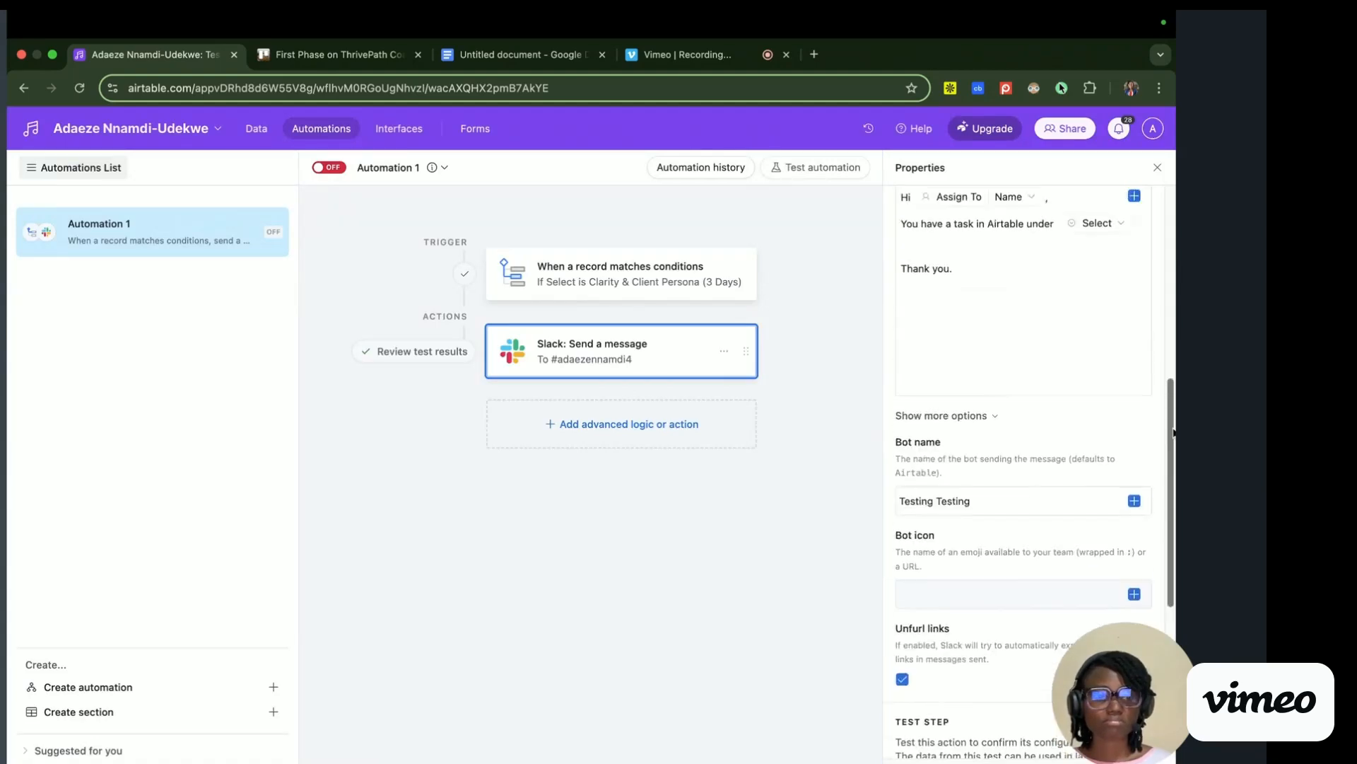
{"action": "left_click", "coordinate": [1059, 308]}
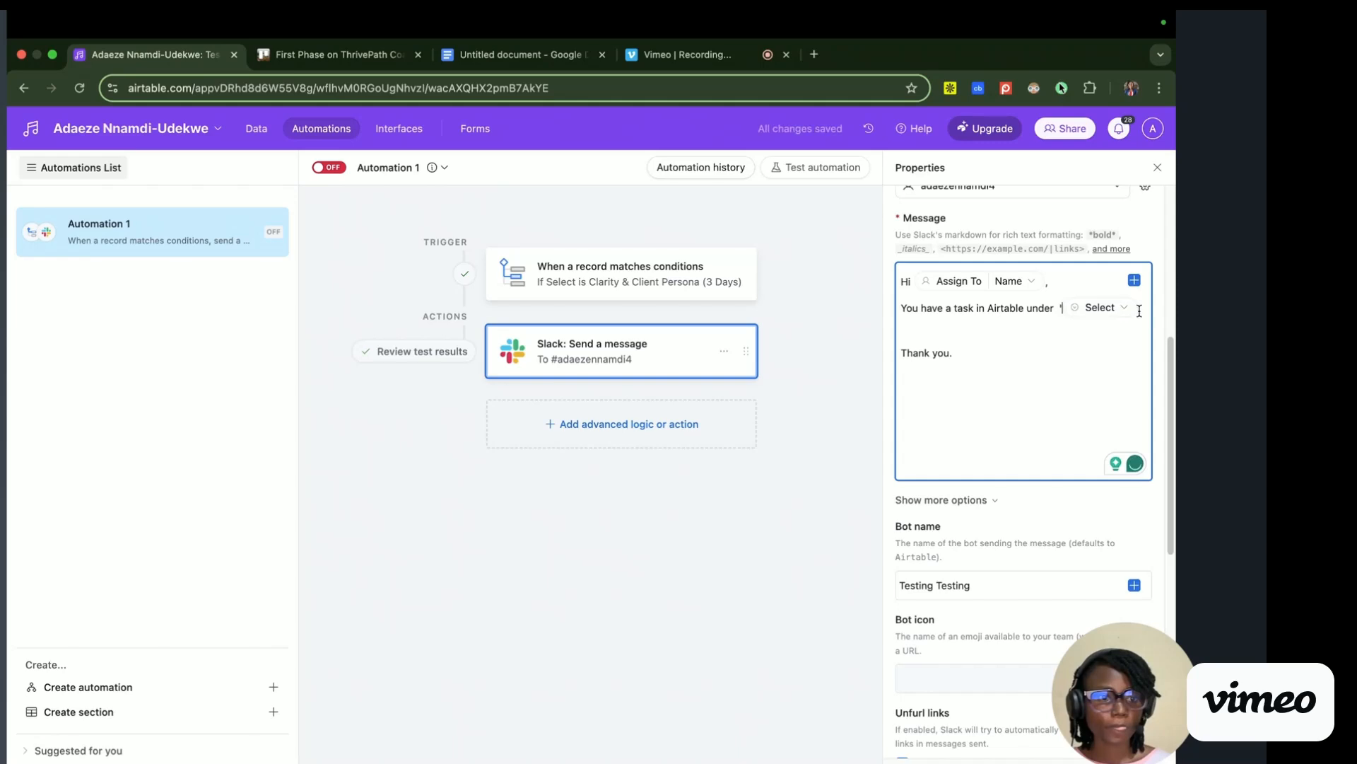
{"action": "scroll", "coordinate": [1148, 525], "scroll_direction": "down", "scroll_amount": 8}
{"action": "left_click", "coordinate": [1100, 539]}
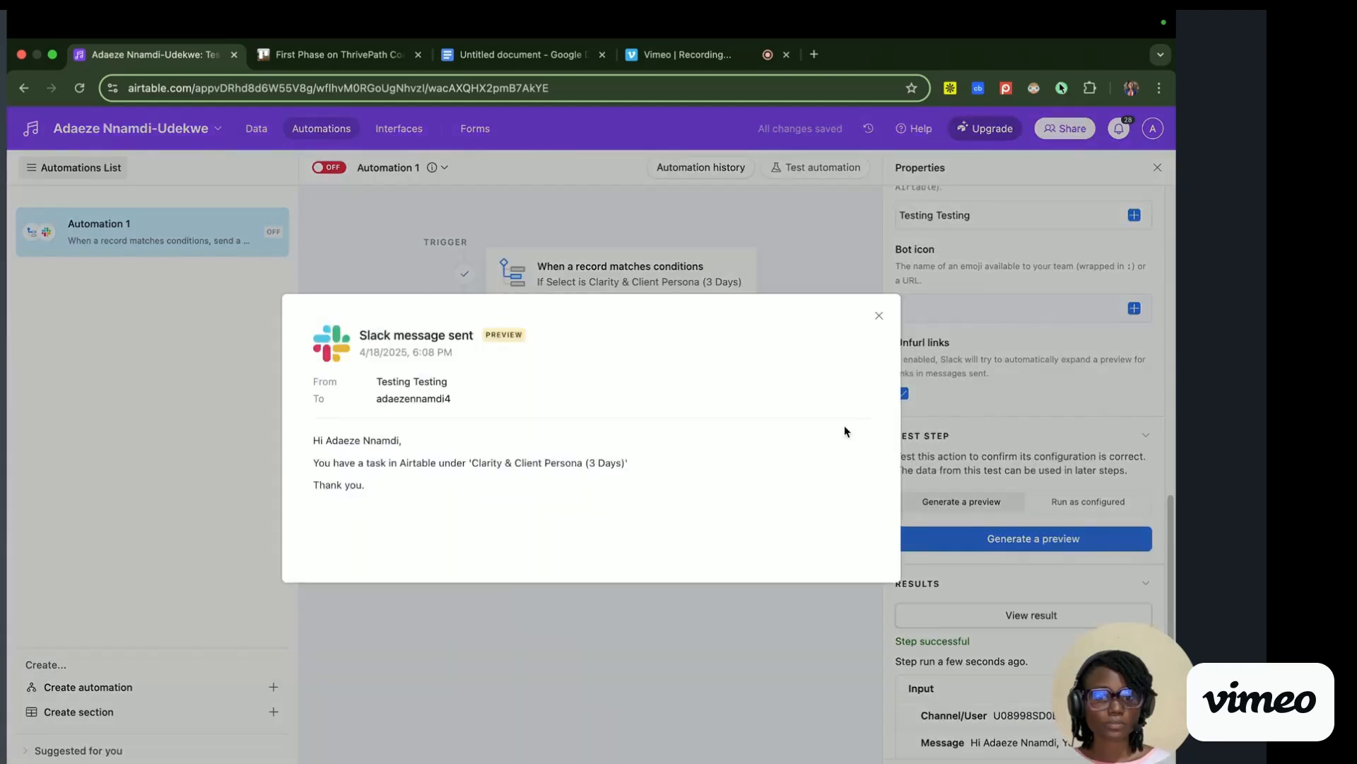
{"action": "left_click", "coordinate": [880, 316]}
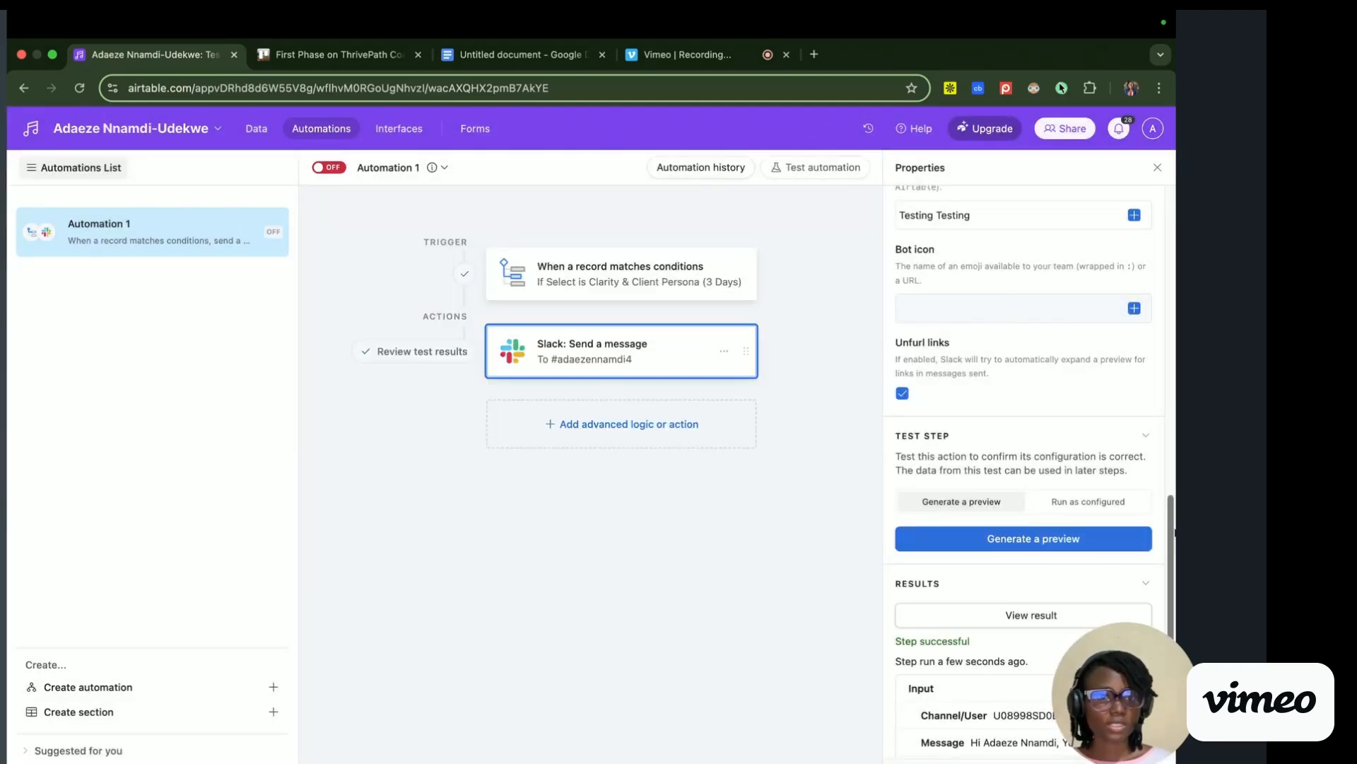
{"action": "scroll", "coordinate": [1173, 576], "scroll_direction": "down", "scroll_amount": 2}
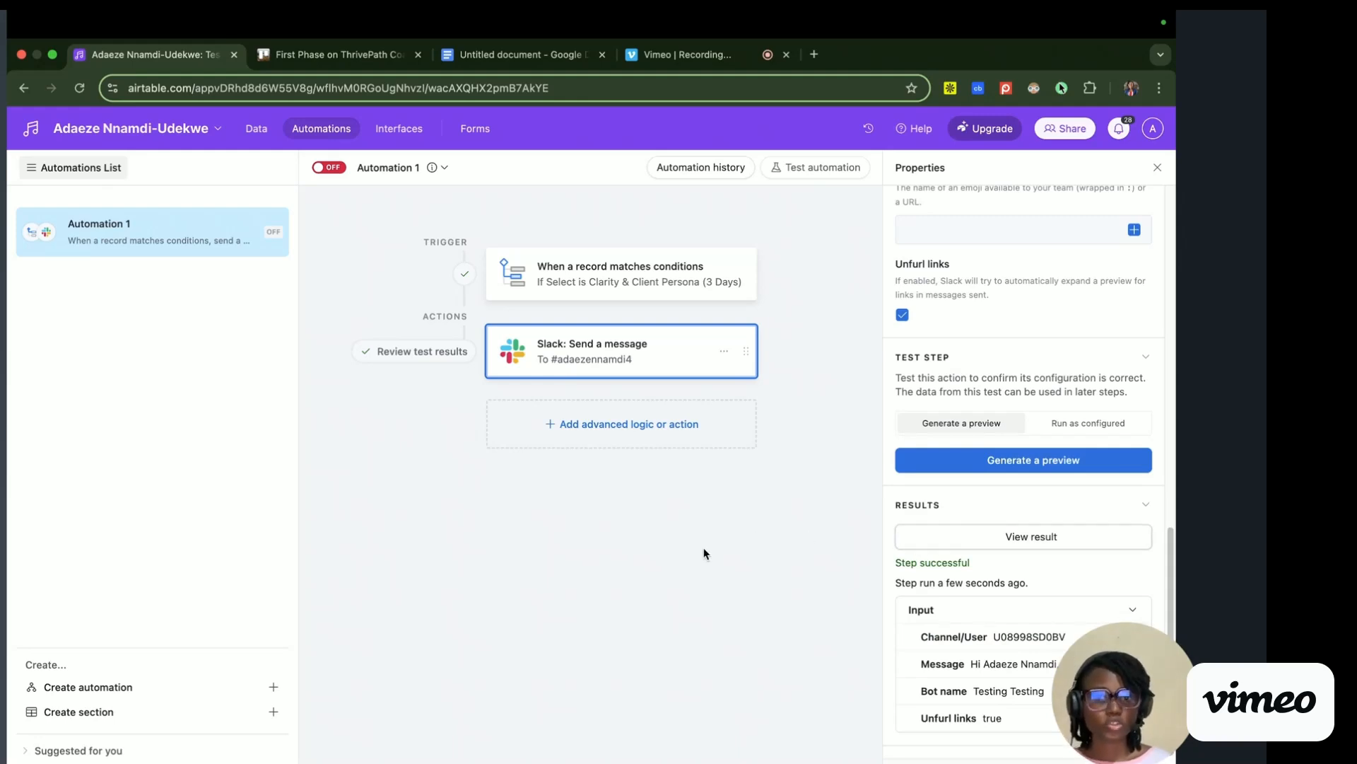
- Return to the Test table, leaving the automation off, and clear the First Phase record's Select and Assign To fields
{"action": "left_click", "coordinate": [266, 134]}
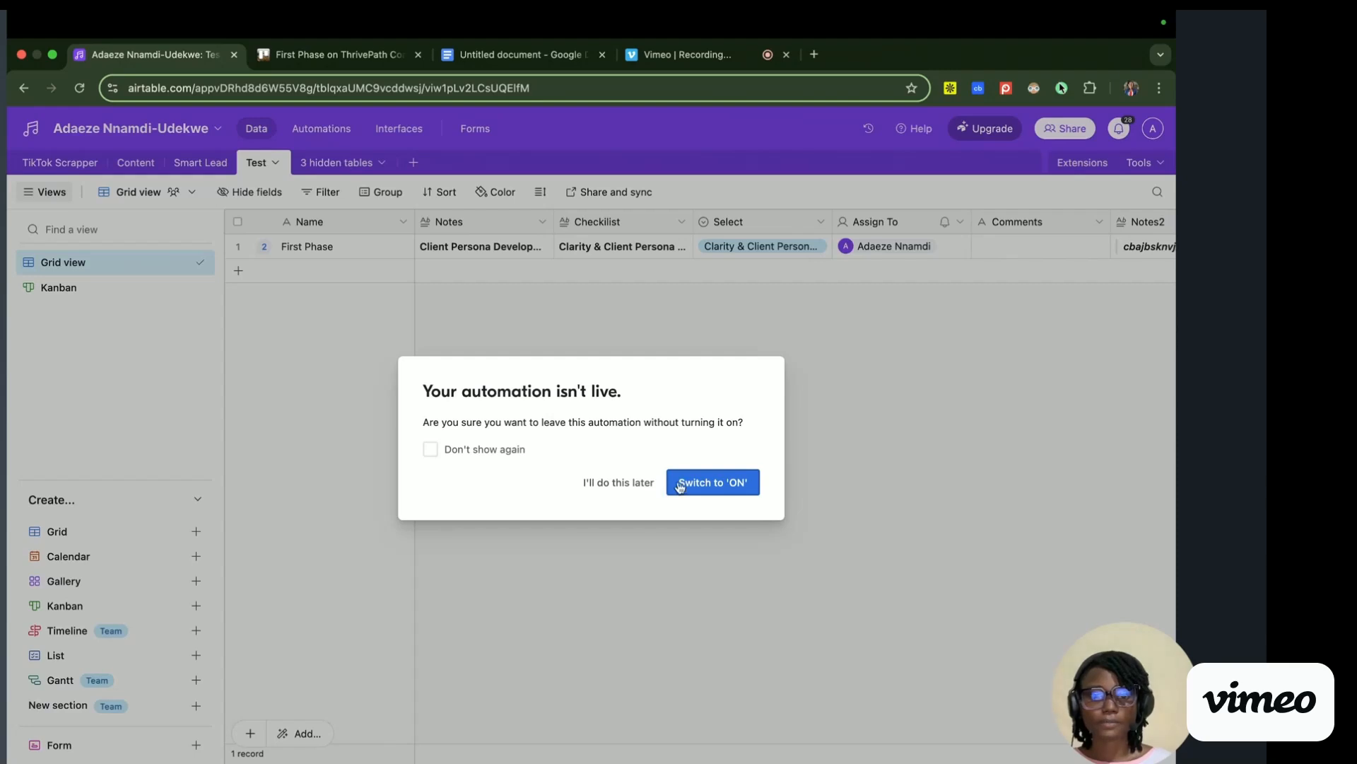
{"action": "left_click", "coordinate": [622, 484]}
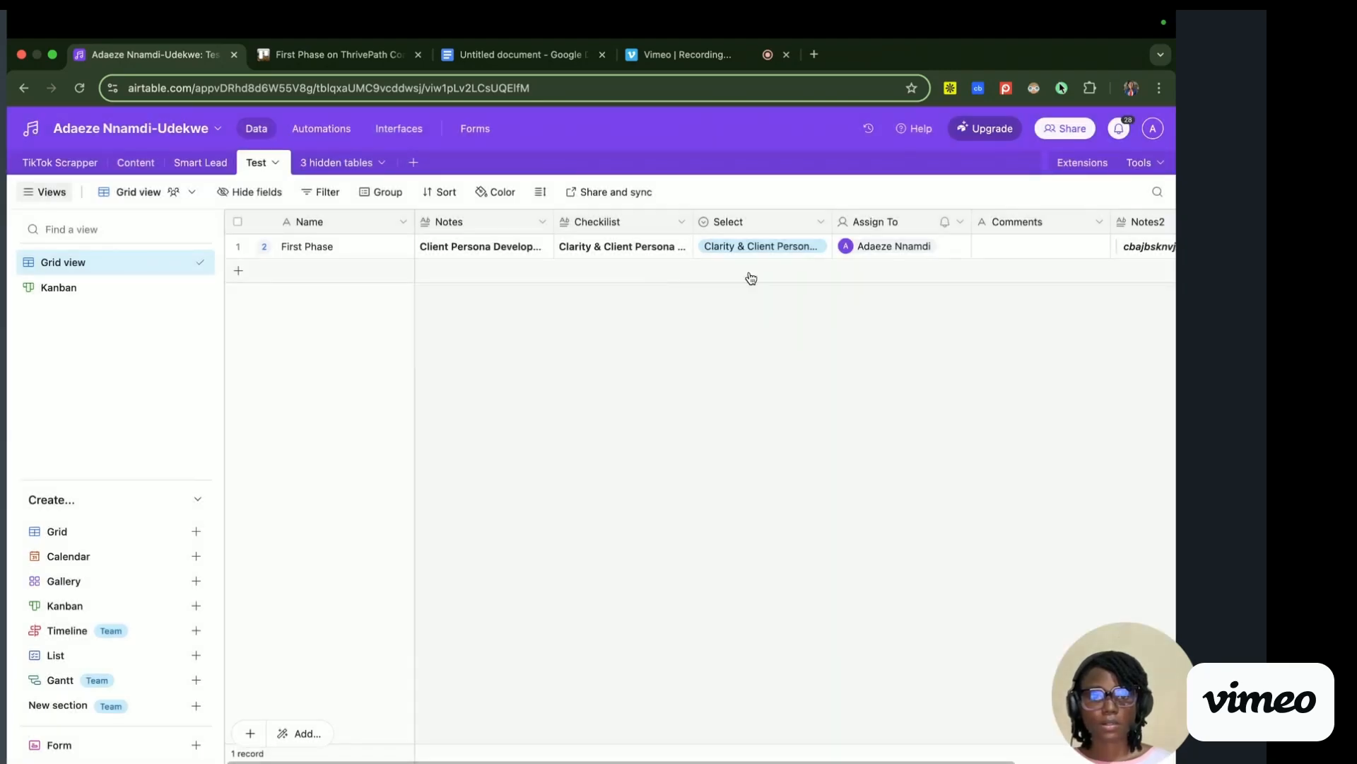
{"action": "left_click", "coordinate": [805, 248]}
{"action": "left_click", "coordinate": [805, 251]}
{"action": "left_click", "coordinate": [799, 291]}
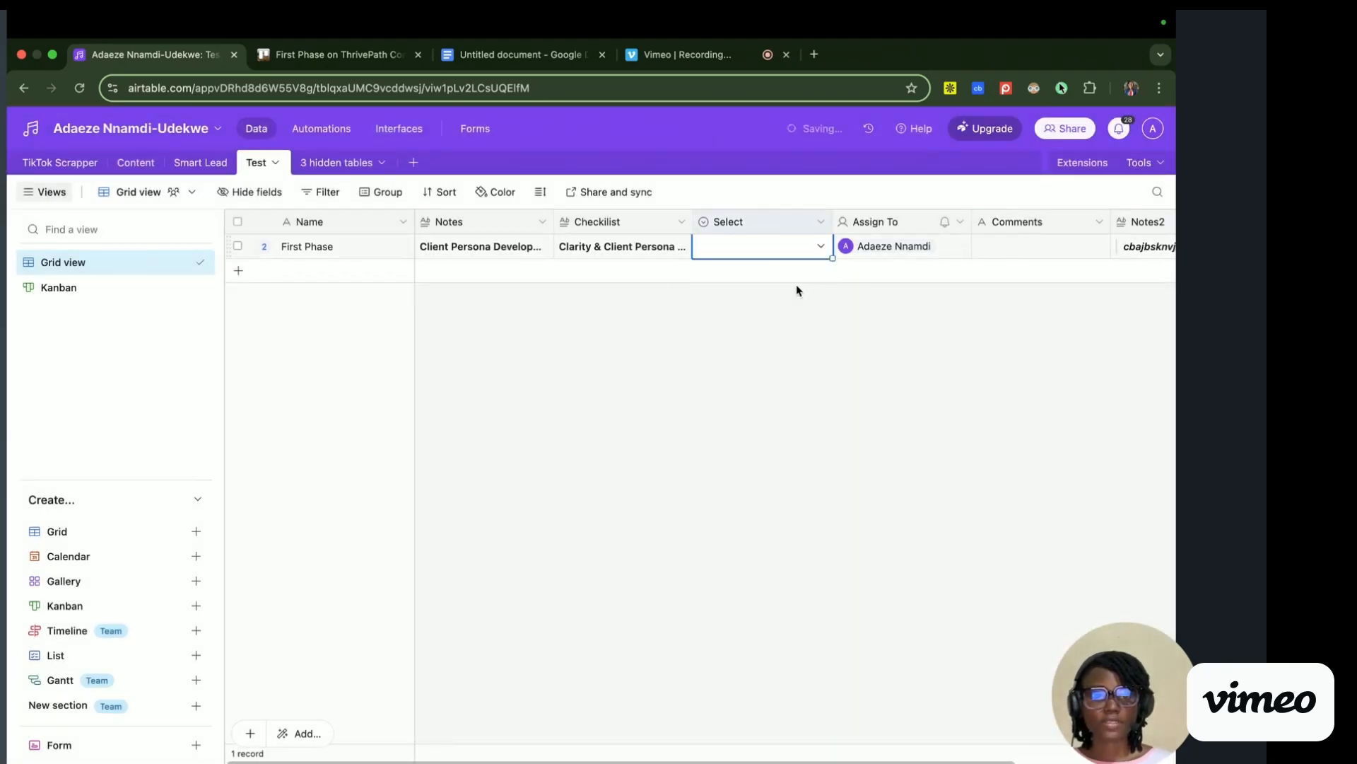
{"action": "left_click", "coordinate": [875, 259]}
{"action": "left_click", "coordinate": [875, 257]}
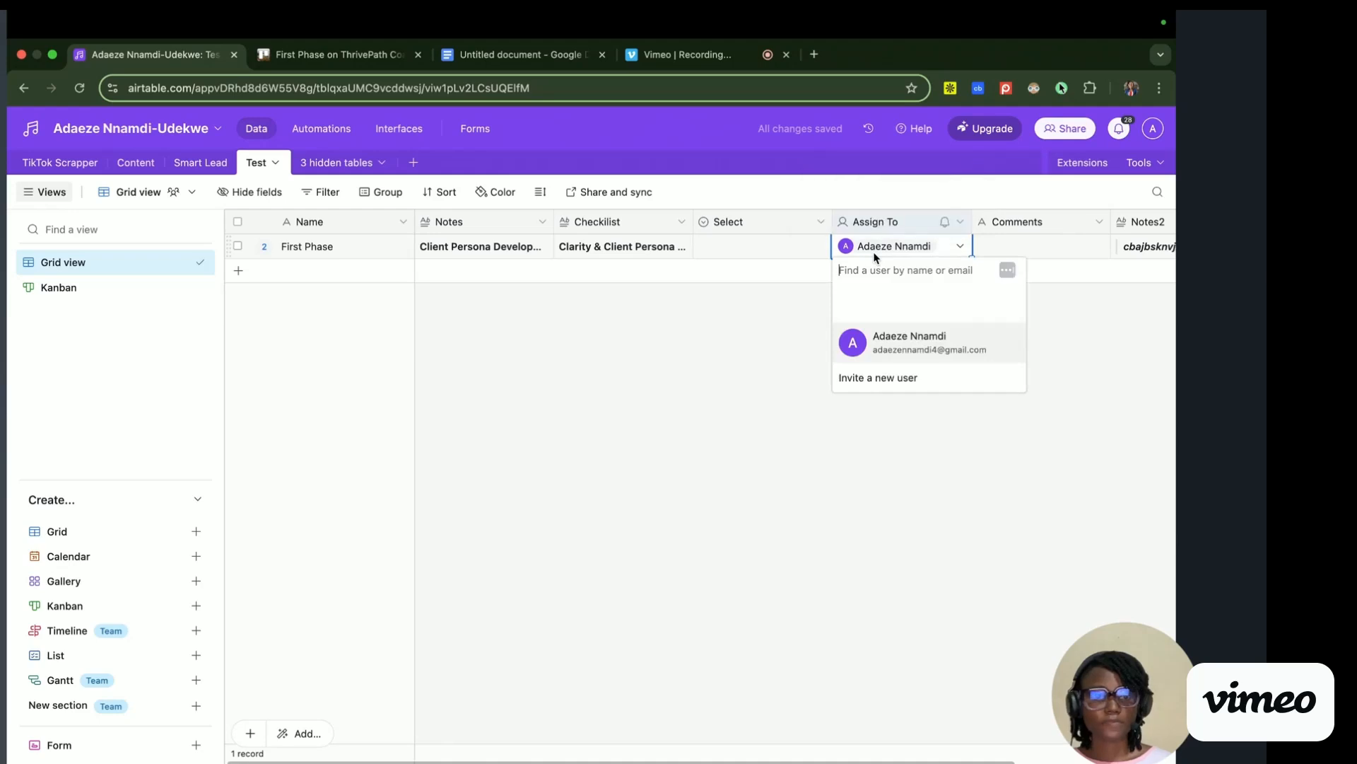
{"action": "left_click", "coordinate": [884, 309]}
- Turn on Automation 1
{"action": "left_click", "coordinate": [321, 128]}
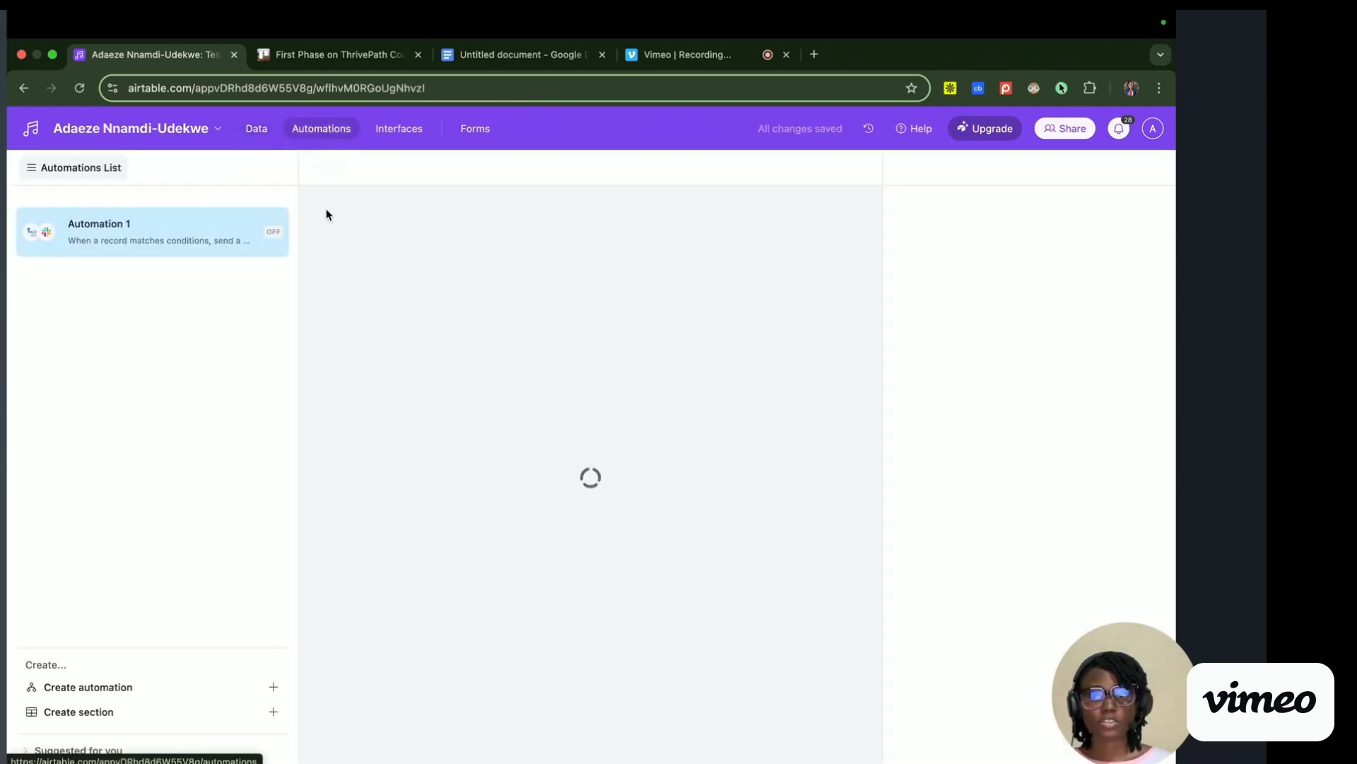
{"action": "left_click", "coordinate": [333, 167]}
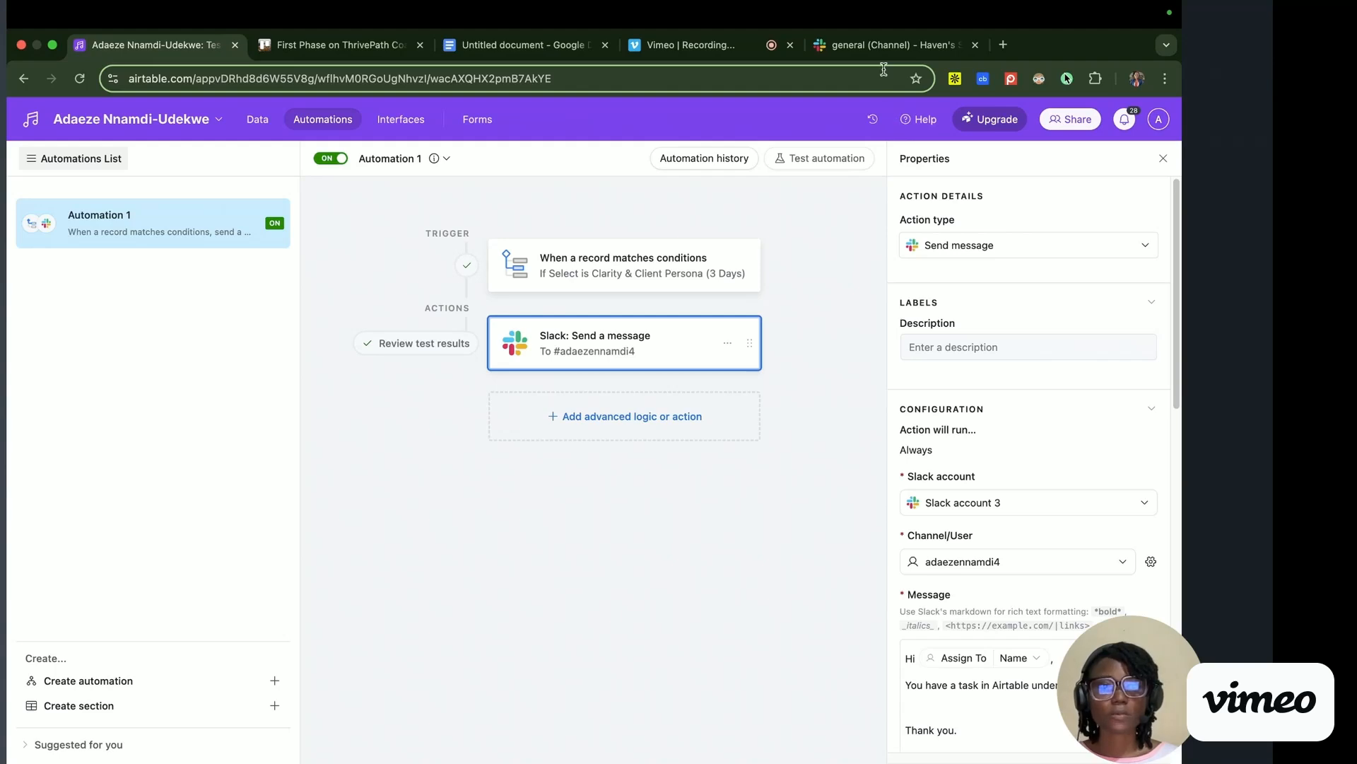
- Set the First Phase record's Select field to Clarity & Client Persona (3 Days) and fill Assign To with the listed collaborator
{"action": "left_click", "coordinate": [257, 119]}
{"action": "left_click", "coordinate": [748, 243]}
{"action": "left_click", "coordinate": [752, 245]}
{"action": "left_click", "coordinate": [759, 323]}
{"action": "left_click", "coordinate": [918, 242]}
{"action": "left_click", "coordinate": [918, 243]}
{"action": "left_click", "coordinate": [893, 336]}
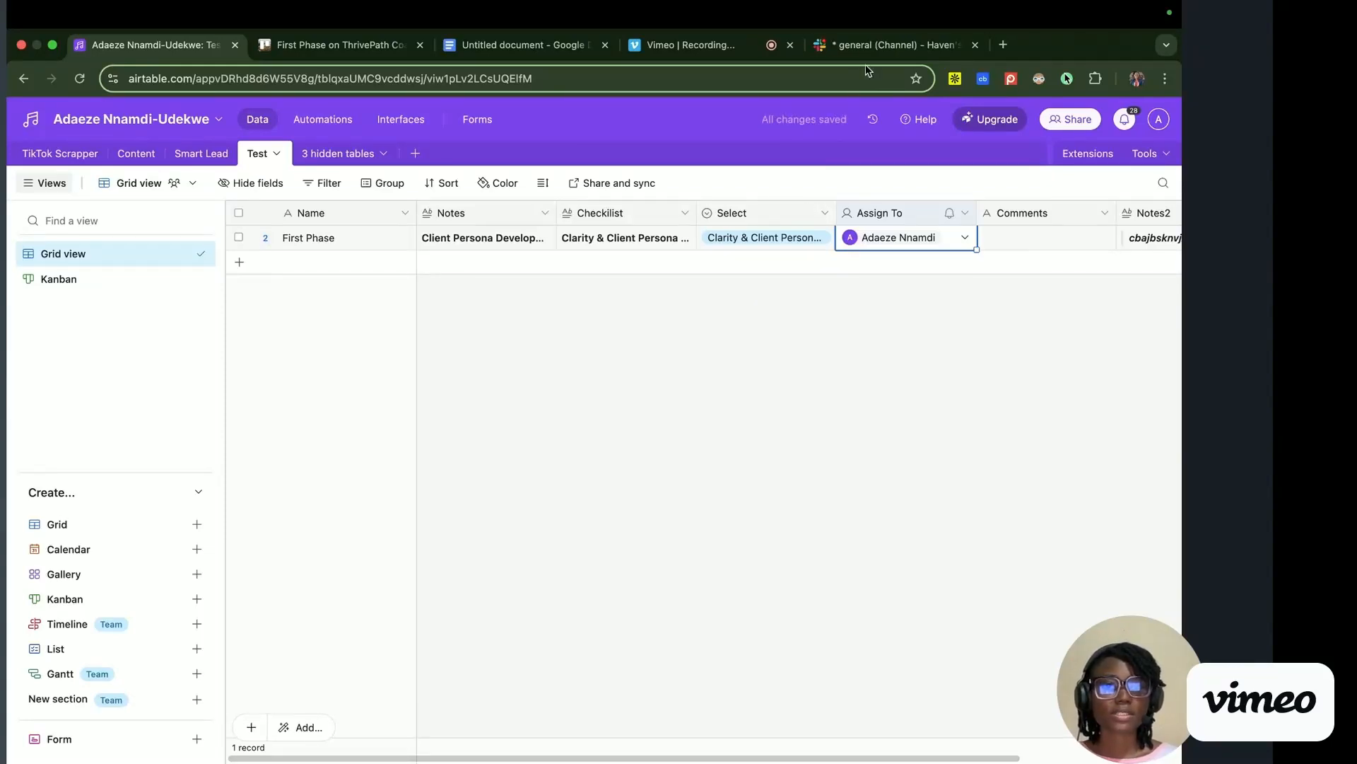
- Switch to Slack and check the Slackbot conversation for the automation's notification
{"action": "left_click", "coordinate": [876, 44]}
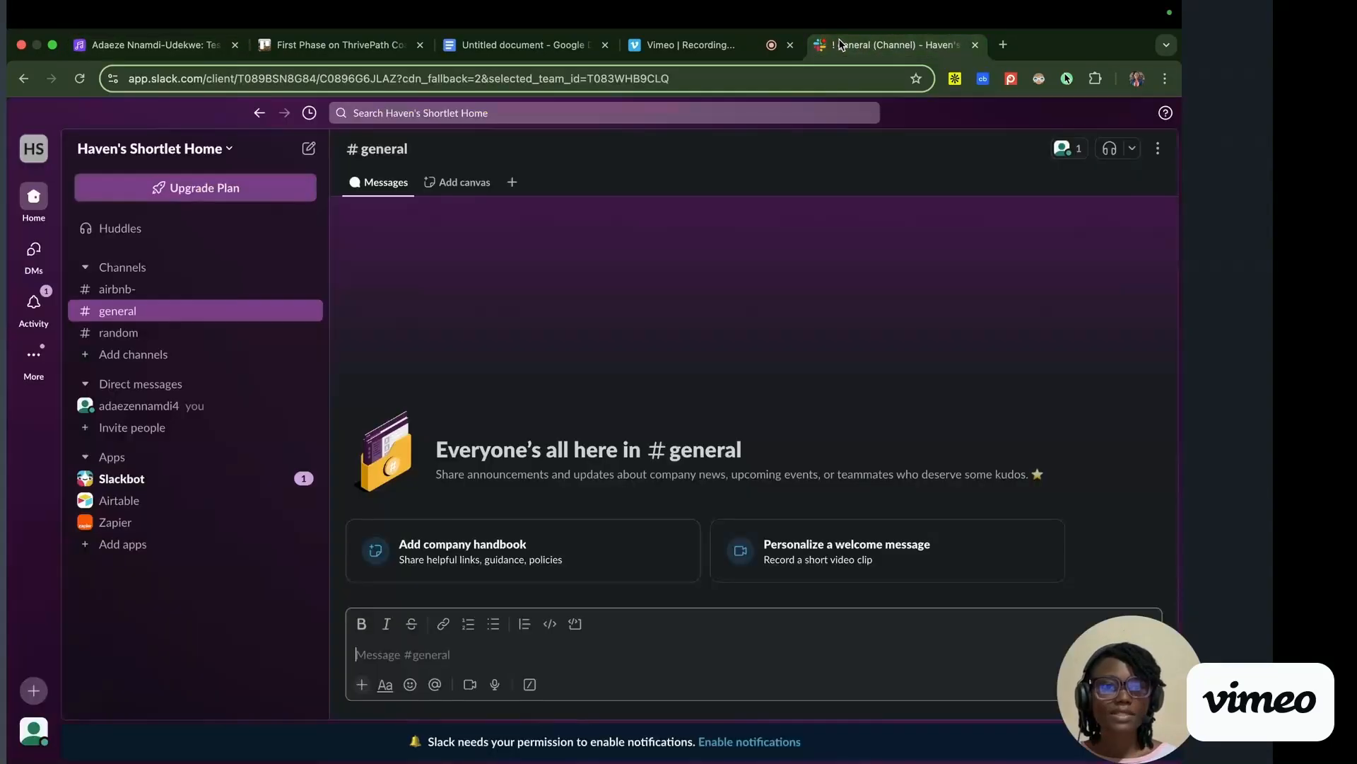
{"action": "left_click", "coordinate": [212, 479]}
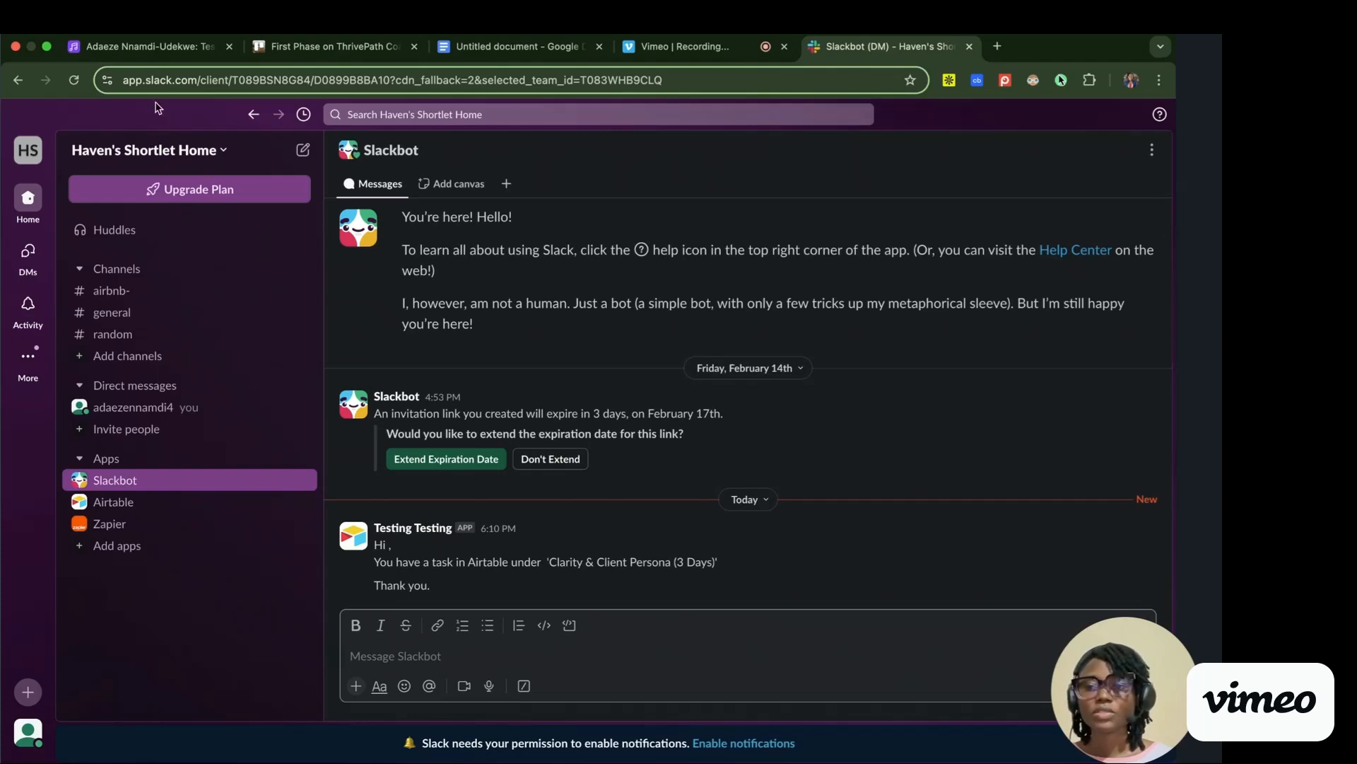
- Switch back to Airtable and review the First Phase record's expanded Checklist, from the Clarity & Client Persona section through the following stages
{"action": "left_click", "coordinate": [142, 46]}
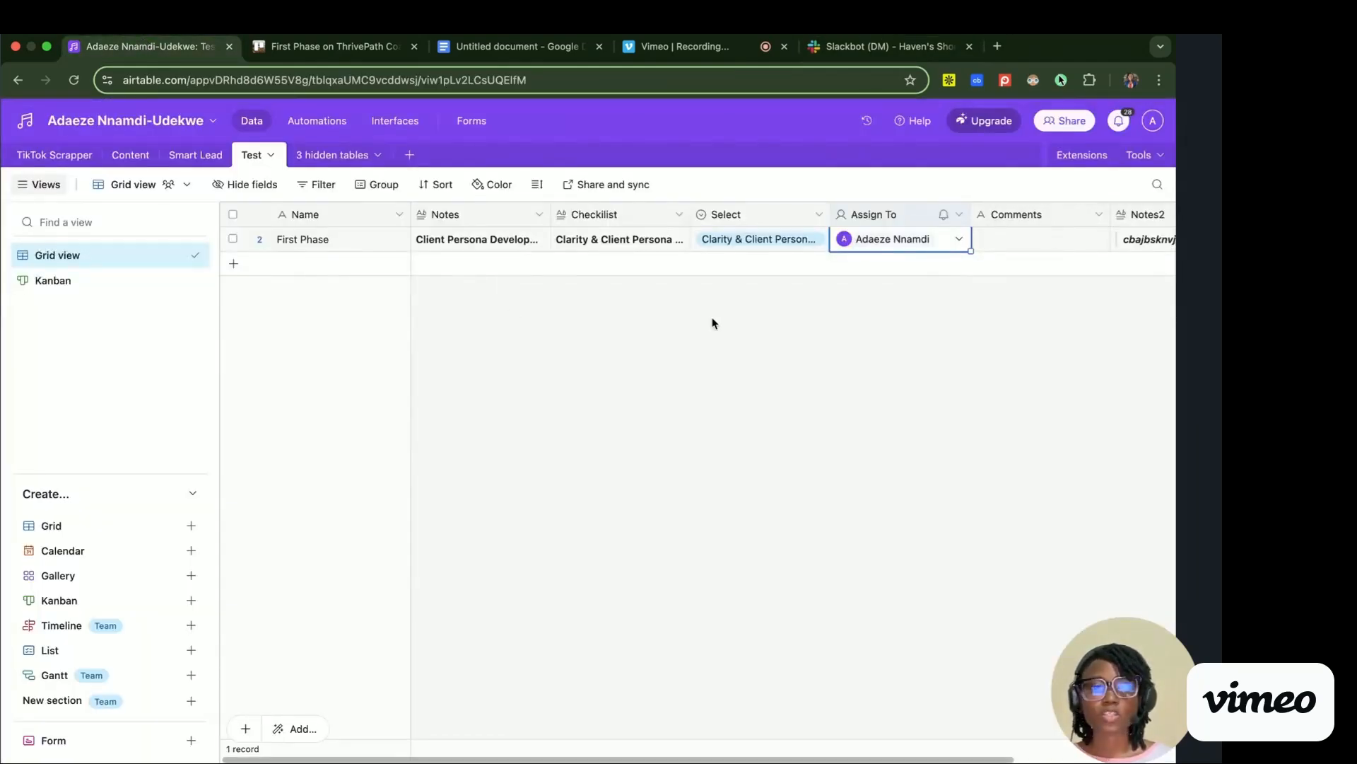
{"action": "left_click", "coordinate": [601, 244]}
{"action": "left_click", "coordinate": [683, 243]}
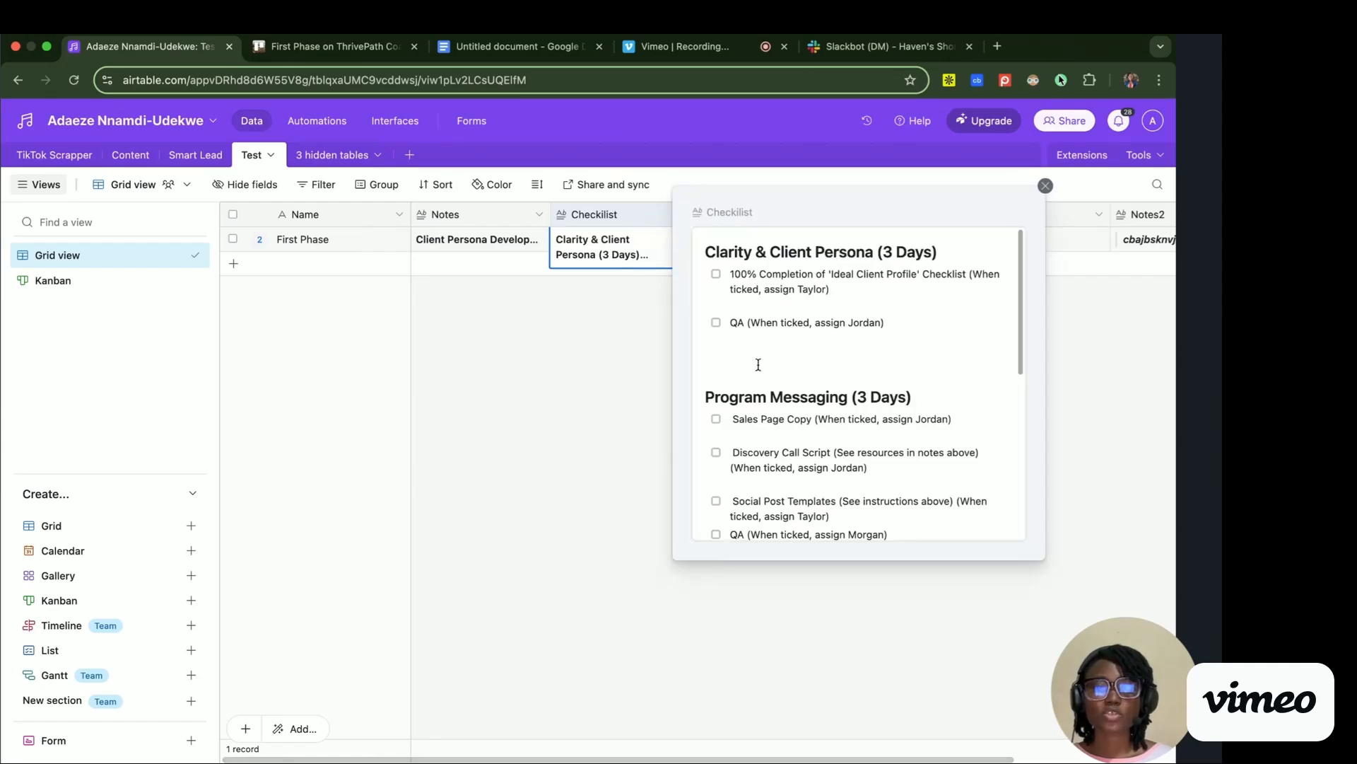
{"action": "left_click_drag", "start_coordinate": [1021, 329], "coordinate": [1025, 298]}
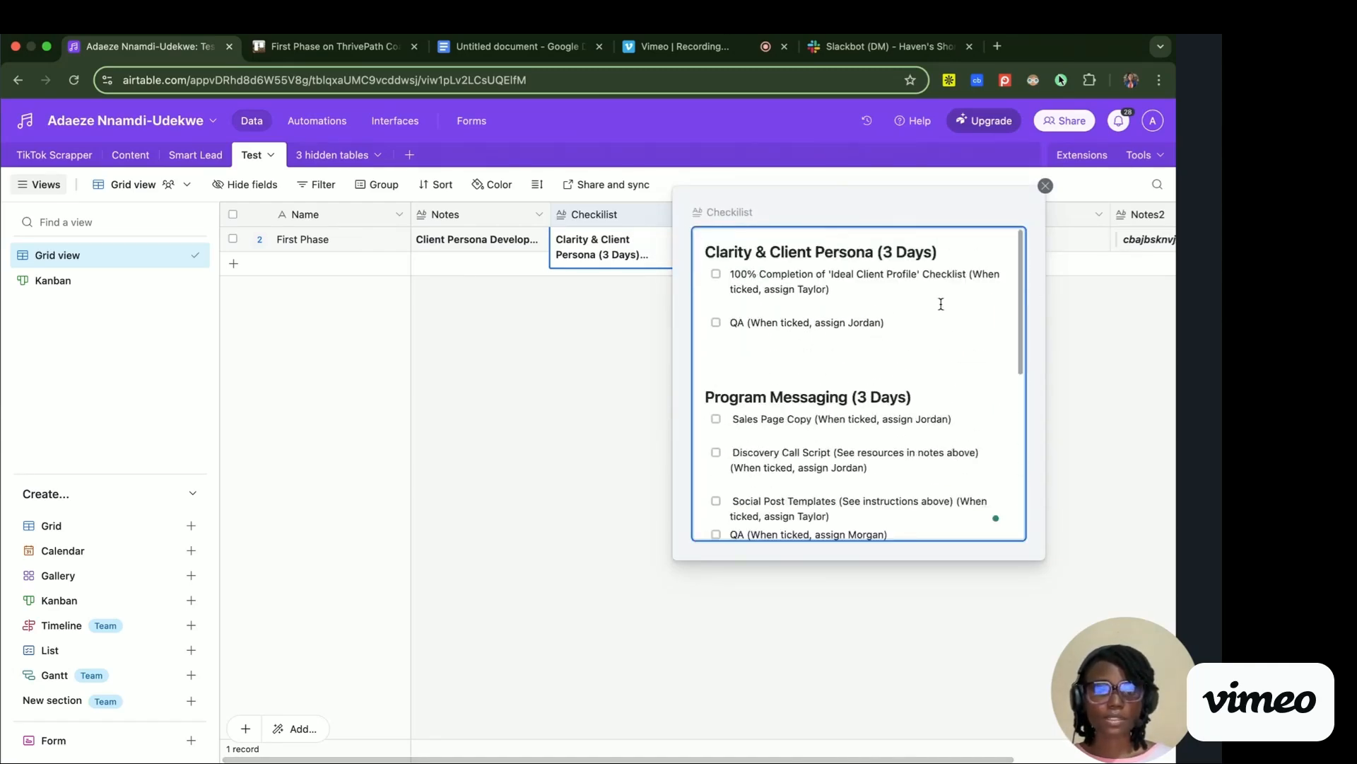
{"action": "left_click_drag", "start_coordinate": [834, 293], "coordinate": [743, 283]}
{"action": "left_click", "coordinate": [923, 252]}
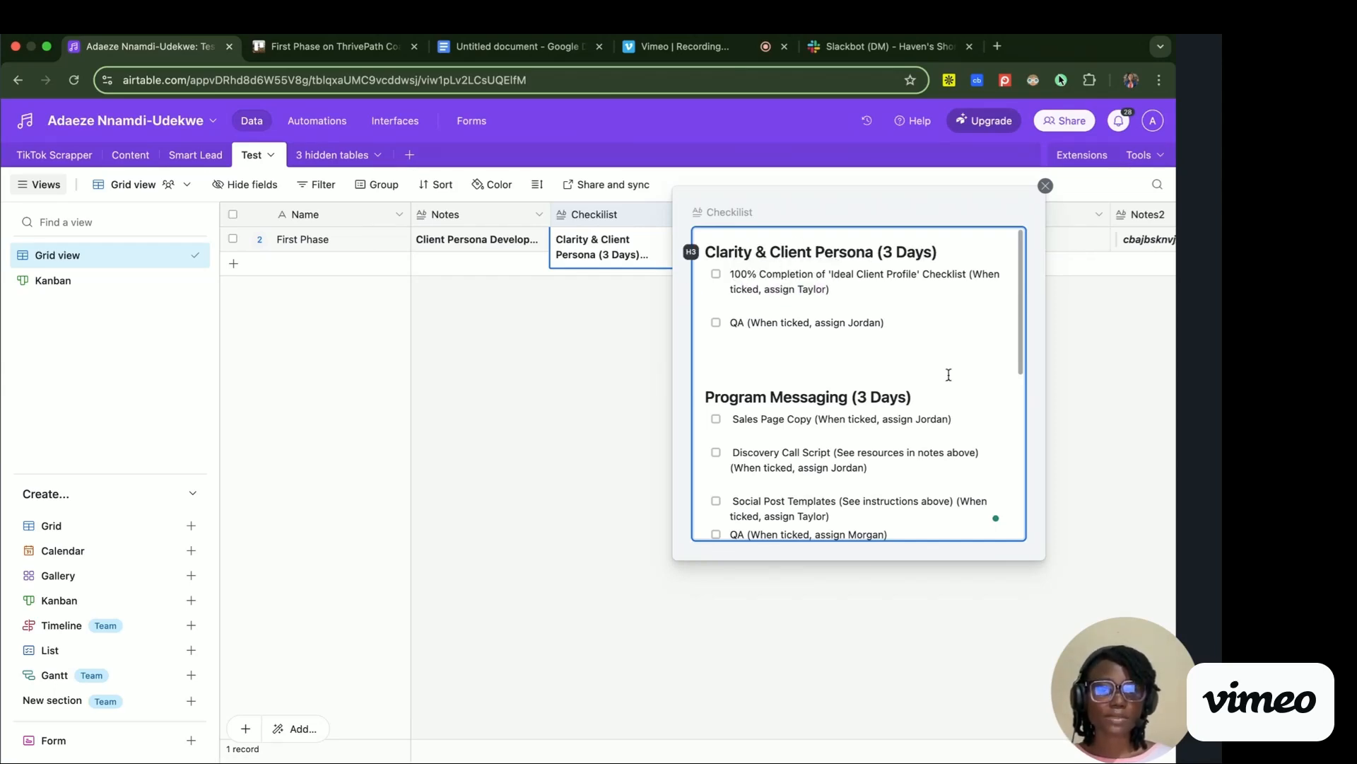
{"action": "scroll", "coordinate": [919, 388], "scroll_direction": "down", "scroll_amount": 10}
{"action": "left_click", "coordinate": [1124, 447]}
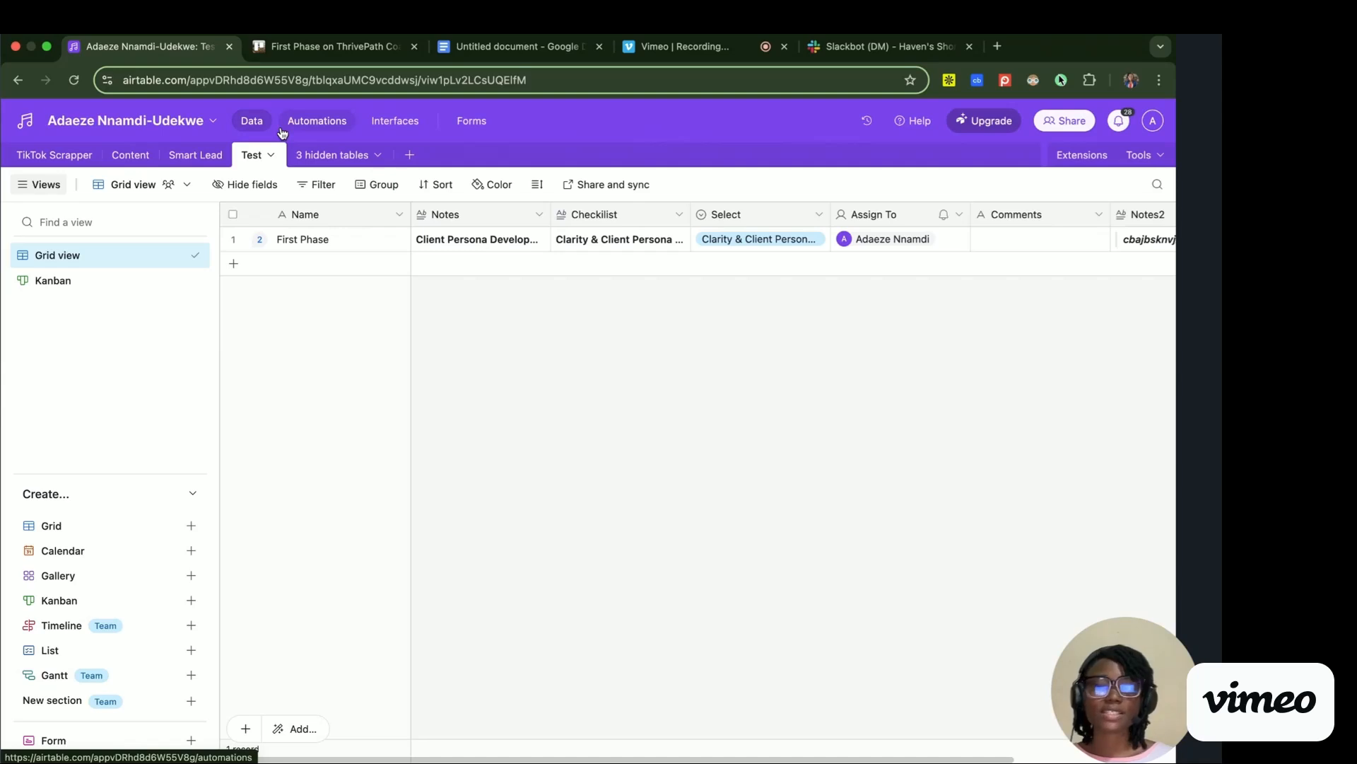
- Inspect the First Phase card and its expanded record details in the Kanban view
{"action": "left_click", "coordinate": [124, 285]}
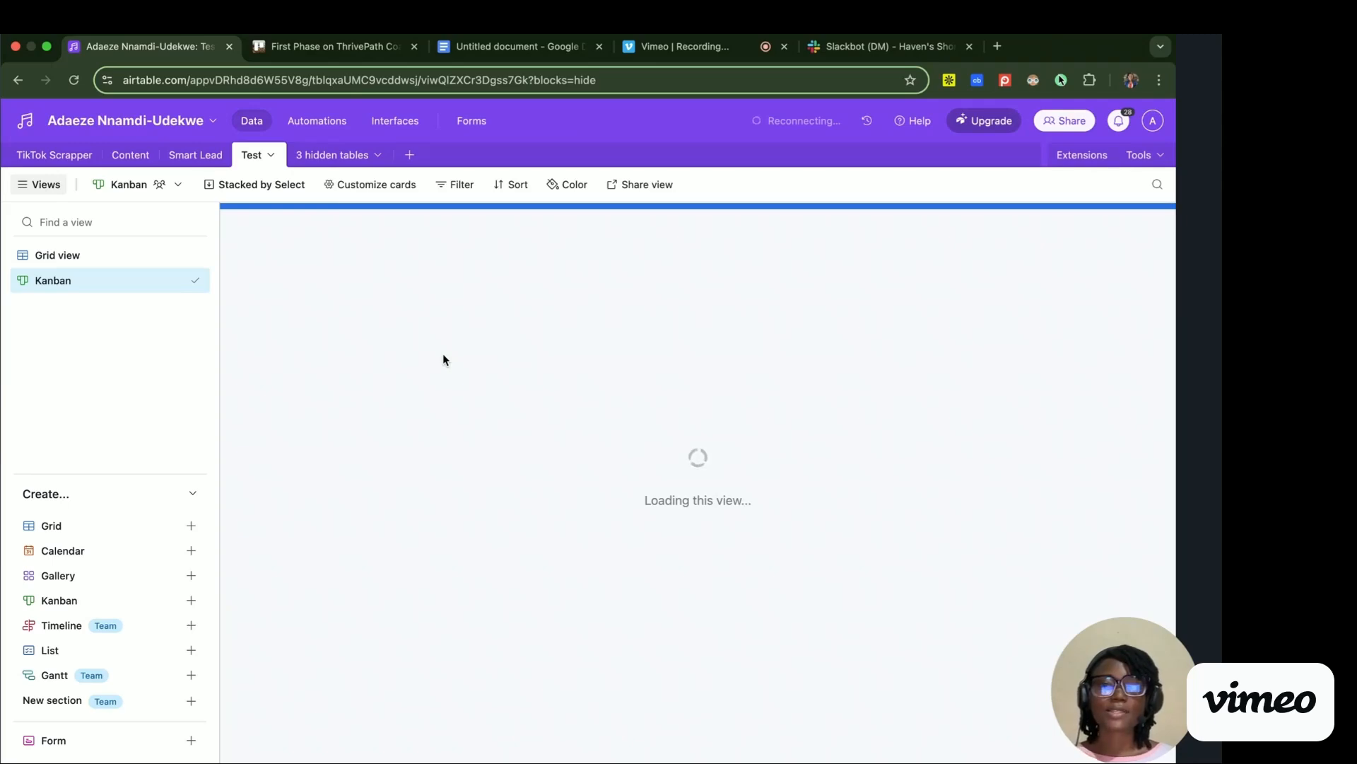
{"action": "left_click", "coordinate": [397, 339]}
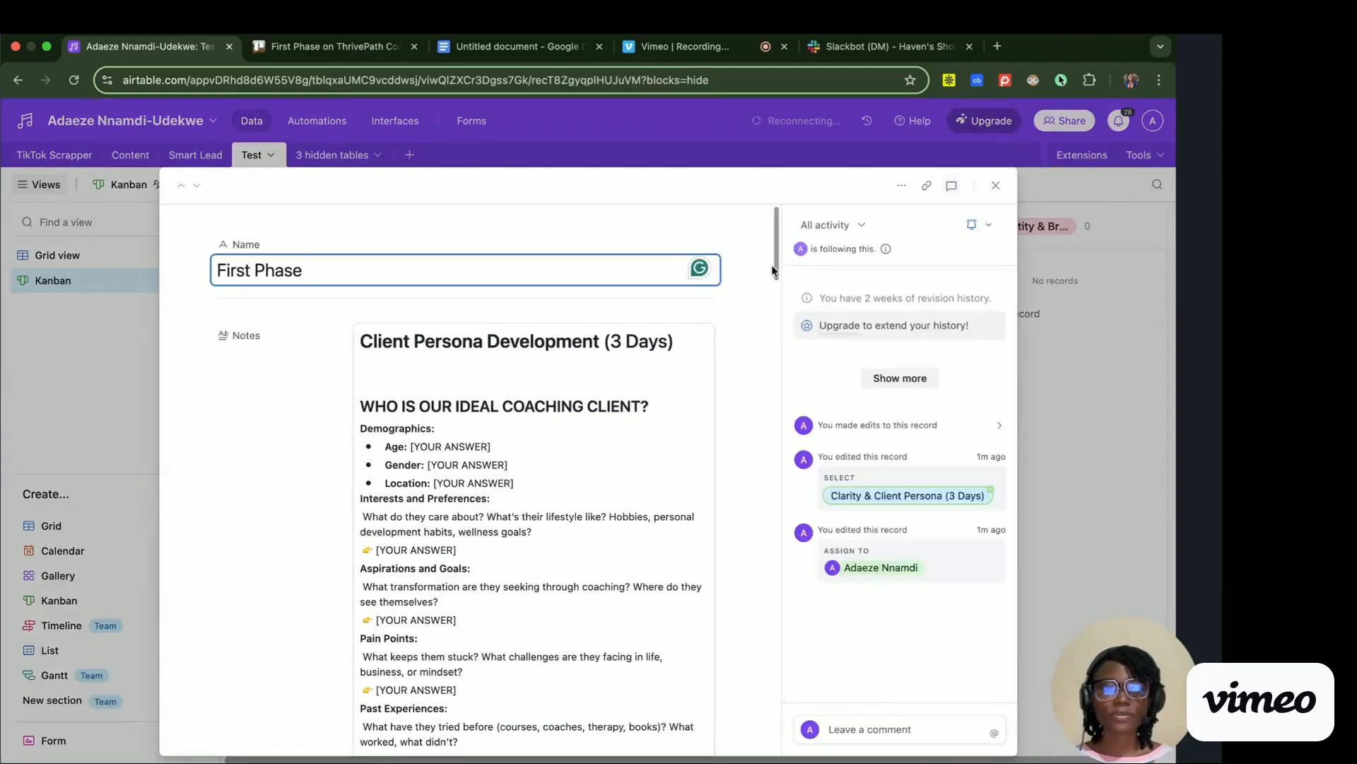
{"action": "left_click_drag", "start_coordinate": [772, 267], "coordinate": [791, 215]}
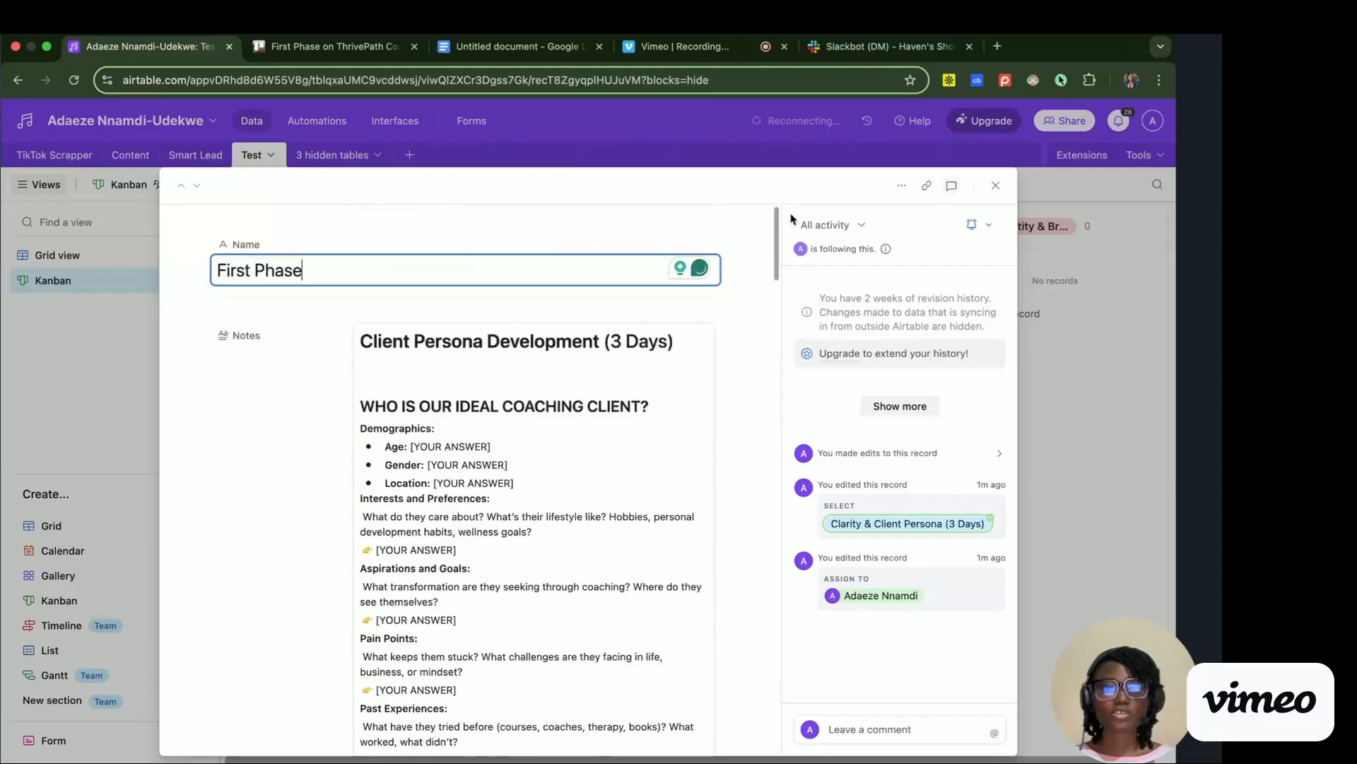
{"action": "left_click", "coordinate": [782, 122]}
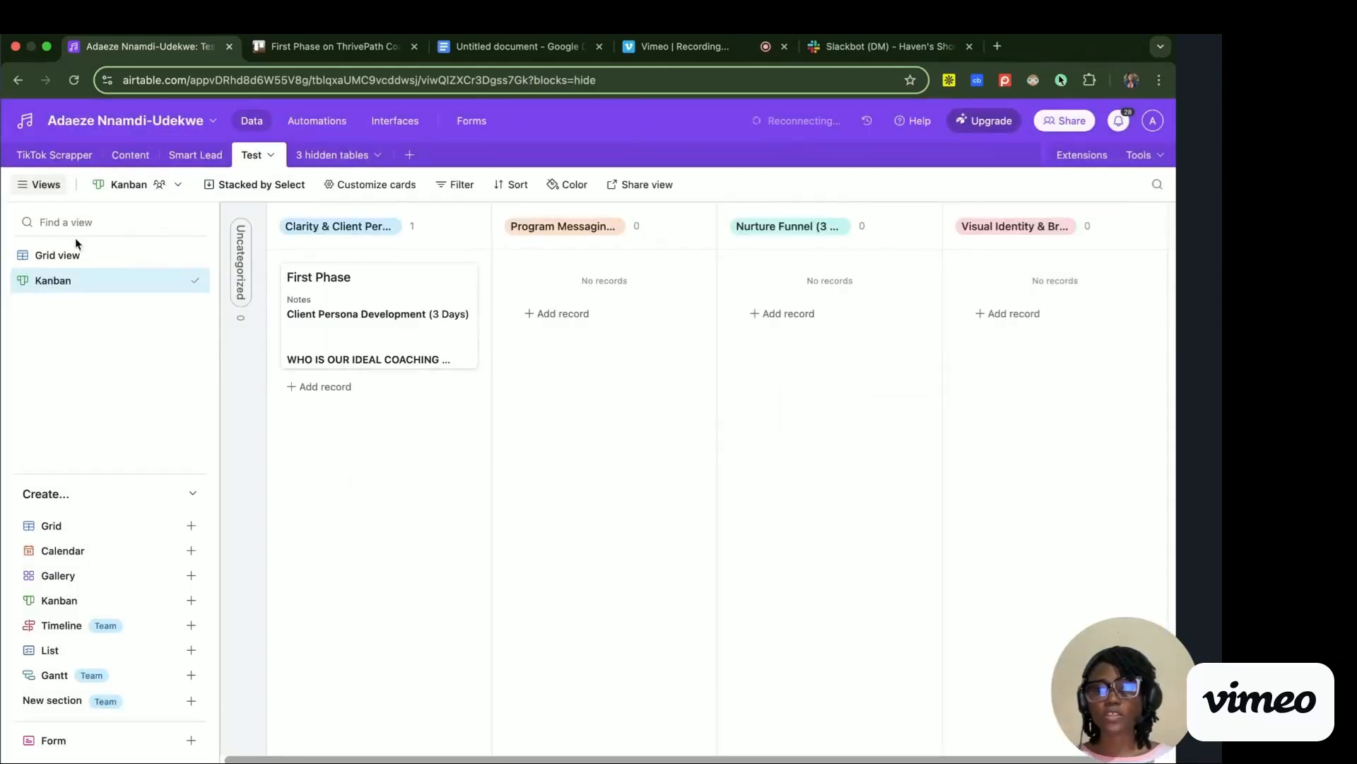
- Set the First Phase record's Select field to Program Messaging (3 Days) in the grid and check the card's stage in the Kanban view
{"action": "left_click", "coordinate": [56, 255]}
{"action": "double_click", "coordinate": [735, 241]}
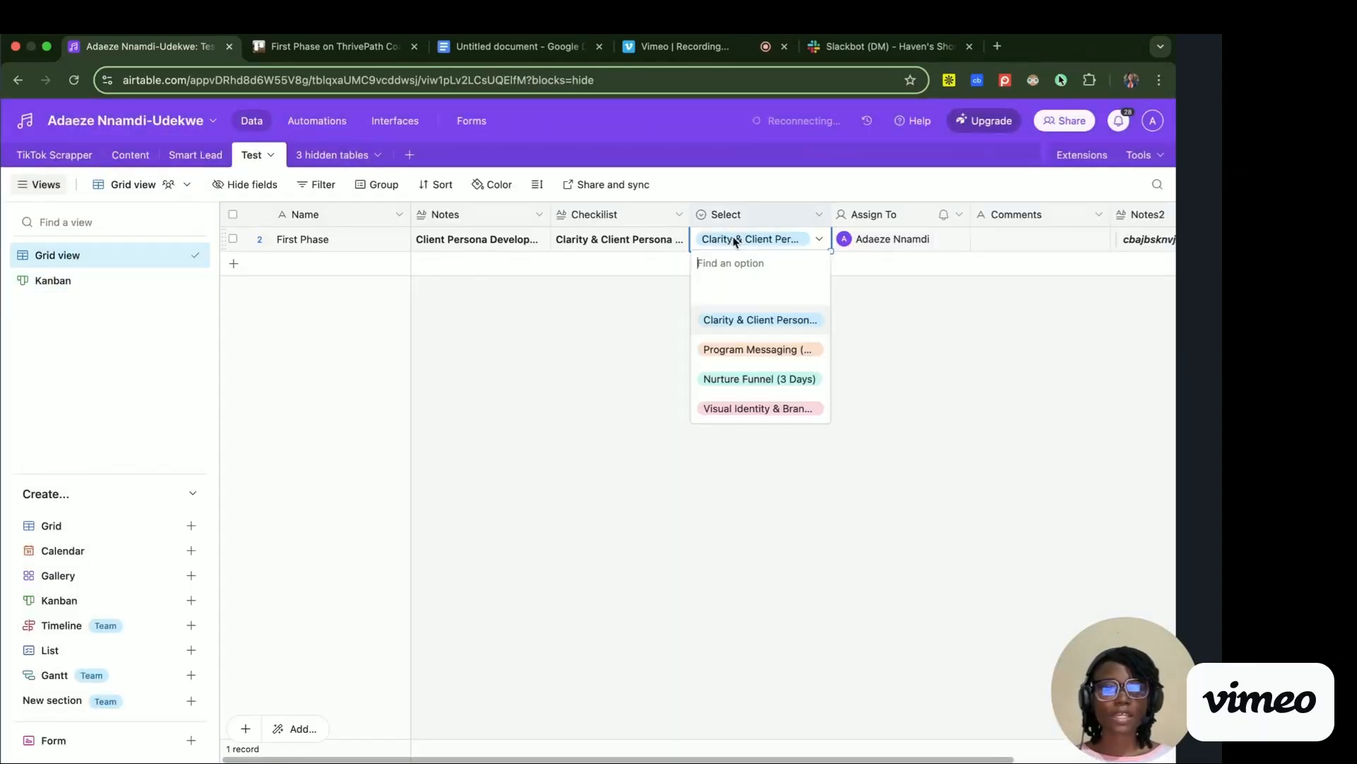
{"action": "left_click", "coordinate": [752, 351]}
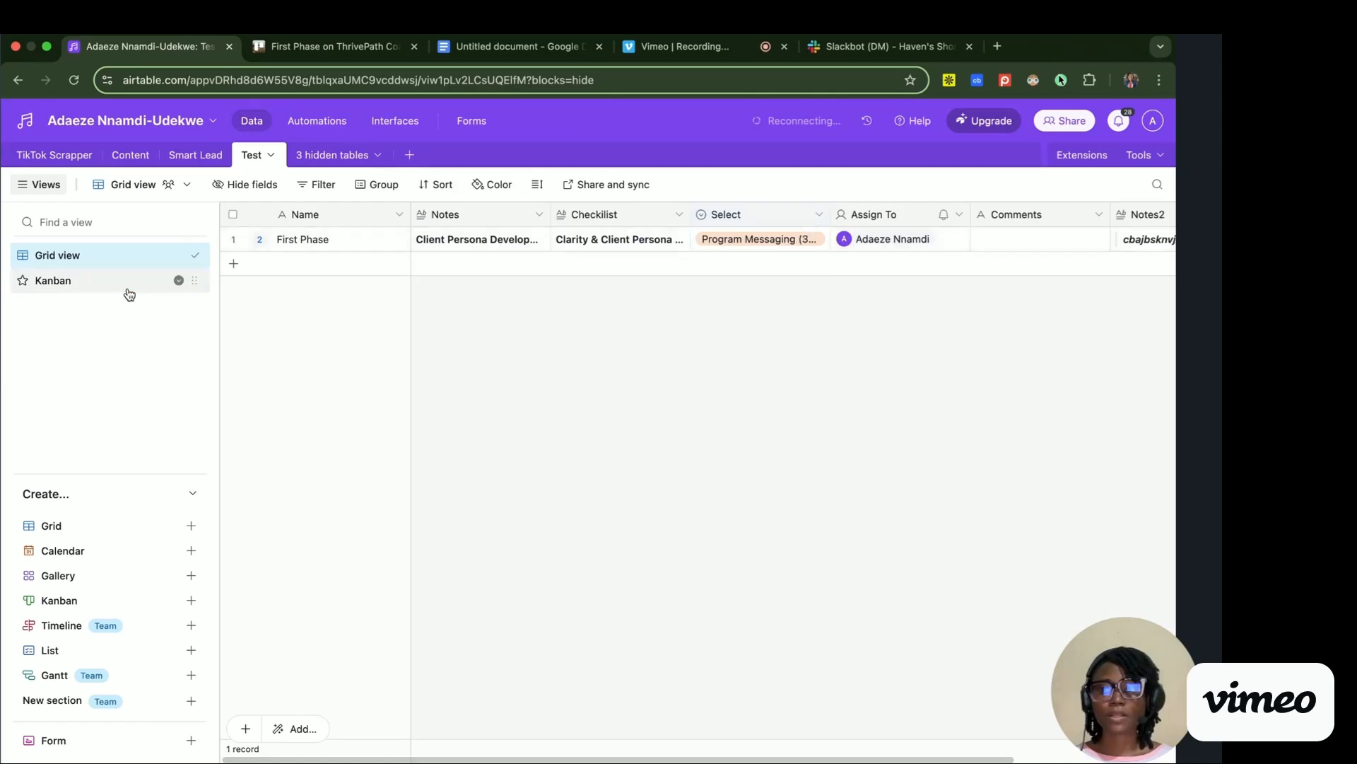
{"action": "left_click", "coordinate": [176, 280]}
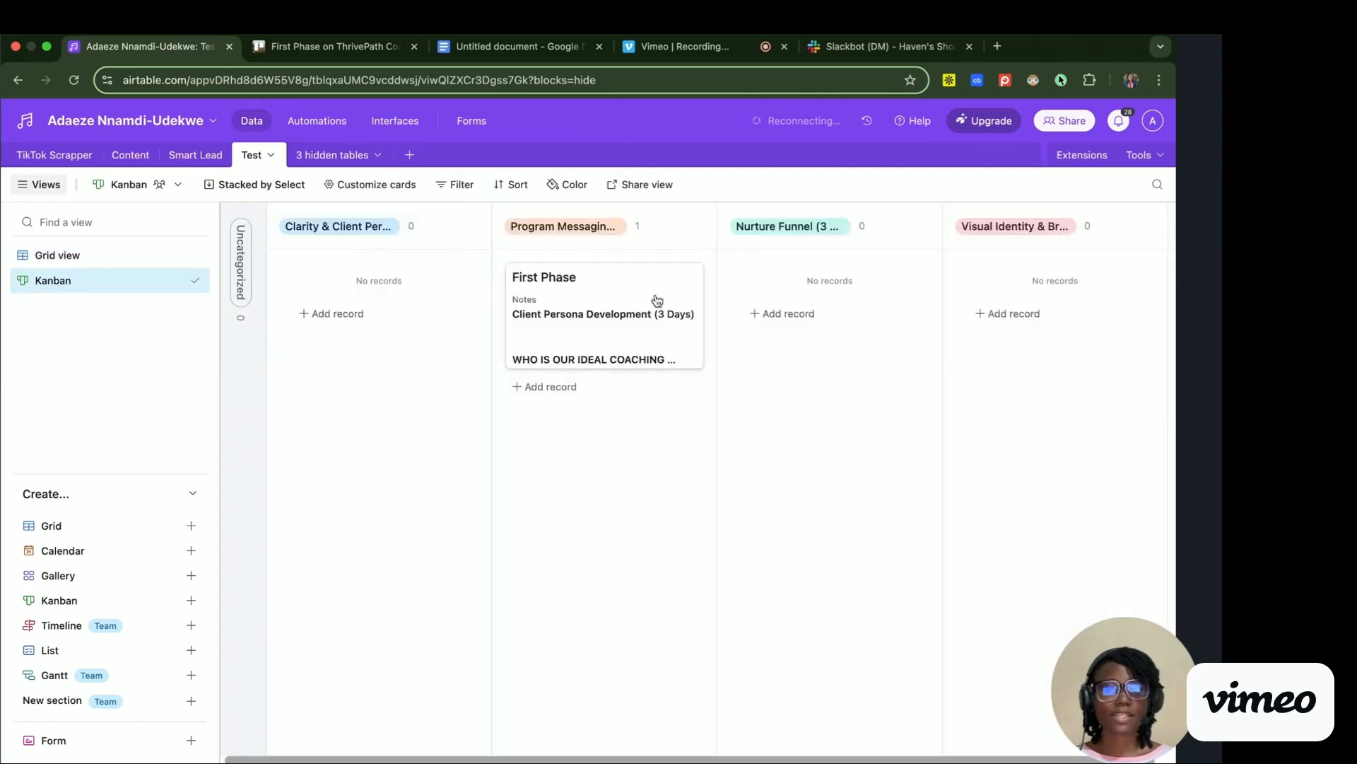